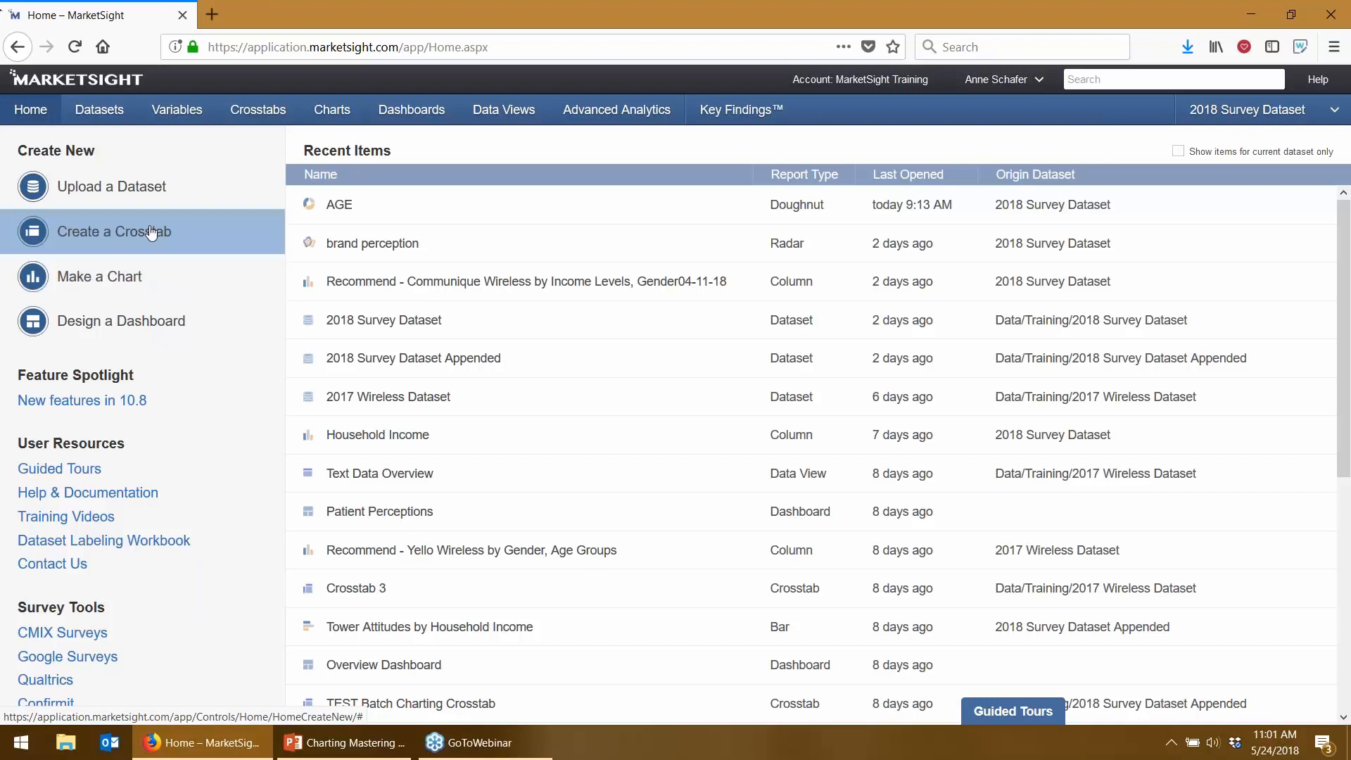
# - From the Crosstabs list, create a new blank crosstab and rename it 'Simple'
pyautogui.click(273, 116)
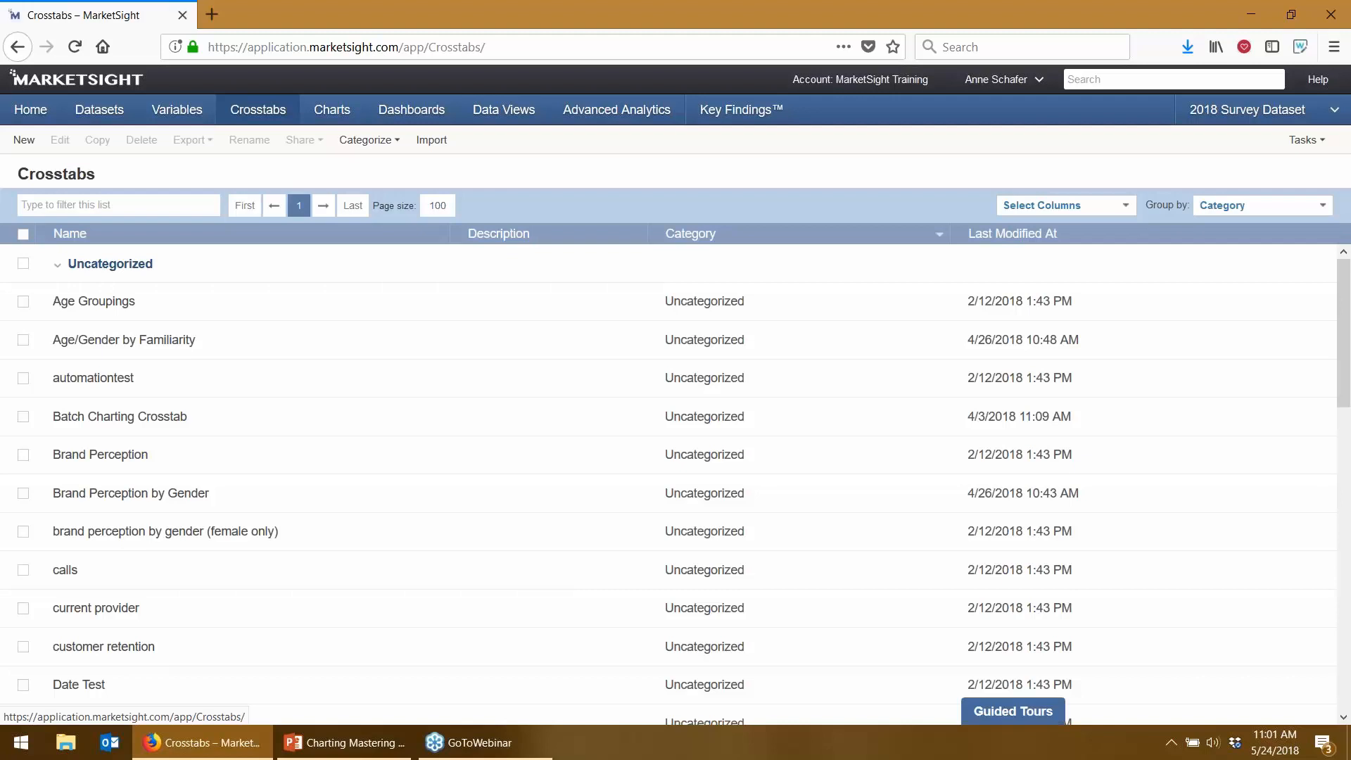
pyautogui.click(24, 140)
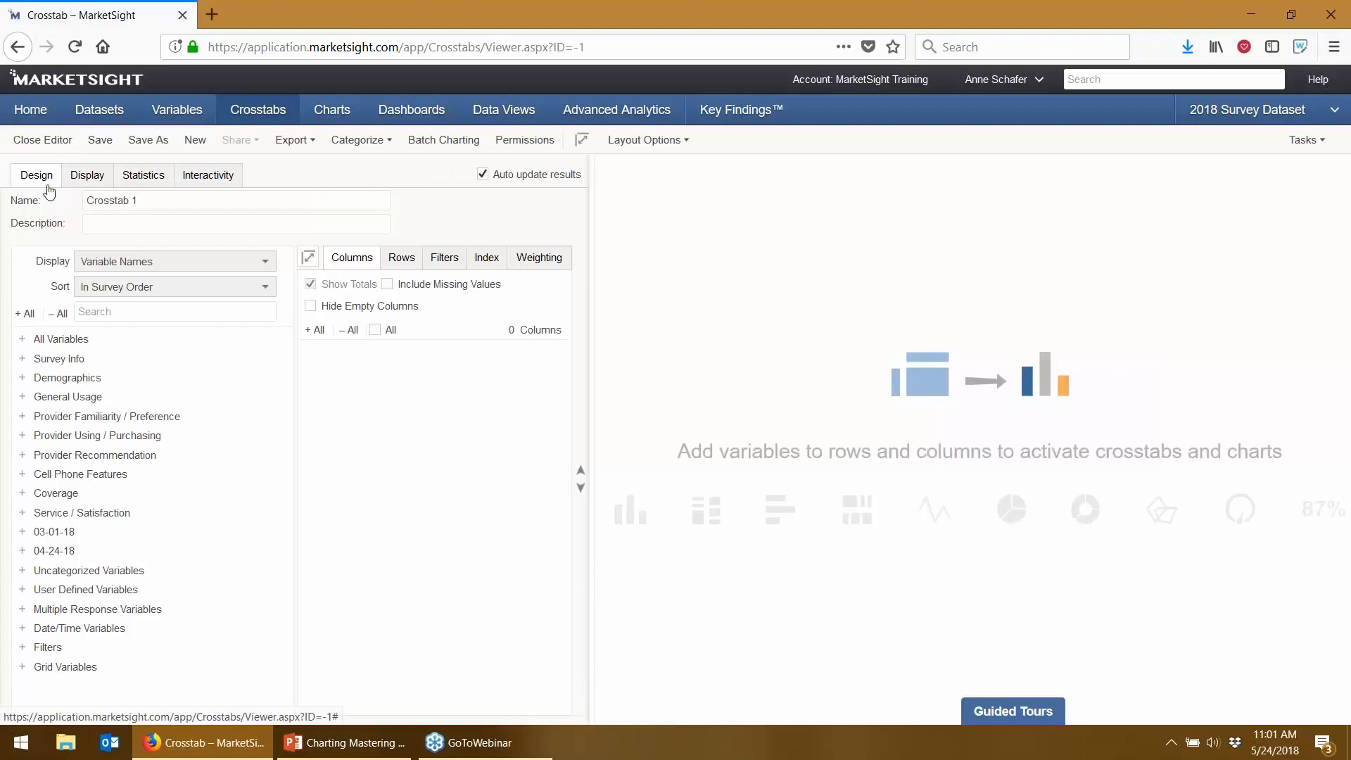
pyautogui.tripleClick(111, 199)
pyautogui.write('Simple')
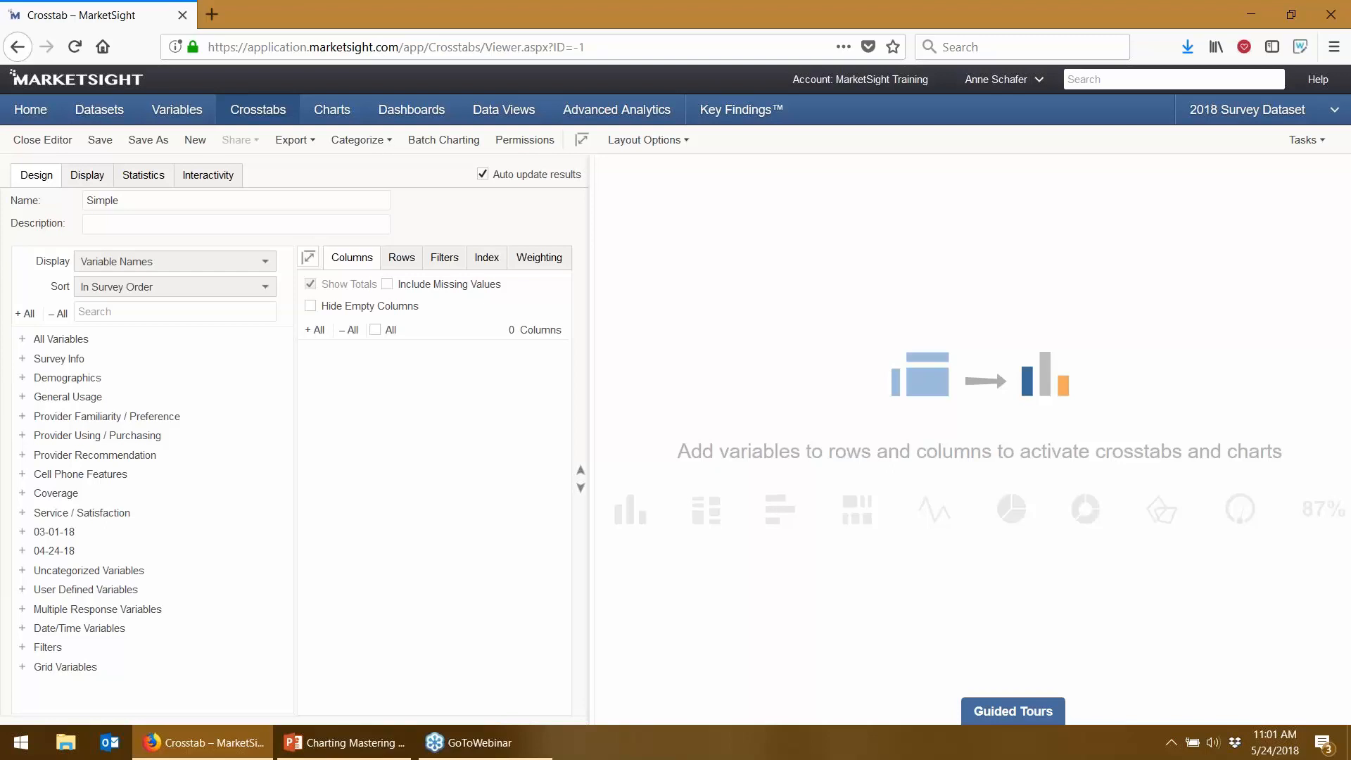
# - Place Age Groups from Demographics into the crosstab columns
pyautogui.click(22, 378)
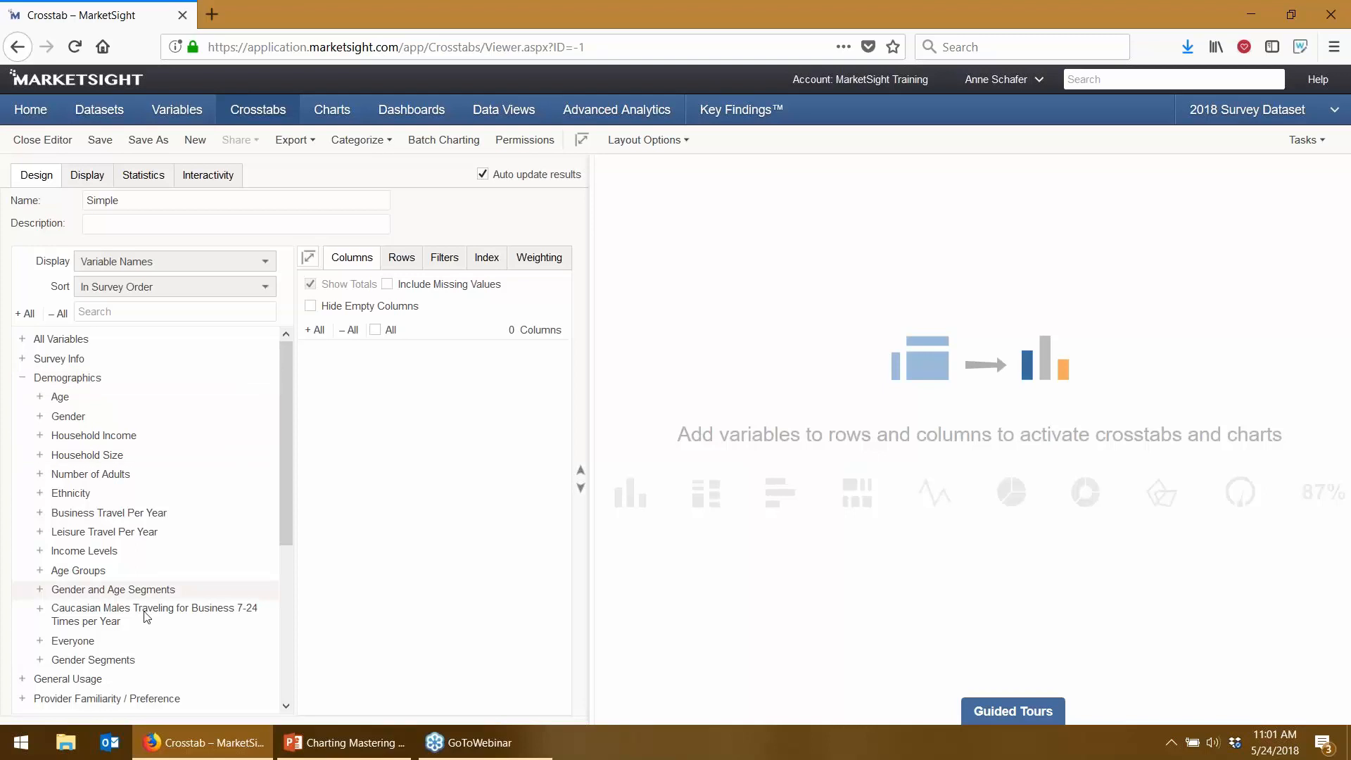
pyautogui.moveTo(78, 575); pyautogui.dragTo(310, 492)
pyautogui.click(401, 256)
pyautogui.click(22, 378)
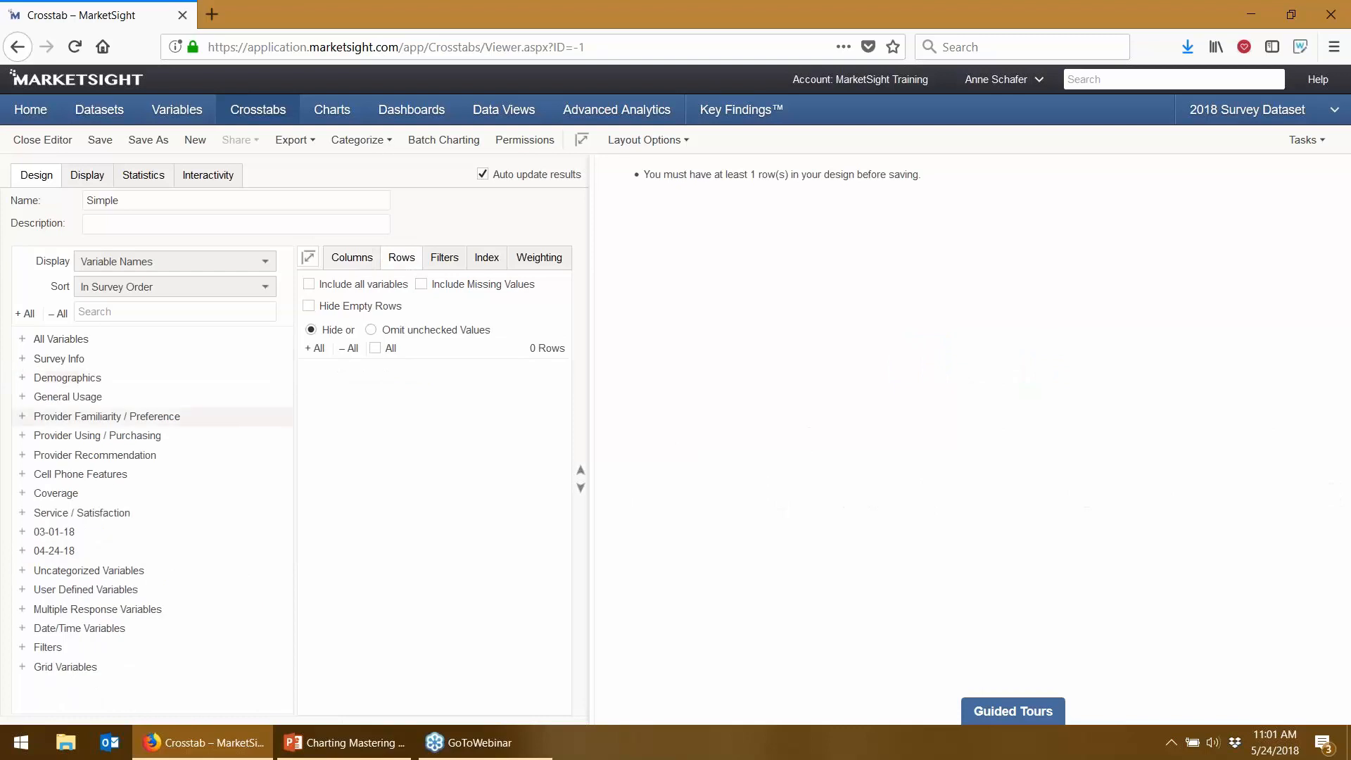
# - Add Recommend - Communique through Supernova Wireless as the crosstab rows
pyautogui.click(22, 454)
pyautogui.click(96, 473)
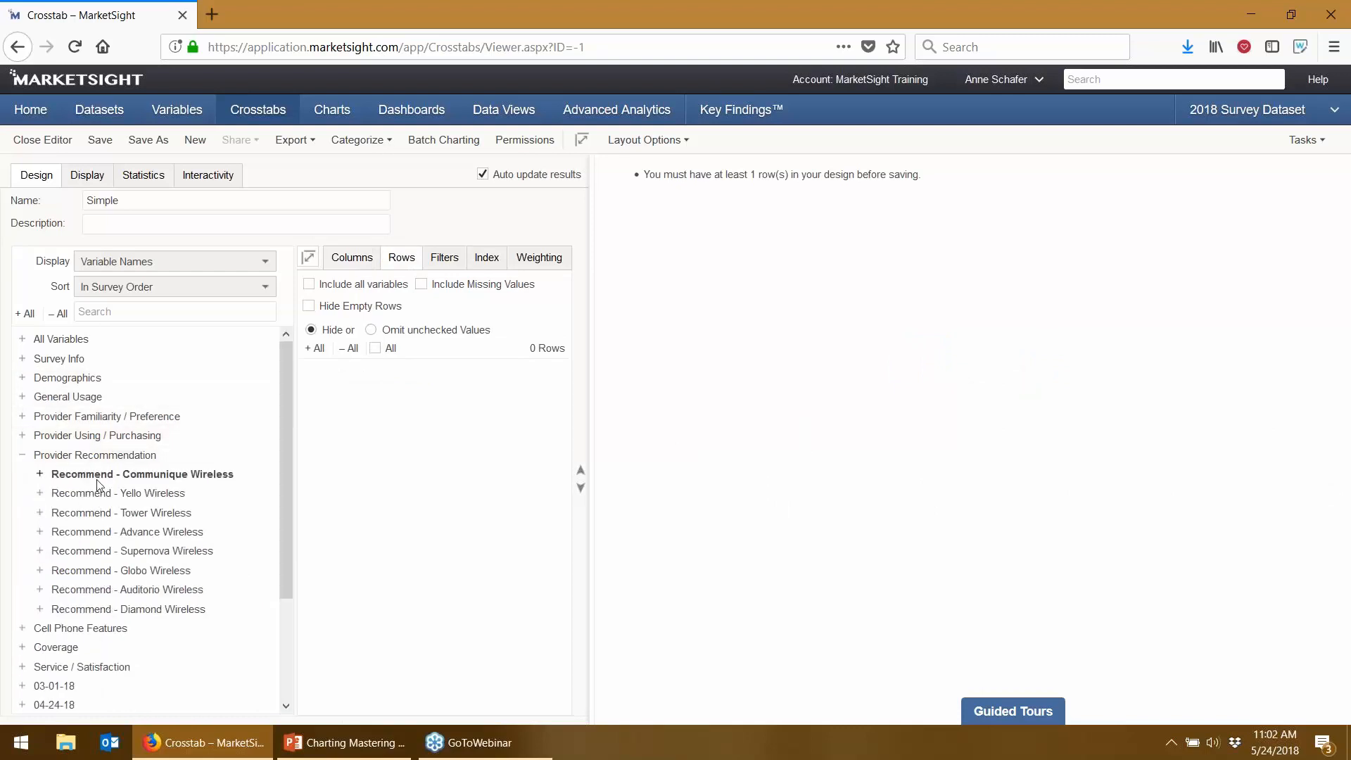
pyautogui.keyDown('shift'); pyautogui.click(195, 550); pyautogui.keyUp('shift')
pyautogui.moveTo(195, 550); pyautogui.dragTo(371, 468)
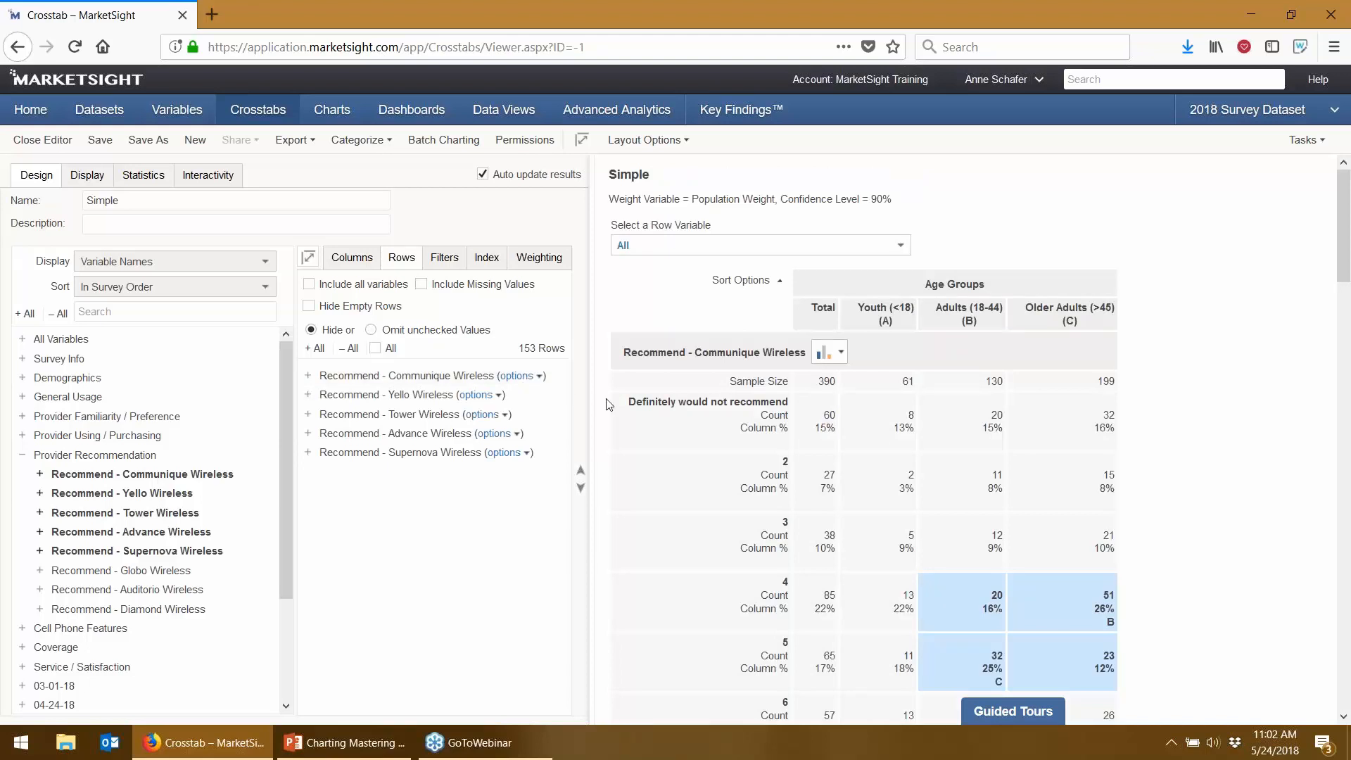
pyautogui.scroll(-2, 644, 401)
# - Add a Top 2 net to Communique Wireless and apply it to the other four Recommend variables
pyautogui.click(516, 375)
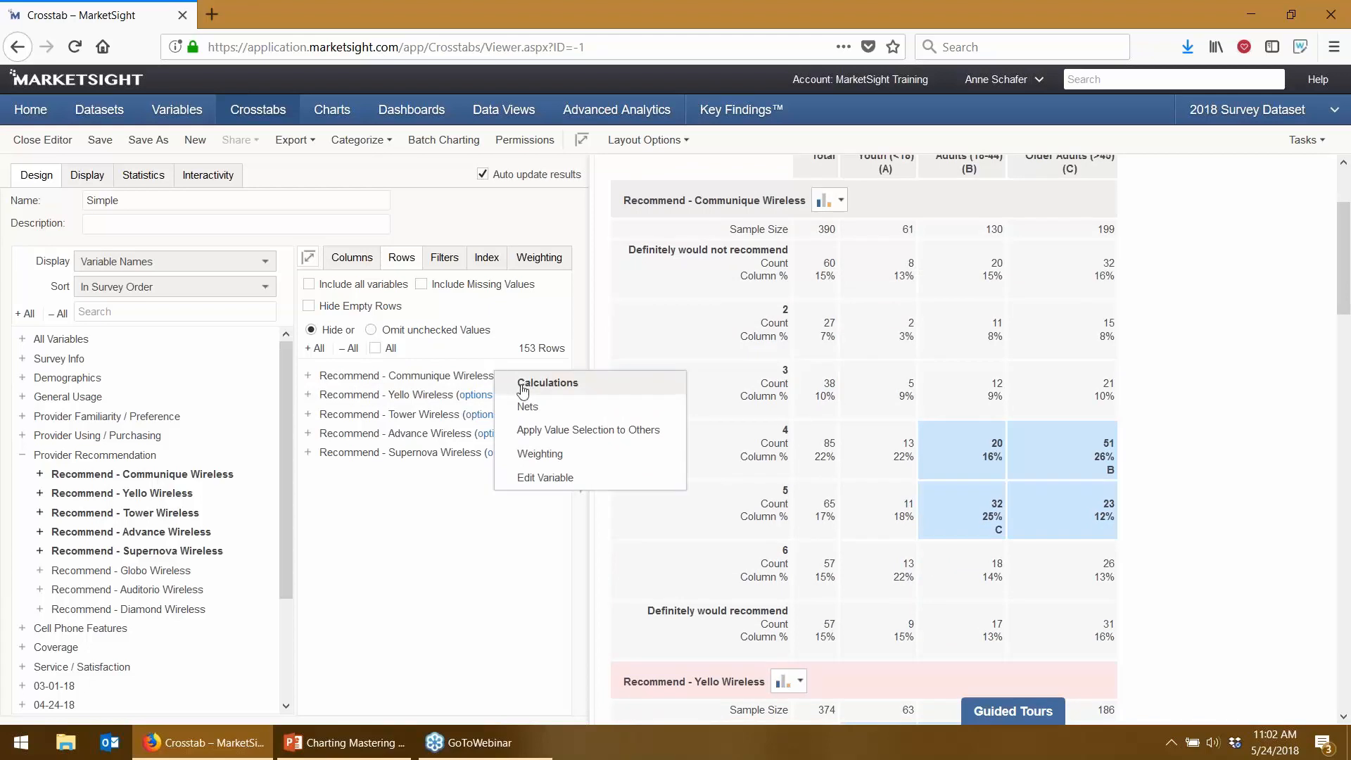
pyautogui.click(528, 407)
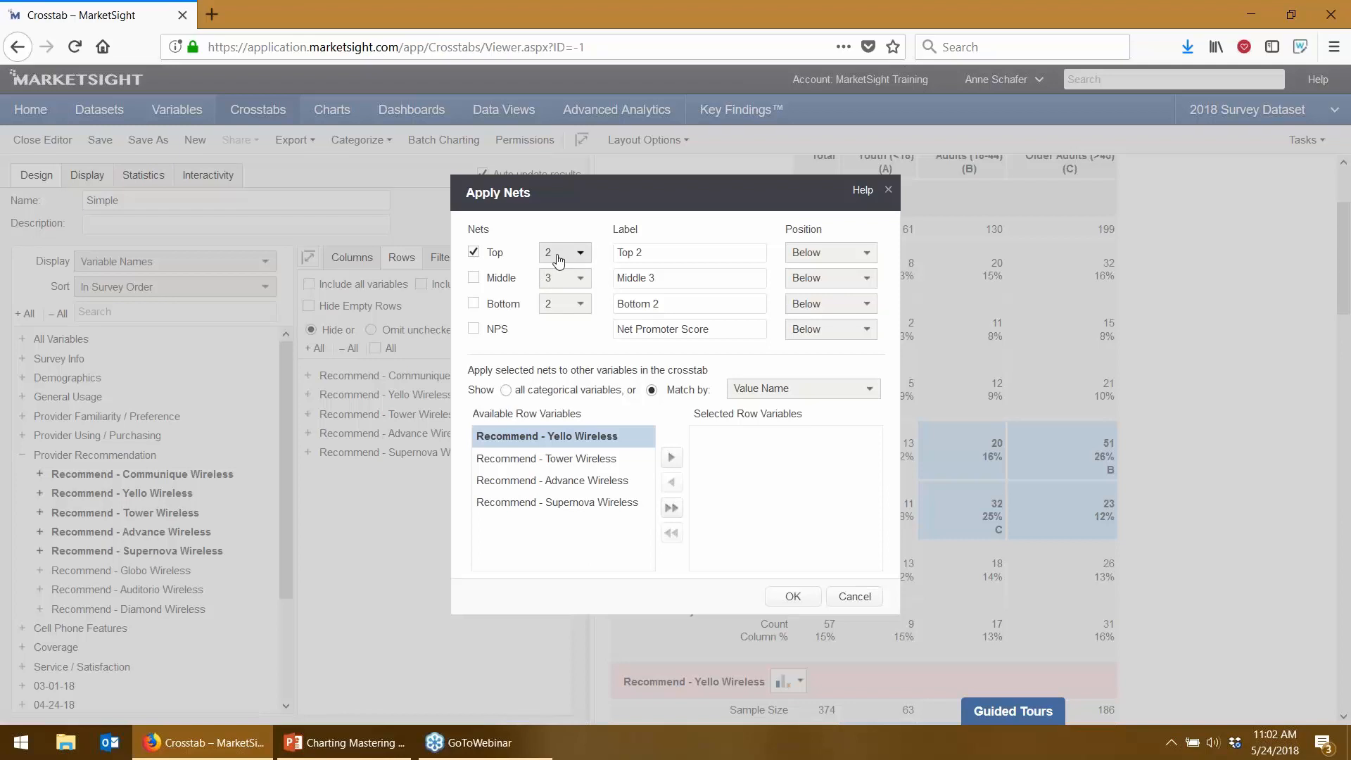
pyautogui.click(558, 255)
pyautogui.click(604, 242)
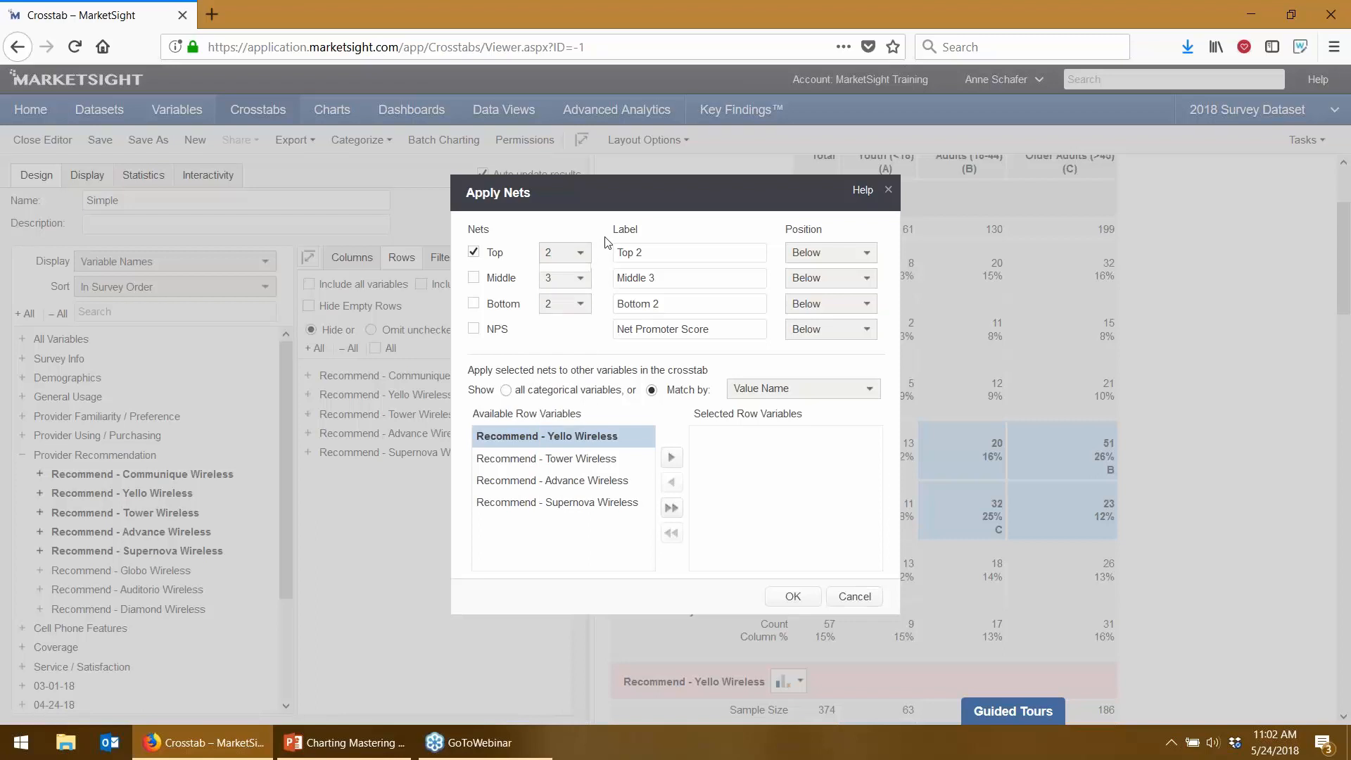
pyautogui.keyDown('shift'); pyautogui.click(545, 502); pyautogui.keyUp('shift')
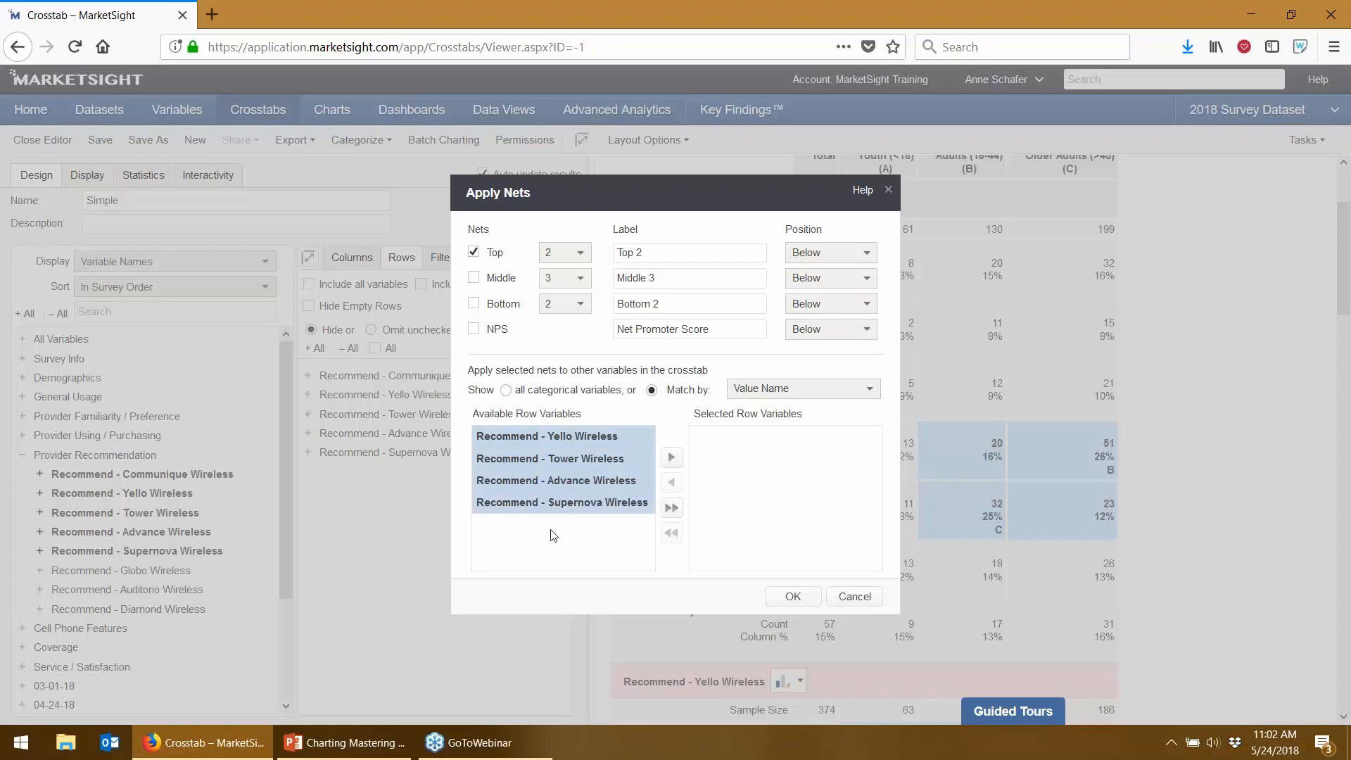
pyautogui.click(671, 457)
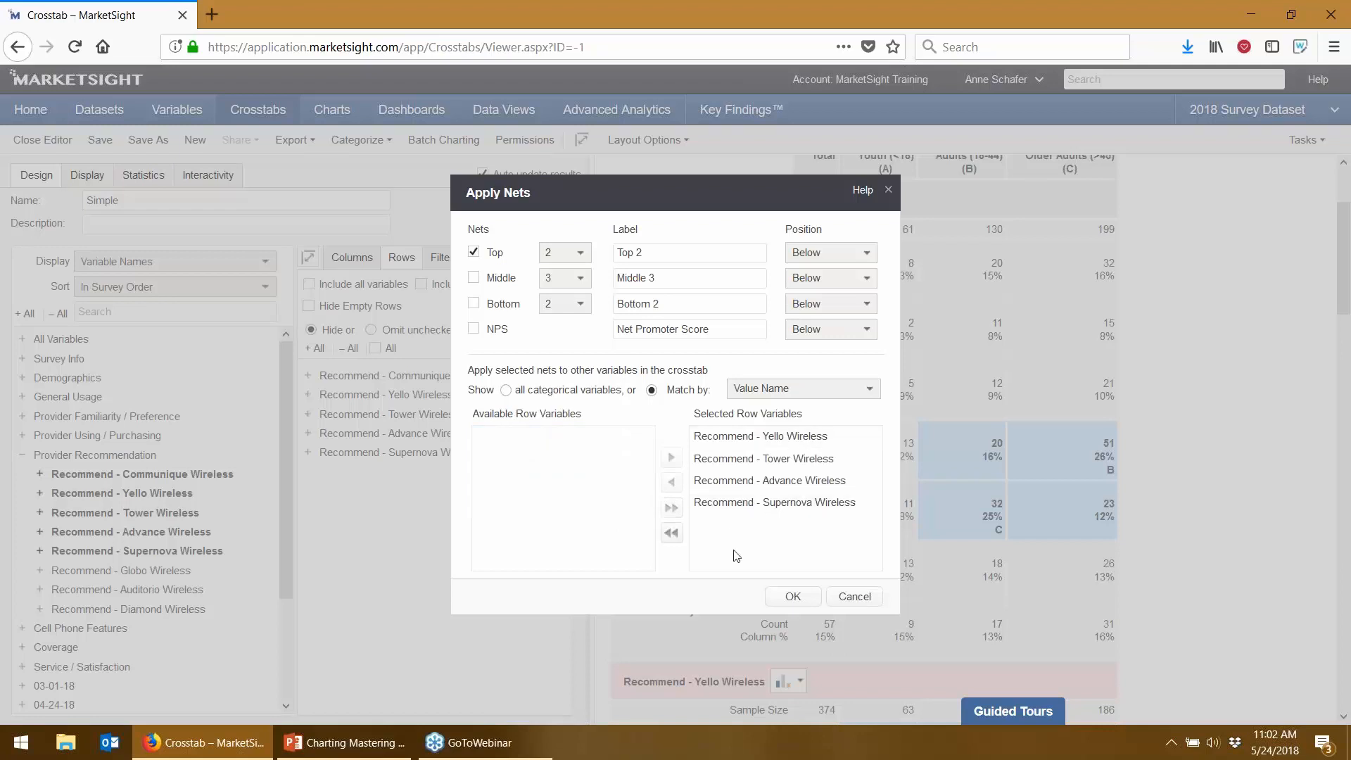
pyautogui.click(793, 596)
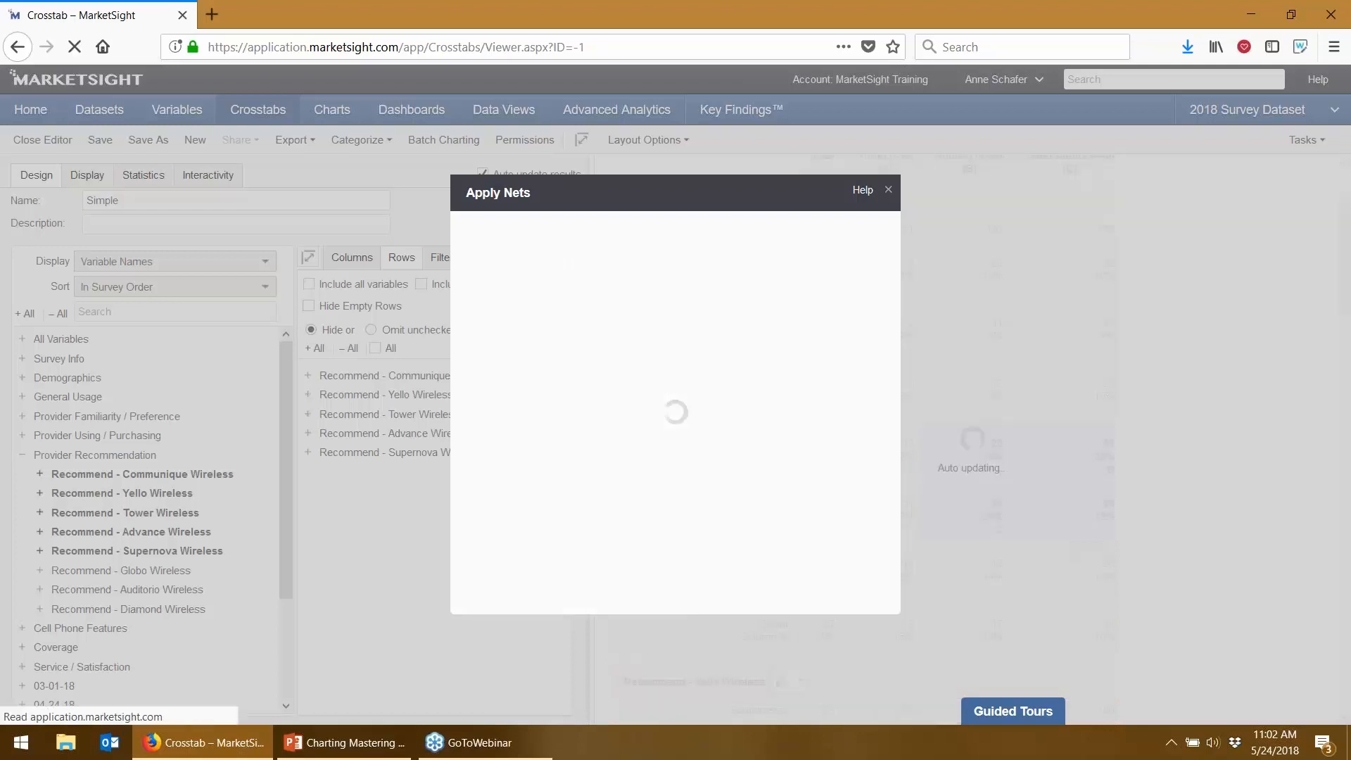
# - Deselect all individual value rows so only Top 2 nets remain, then save the Simple crosstab
pyautogui.scroll(-4, 863, 441)
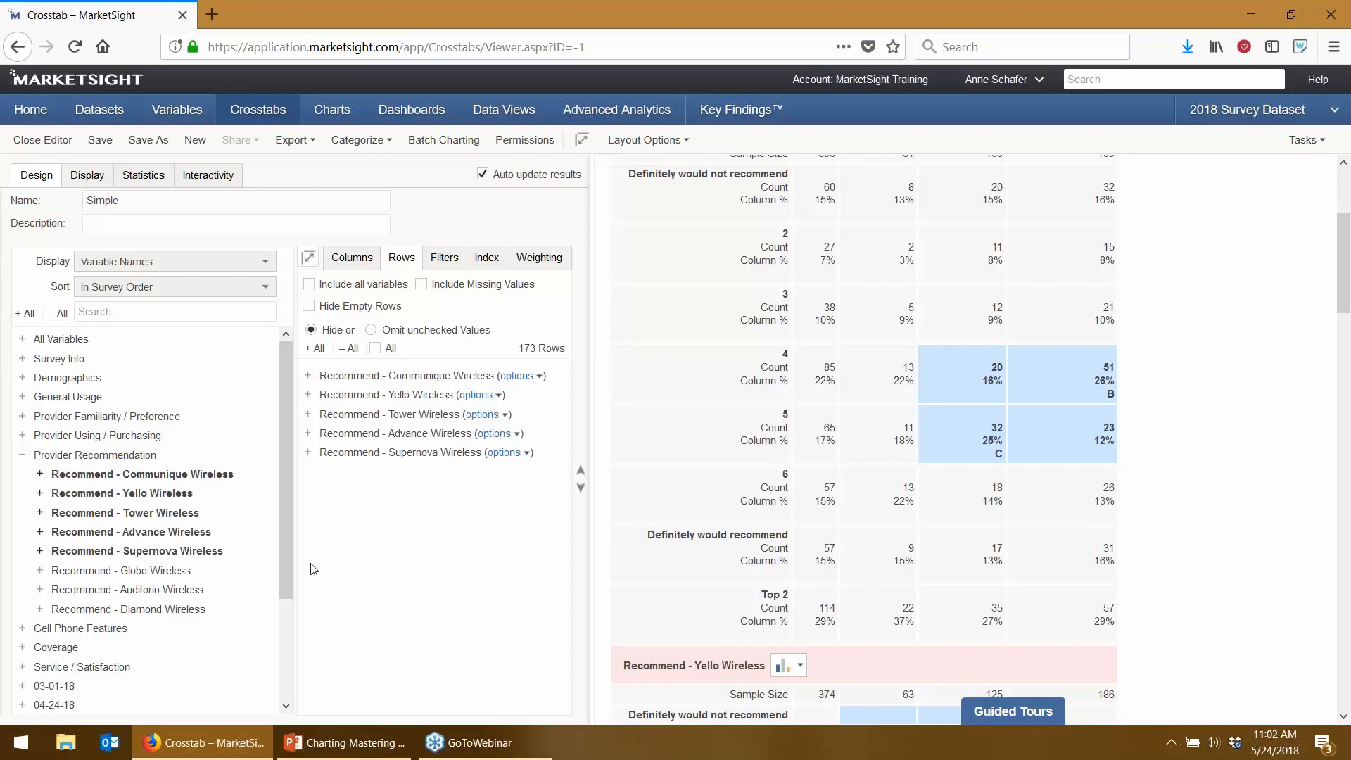
pyautogui.click(375, 347)
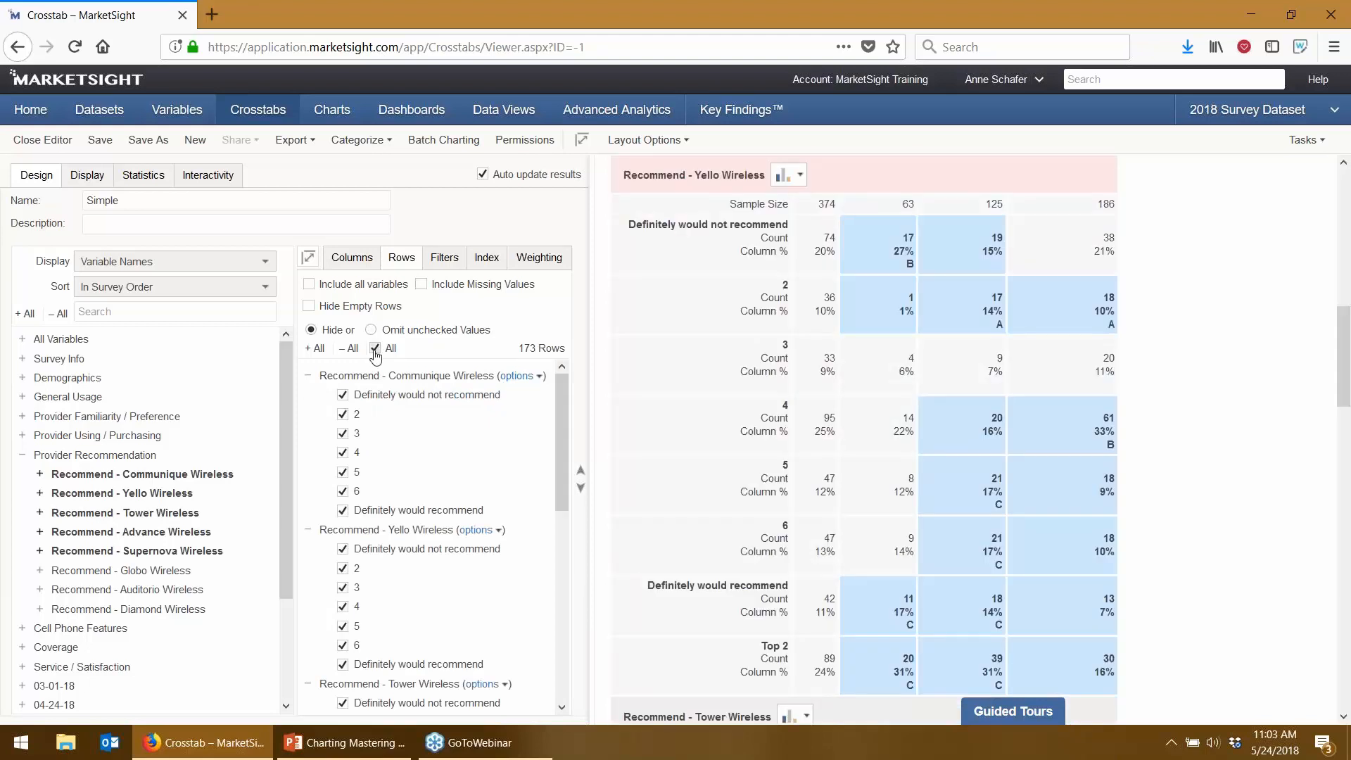
pyautogui.click(375, 349)
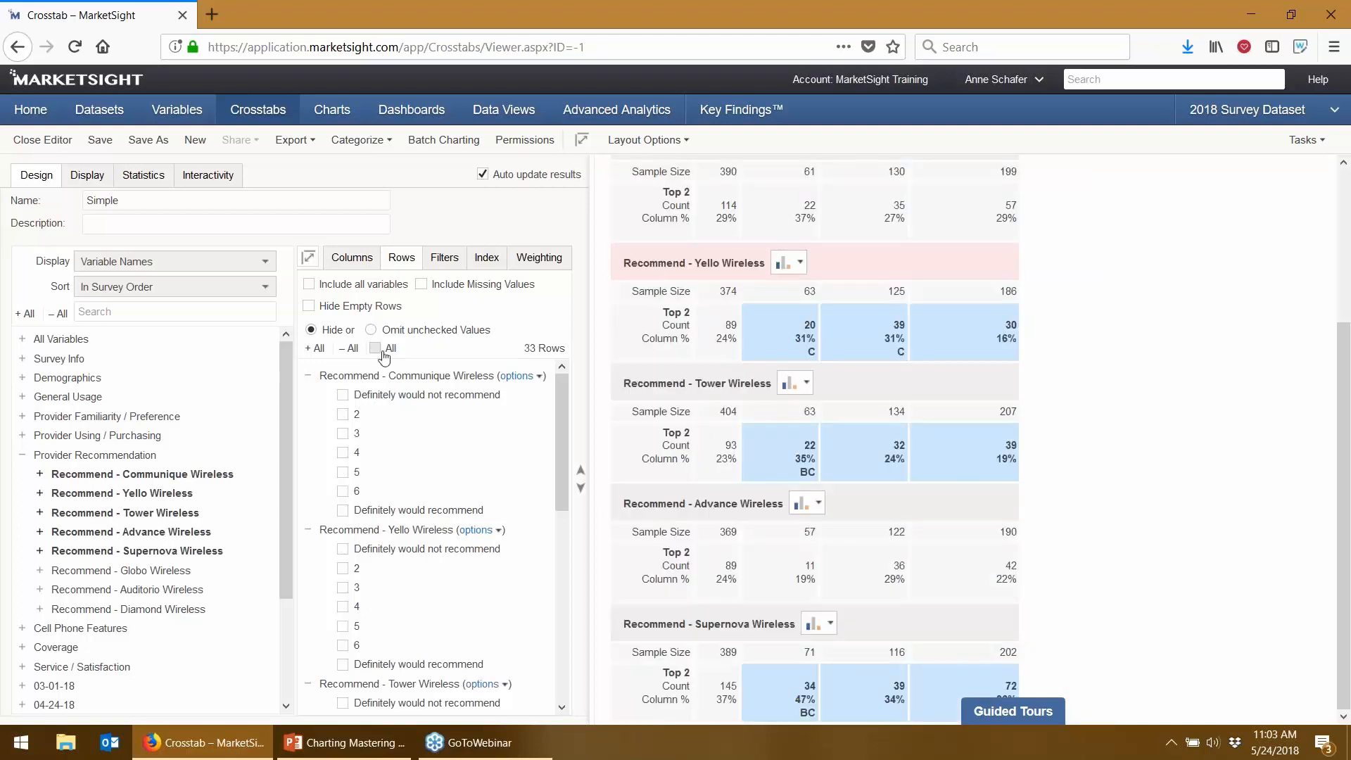
pyautogui.scroll(3, 778, 461)
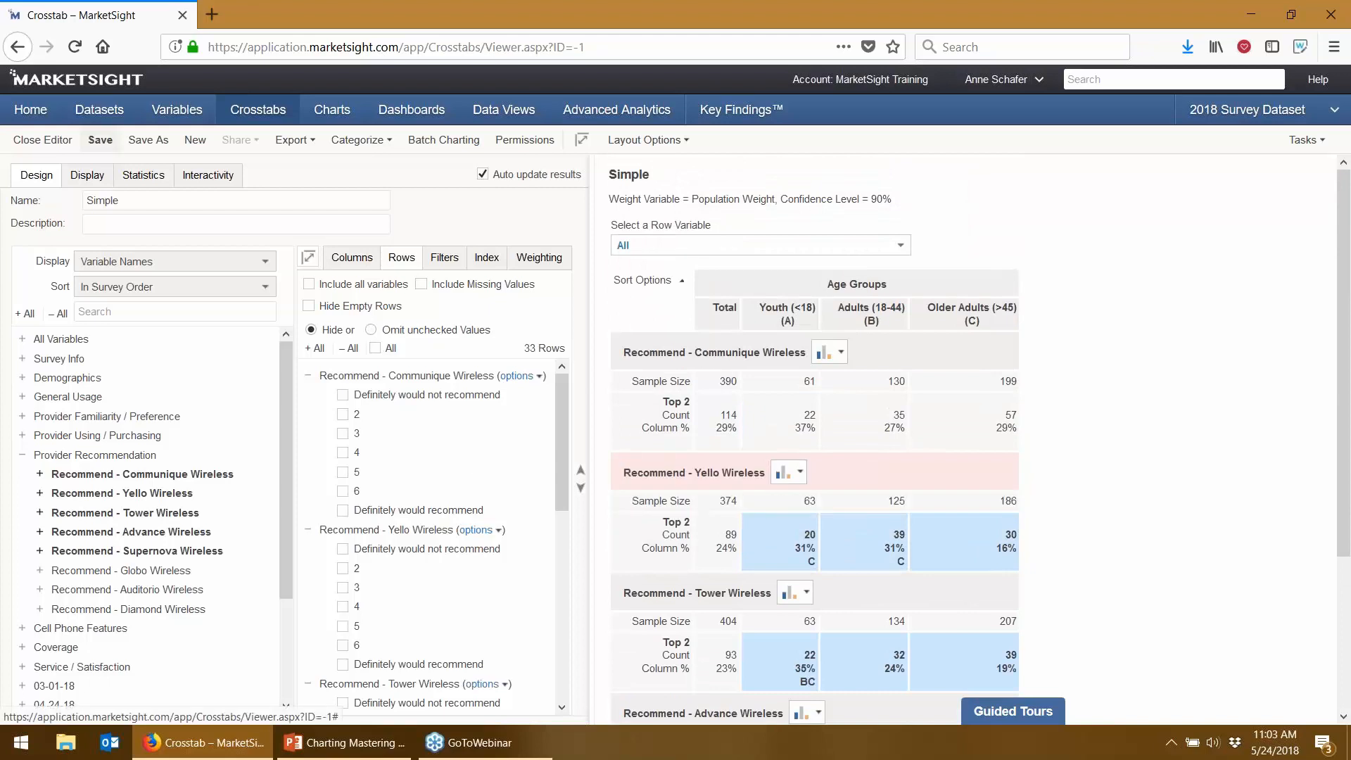
pyautogui.click(100, 140)
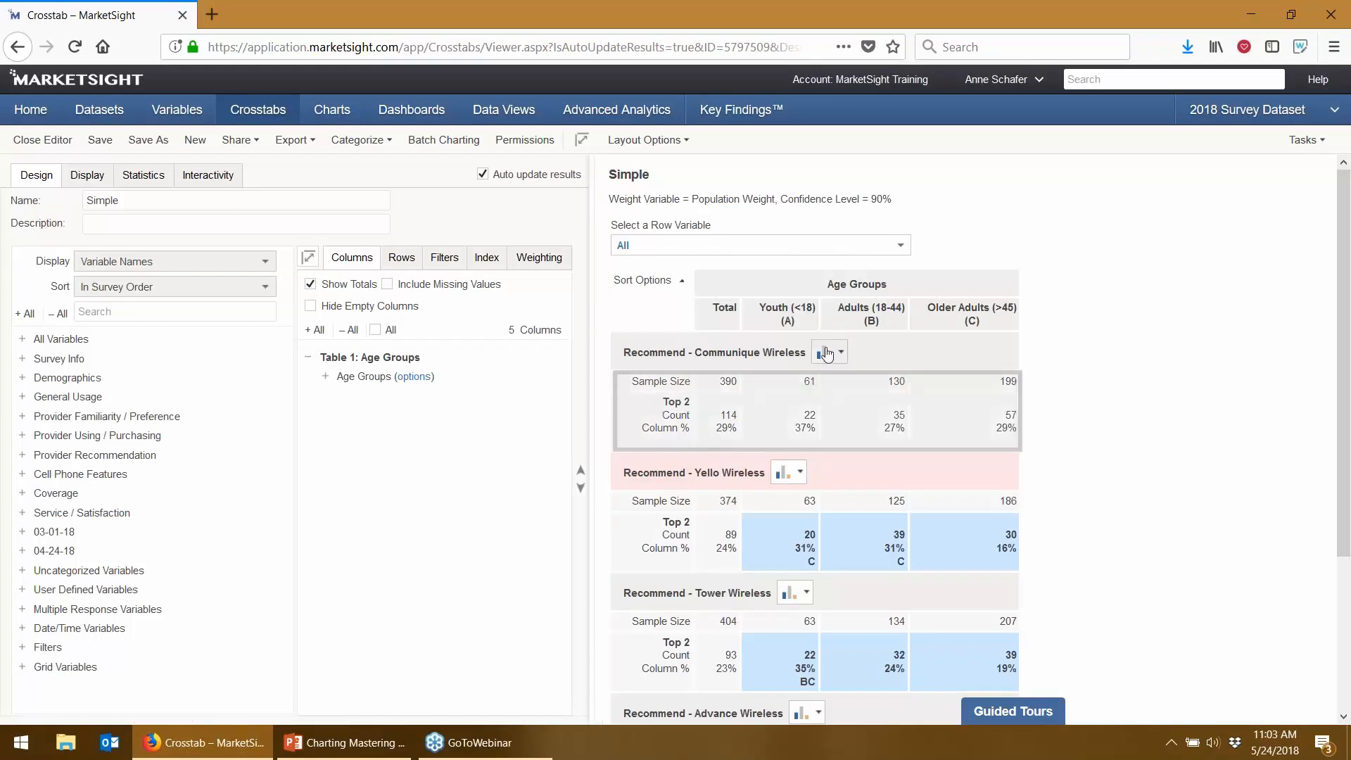
pyautogui.scroll(-1, 844, 524)
pyautogui.scroll(-2, 817, 549)
pyautogui.scroll(-1, 816, 594)
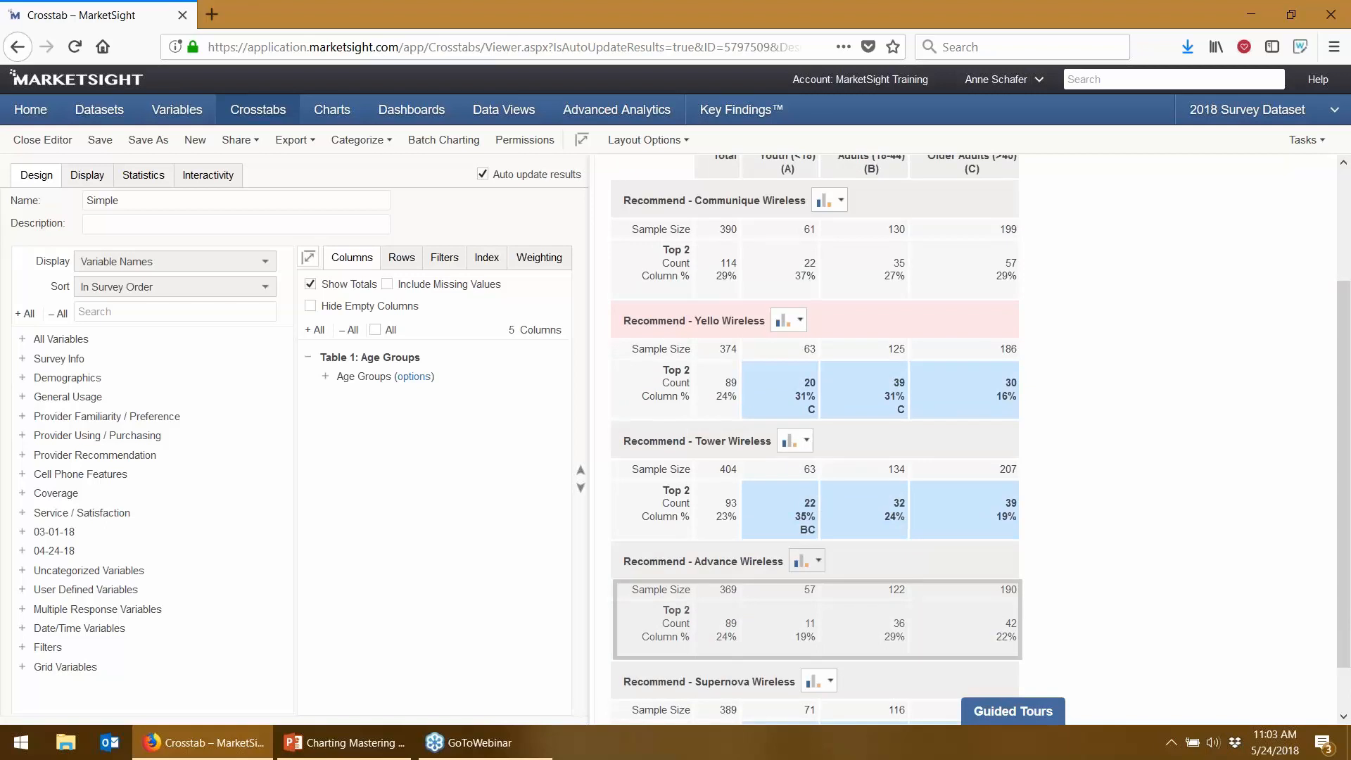
pyautogui.click(798, 441)
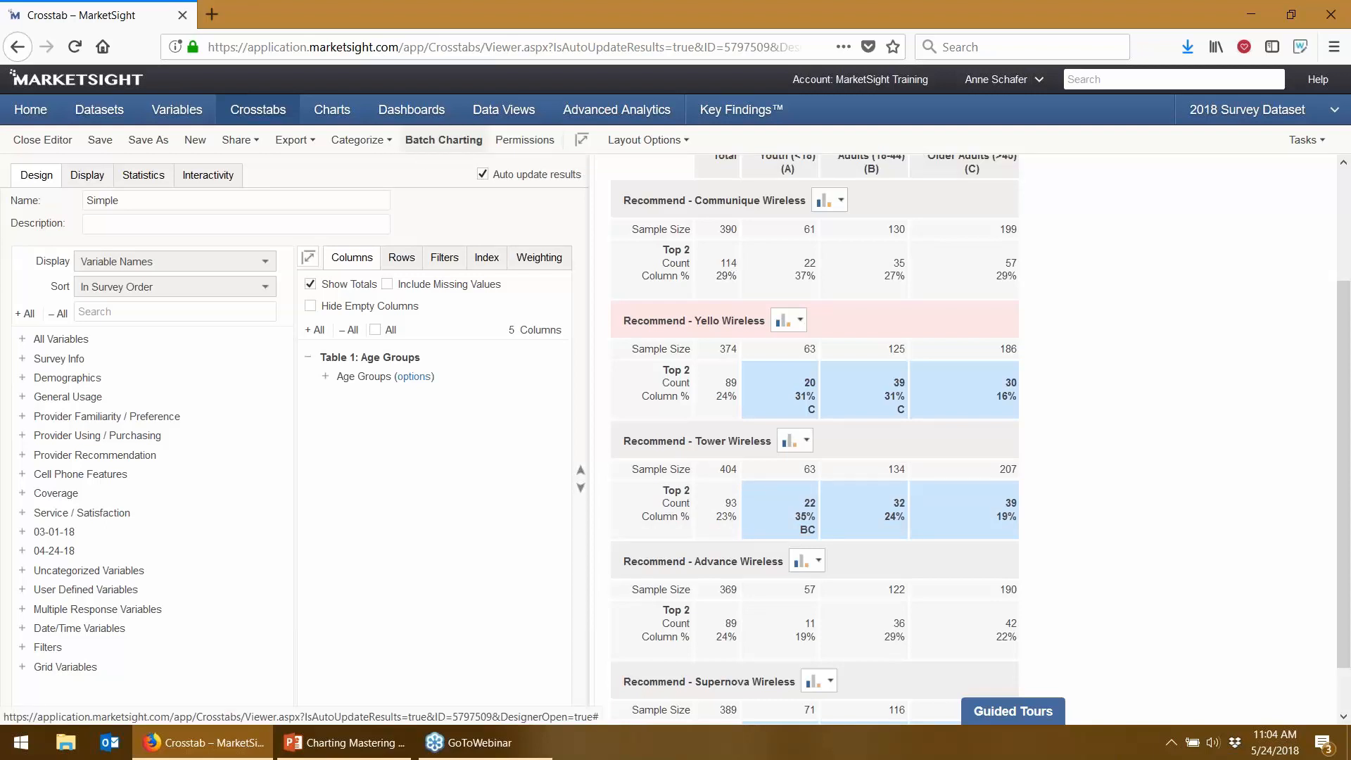
# - Start Batch Charting and select all five Recommend row variables on the Data tab
pyautogui.click(461, 141)
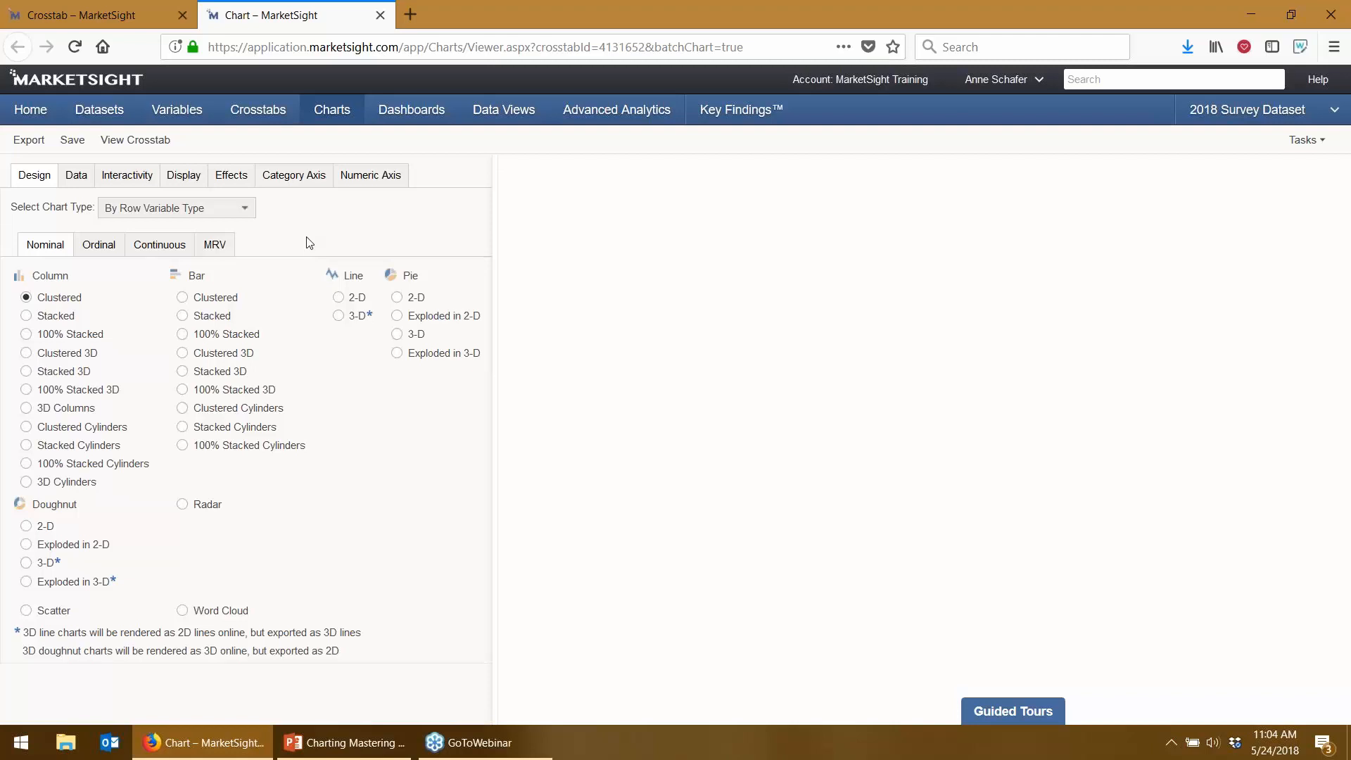
pyautogui.click(76, 177)
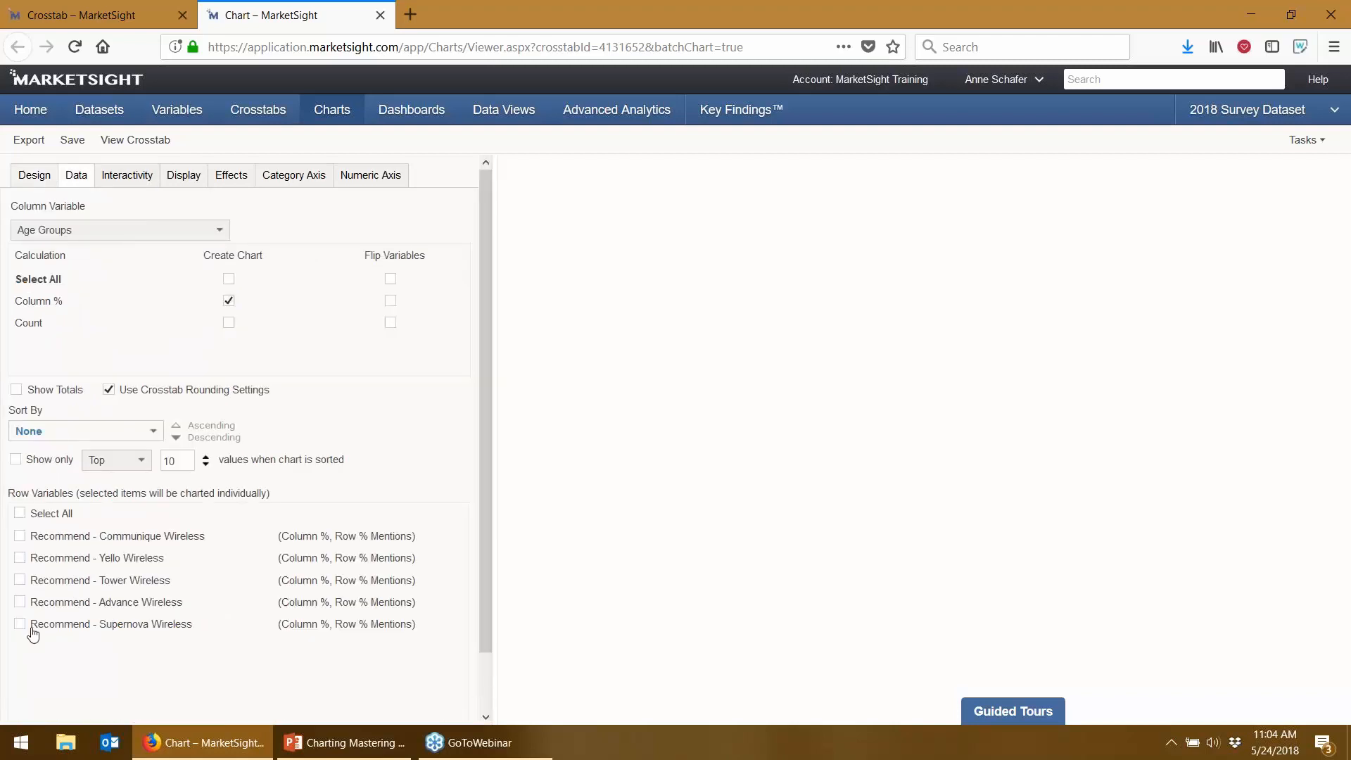
pyautogui.click(20, 514)
# - Choose an export template for the charts and queue the PowerPoint export
pyautogui.click(28, 143)
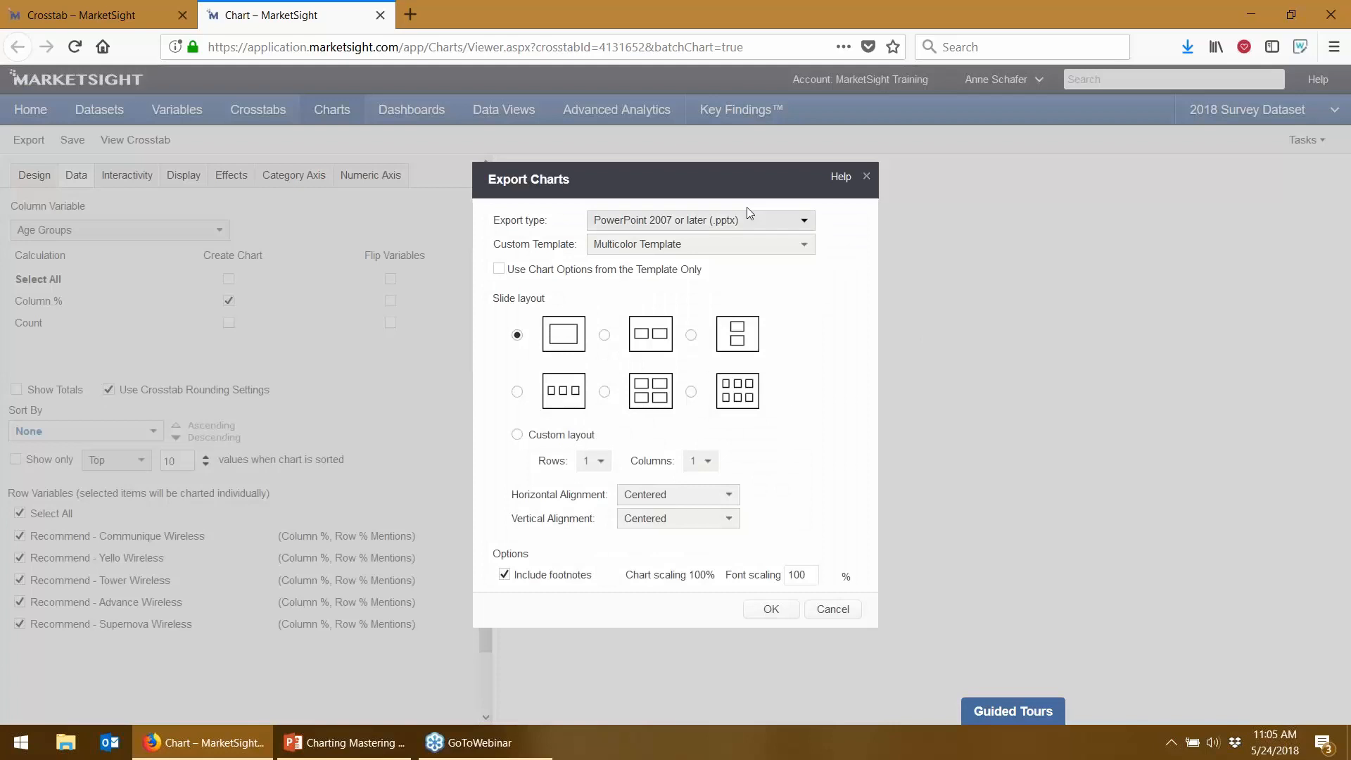
pyautogui.click(719, 254)
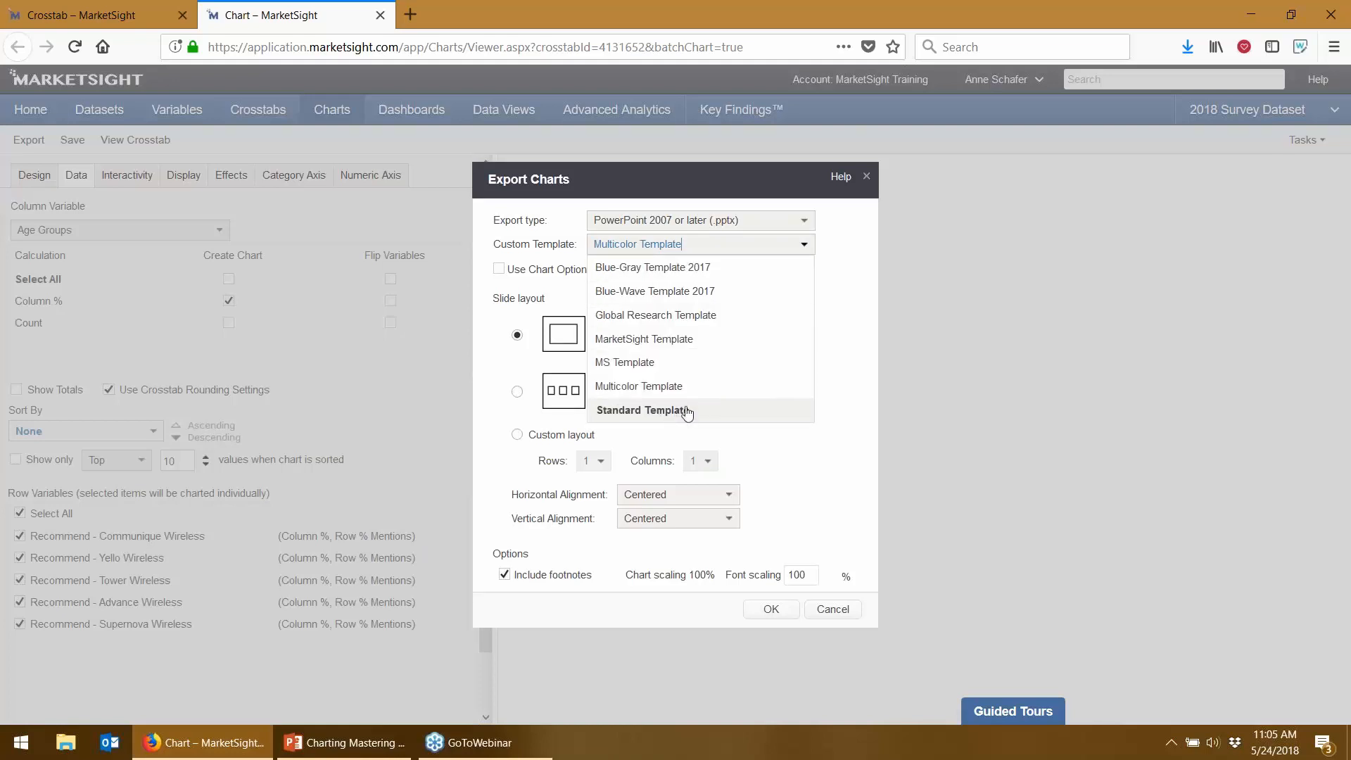
pyautogui.click(691, 350)
pyautogui.click(770, 609)
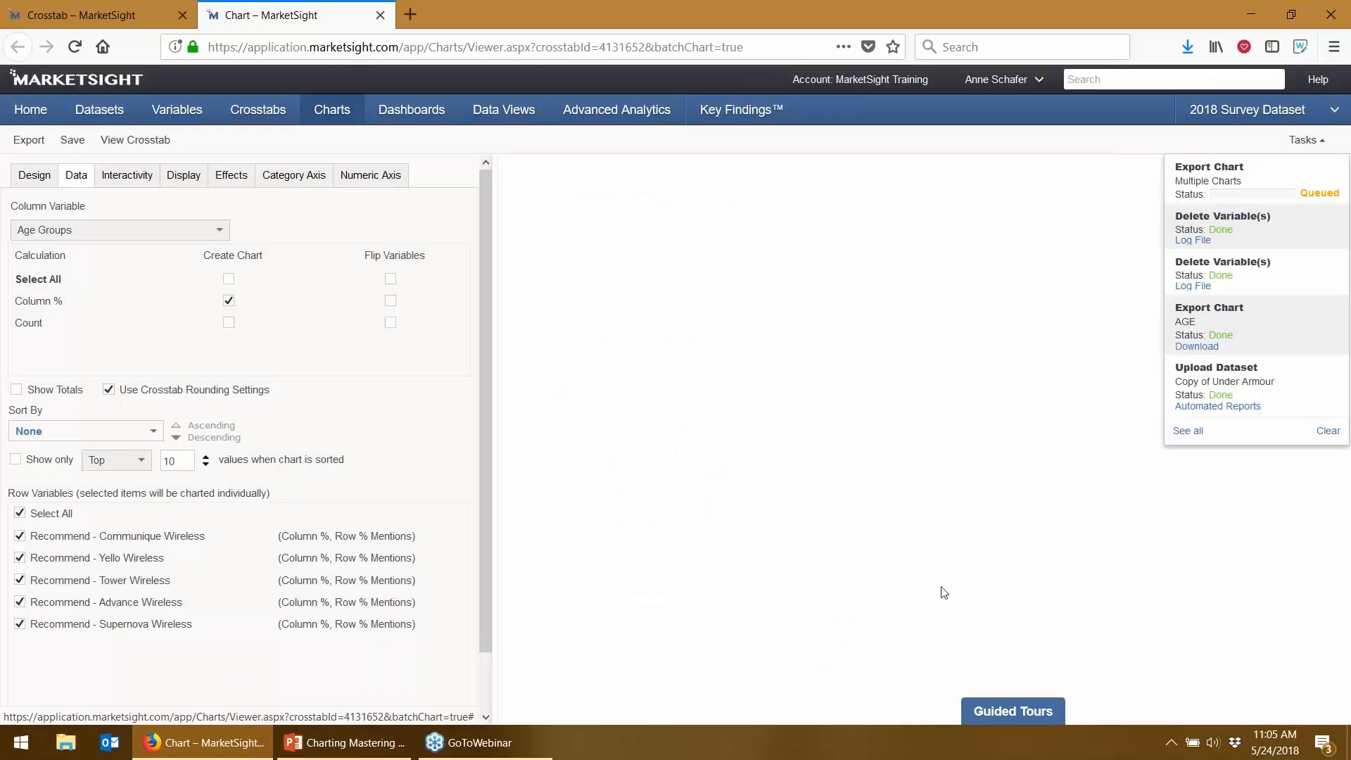
# - Download the exported Simple.pptx and open it with Microsoft PowerPoint
pyautogui.click(1098, 32)
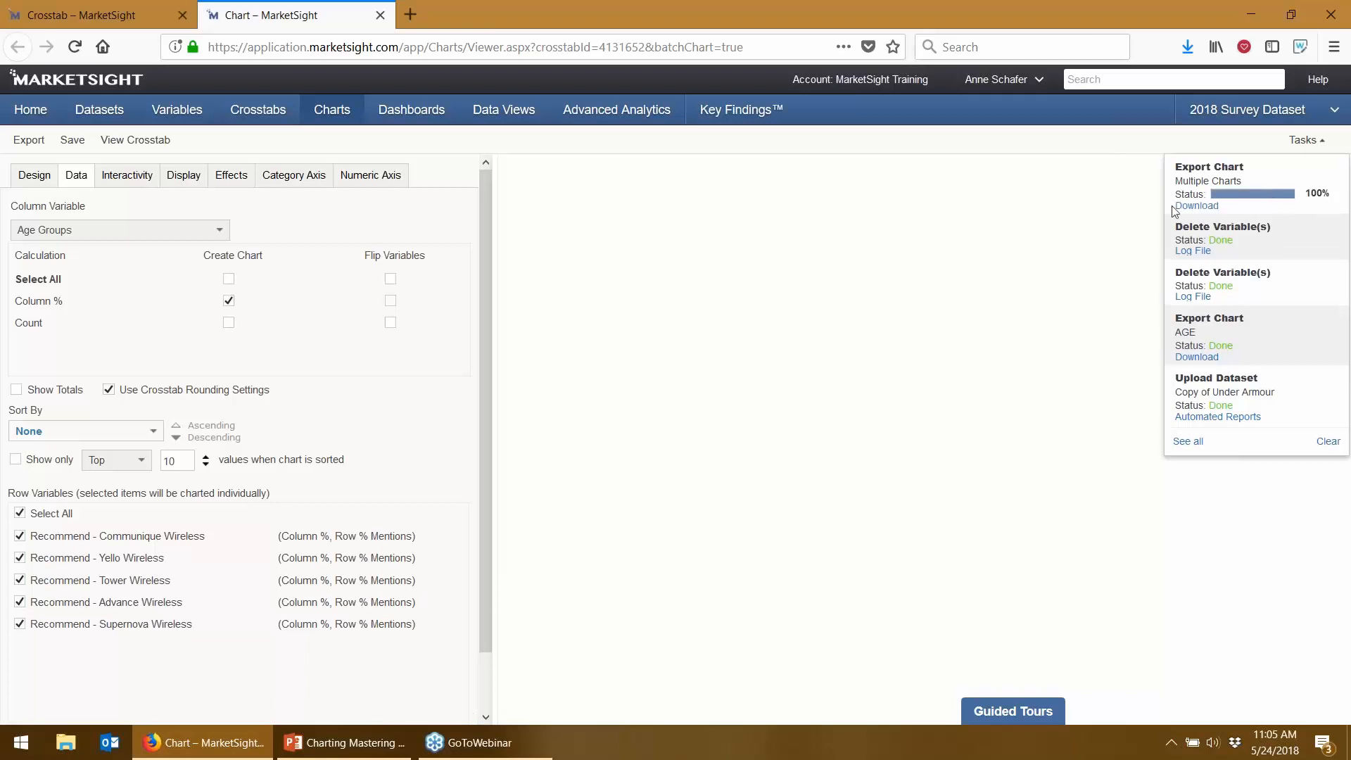
pyautogui.click(1189, 207)
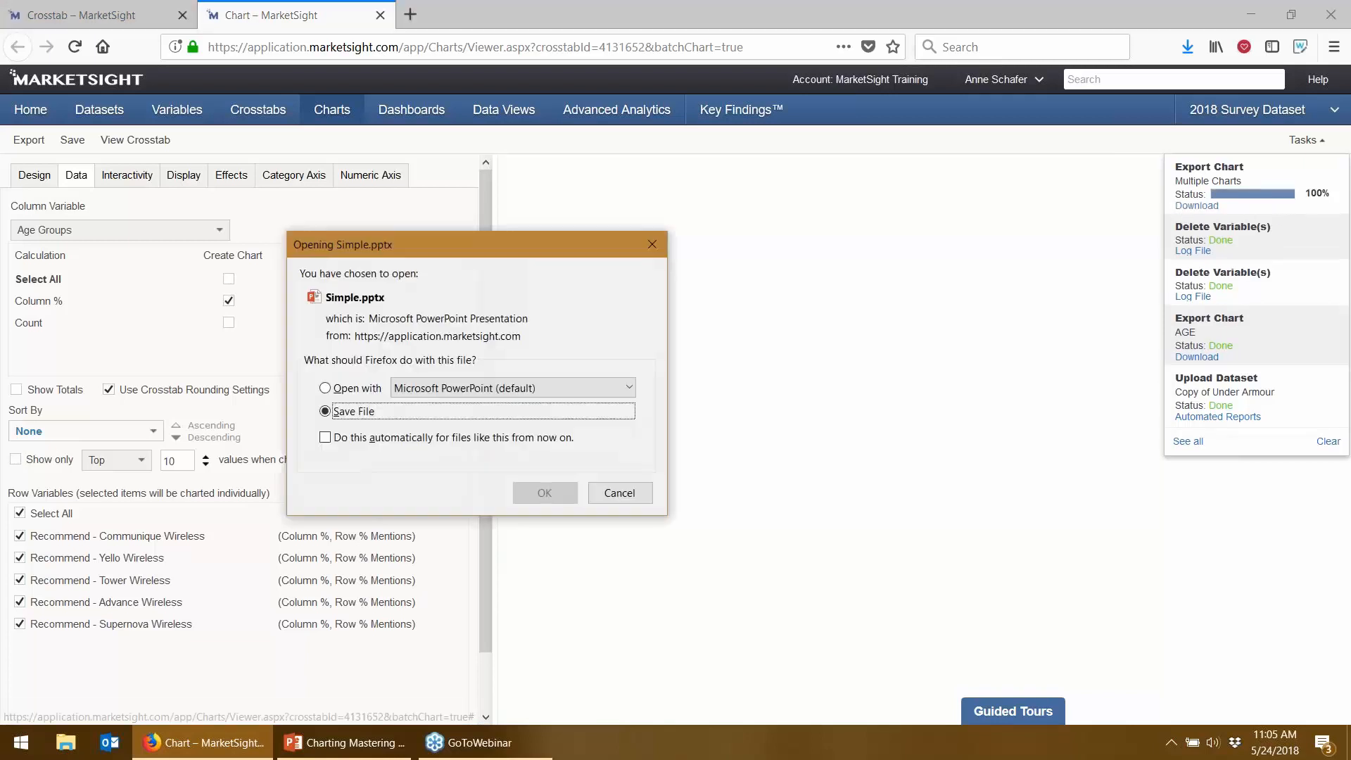
pyautogui.click(322, 387)
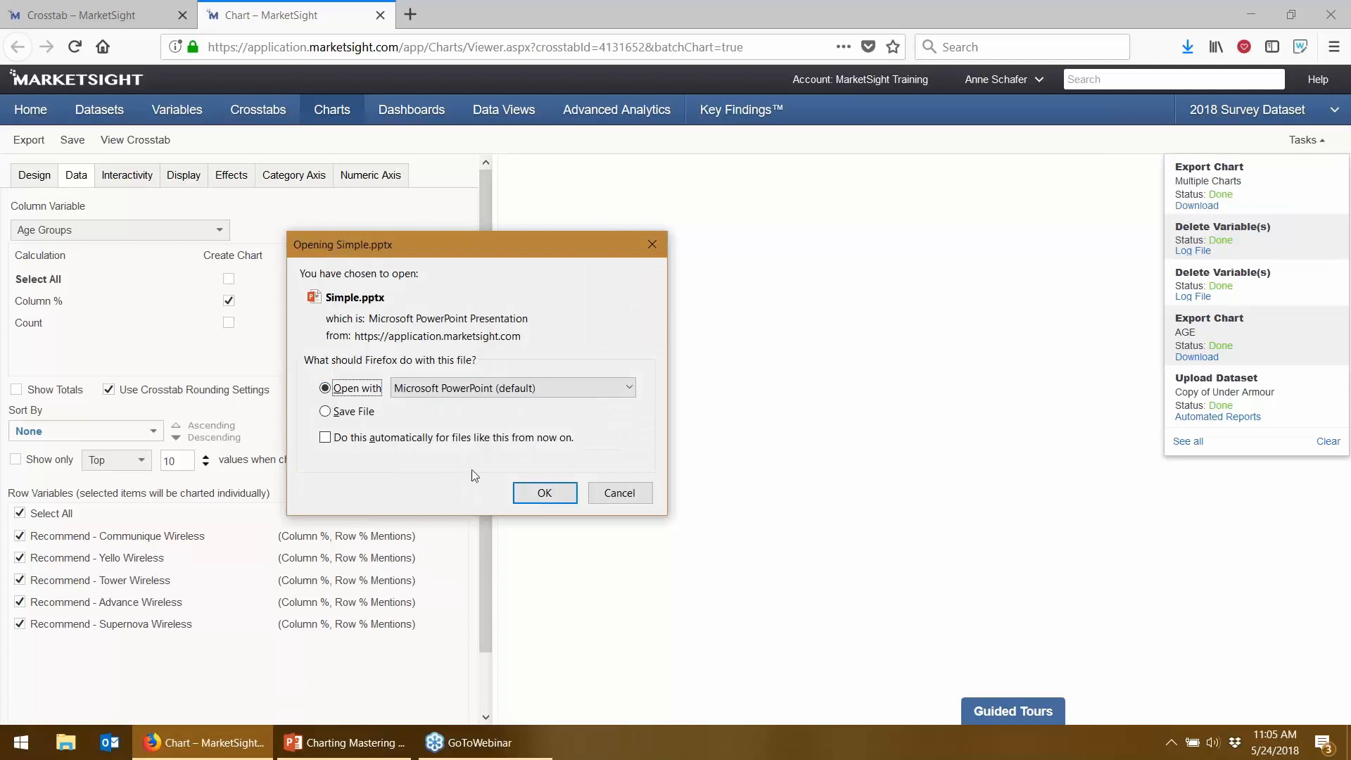
pyautogui.click(561, 493)
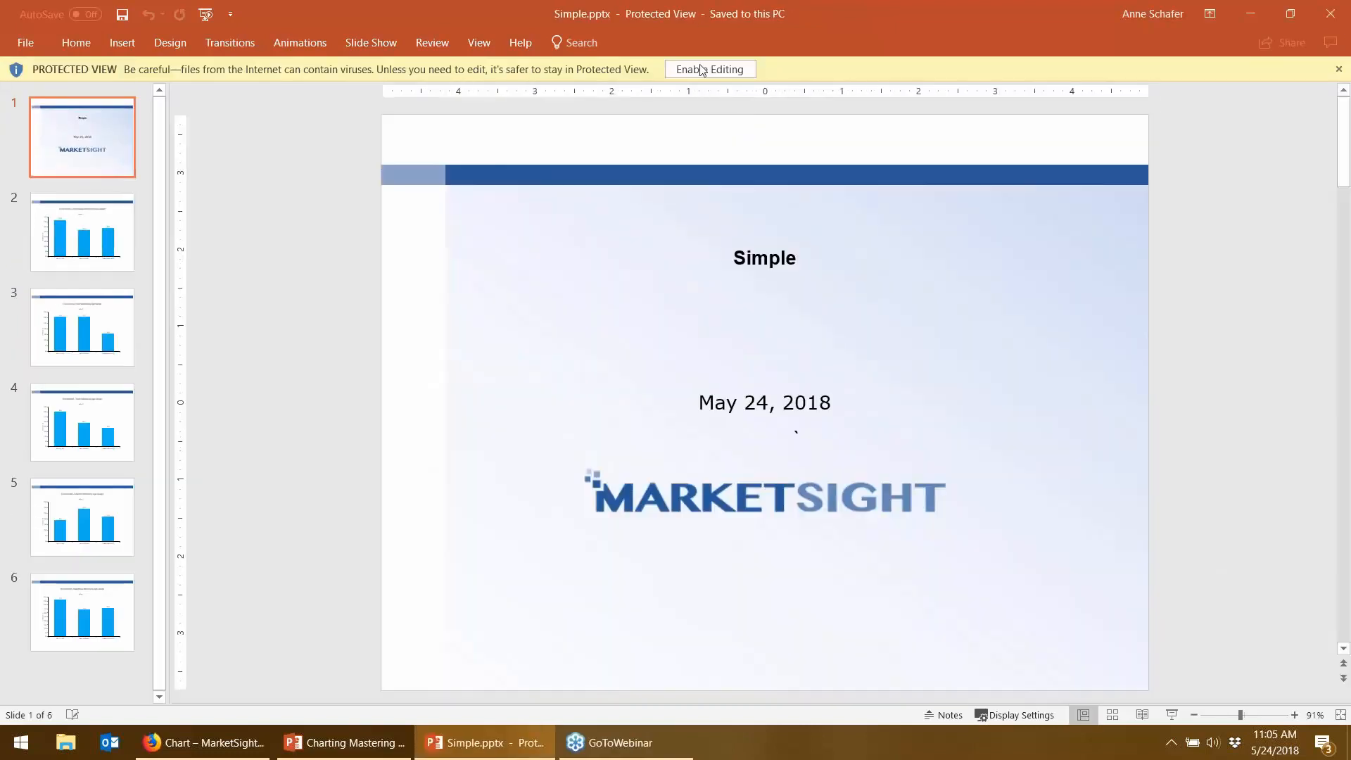
# - Enable editing and inspect the Communique Wireless bar chart on slide 2
pyautogui.click(702, 72)
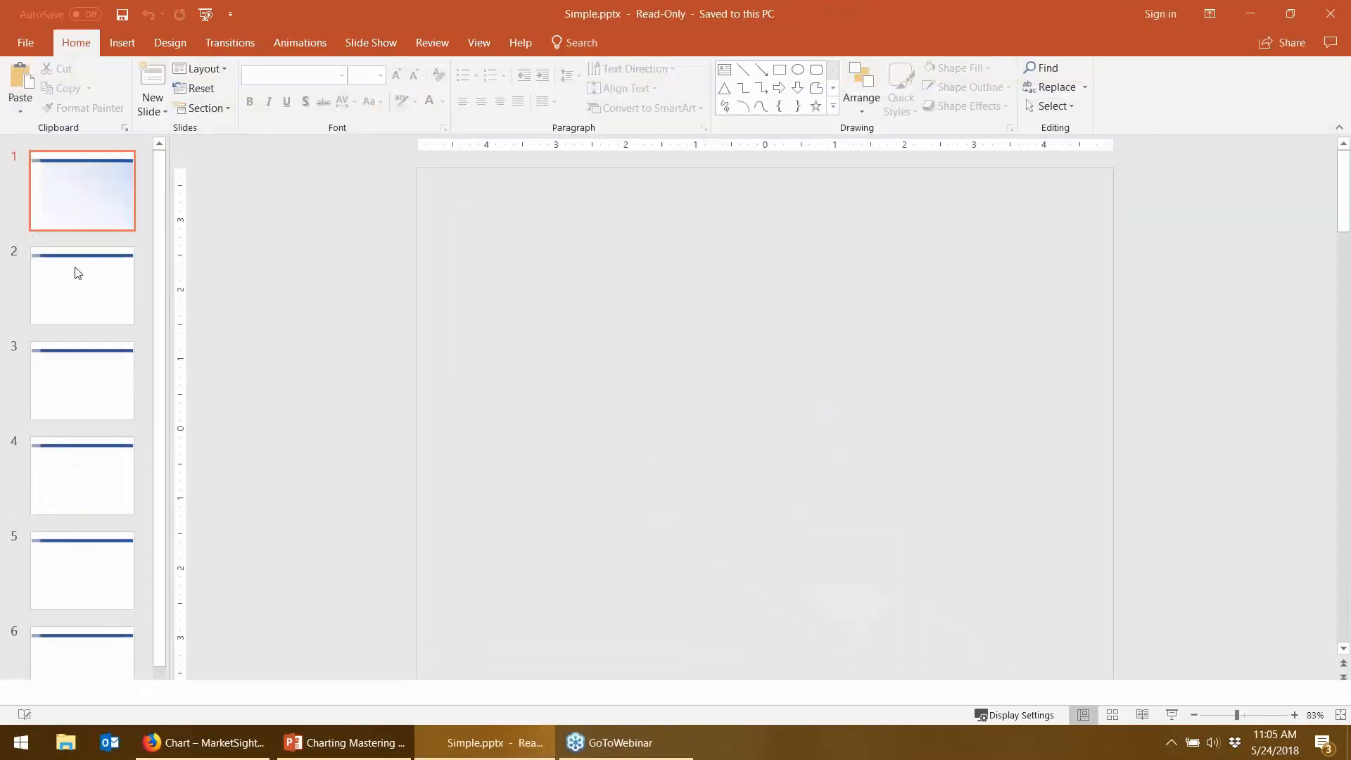
pyautogui.click(79, 286)
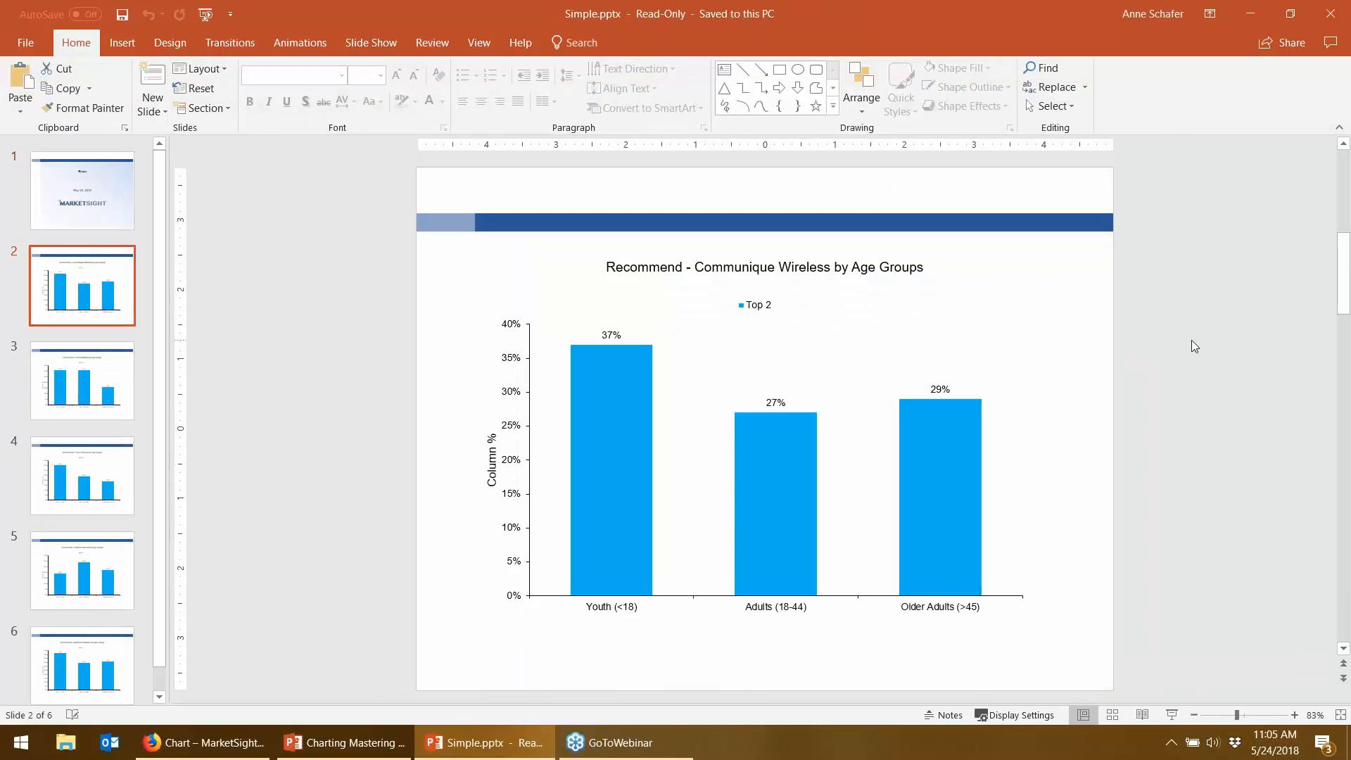
pyautogui.click(839, 330)
pyautogui.rightClick(839, 329)
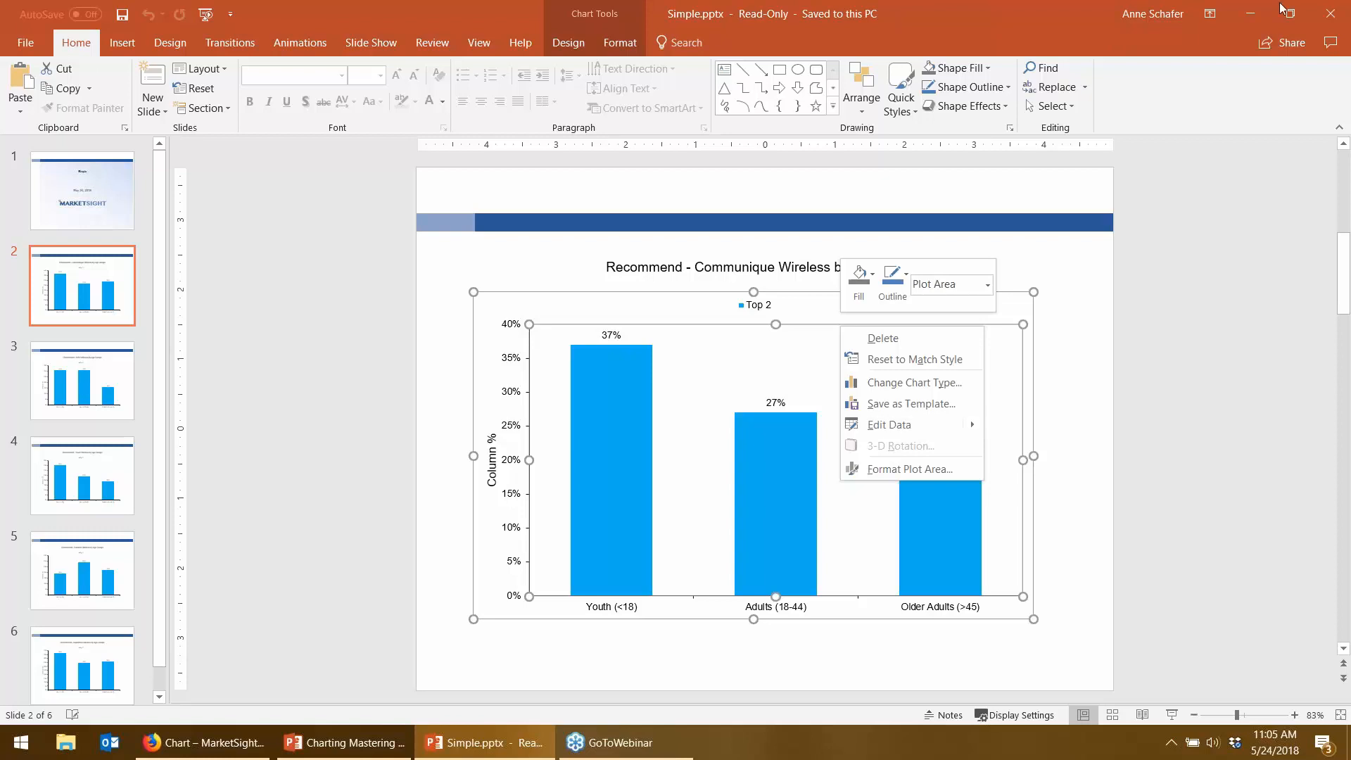
# - Close Simple.pptx and return to MarketSight in Firefox
pyautogui.click(1322, 19)
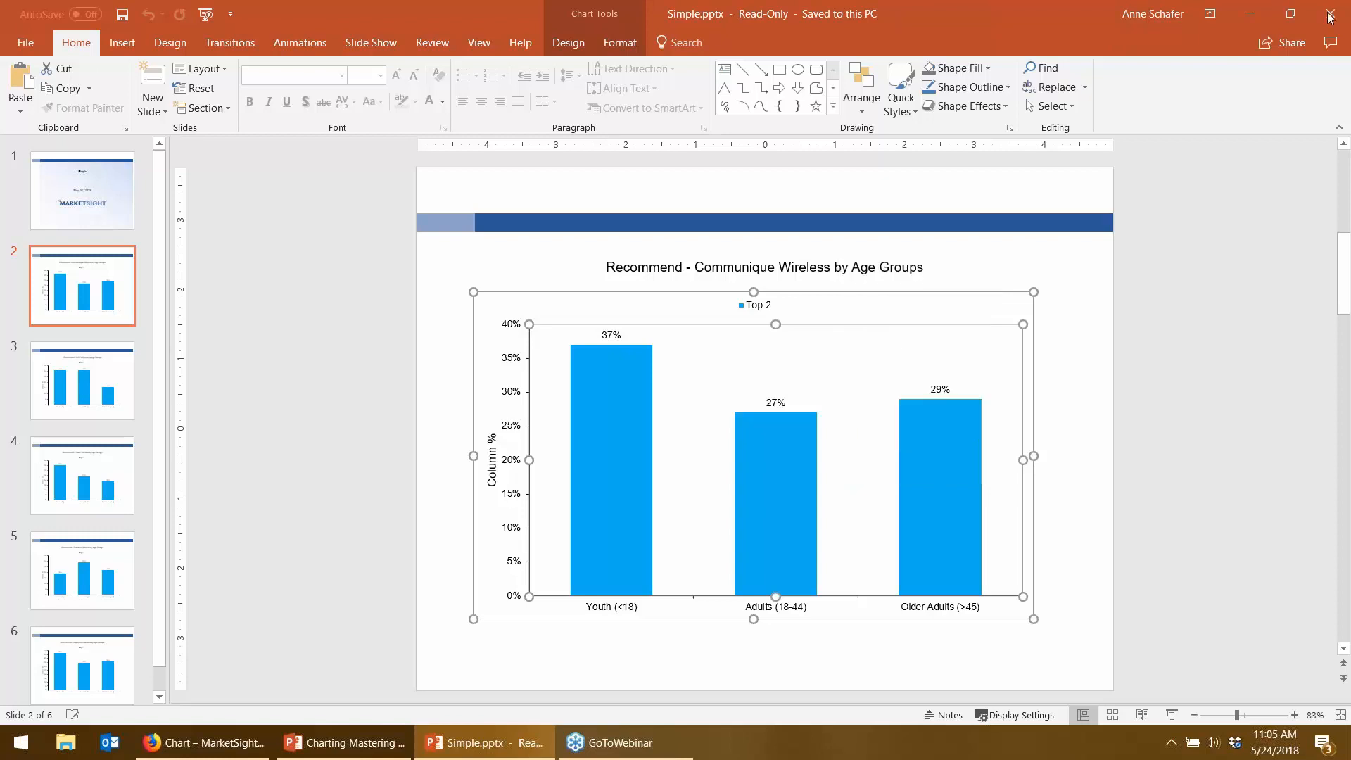
pyautogui.click(1321, 20)
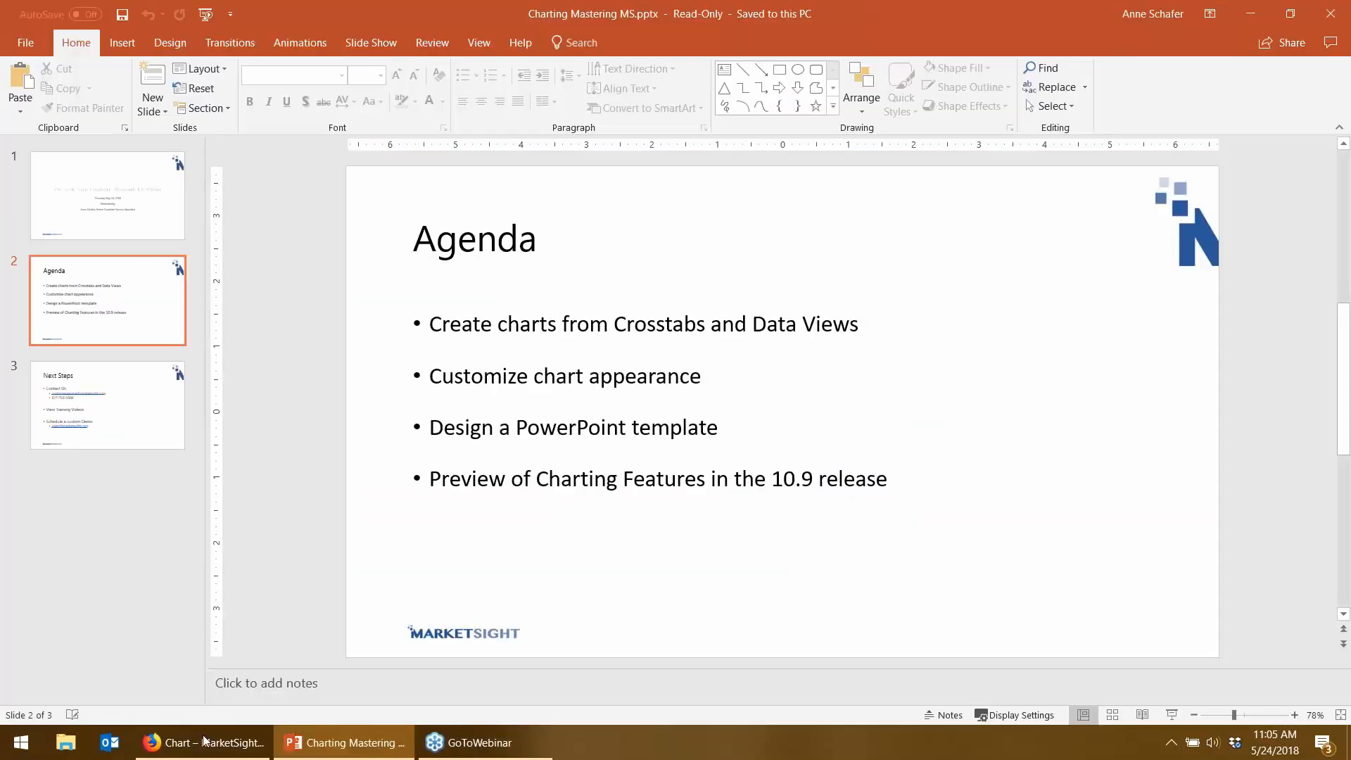
pyautogui.click(206, 743)
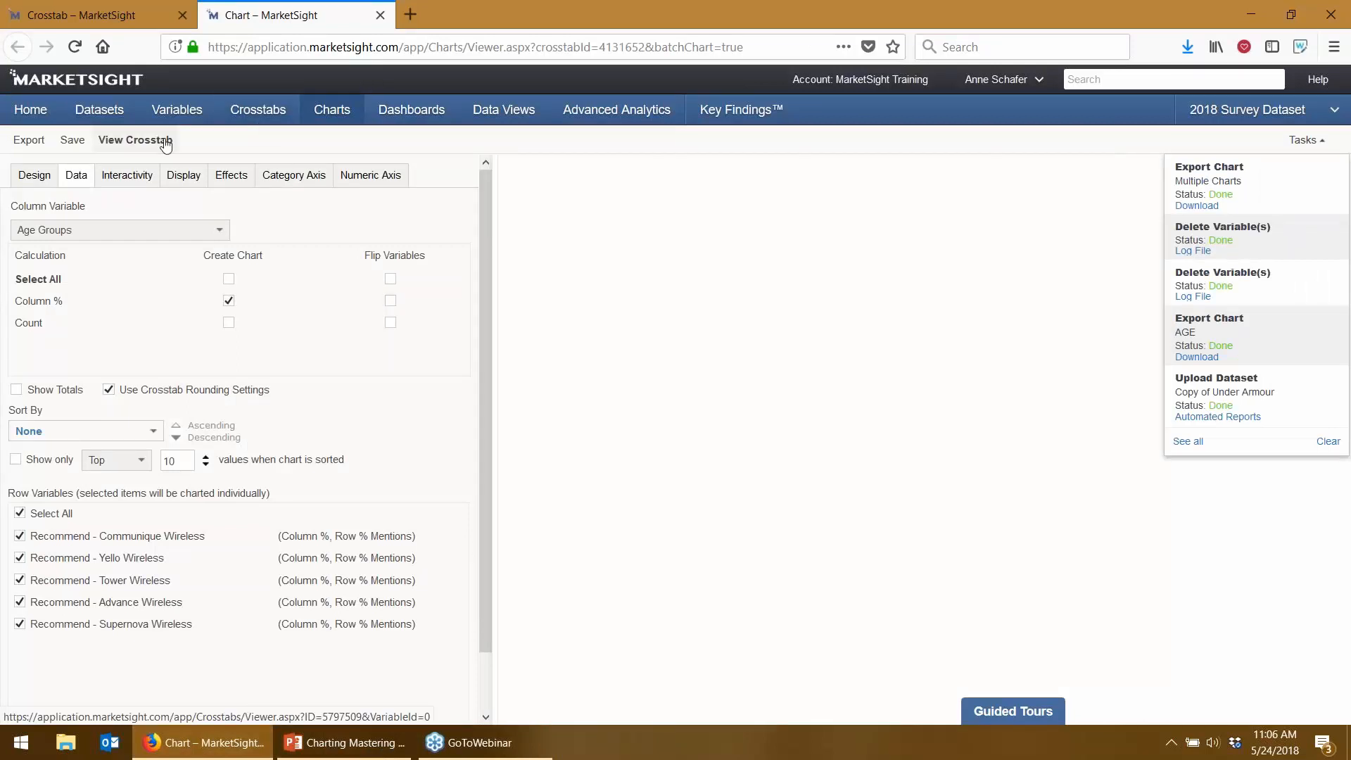
# - Leave the unsaved chart page for the Simple crosstab and chart the Communique Wireless row
pyautogui.click(111, 144)
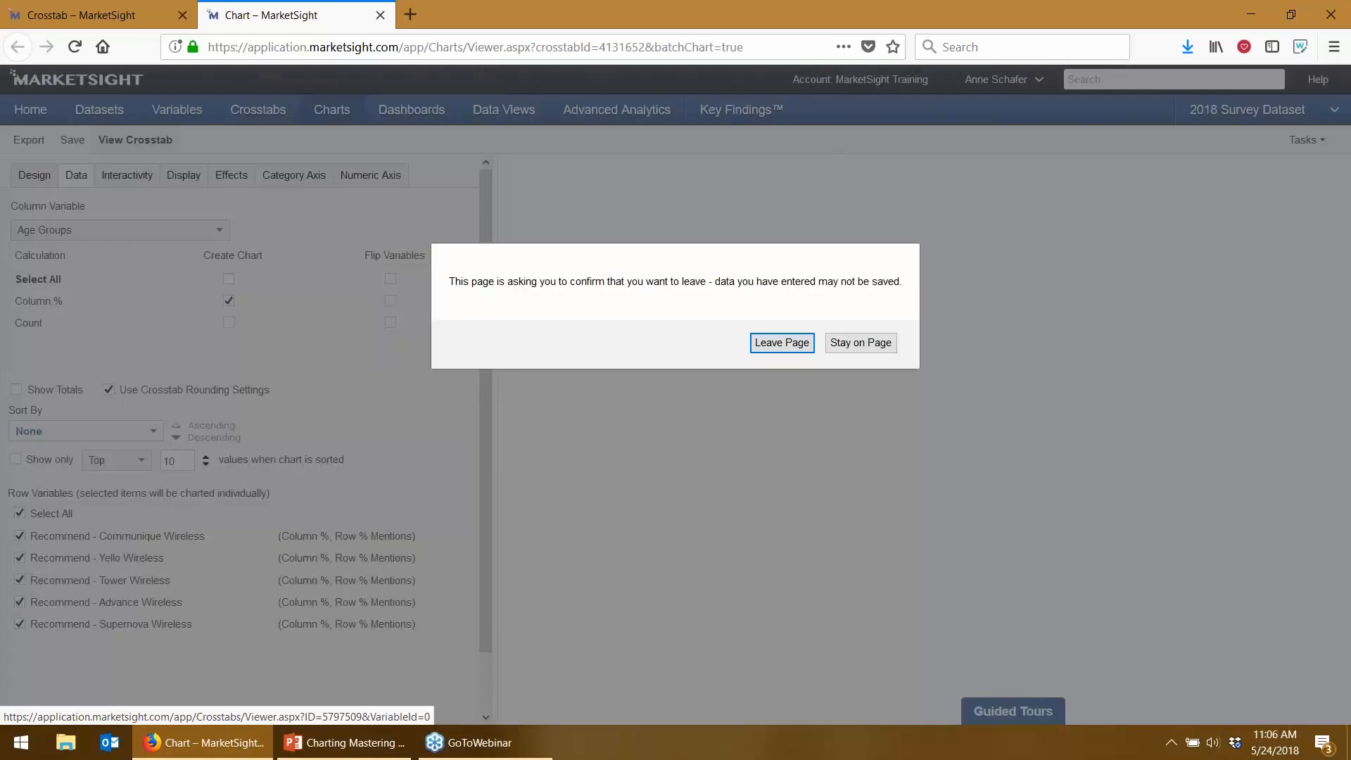
pyautogui.click(765, 345)
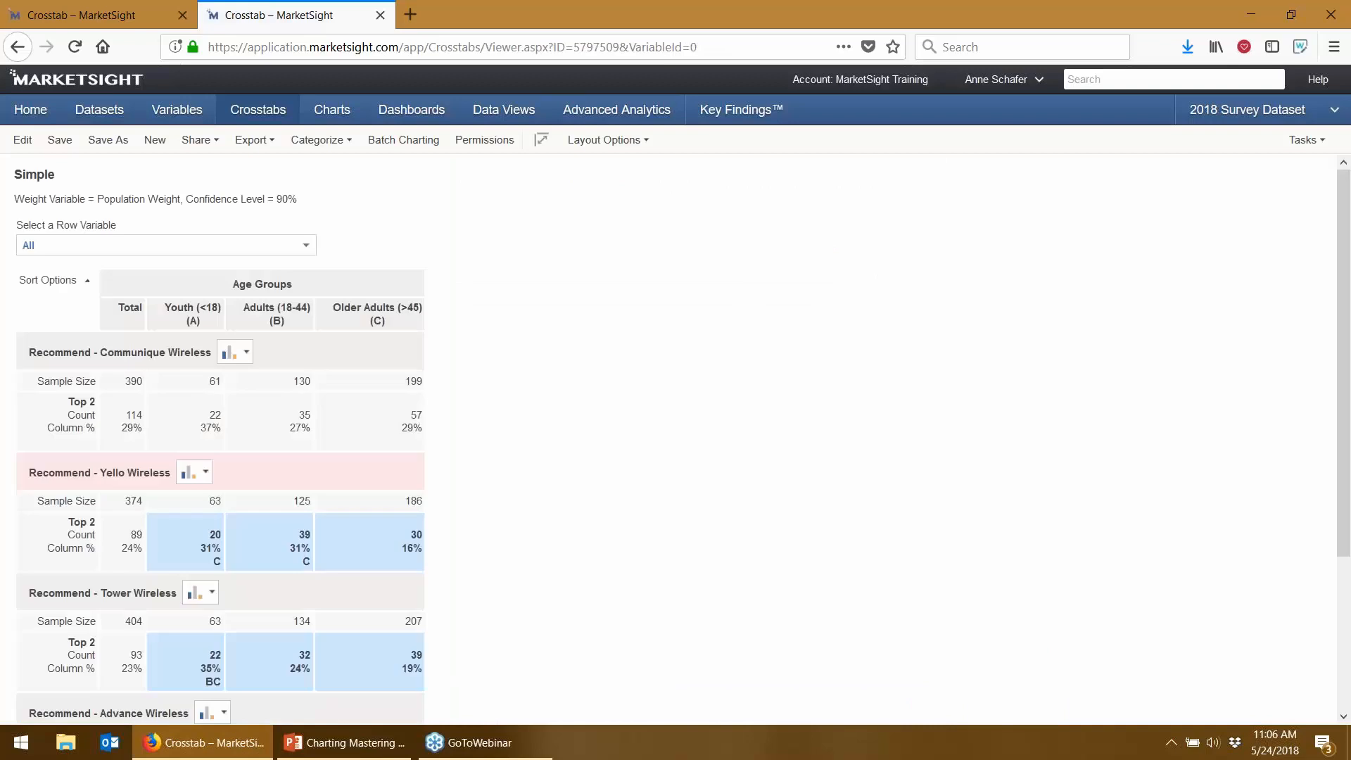
pyautogui.click(247, 352)
pyautogui.click(244, 384)
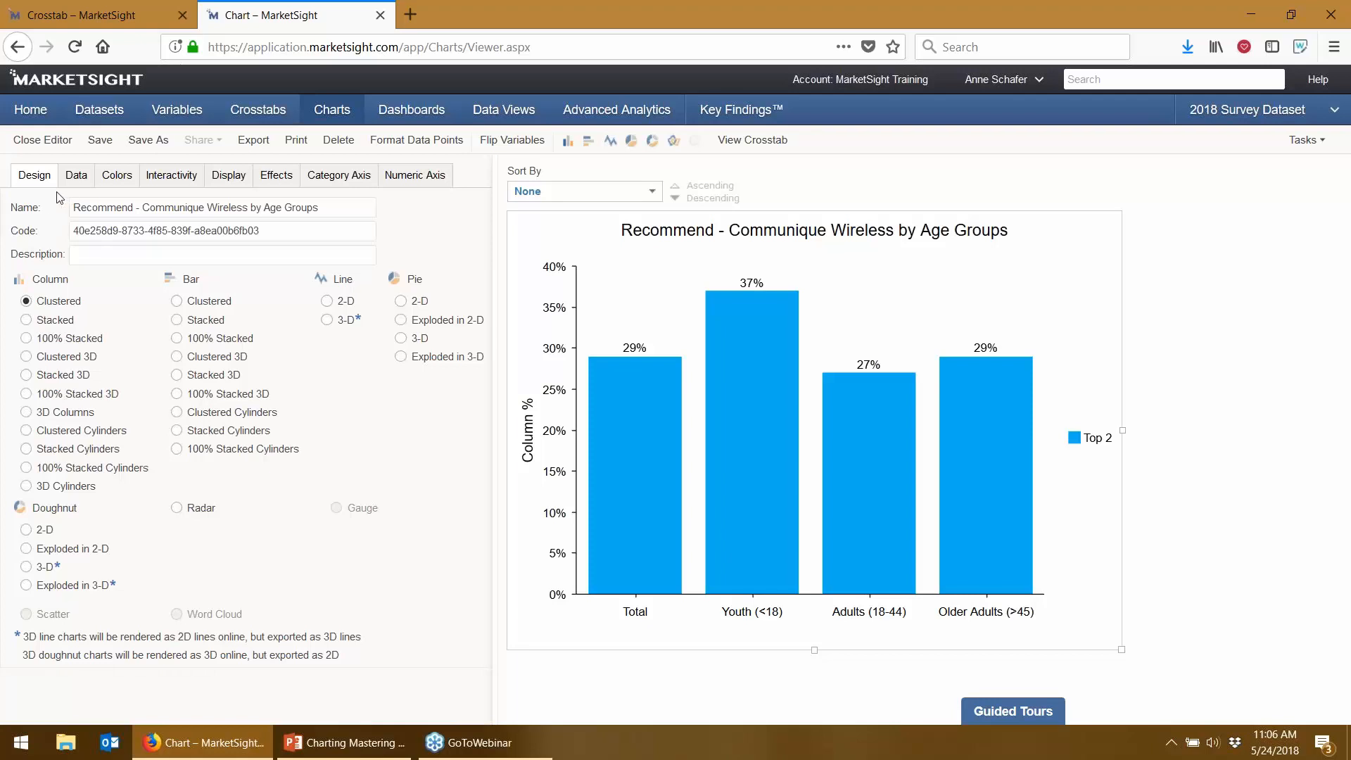
# - Try the Communique Wireless chart as stacked columns, then revert to clustered columns
pyautogui.click(69, 339)
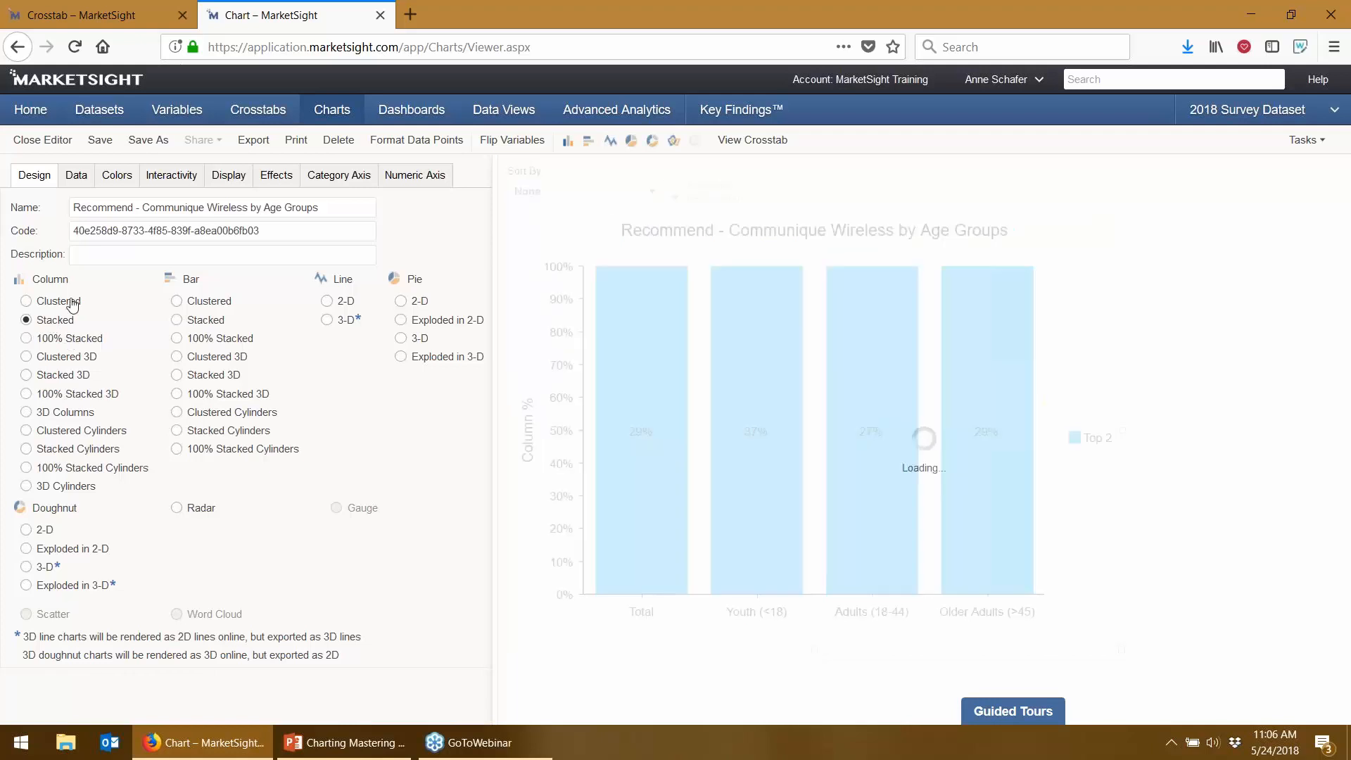
pyautogui.click(69, 303)
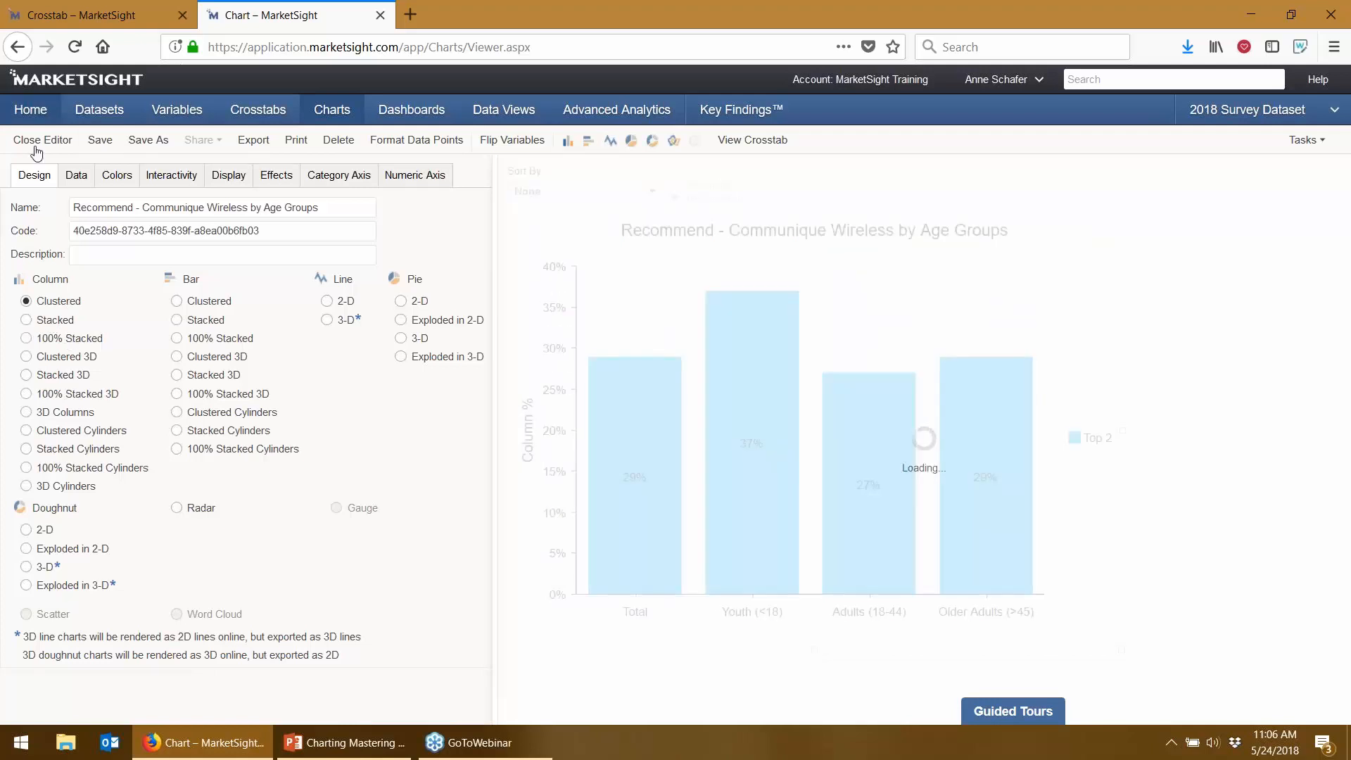
pyautogui.click(75, 175)
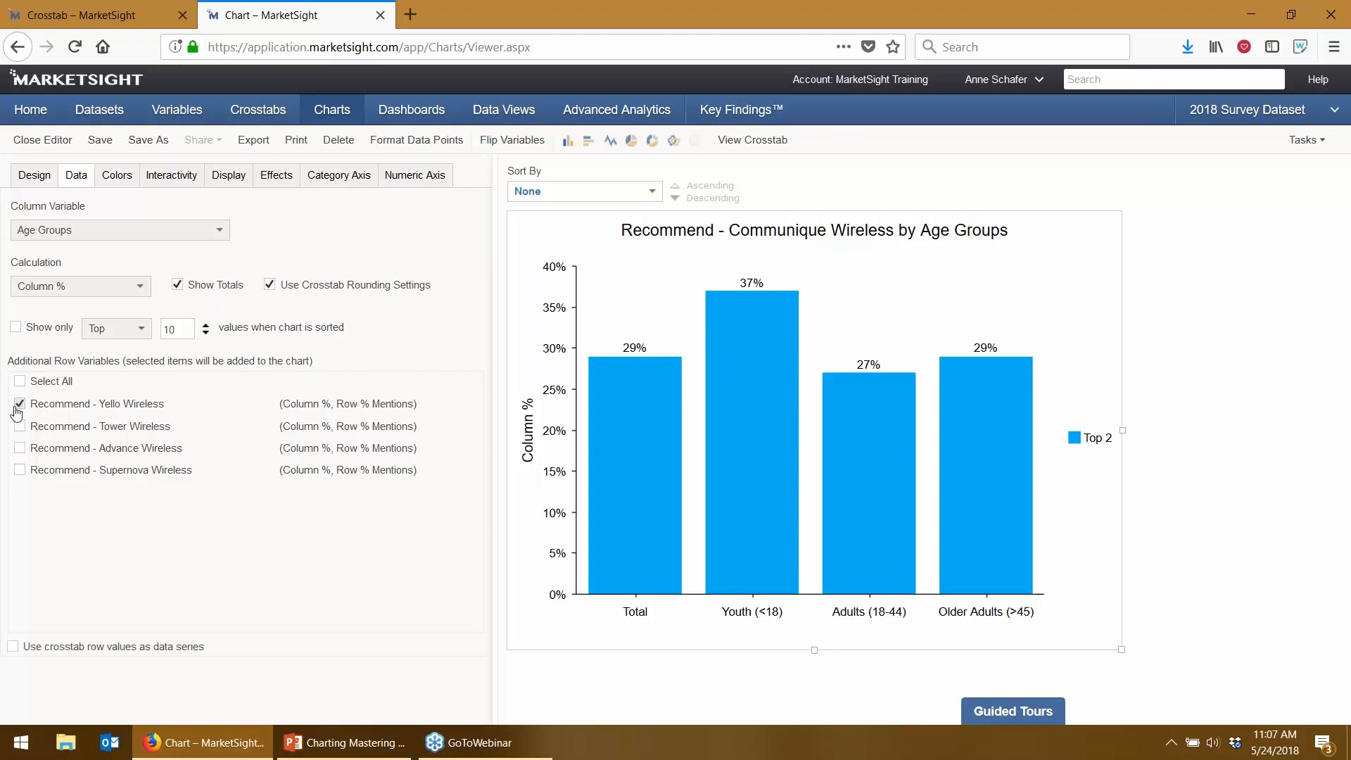
# - Keep Column % as the calculation for Communique Wireless only, and show the colour palette settings
pyautogui.moveTo(922, 581)
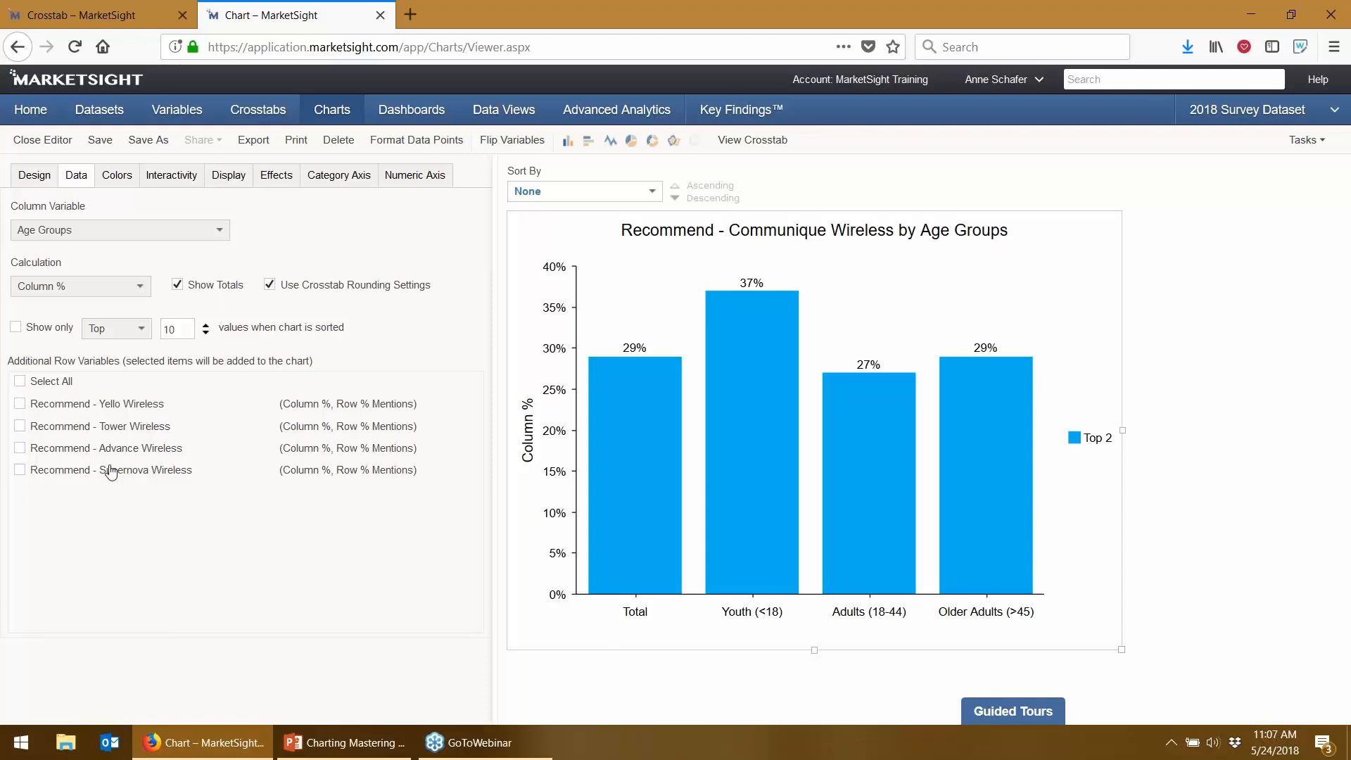
pyautogui.click(66, 286)
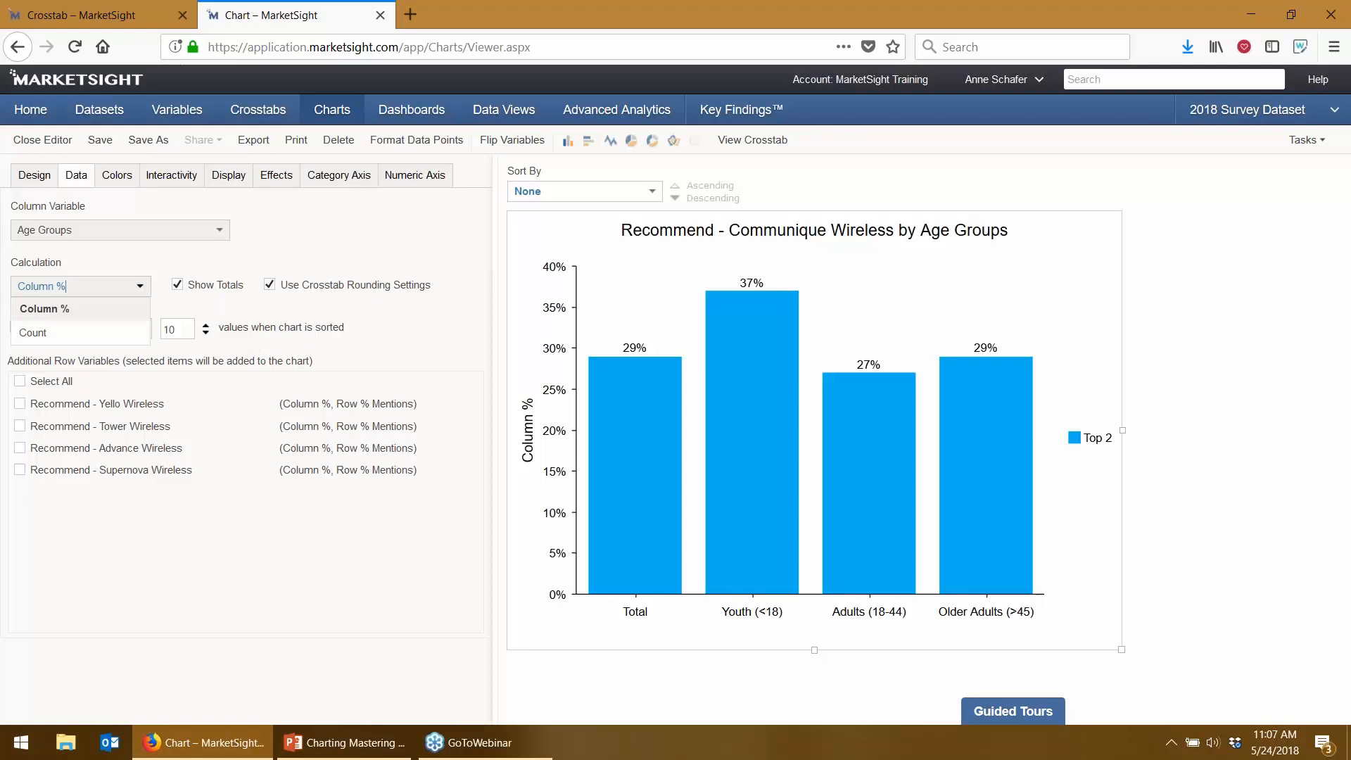
pyautogui.click(219, 207)
pyautogui.click(117, 176)
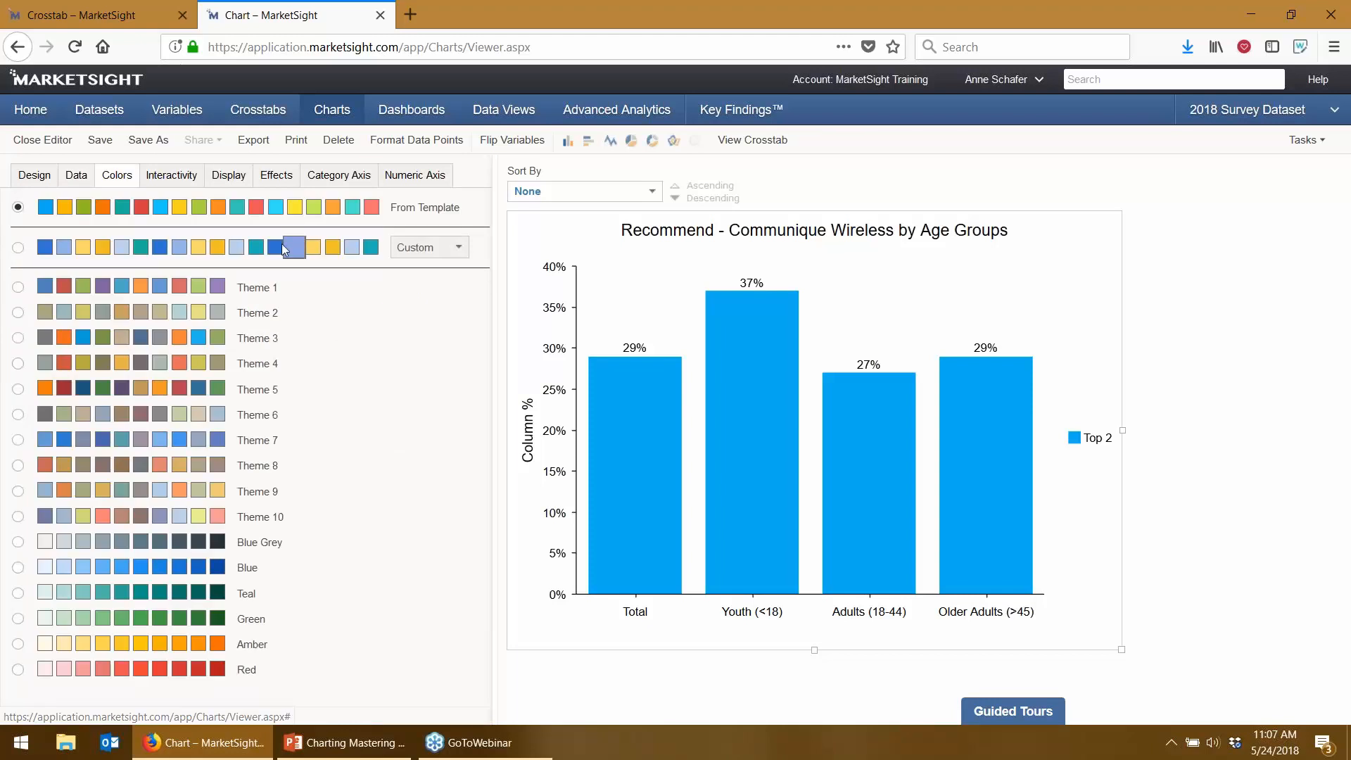
# - Switch the chart to a custom colour palette and edit its first two colours with exact values
pyautogui.moveTo(415, 209)
pyautogui.mouseDown()
pyautogui.moveTo(461, 209)
pyautogui.moveTo(394, 213)
pyautogui.mouseUp()
pyautogui.click(17, 247)
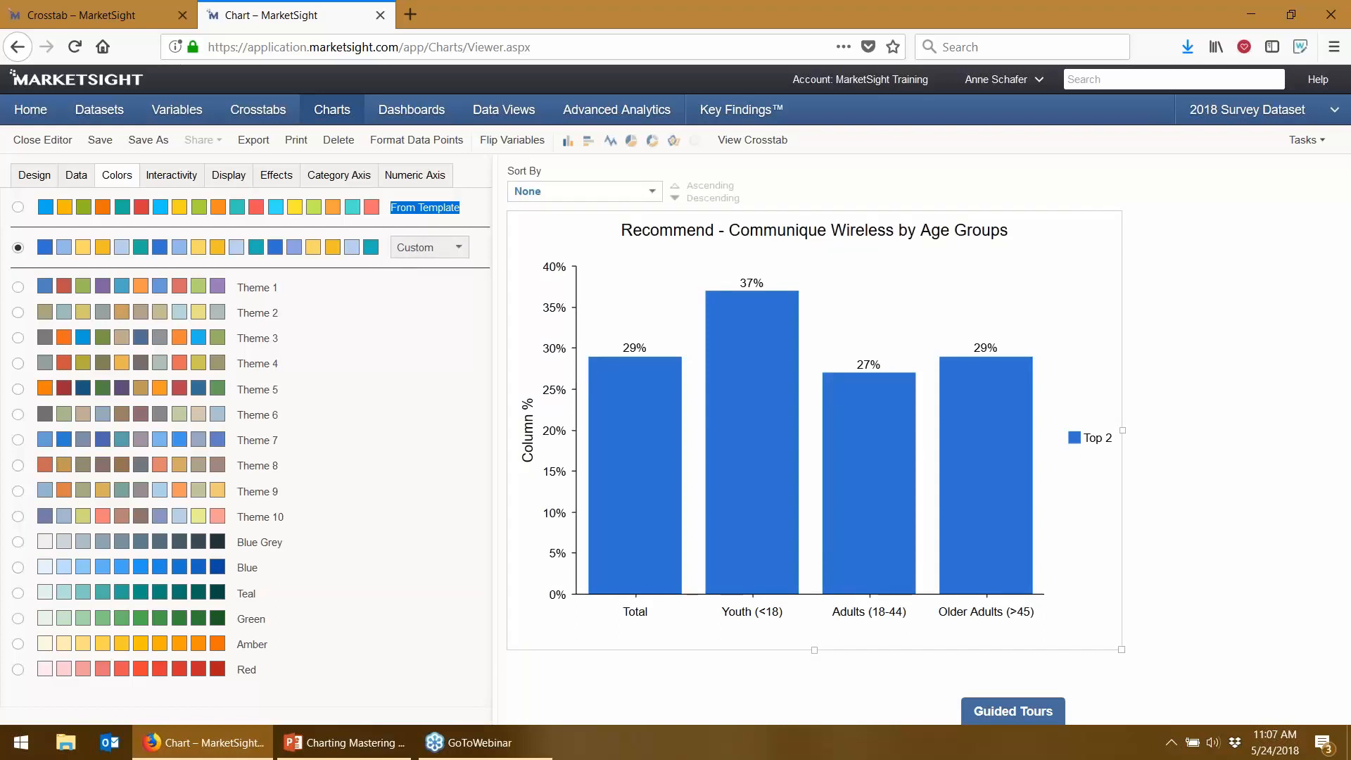
pyautogui.click(1006, 78)
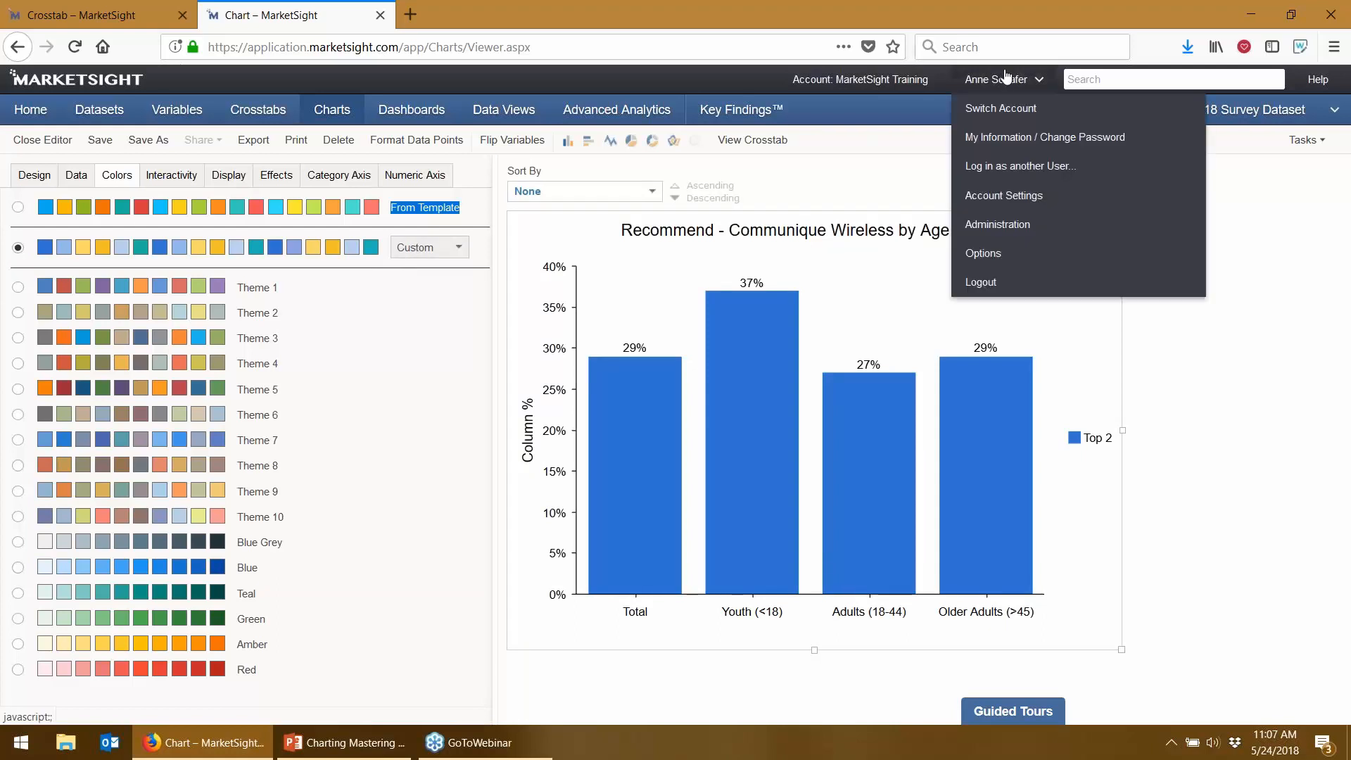
pyautogui.click(977, 264)
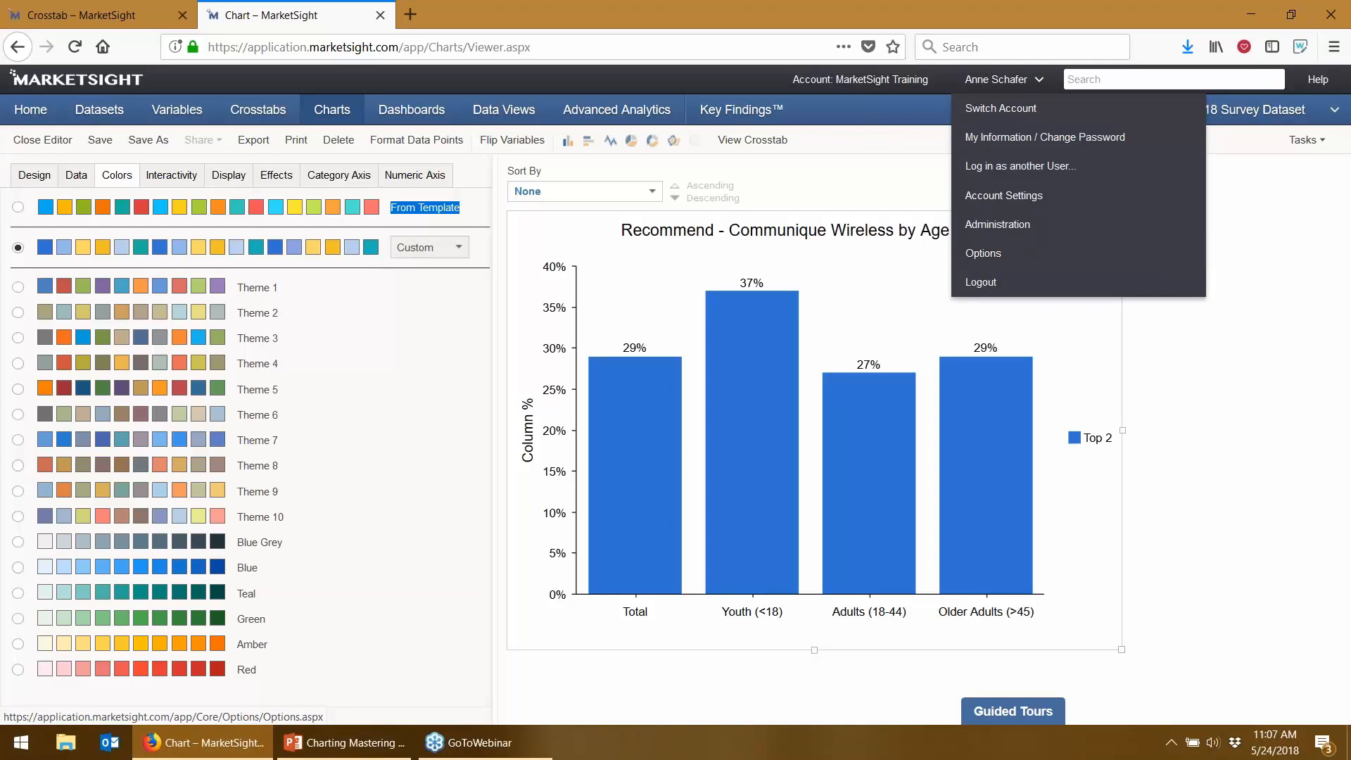
pyautogui.click(47, 249)
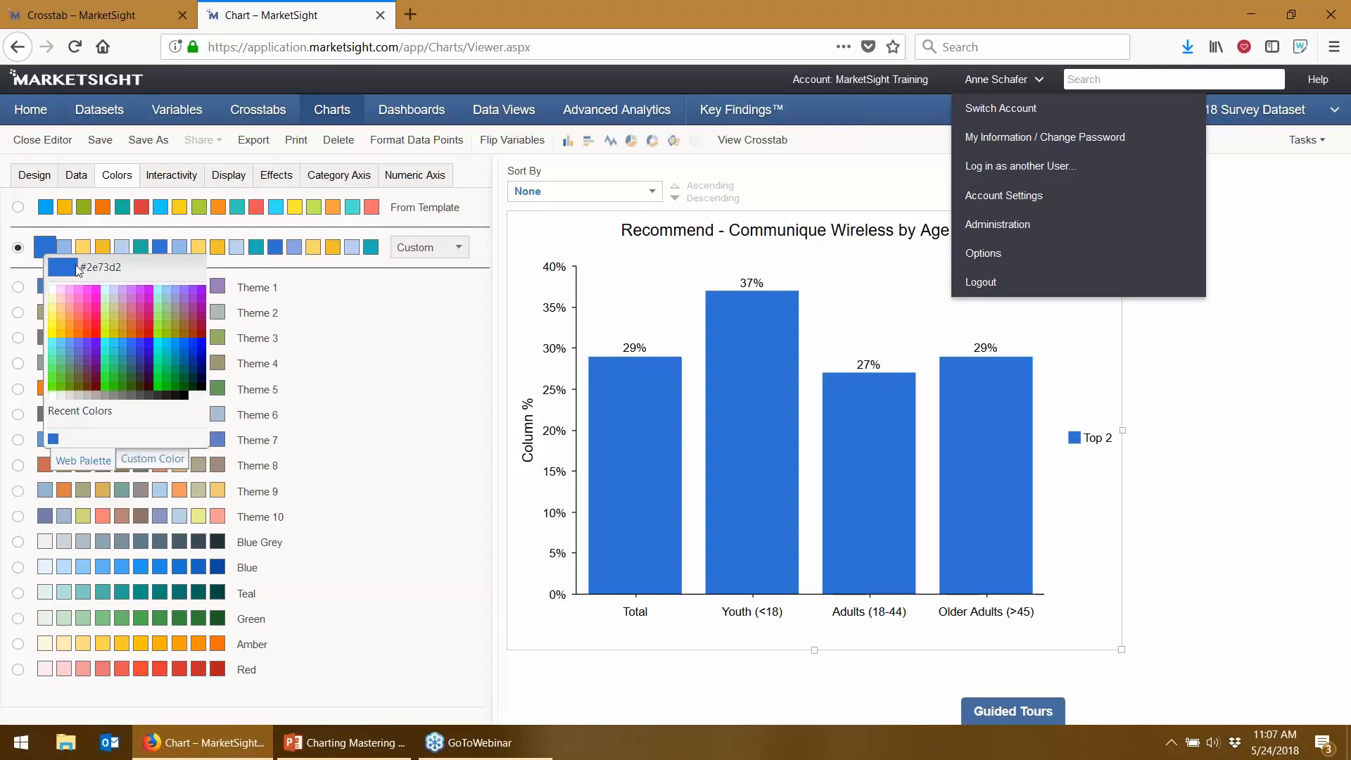
pyautogui.click(62, 247)
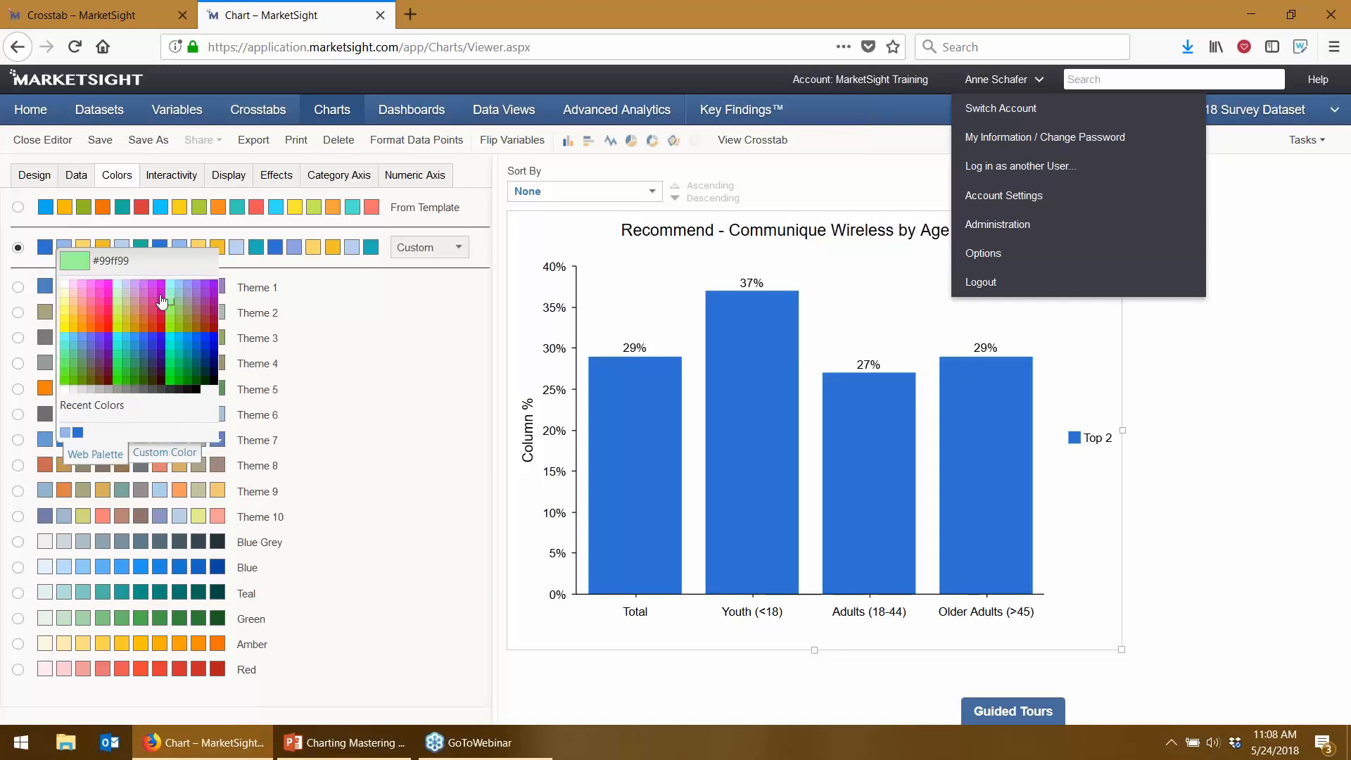
pyautogui.click(169, 452)
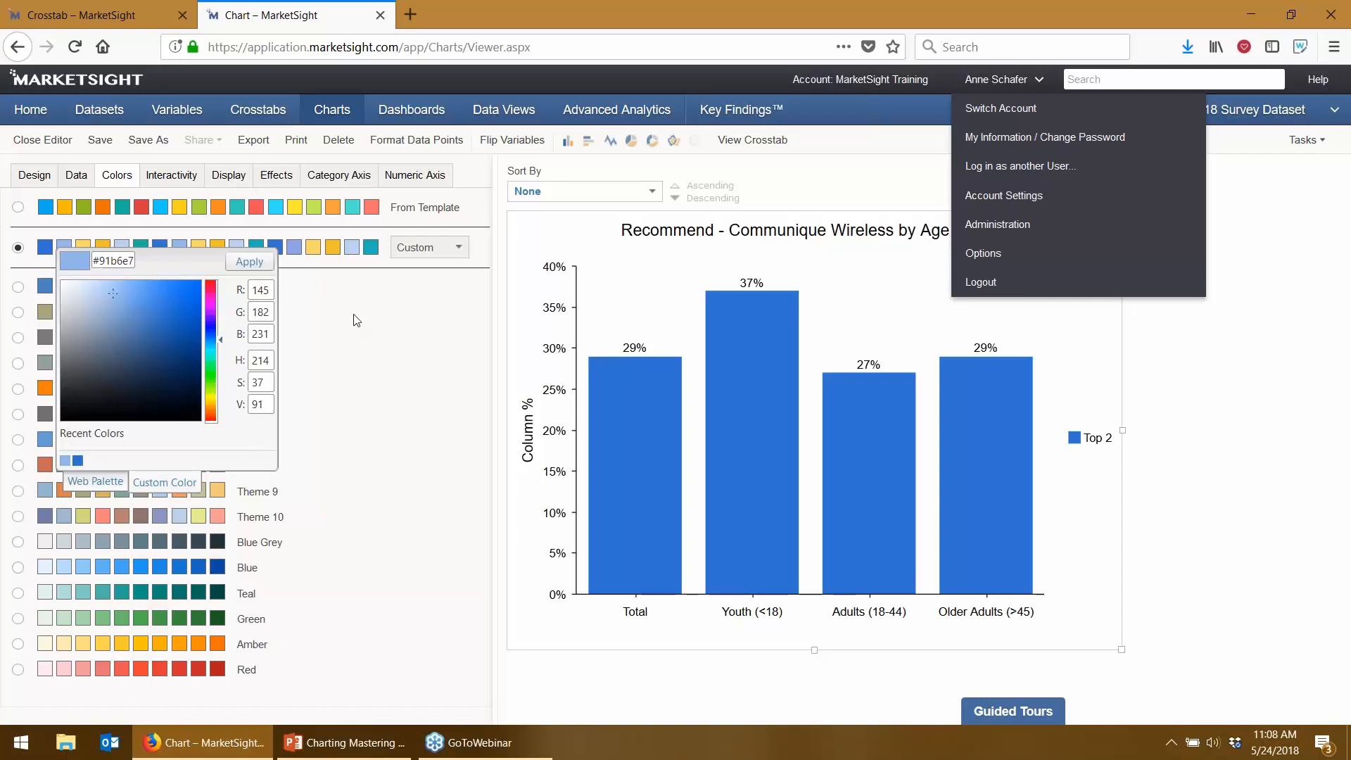
pyautogui.click(61, 231)
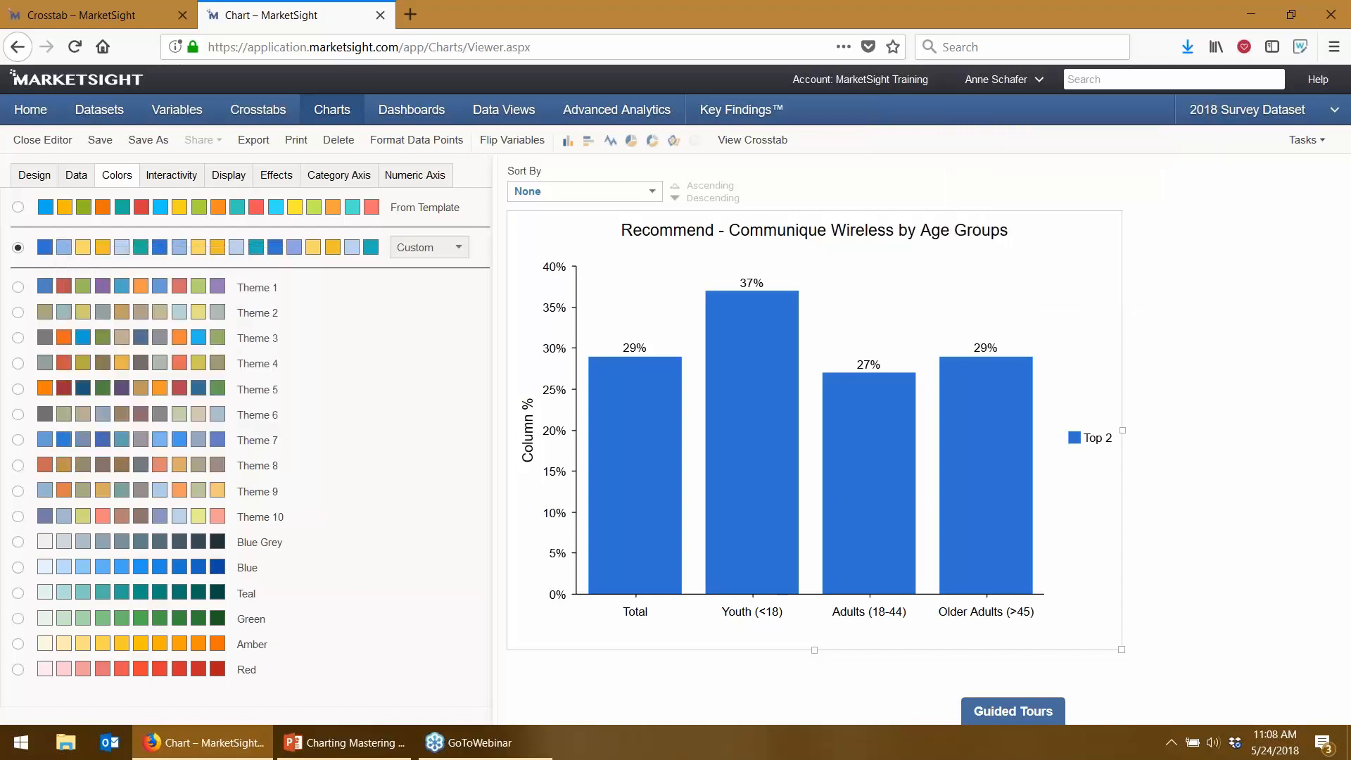
# - Try the Global Research and Standard Template palettes, then fill the palette with MarketSight Template colours
pyautogui.click(432, 247)
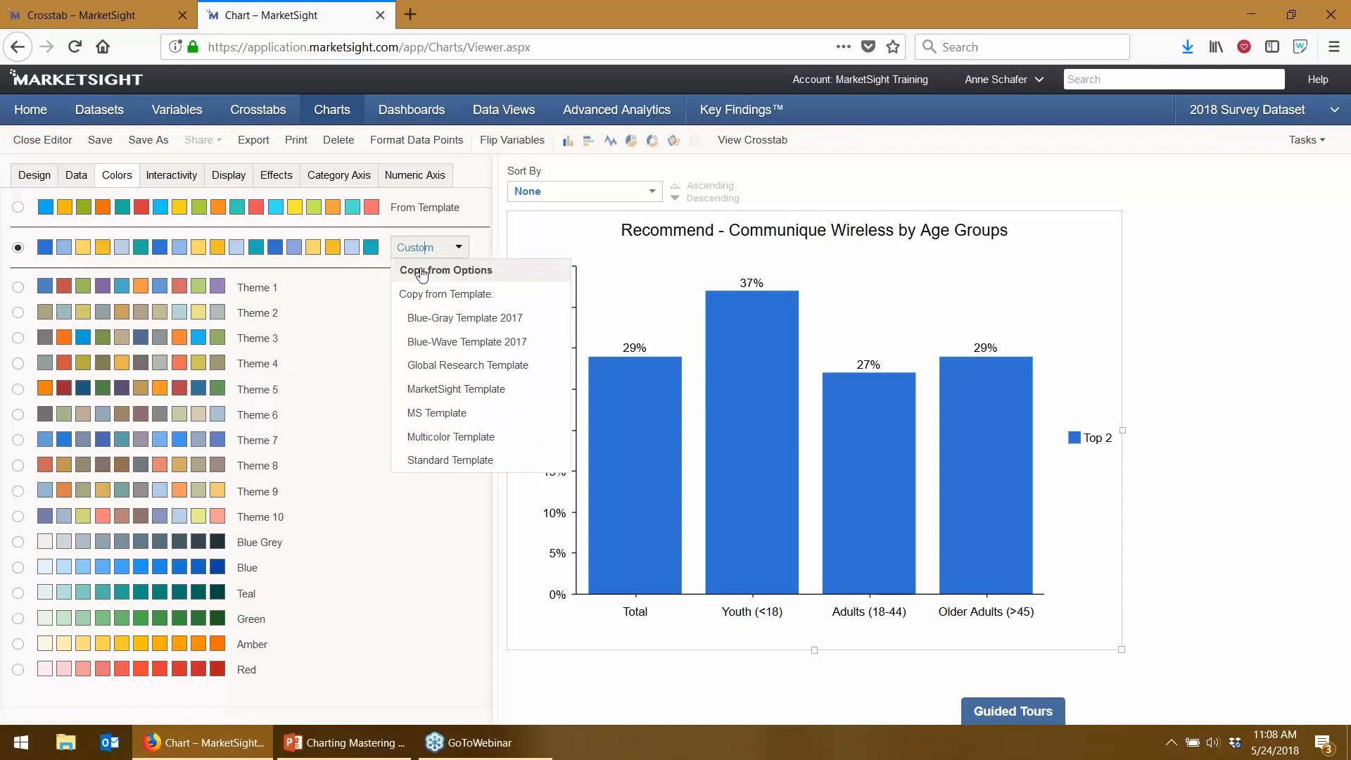
pyautogui.click(422, 365)
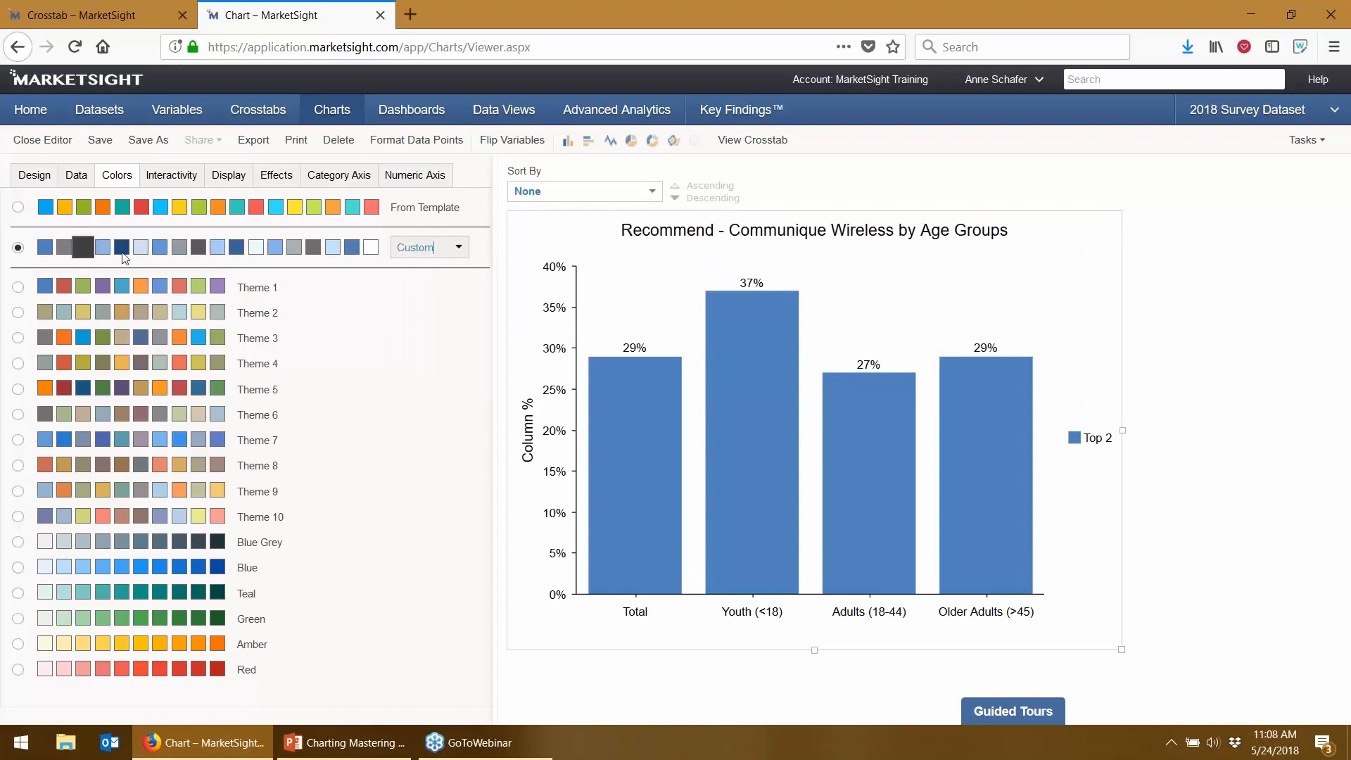
pyautogui.click(411, 248)
pyautogui.click(455, 460)
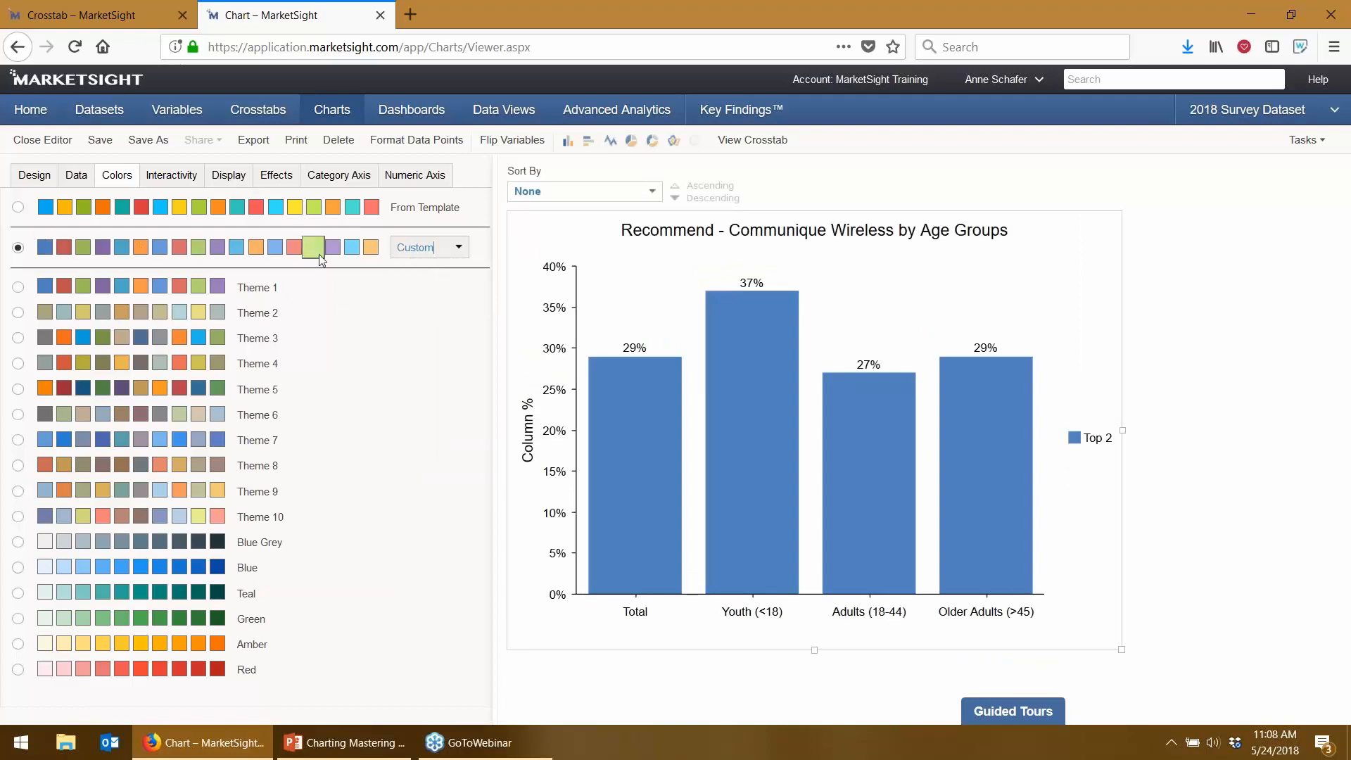
pyautogui.click(458, 248)
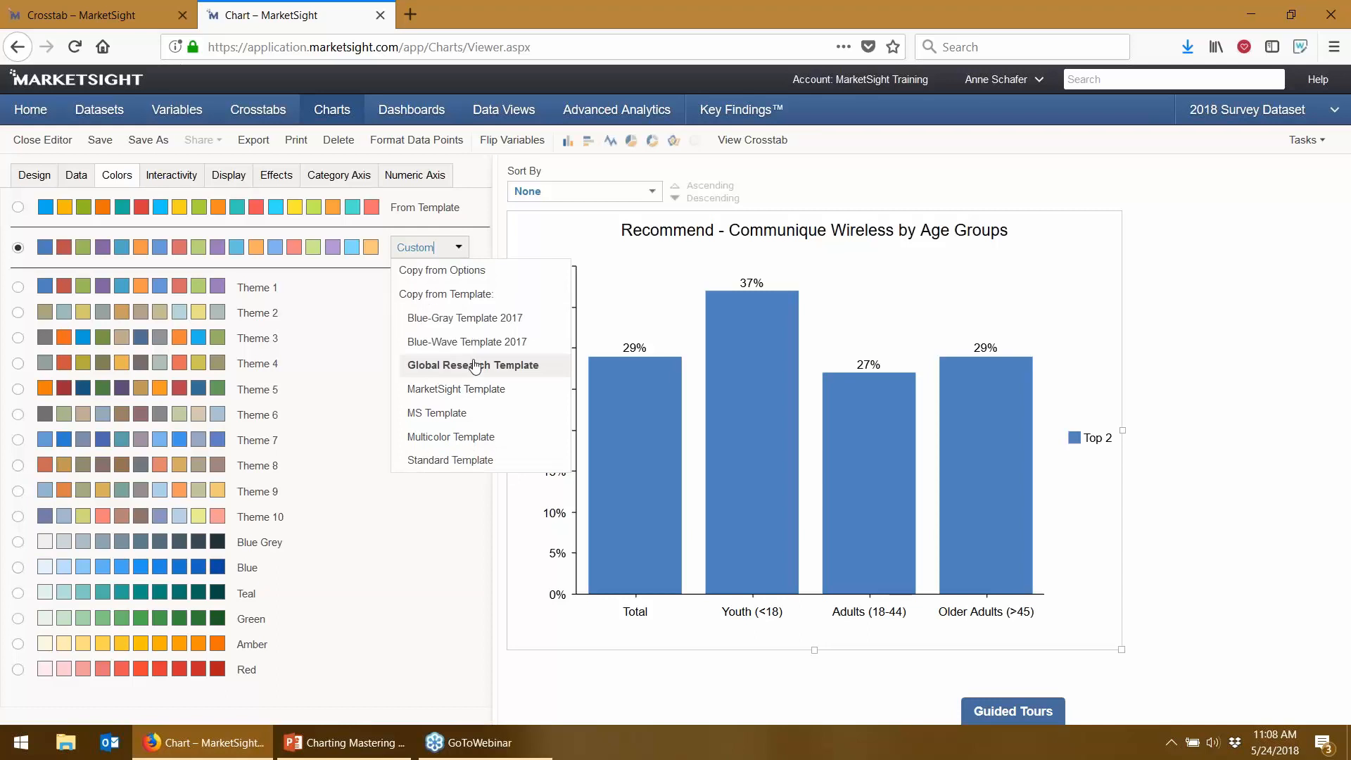
pyautogui.click(444, 389)
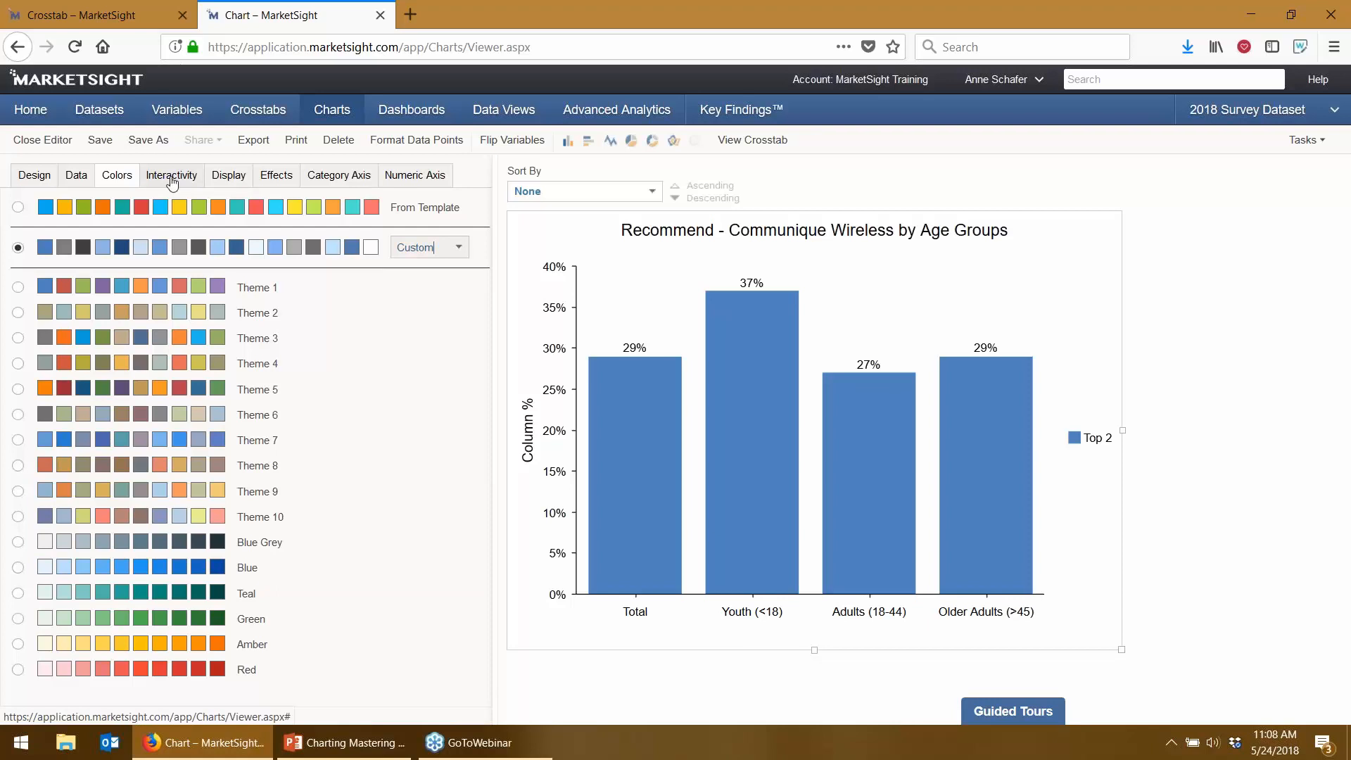
pyautogui.click(172, 182)
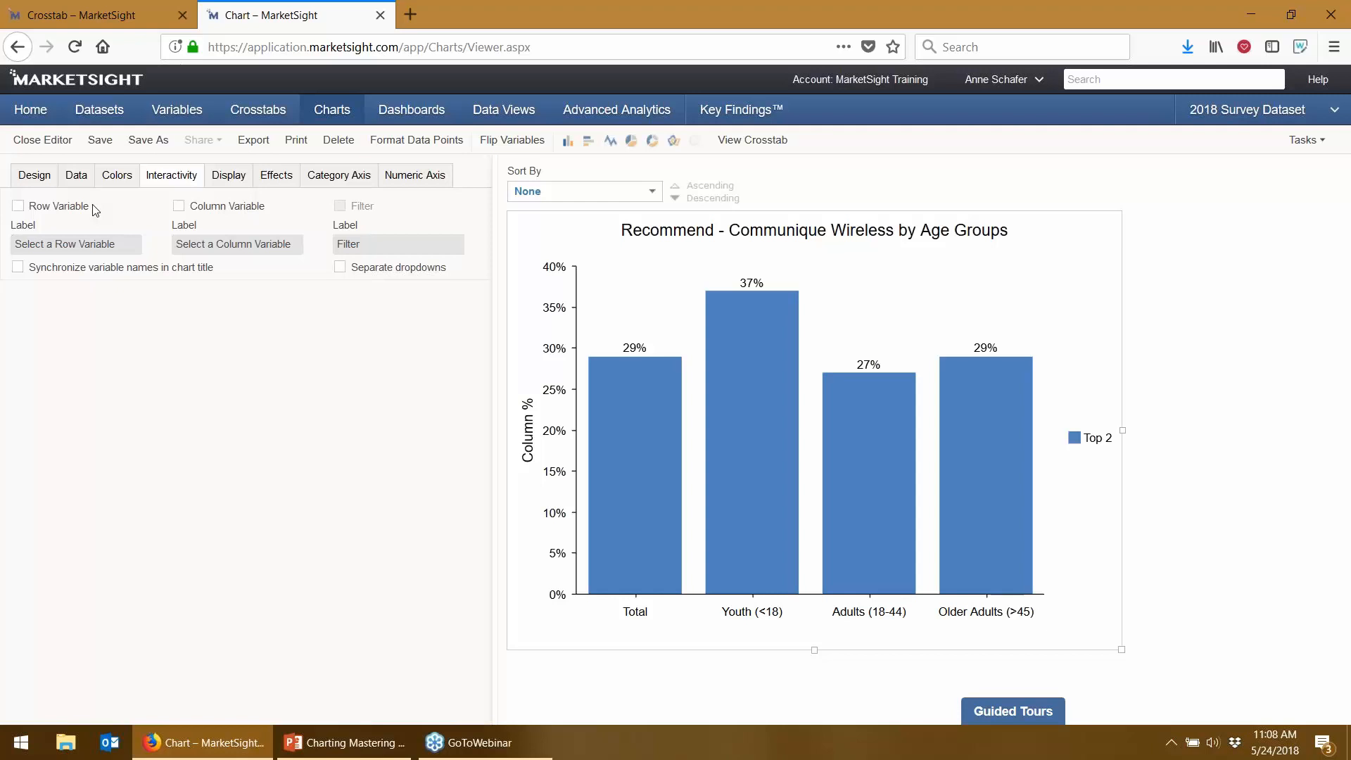
# - Turn on Row Variable interactivity with synchronized chart titles and preview Recommend - Yello Wireless
pyautogui.click(19, 206)
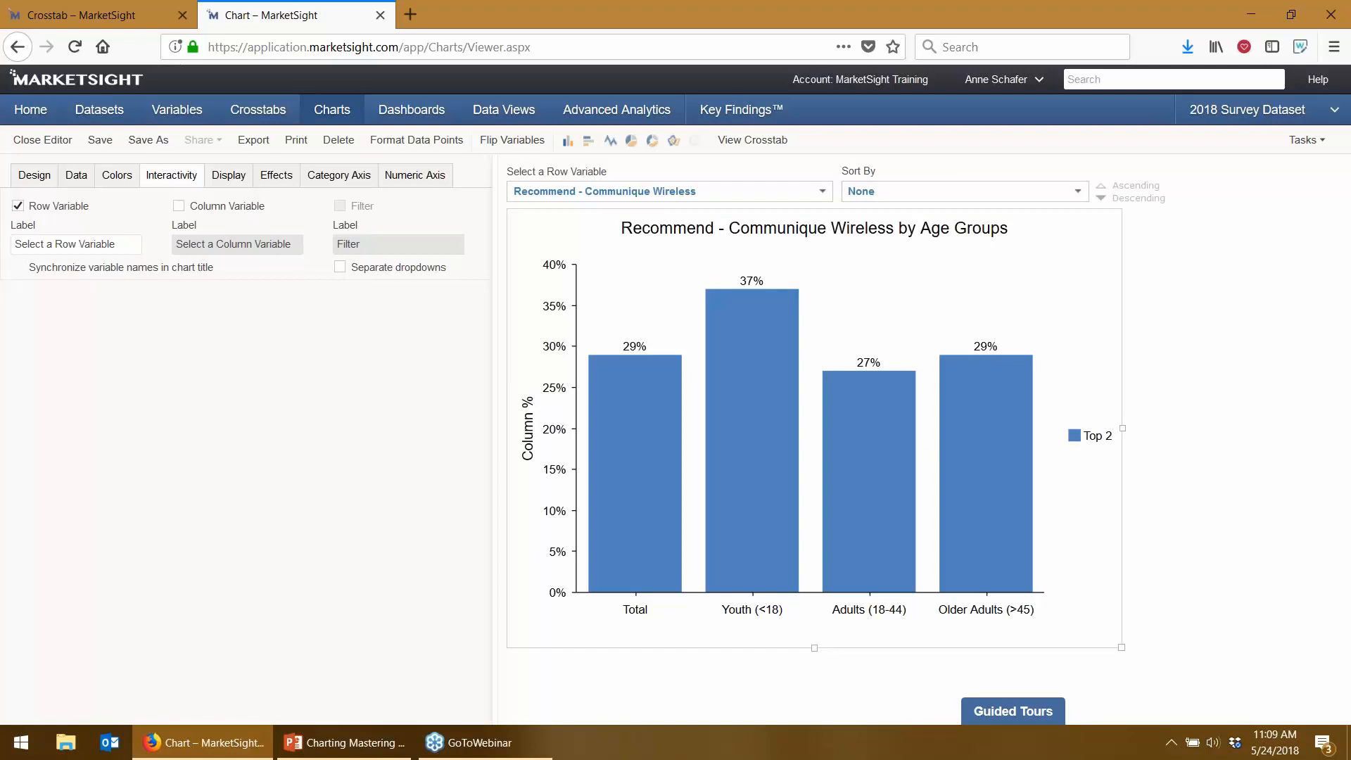
pyautogui.click(17, 267)
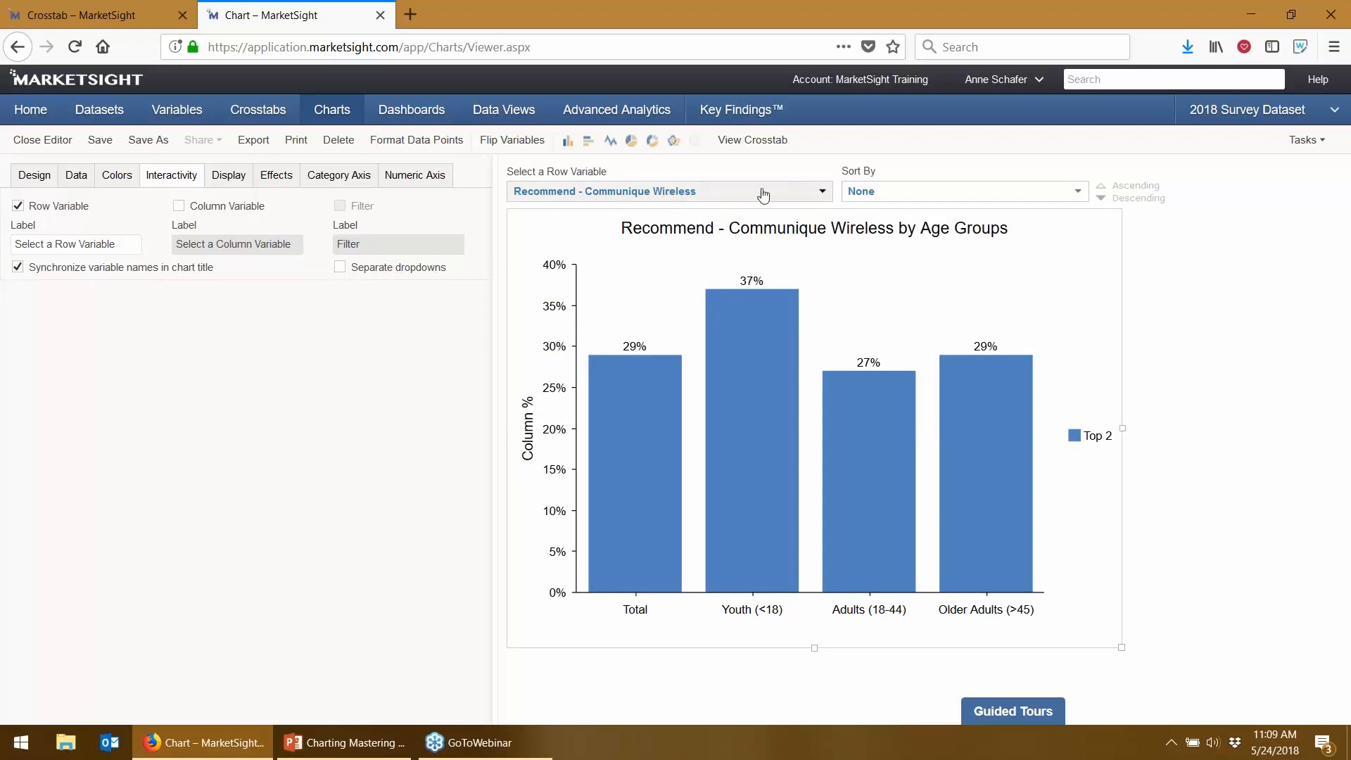
pyautogui.click(622, 194)
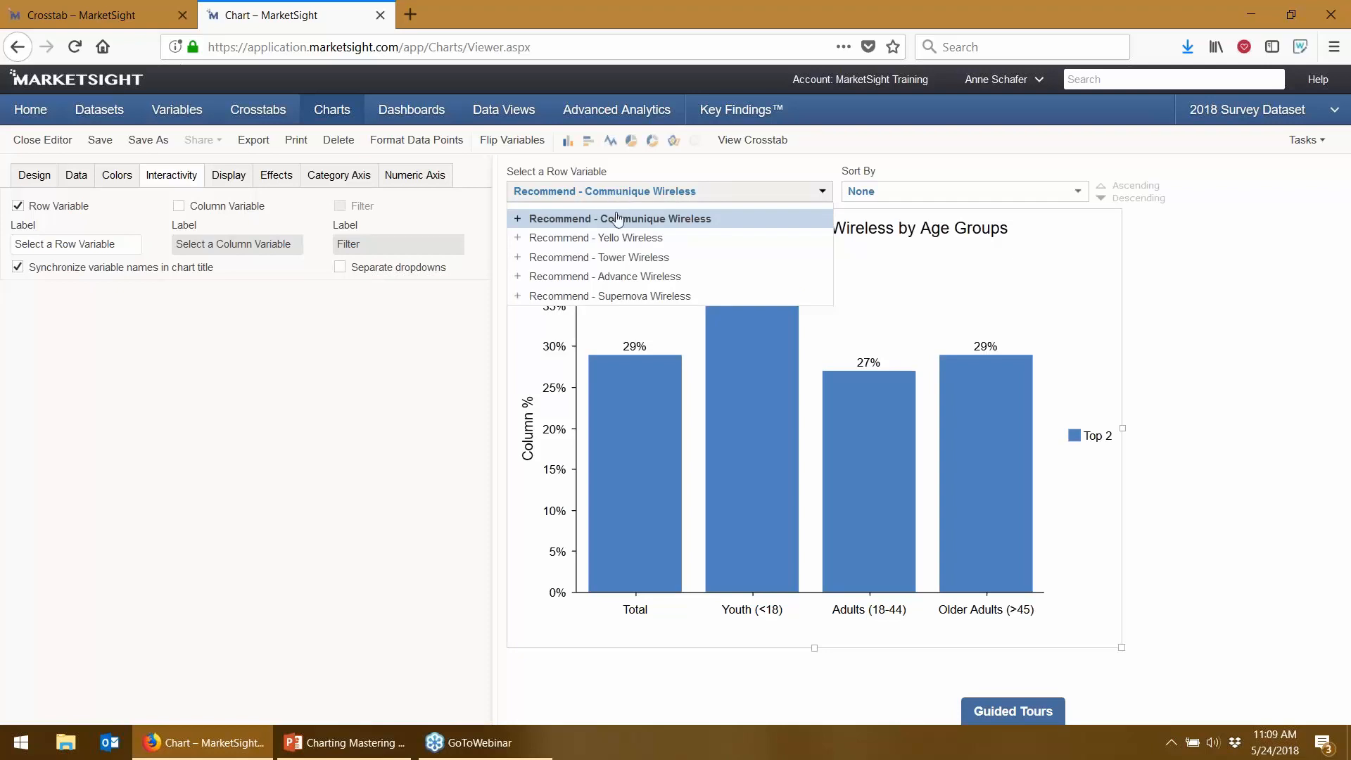
pyautogui.click(589, 240)
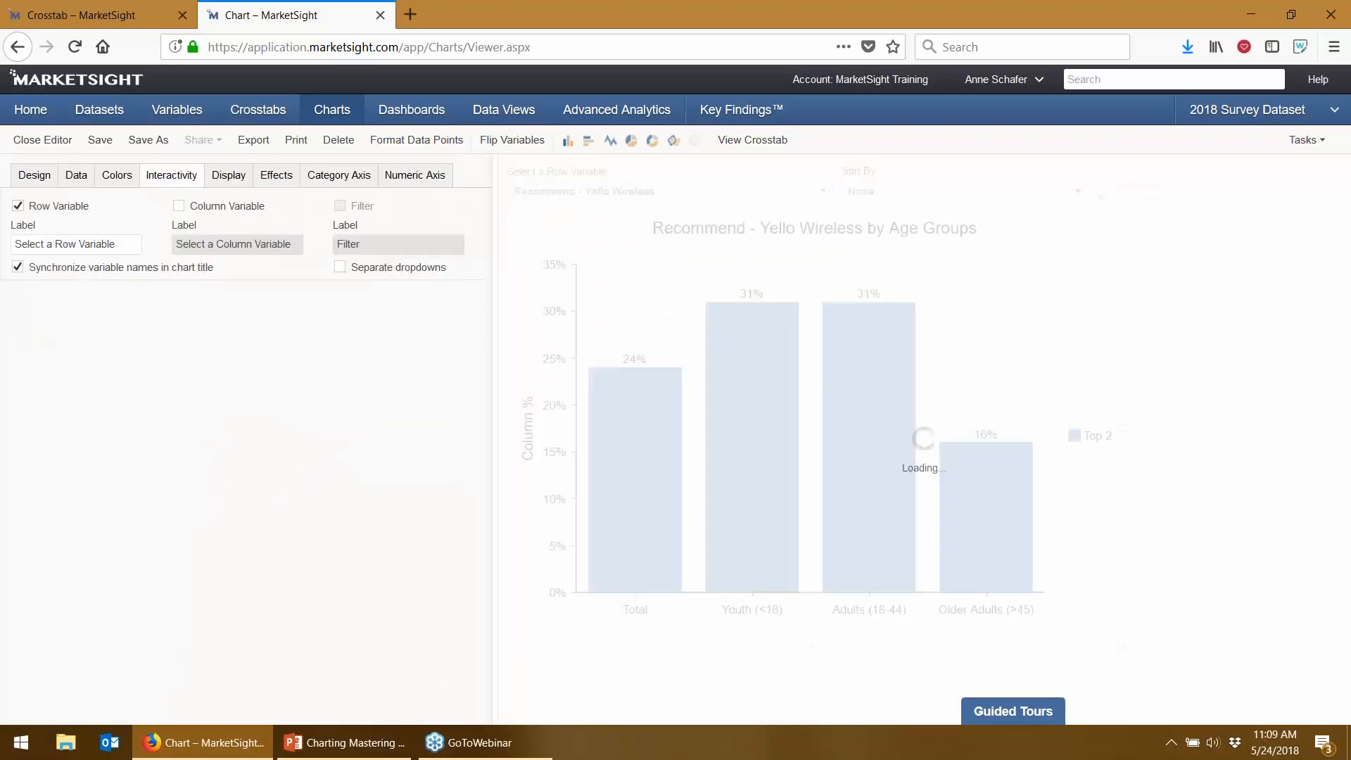
# - Cycle the chart through Tower and Advance Wireless, then back to Recommend - Communique Wireless
pyautogui.click(814, 192)
pyautogui.click(732, 256)
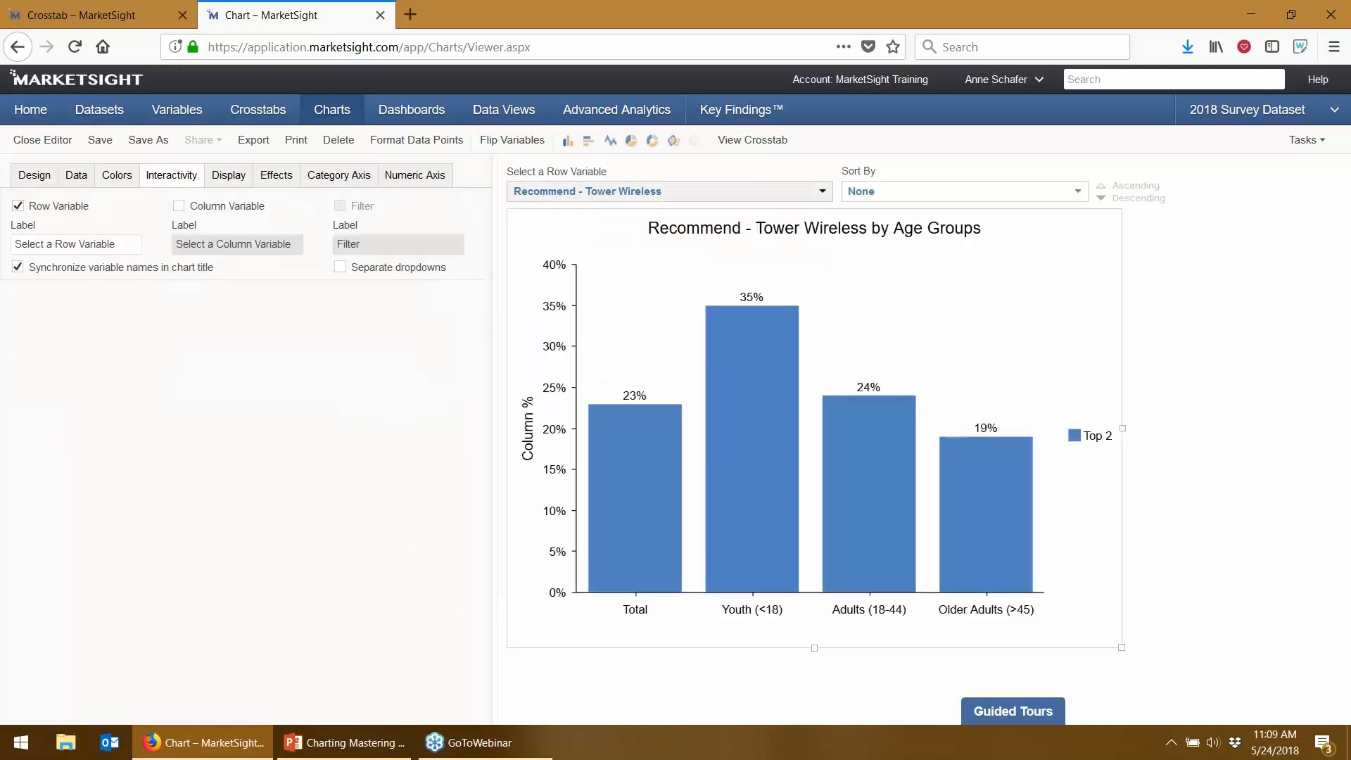
pyautogui.click(662, 191)
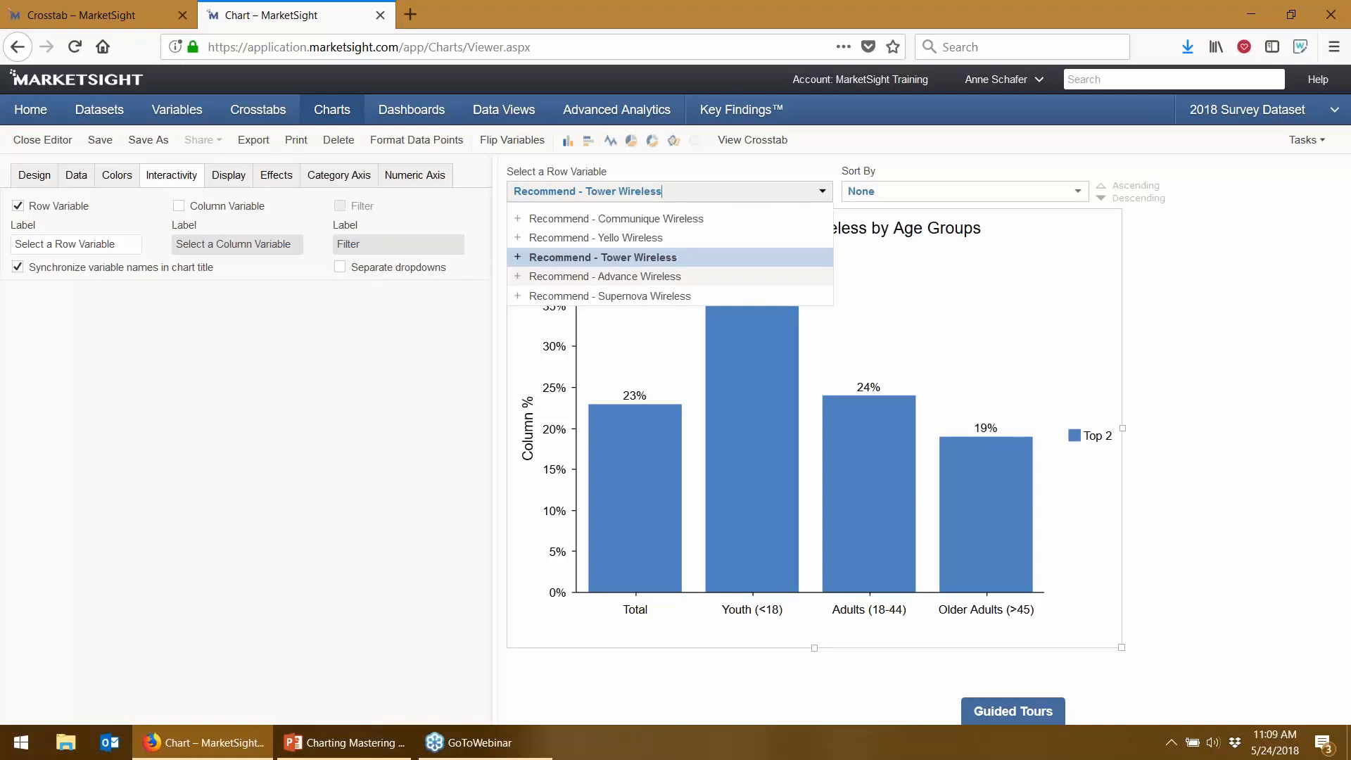
pyautogui.click(633, 276)
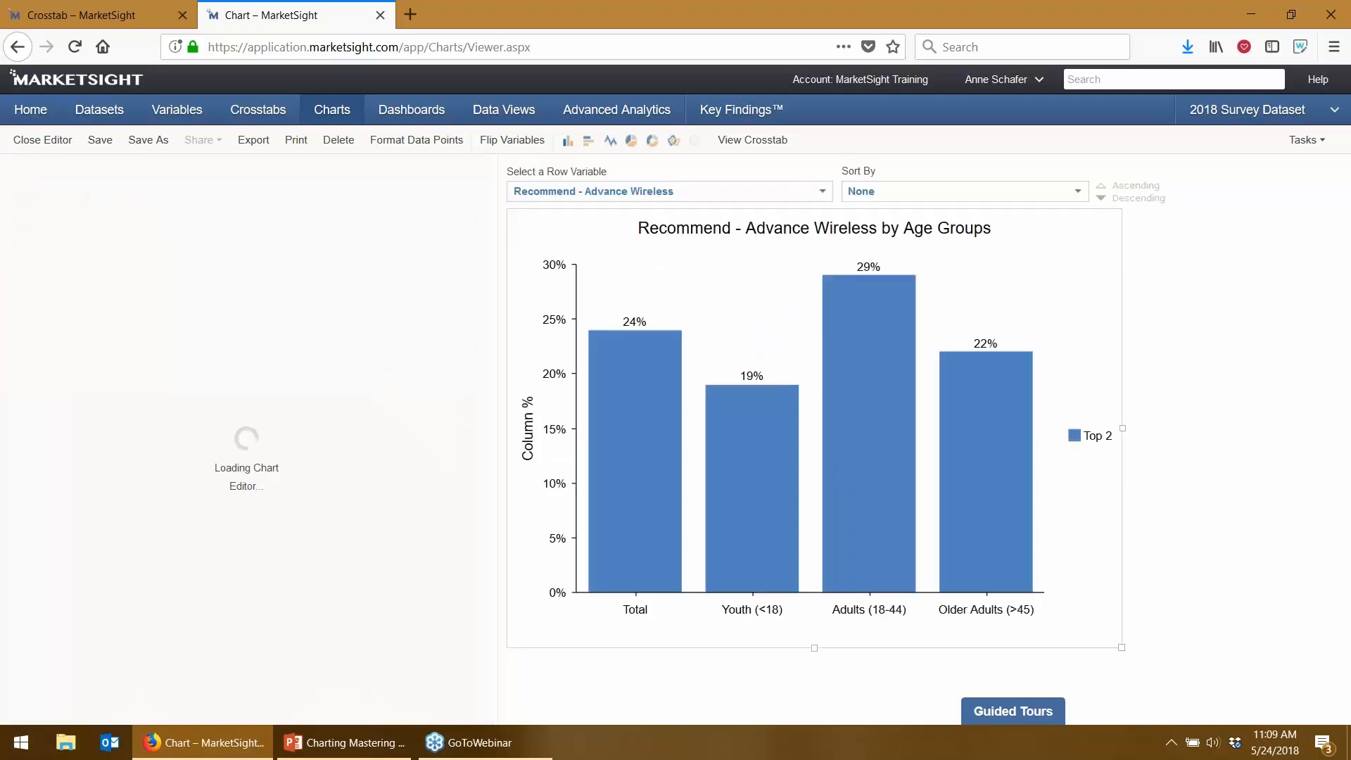
pyautogui.click(754, 193)
pyautogui.click(674, 220)
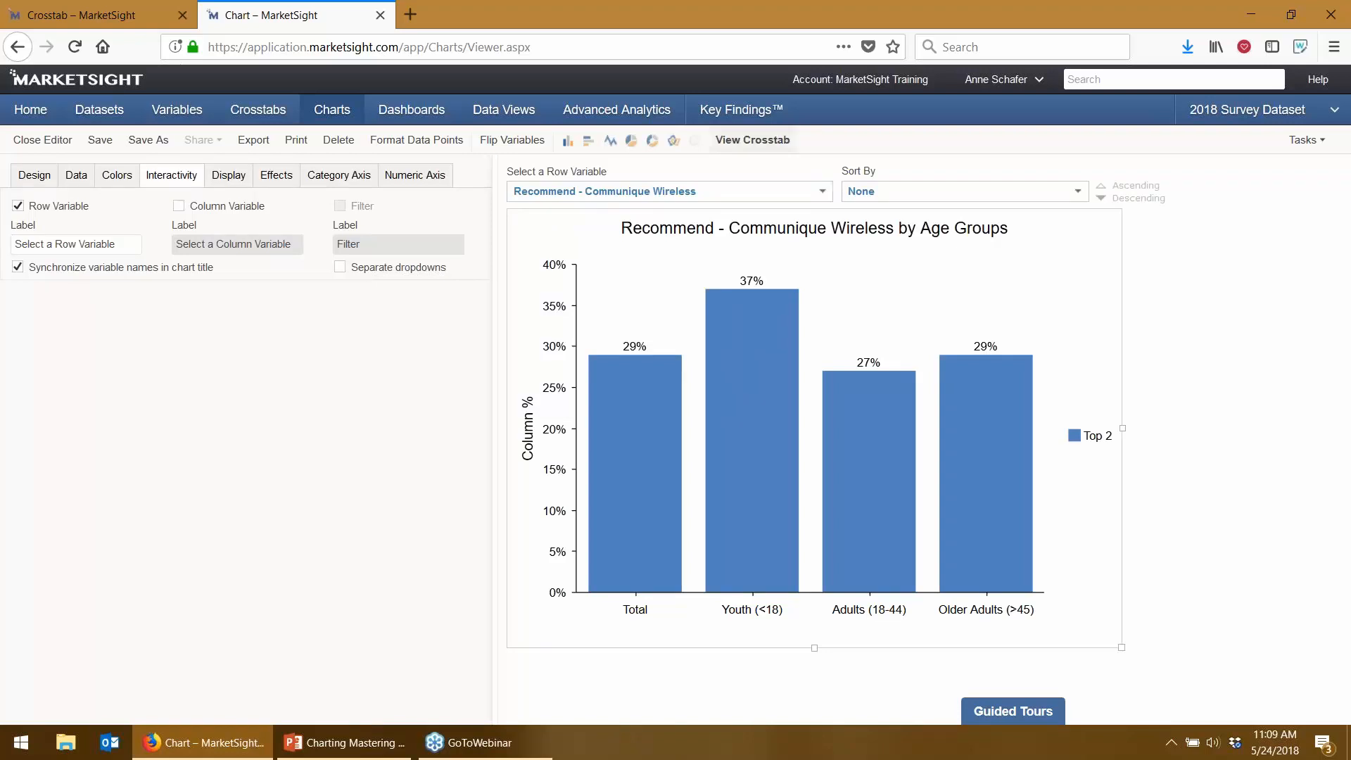
pyautogui.click(230, 185)
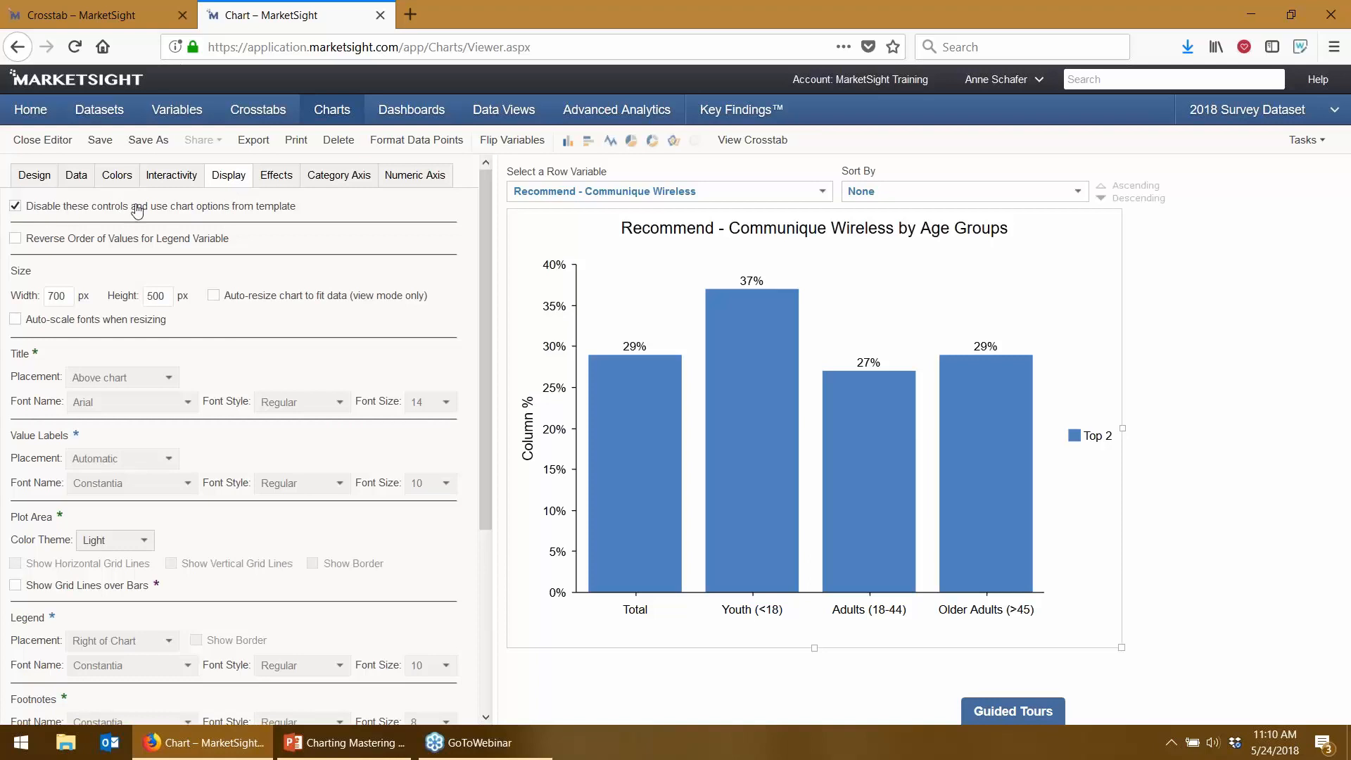
# - Uncheck 'Disable these controls and use chart options from template' so formatting becomes editable
pyautogui.moveTo(176, 211); pyautogui.dragTo(289, 225)
pyautogui.click(285, 225)
pyautogui.click(14, 206)
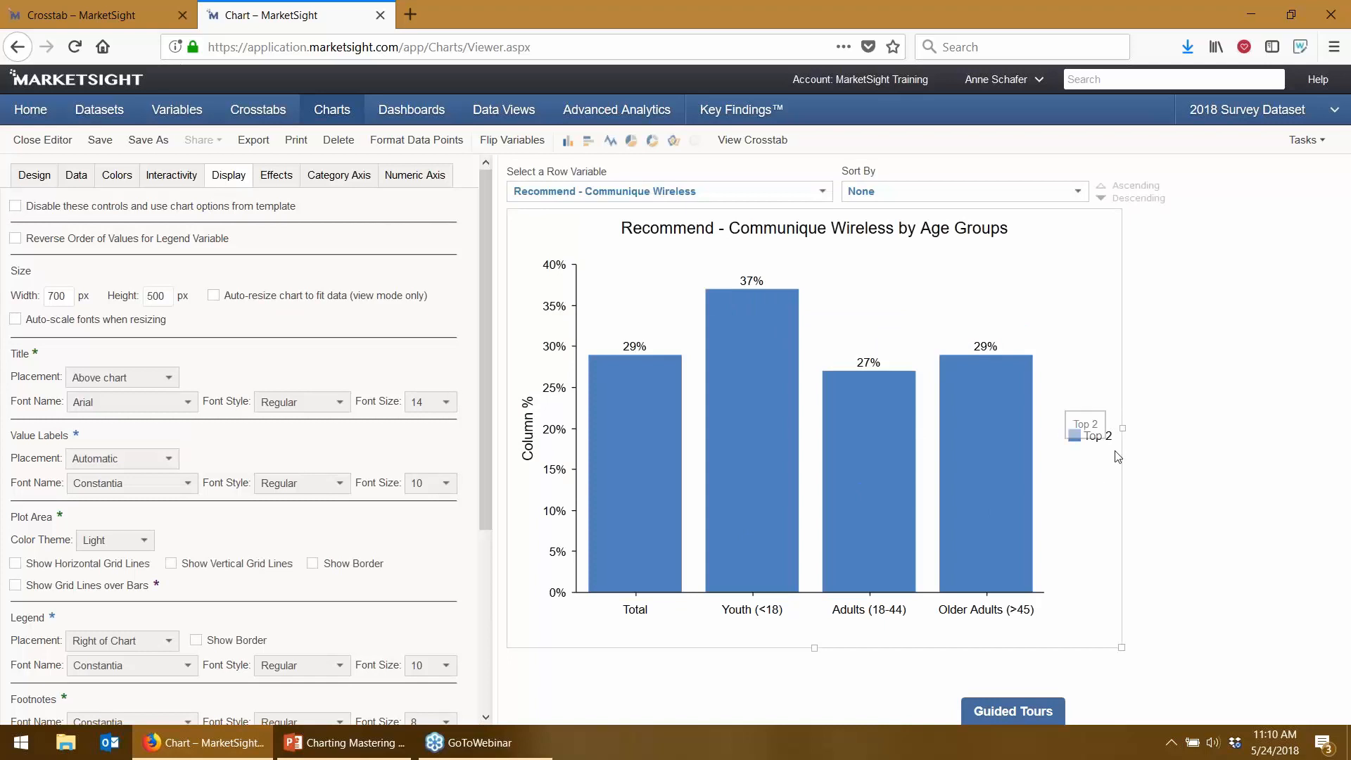
# - Set the chart's Legend Placement to Above Chart
pyautogui.click(336, 484)
pyautogui.scroll(-2, 309, 524)
pyautogui.click(149, 565)
pyautogui.click(128, 420)
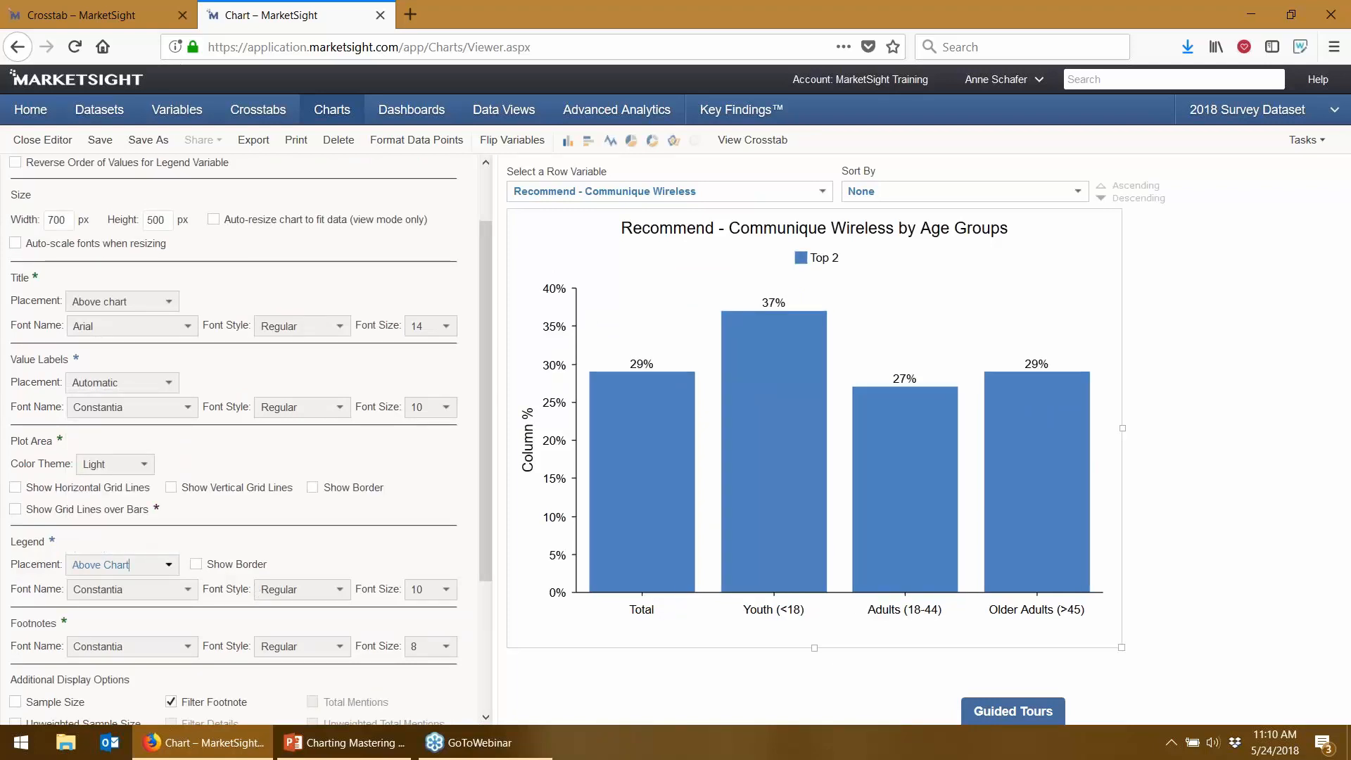
pyautogui.scroll(1, 310, 328)
pyautogui.scroll(2, 264, 334)
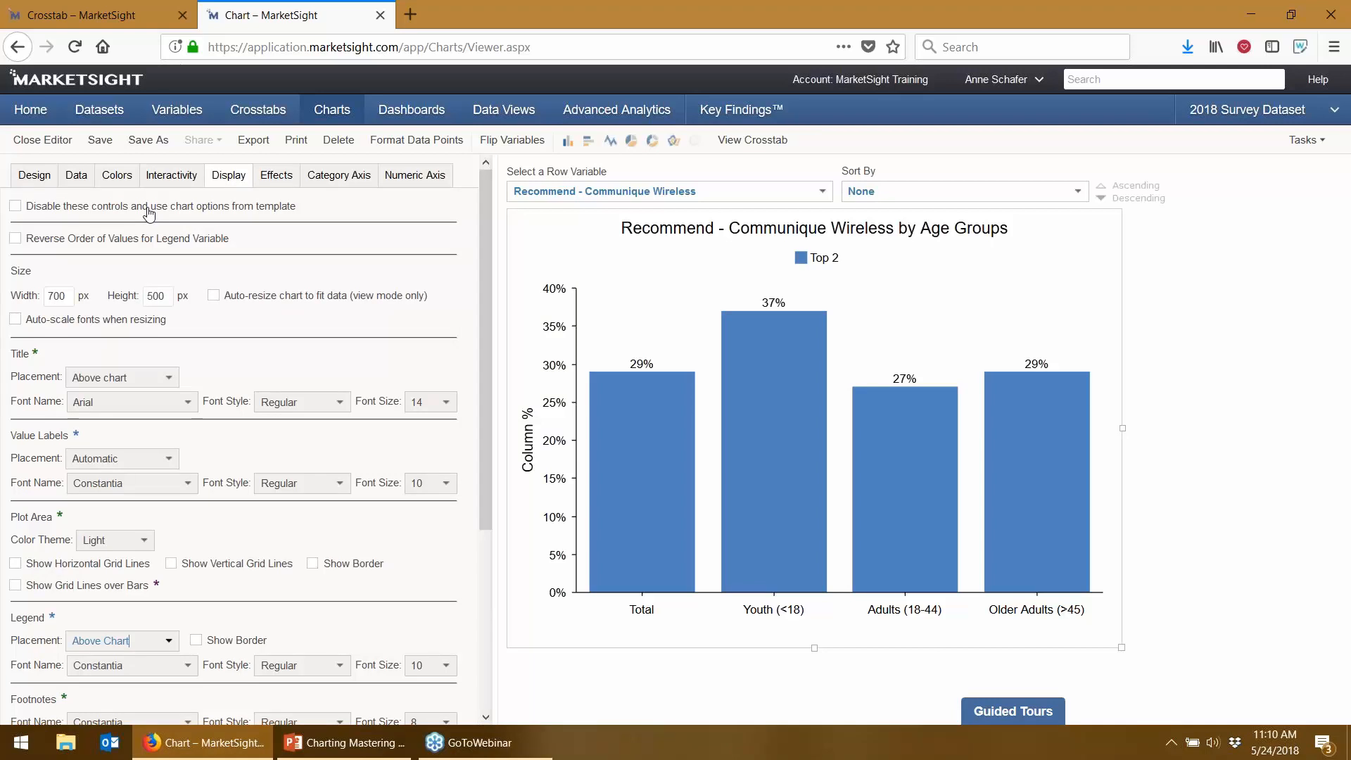
# - Enable chart animation and tune the Animation Duration slider
pyautogui.click(306, 188)
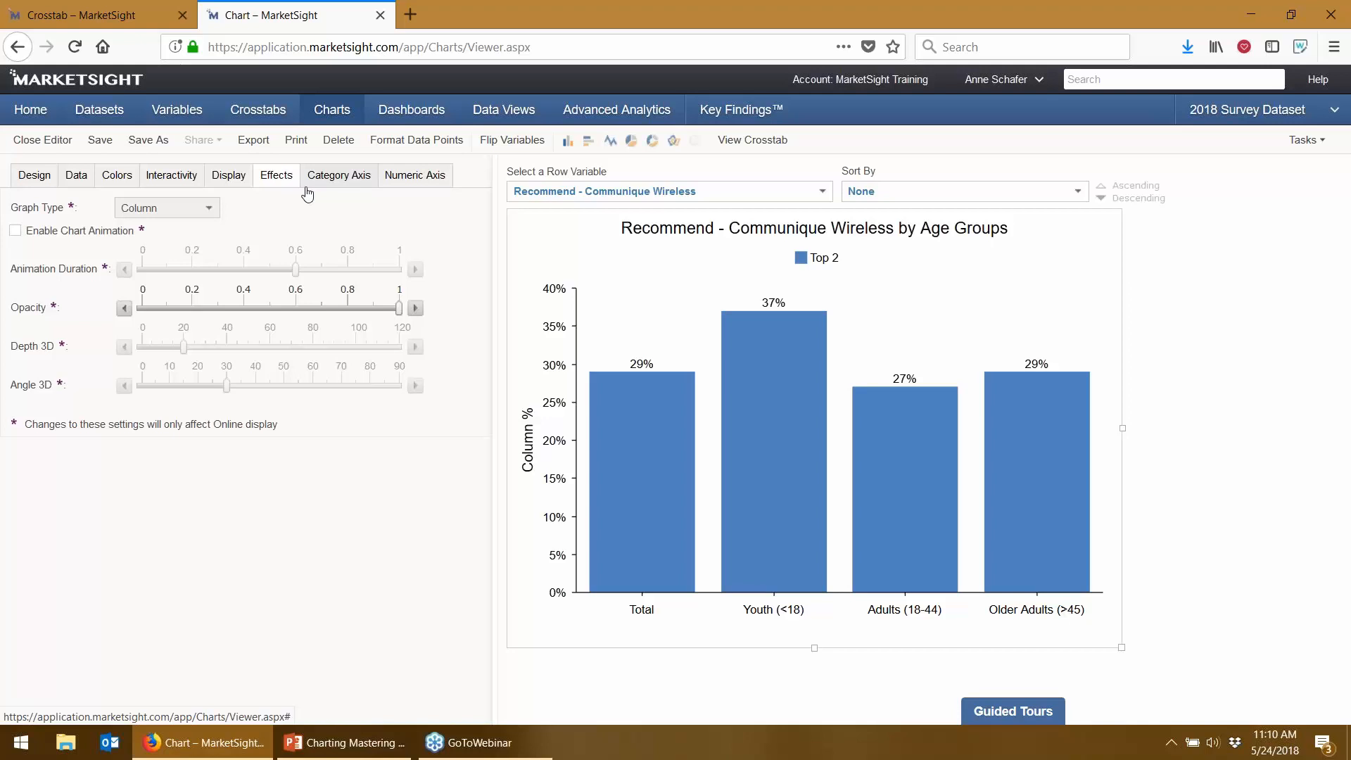
pyautogui.click(12, 230)
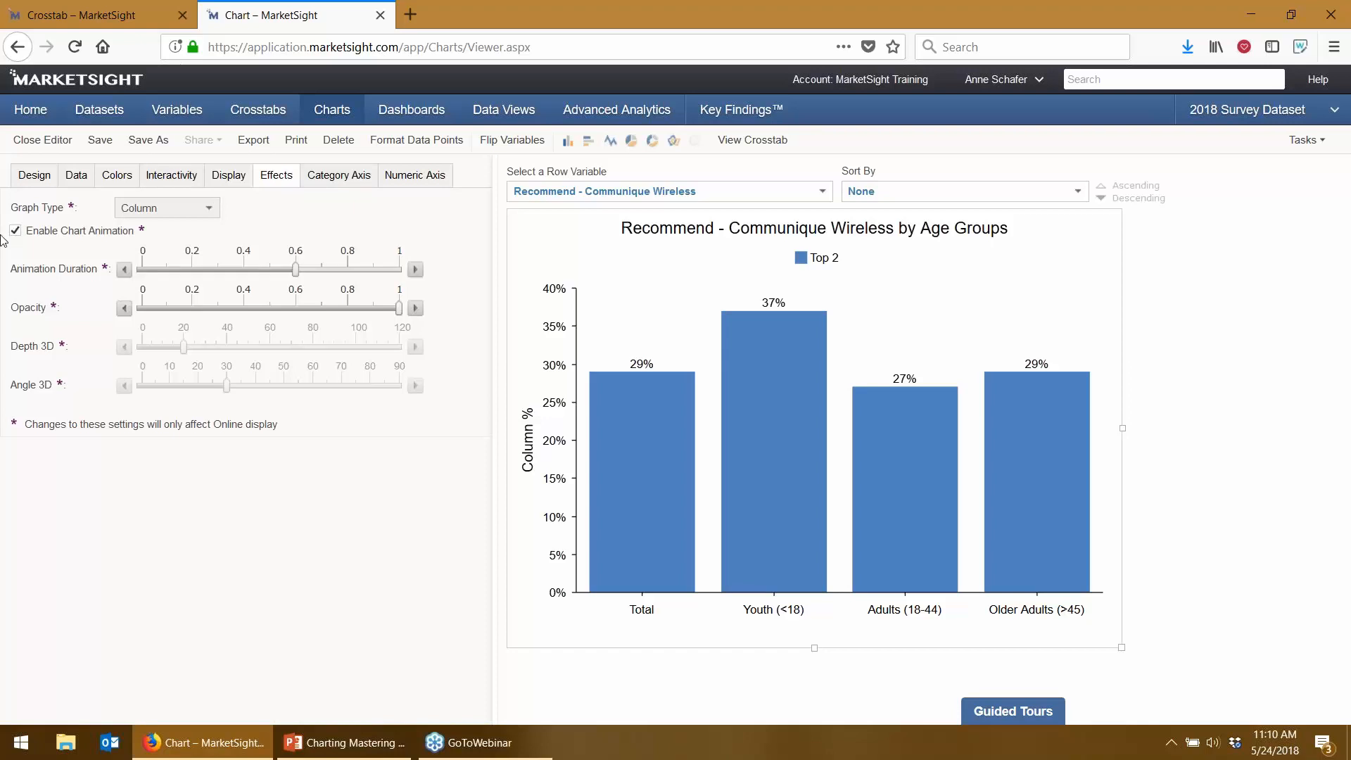
pyautogui.click(124, 270)
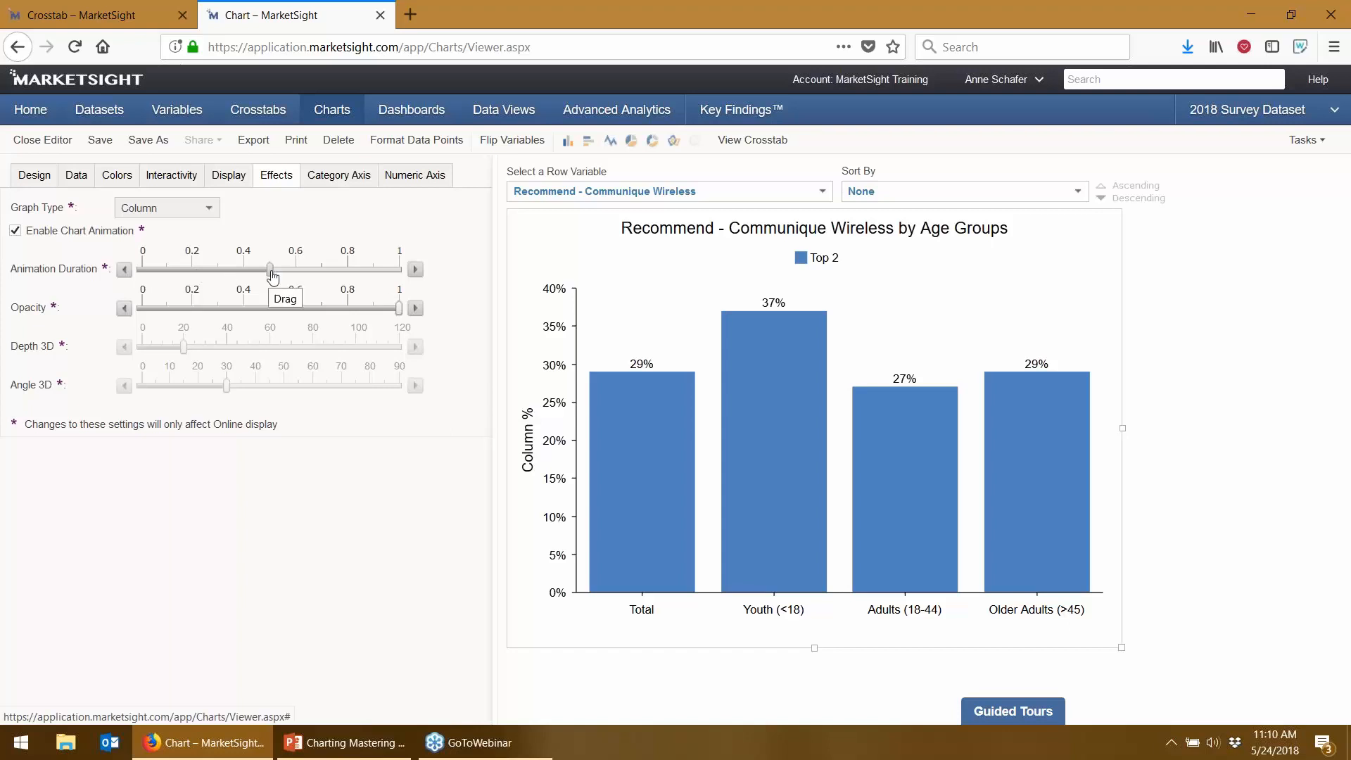
pyautogui.moveTo(272, 275); pyautogui.dragTo(193, 273)
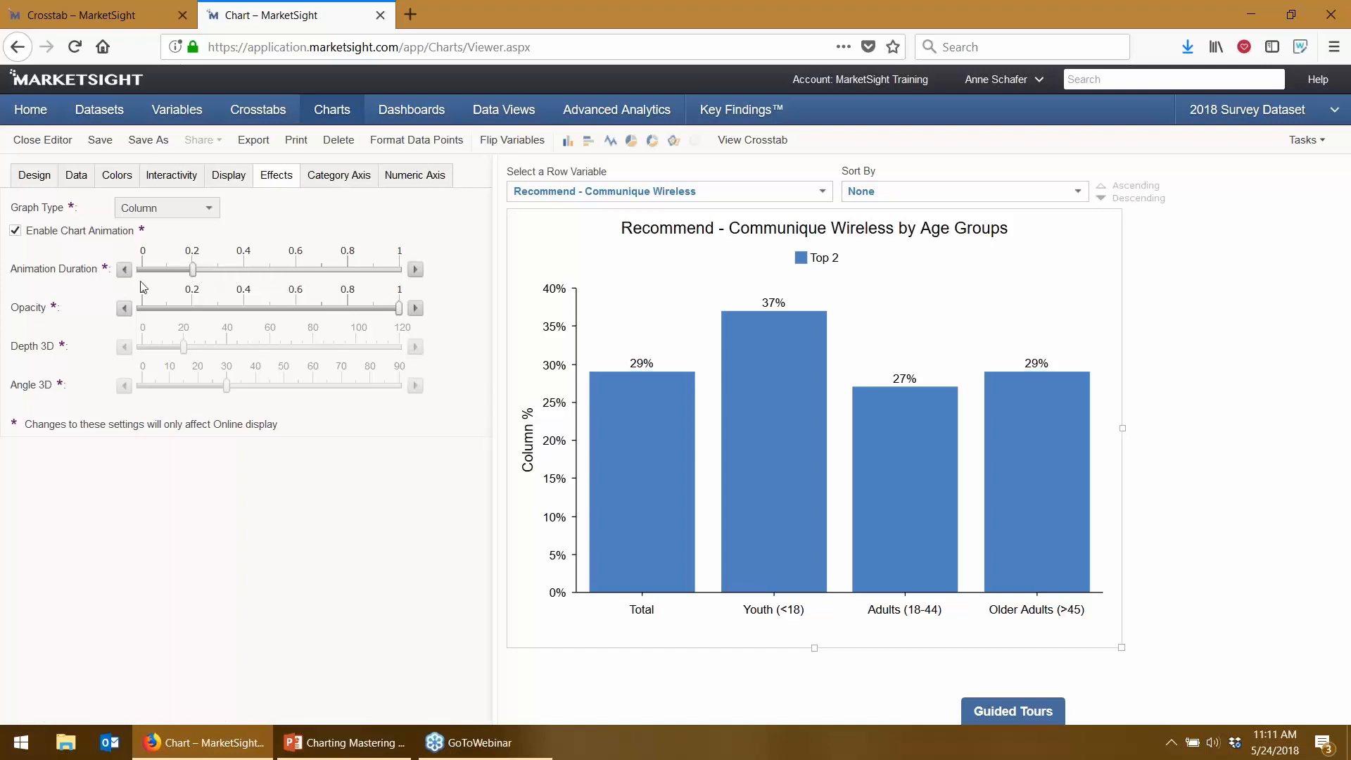
pyautogui.moveTo(193, 270); pyautogui.dragTo(295, 270)
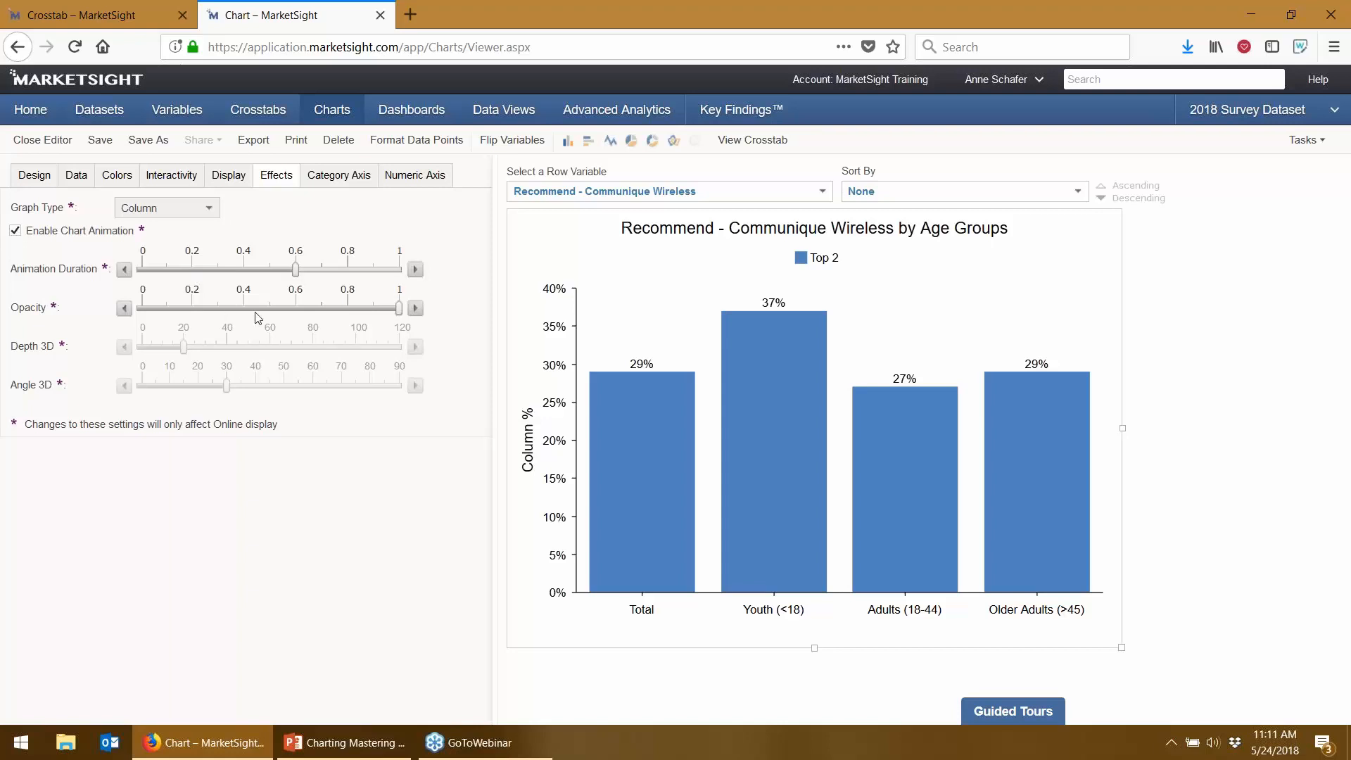
# - Test a fainter bar opacity, then return the Opacity slider to full
pyautogui.click(356, 307)
pyautogui.moveTo(350, 308); pyautogui.dragTo(125, 310)
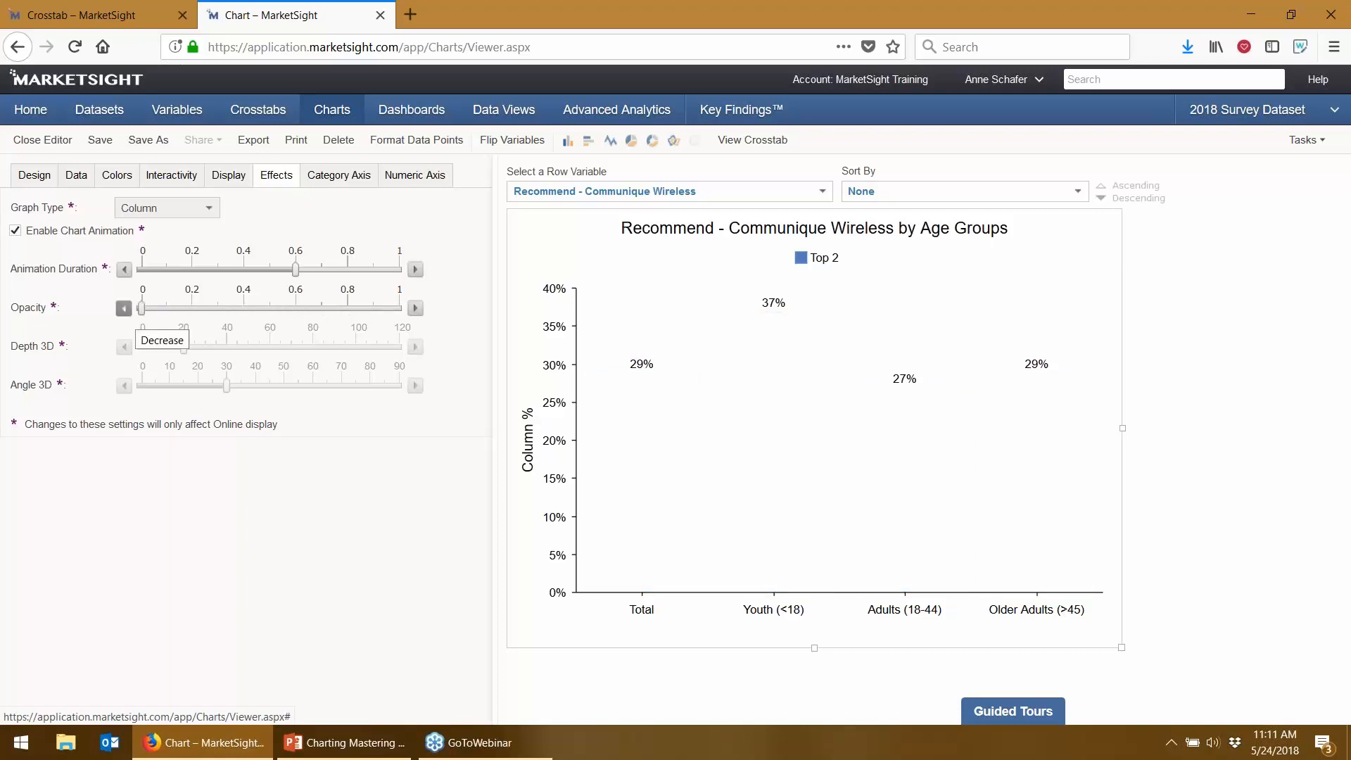
pyautogui.moveTo(143, 313); pyautogui.dragTo(399, 310)
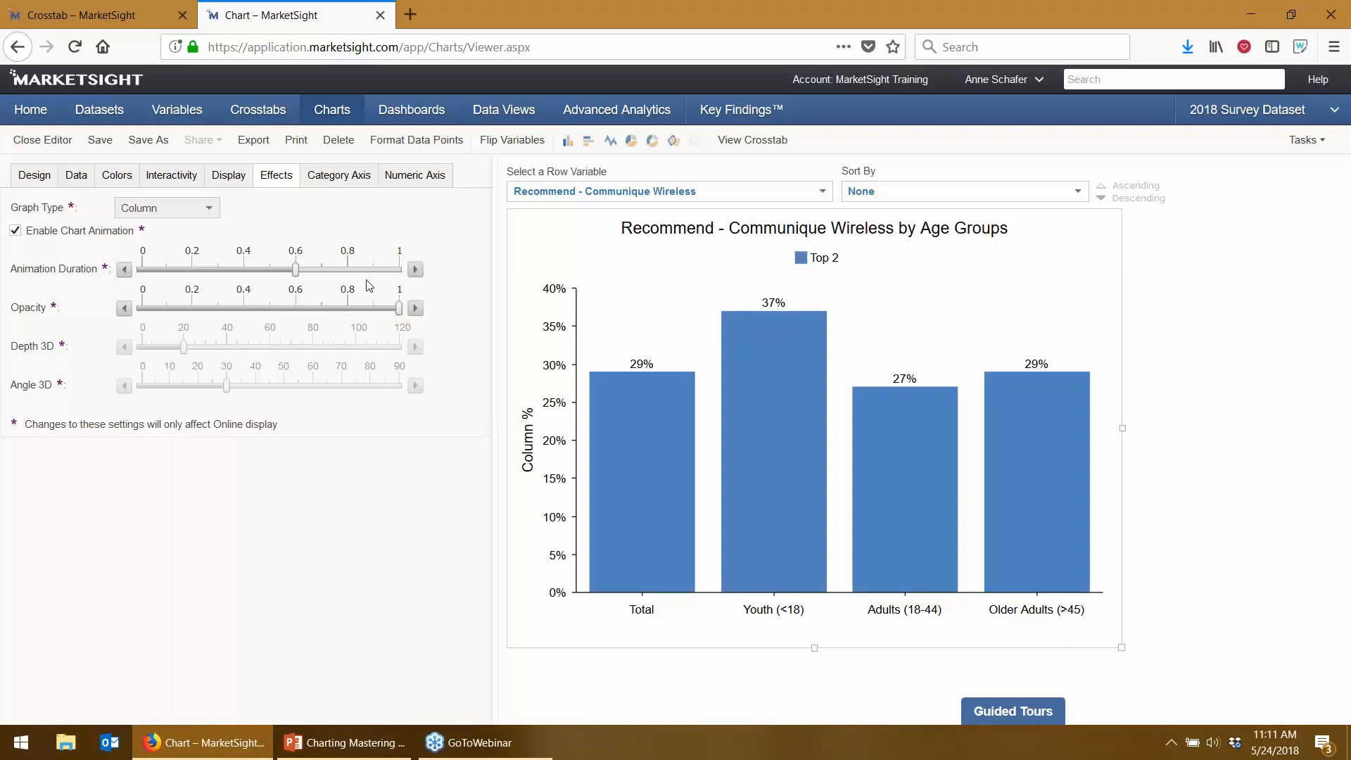
pyautogui.click(352, 181)
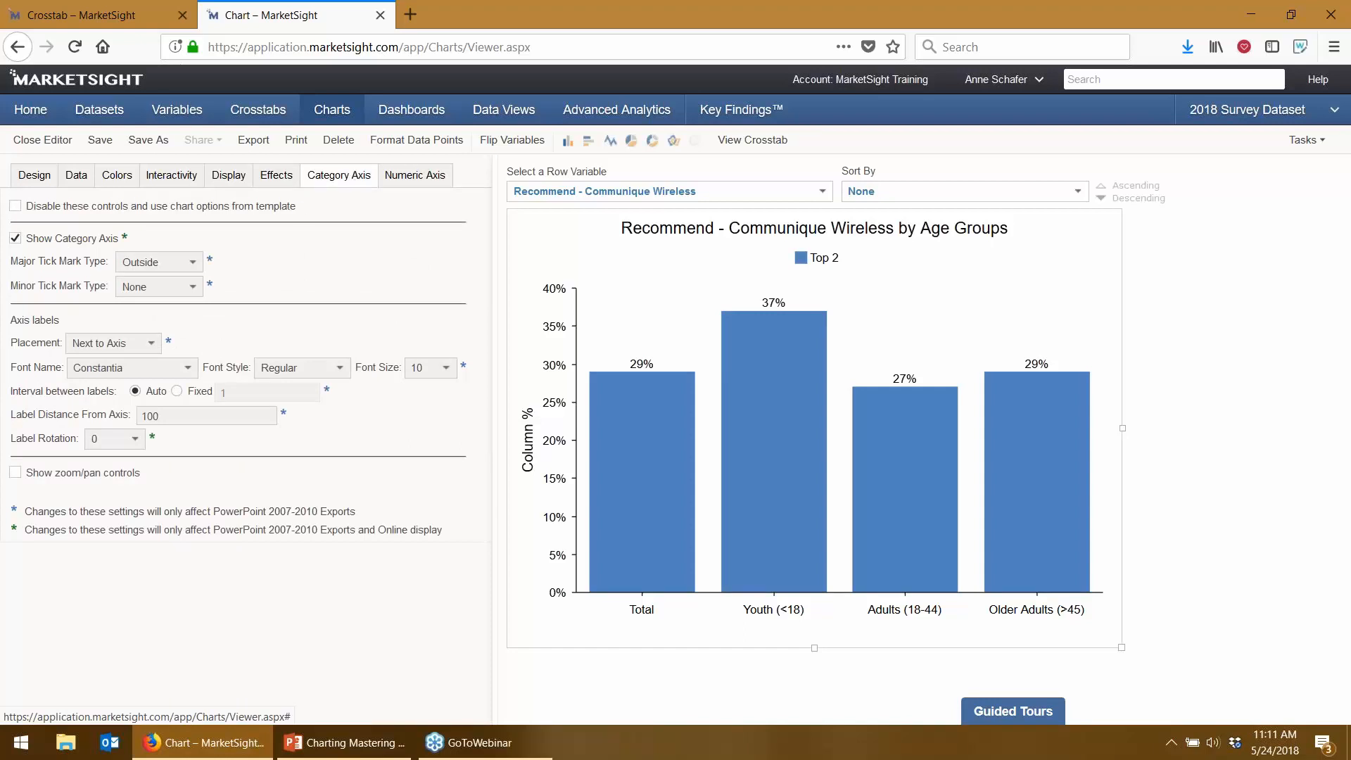
# - Uncheck Show Numeric Axis on the chart's Numeric Axis settings
pyautogui.moveTo(299, 210); pyautogui.dragTo(170, 220)
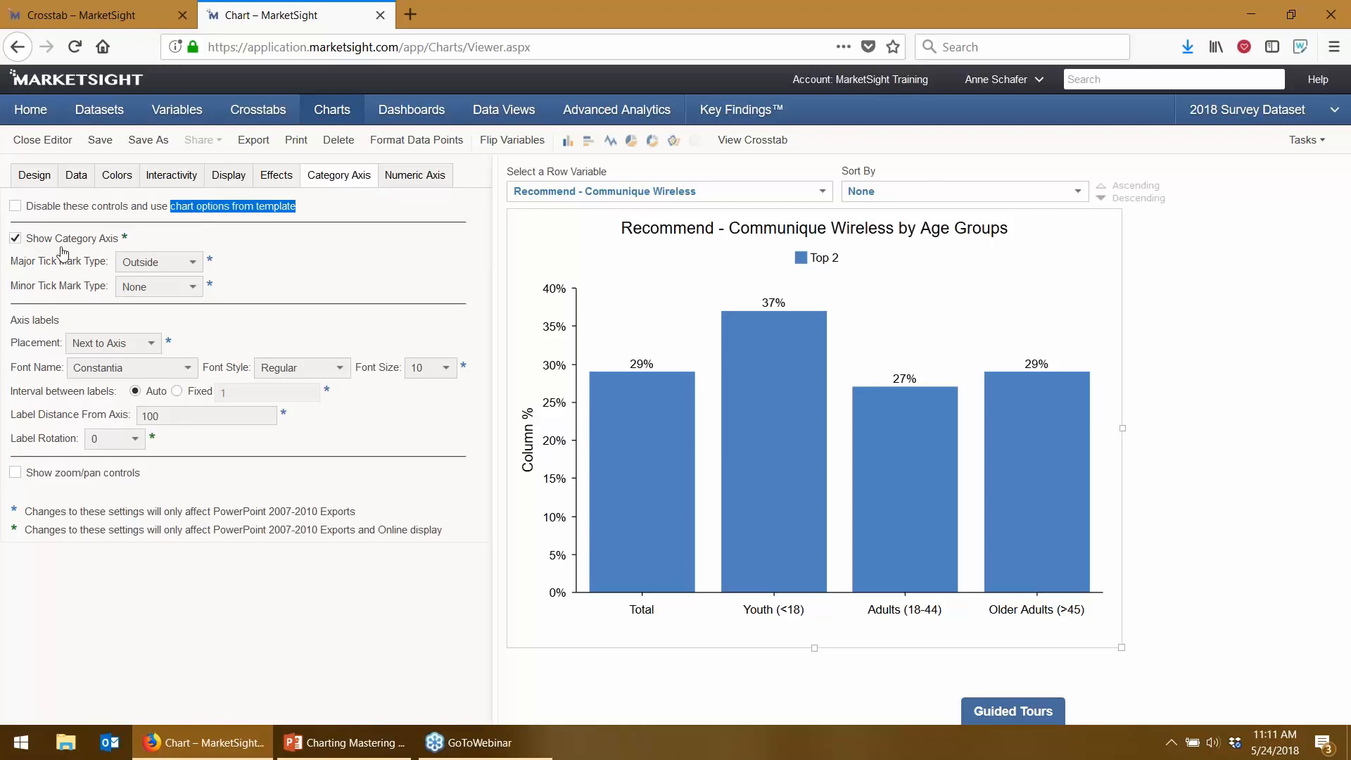
pyautogui.click(437, 177)
pyautogui.click(66, 242)
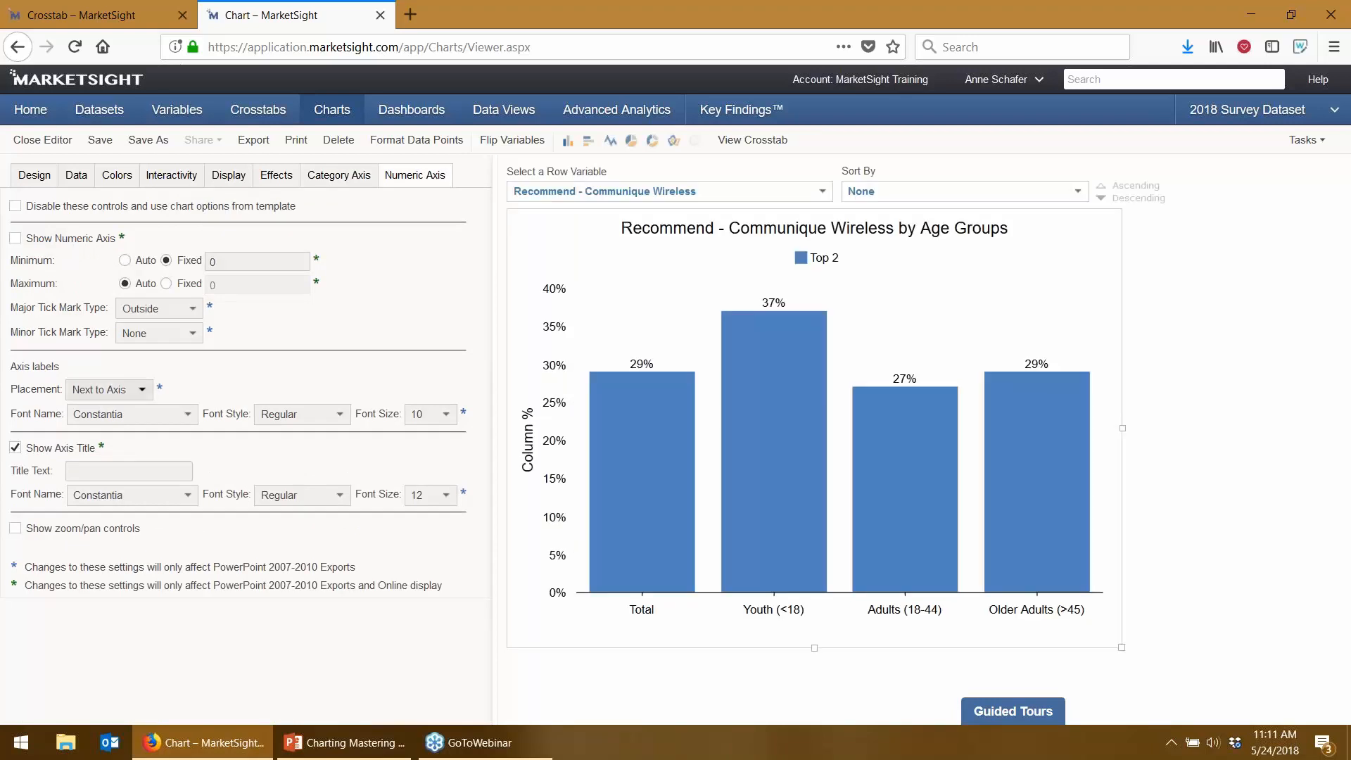
# - Set the axis labels placement to Hidden and uncheck Show Axis Title
pyautogui.click(127, 390)
pyautogui.click(123, 408)
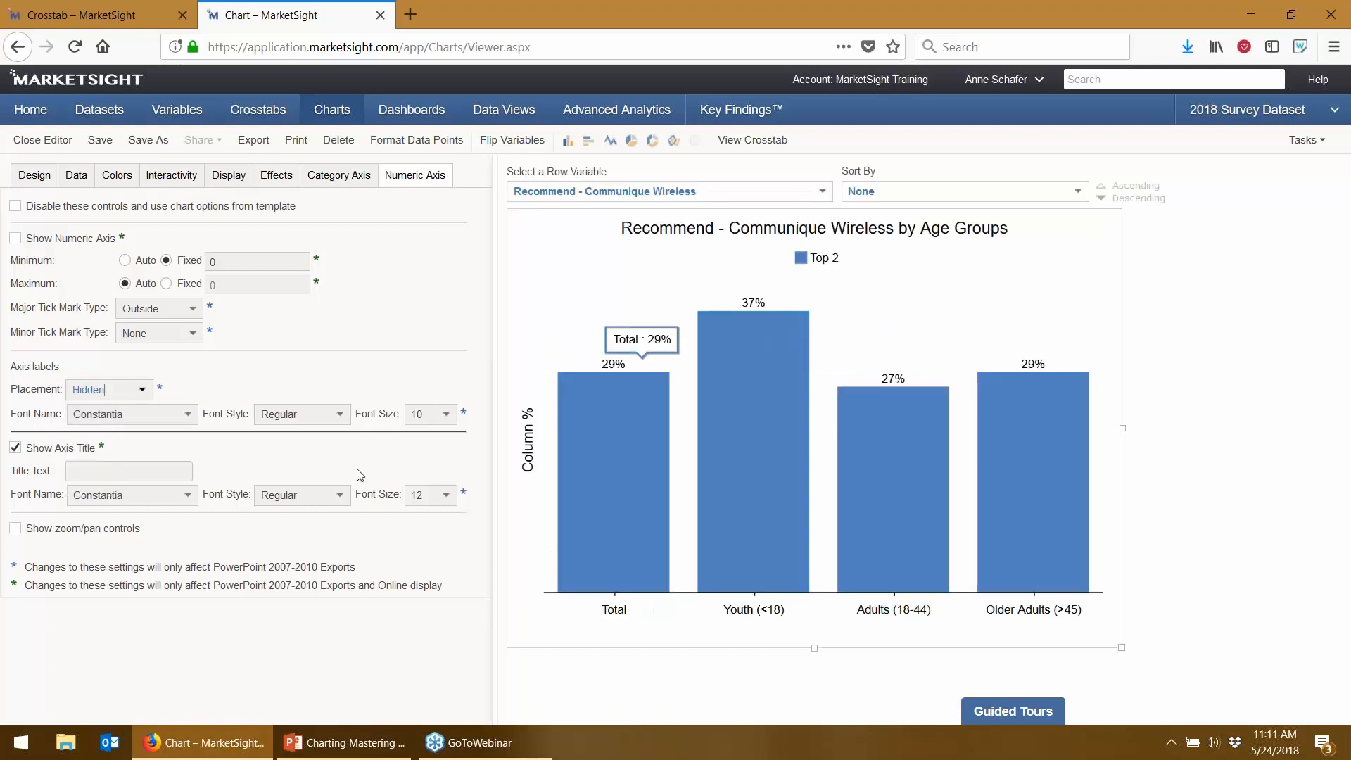
pyautogui.click(15, 447)
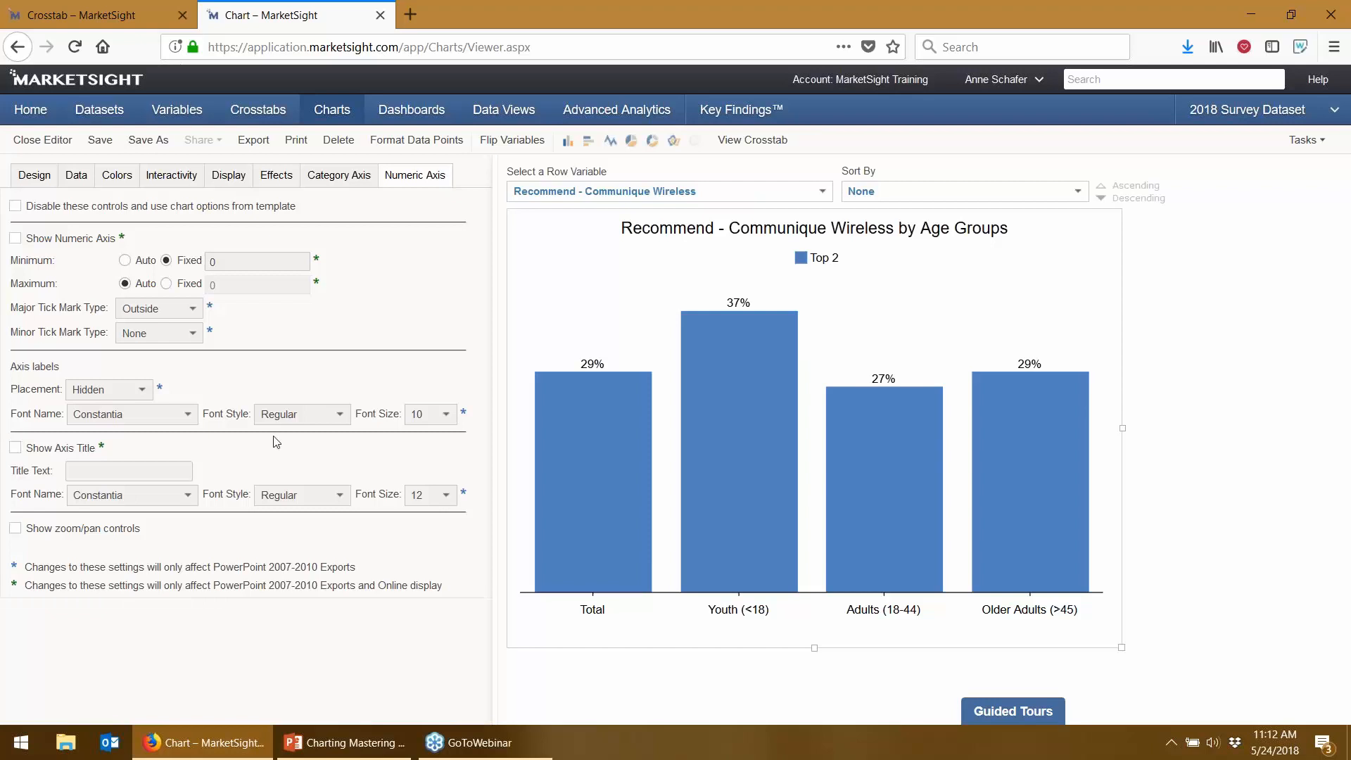
pyautogui.click(1034, 91)
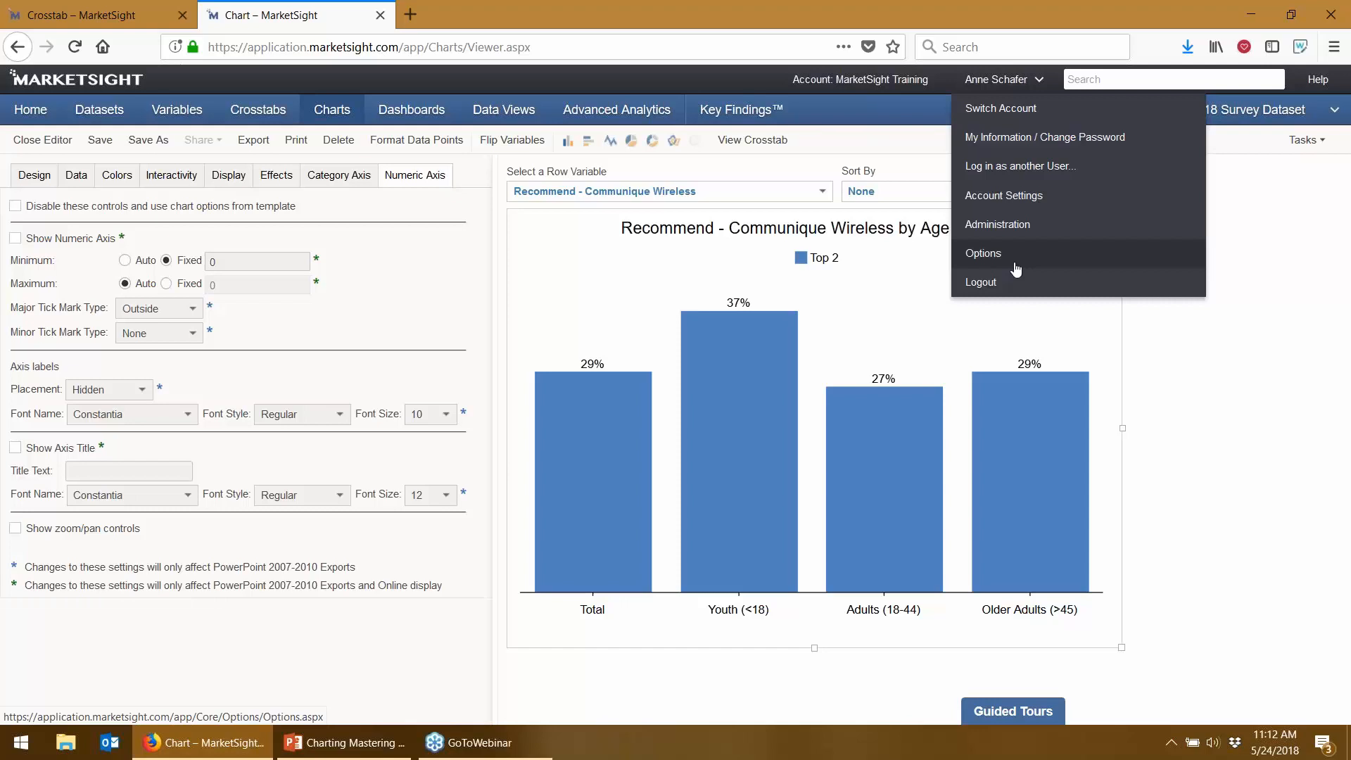
# - Prefix the chart's name with 05/24/18, save it, and go to Data Views
pyautogui.click(21, 175)
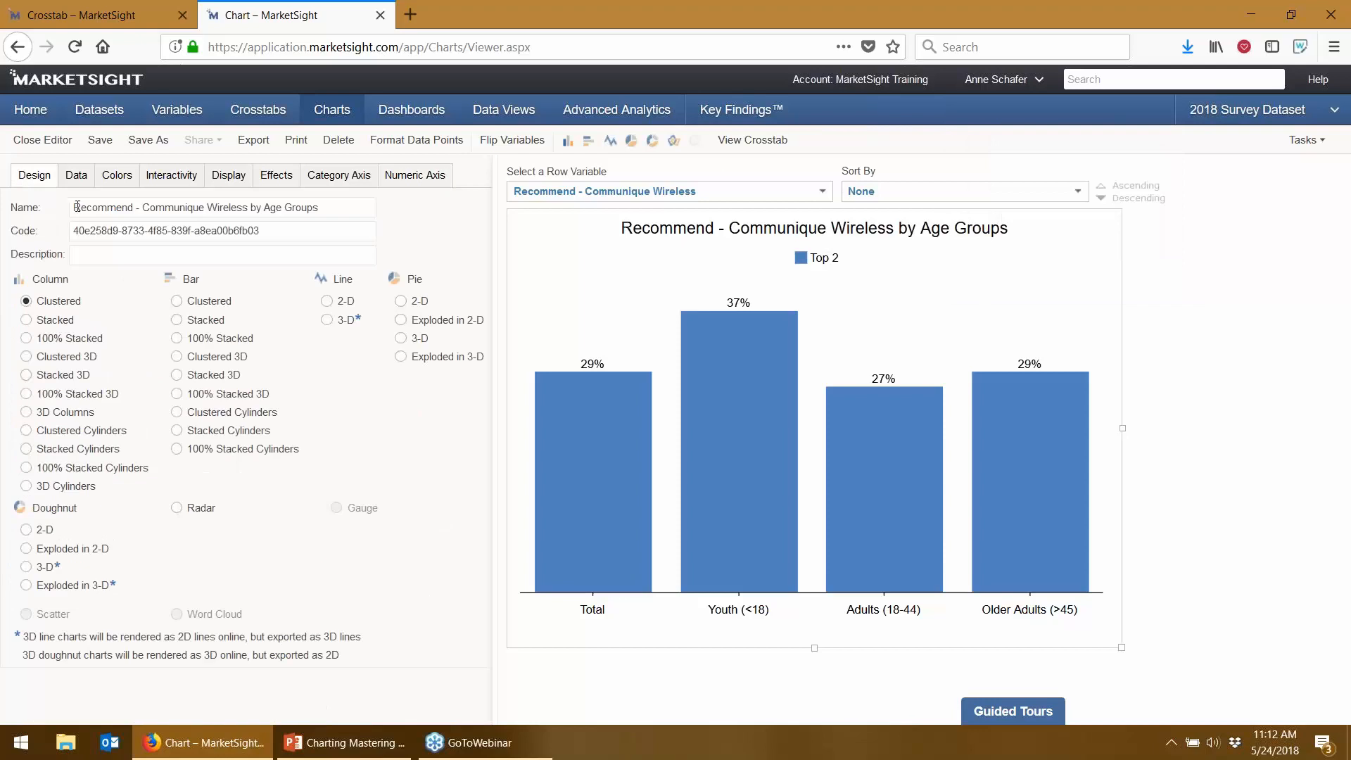
pyautogui.write('05/24/18')
pyautogui.click(100, 140)
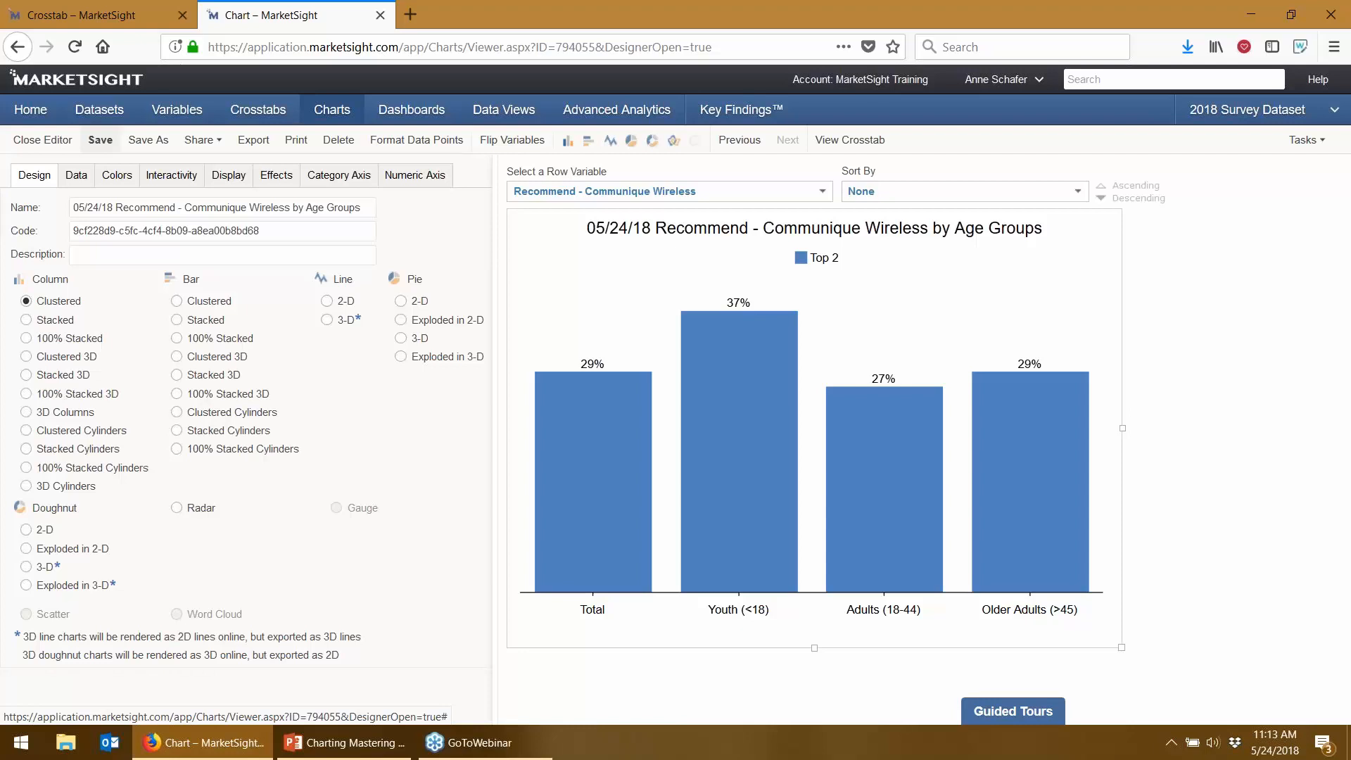
pyautogui.click(490, 111)
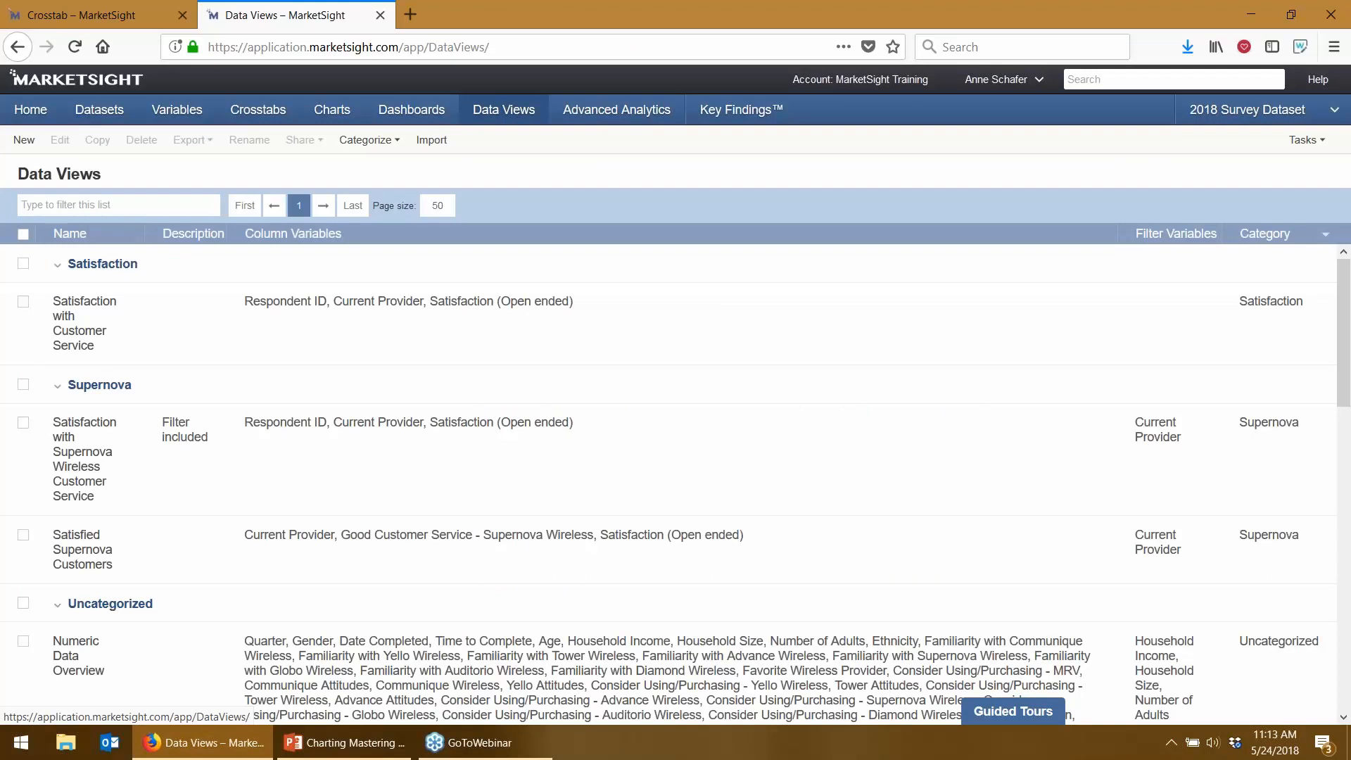
# - Scroll down the Data Views list and open the Scatterplot Dataview
pyautogui.scroll(-1, 499, 449)
pyautogui.scroll(-5, 499, 449)
pyautogui.scroll(-7, 499, 449)
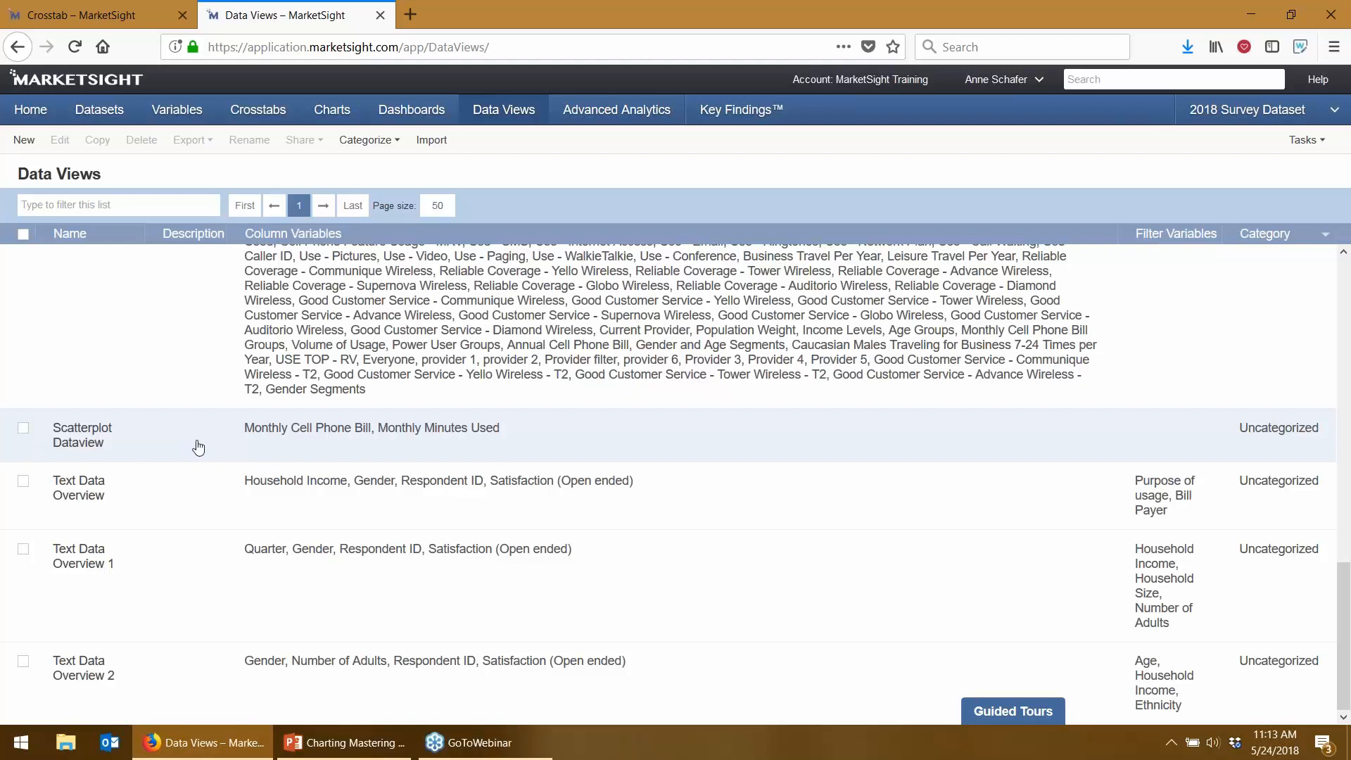
pyautogui.click(95, 441)
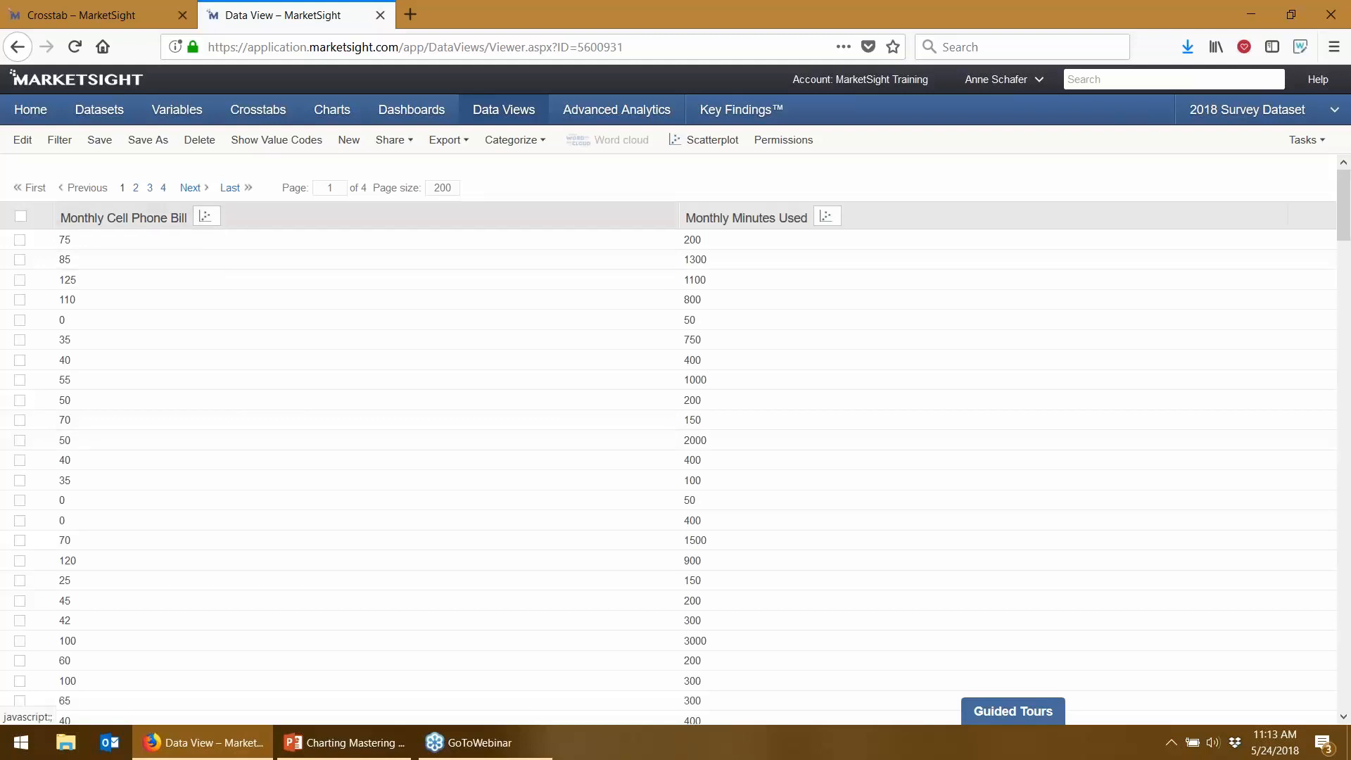
# - Scatter-plot Monthly Minutes Used against Monthly Cell Phone Bill and zoom into the dense low-value cluster
pyautogui.click(835, 226)
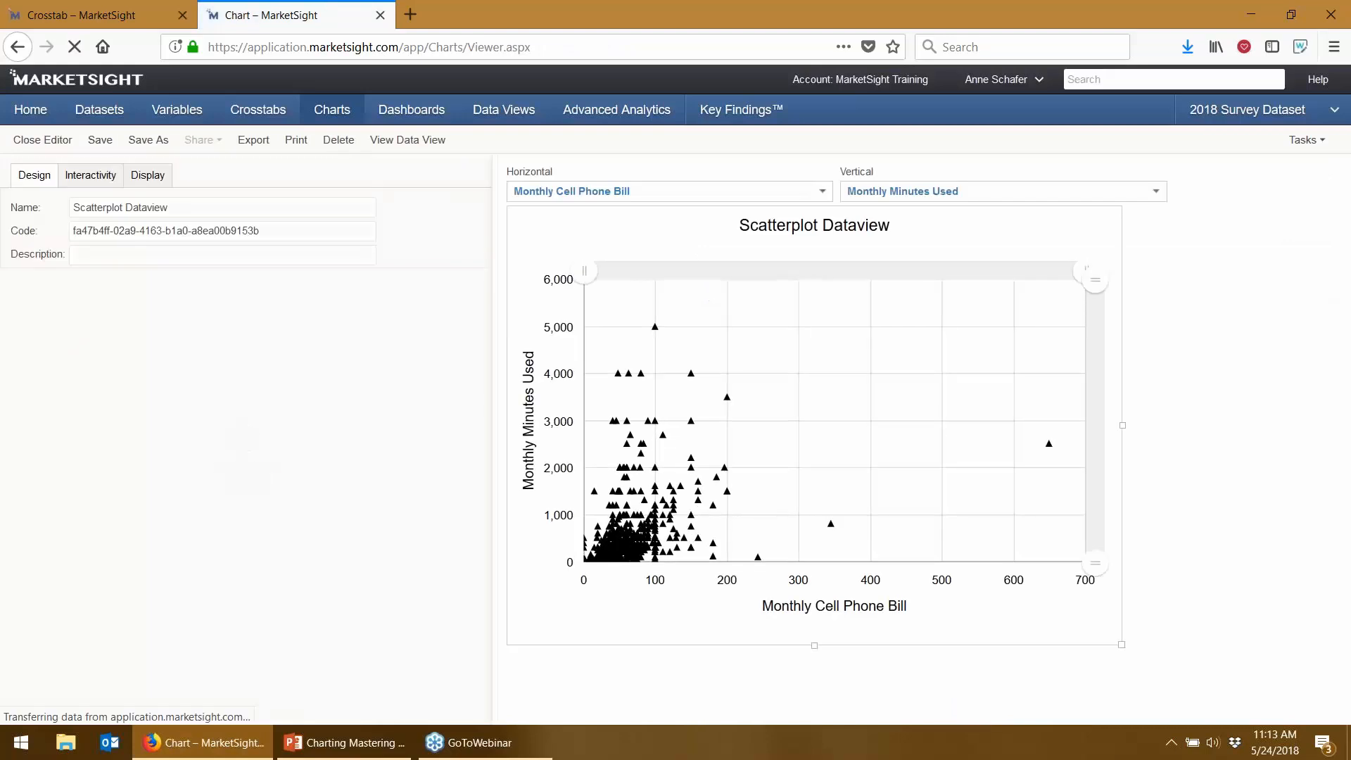
pyautogui.moveTo(1095, 281); pyautogui.dragTo(1095, 419)
pyautogui.moveTo(1087, 271); pyautogui.dragTo(760, 295)
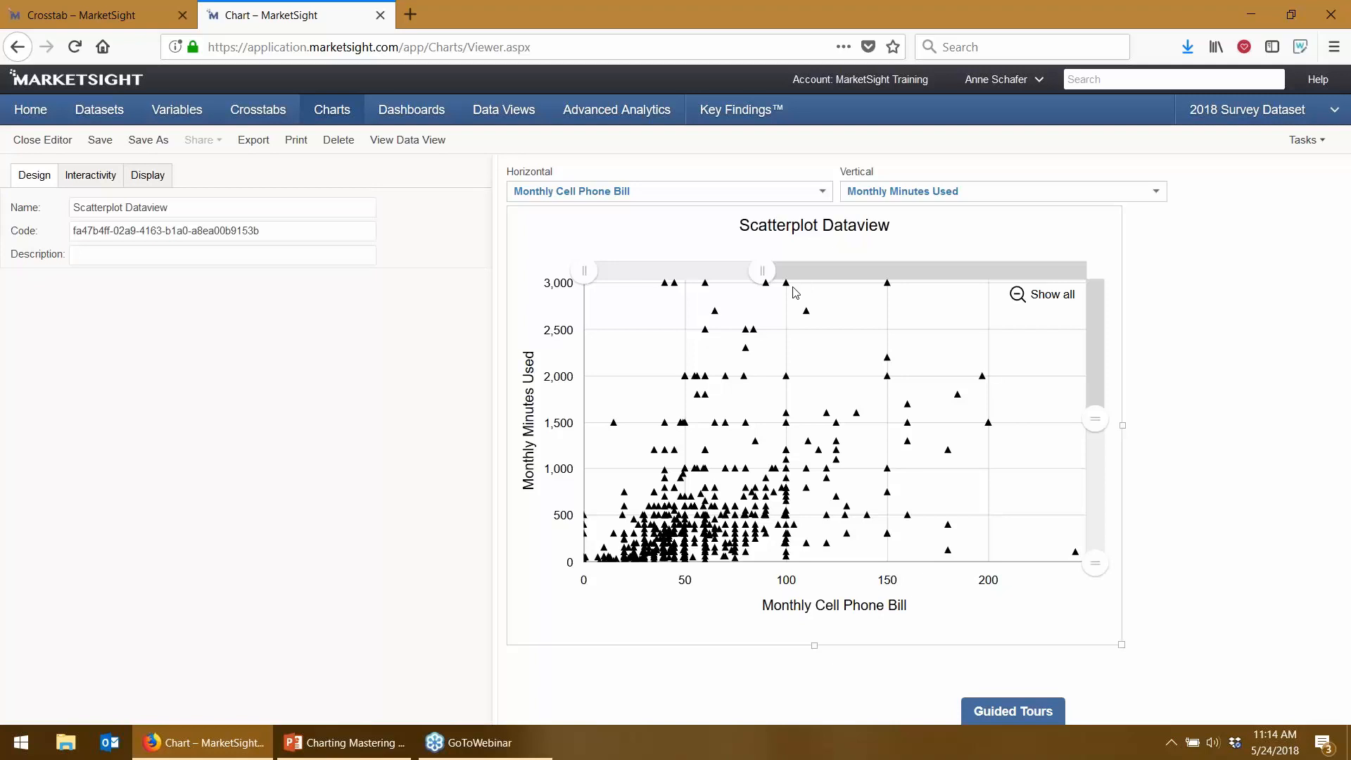
pyautogui.click(504, 109)
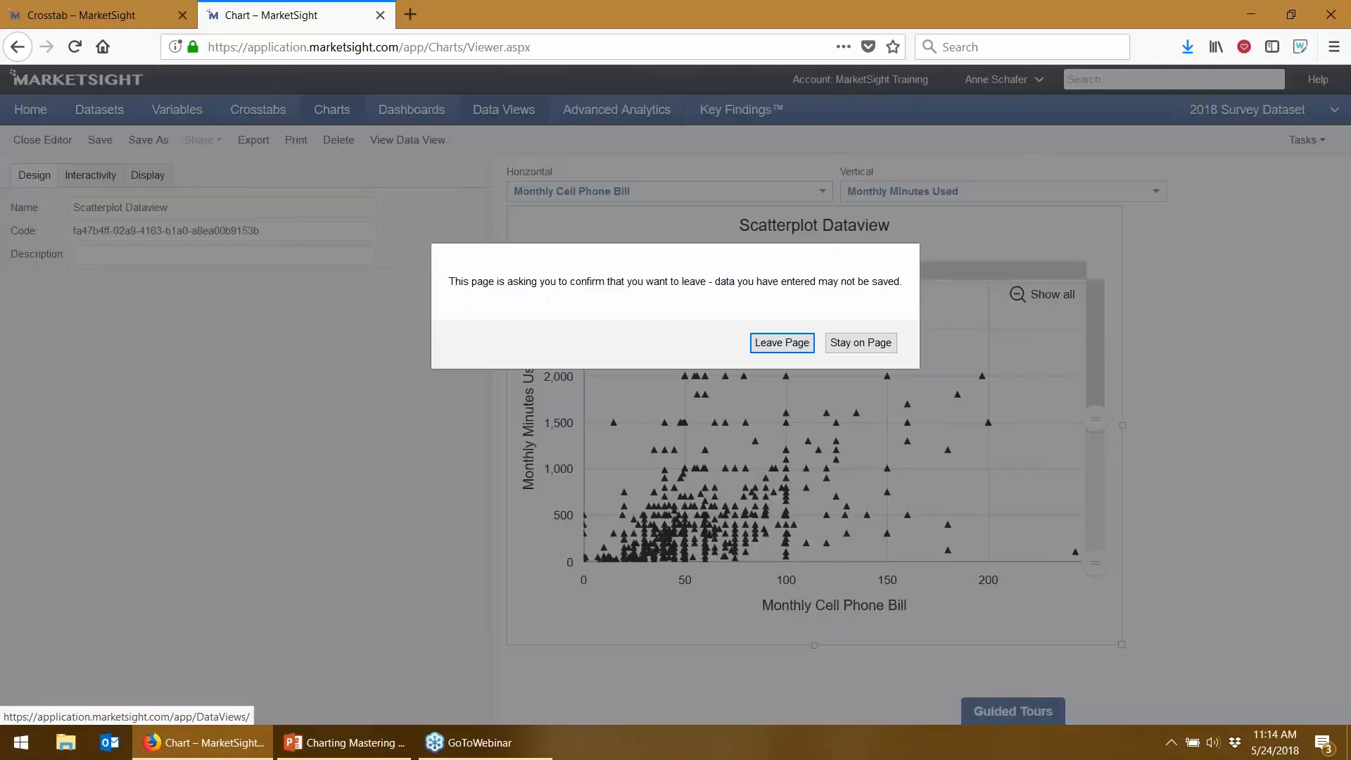
# - Leave the unsaved scatter page and open the Satisfied Supernova Customers data view
pyautogui.click(778, 343)
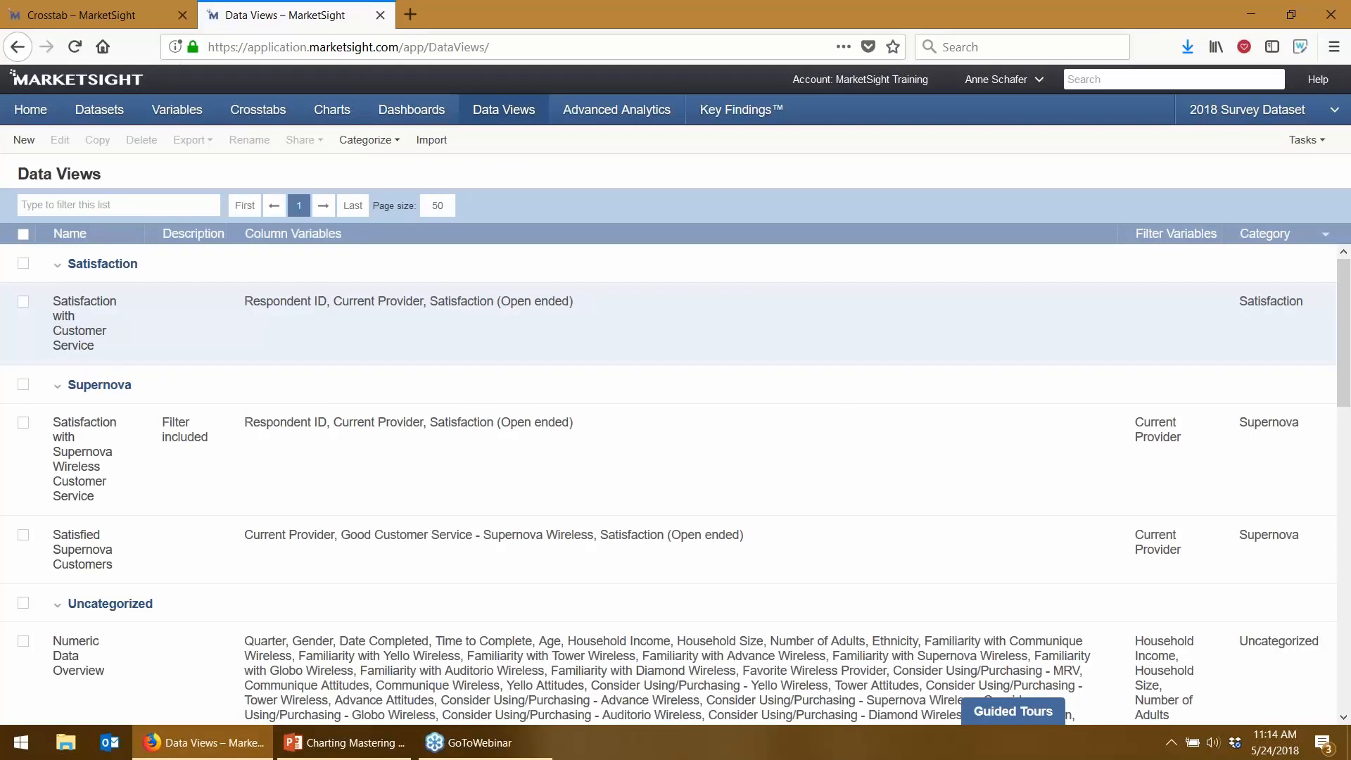
pyautogui.click(98, 555)
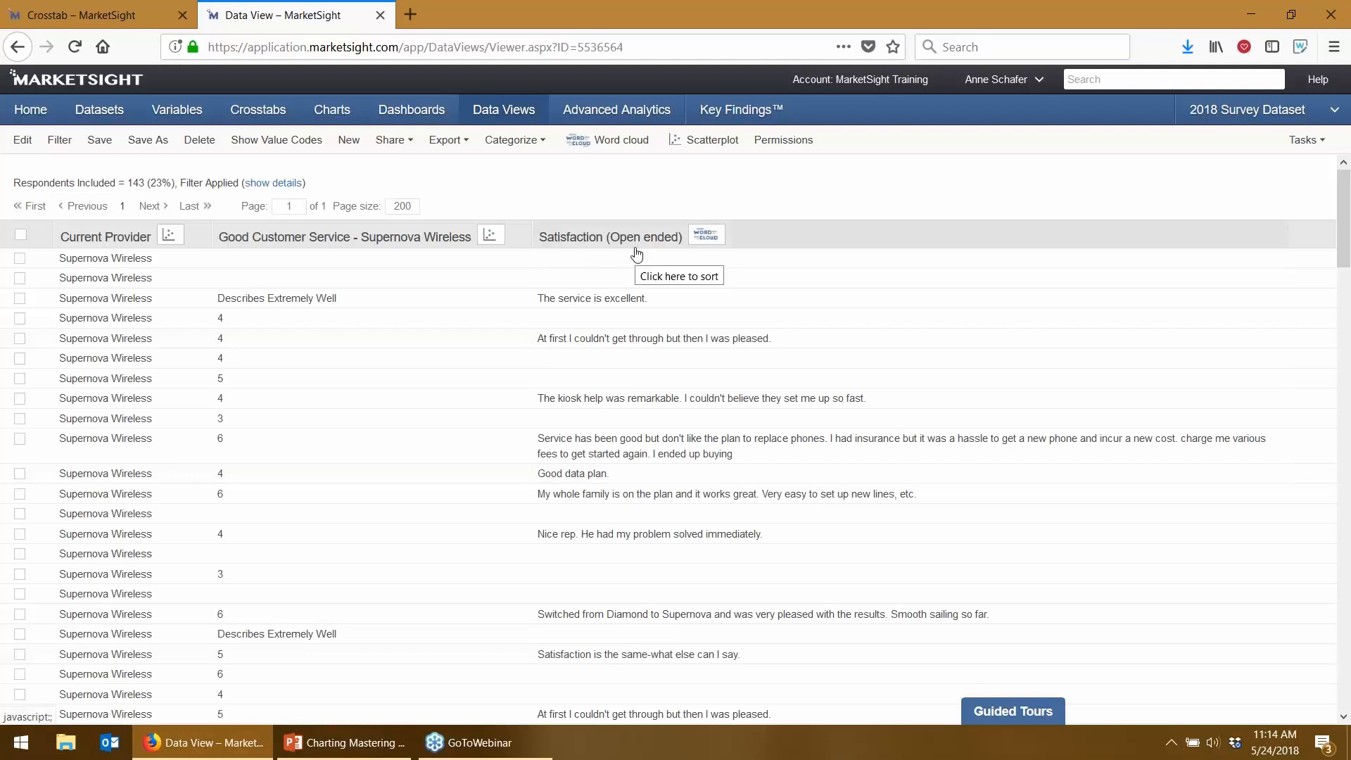
# - Build a word cloud from the Satisfaction (Open ended) comments, then leave for the Charts list
pyautogui.click(699, 240)
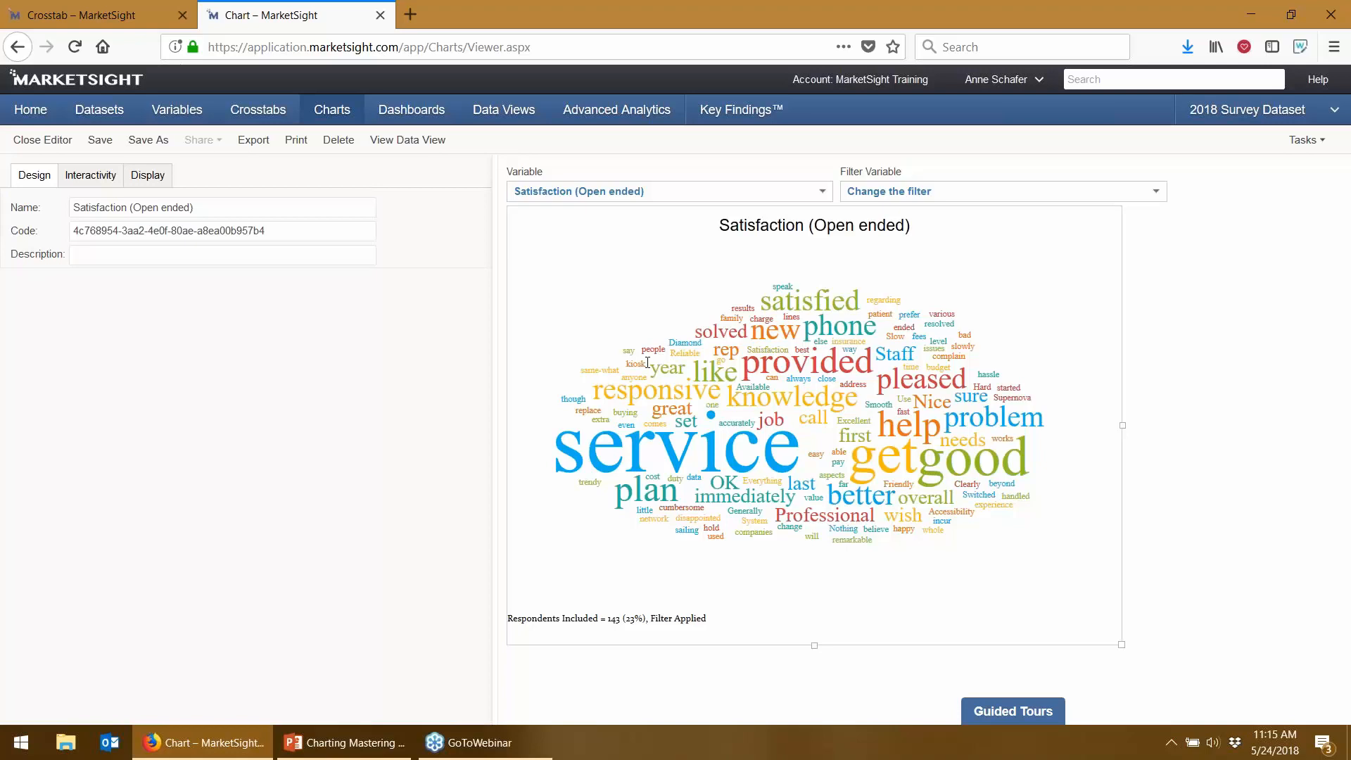
pyautogui.click(336, 114)
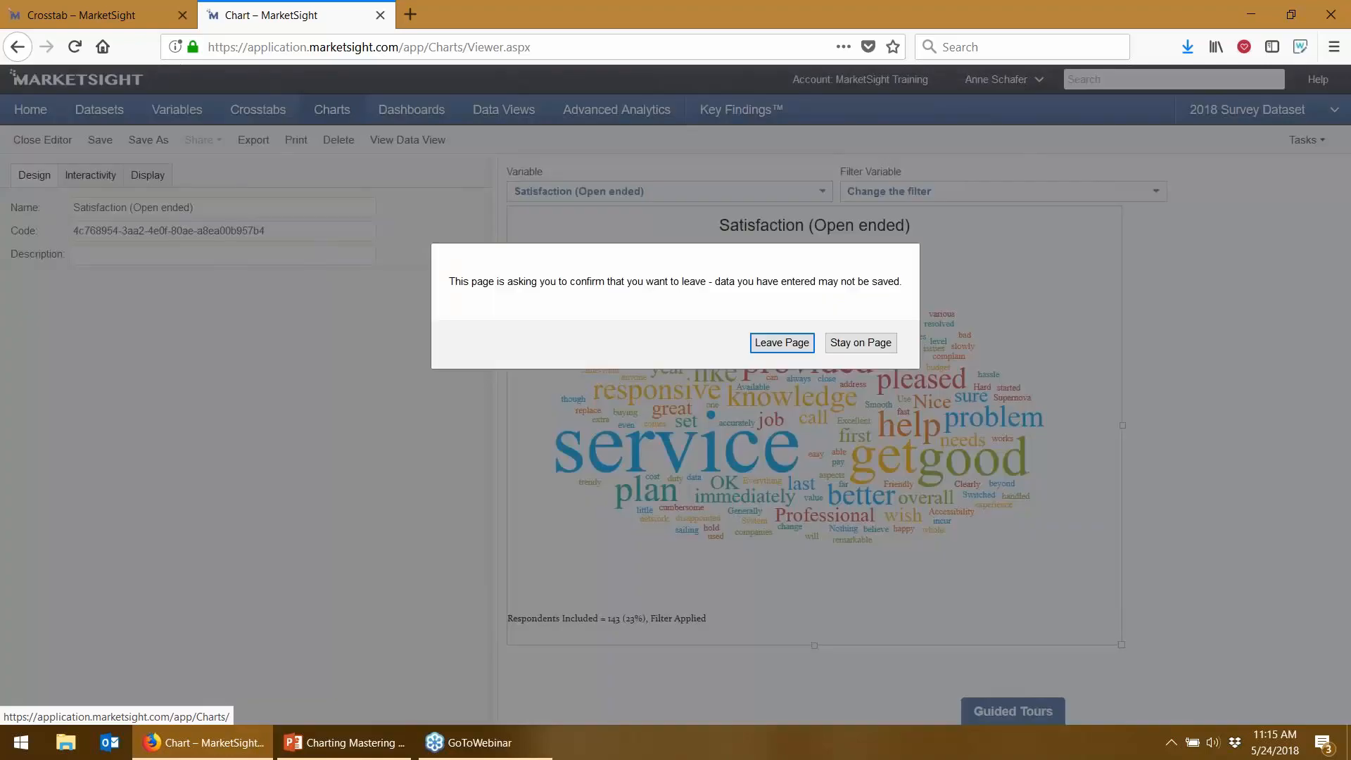
pyautogui.click(777, 343)
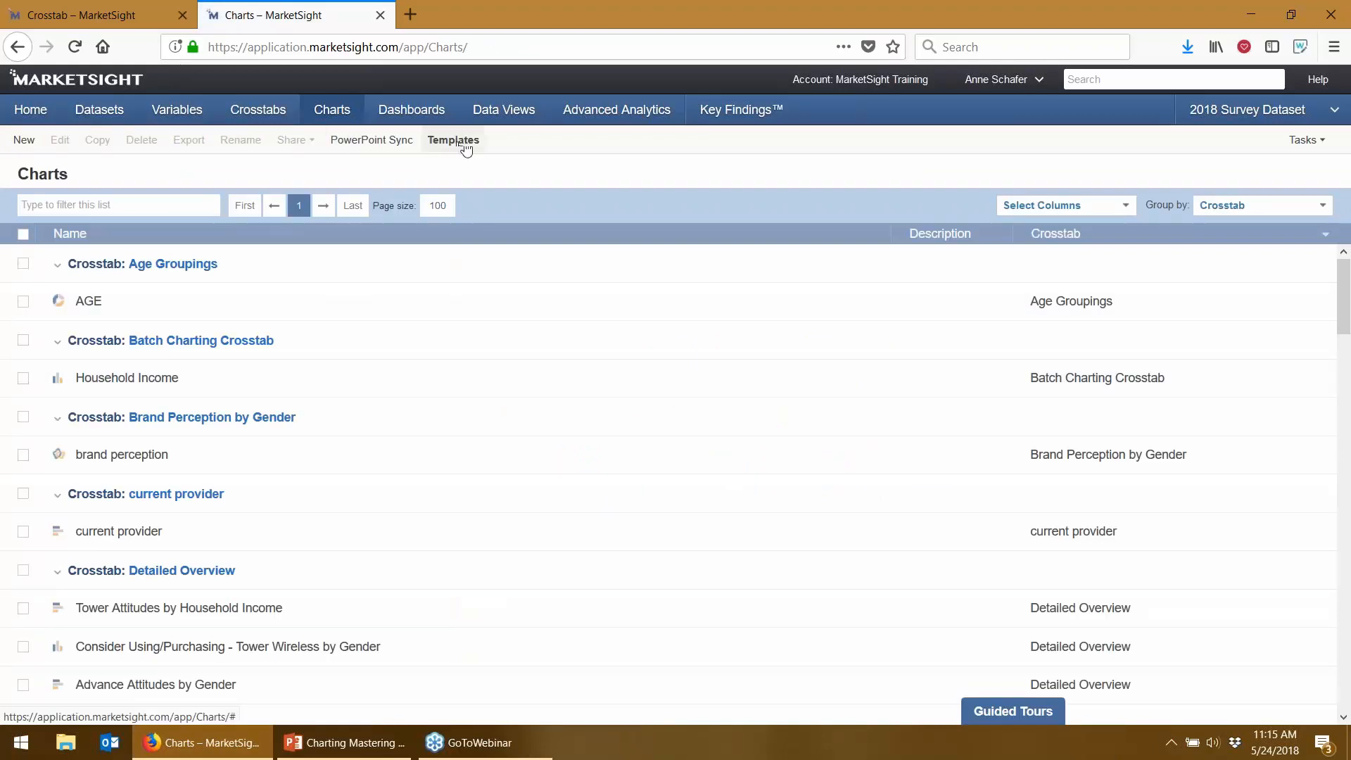
# - Download the Standard Template from Chart Templates as Standard Template.pptx
pyautogui.click(471, 148)
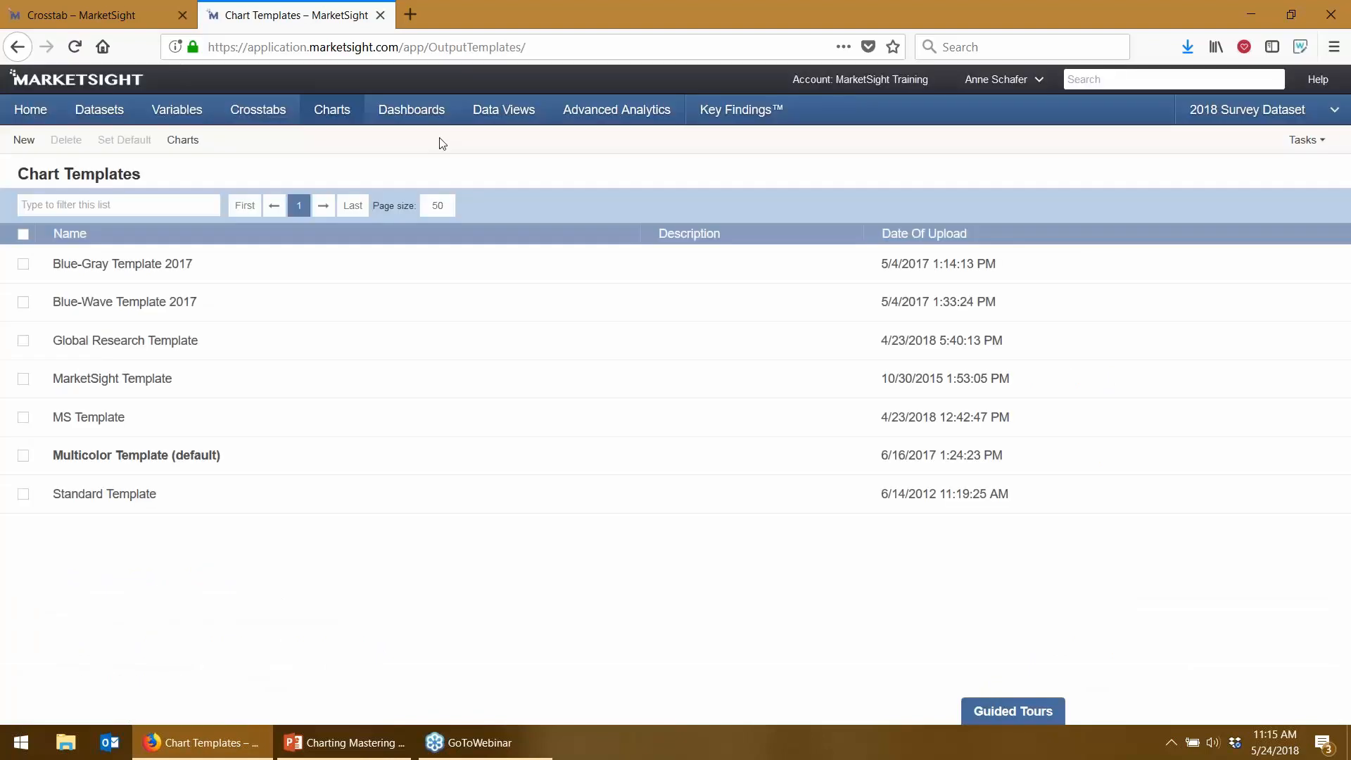
pyautogui.click(23, 494)
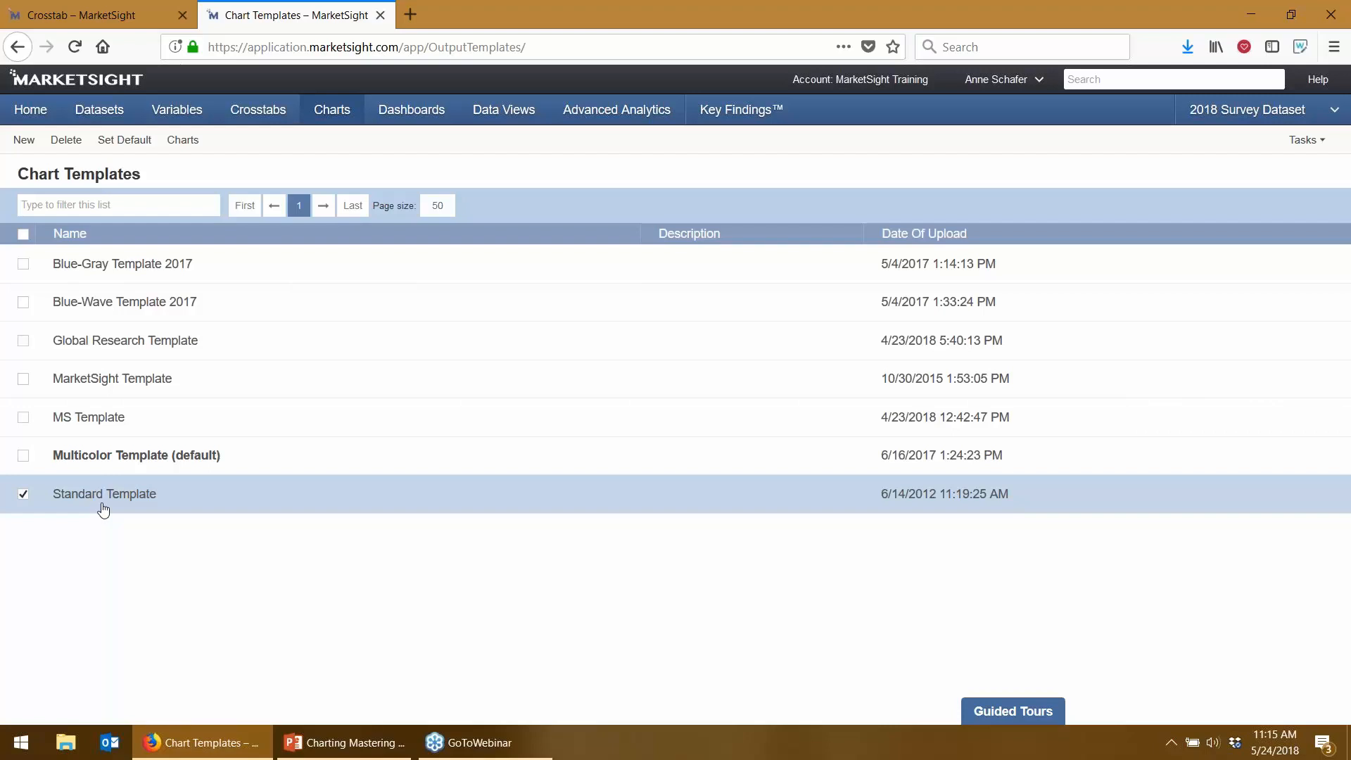
pyautogui.click(21, 499)
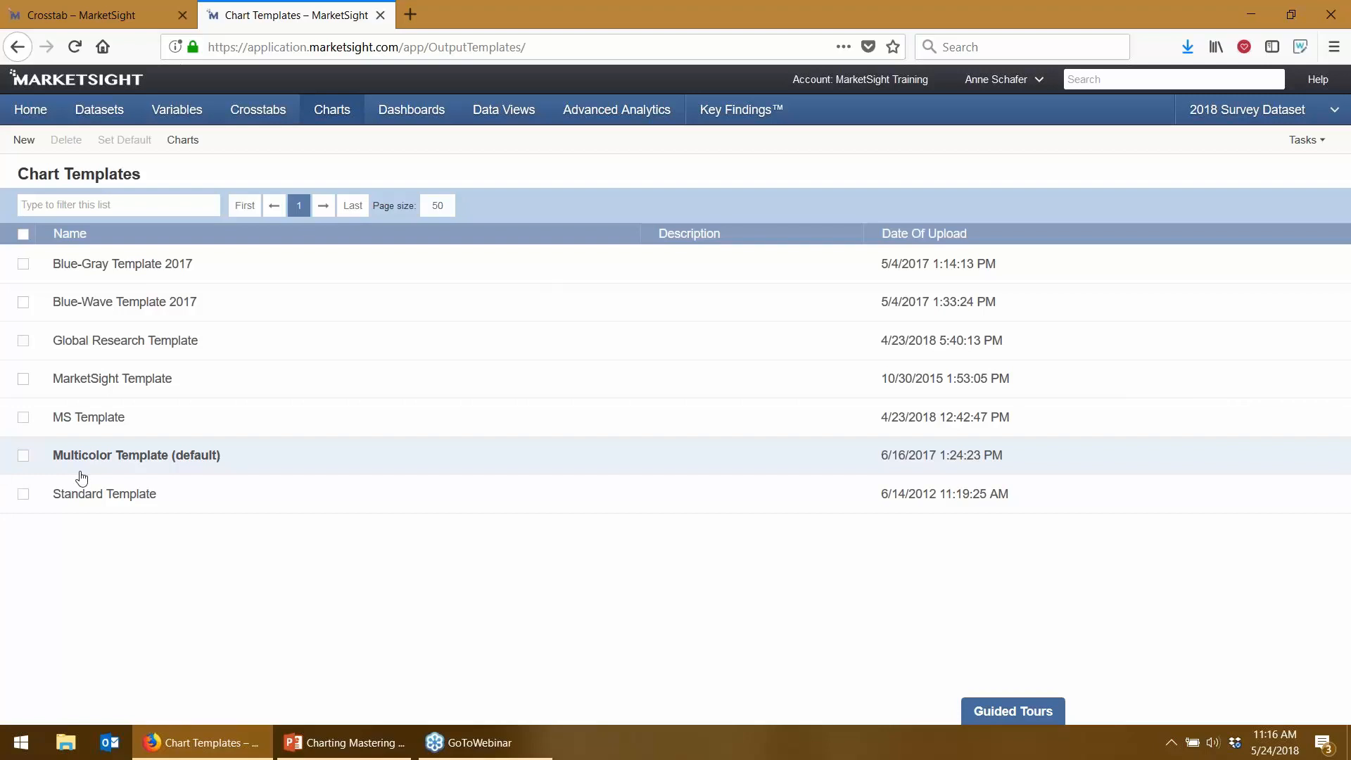
pyautogui.click(84, 494)
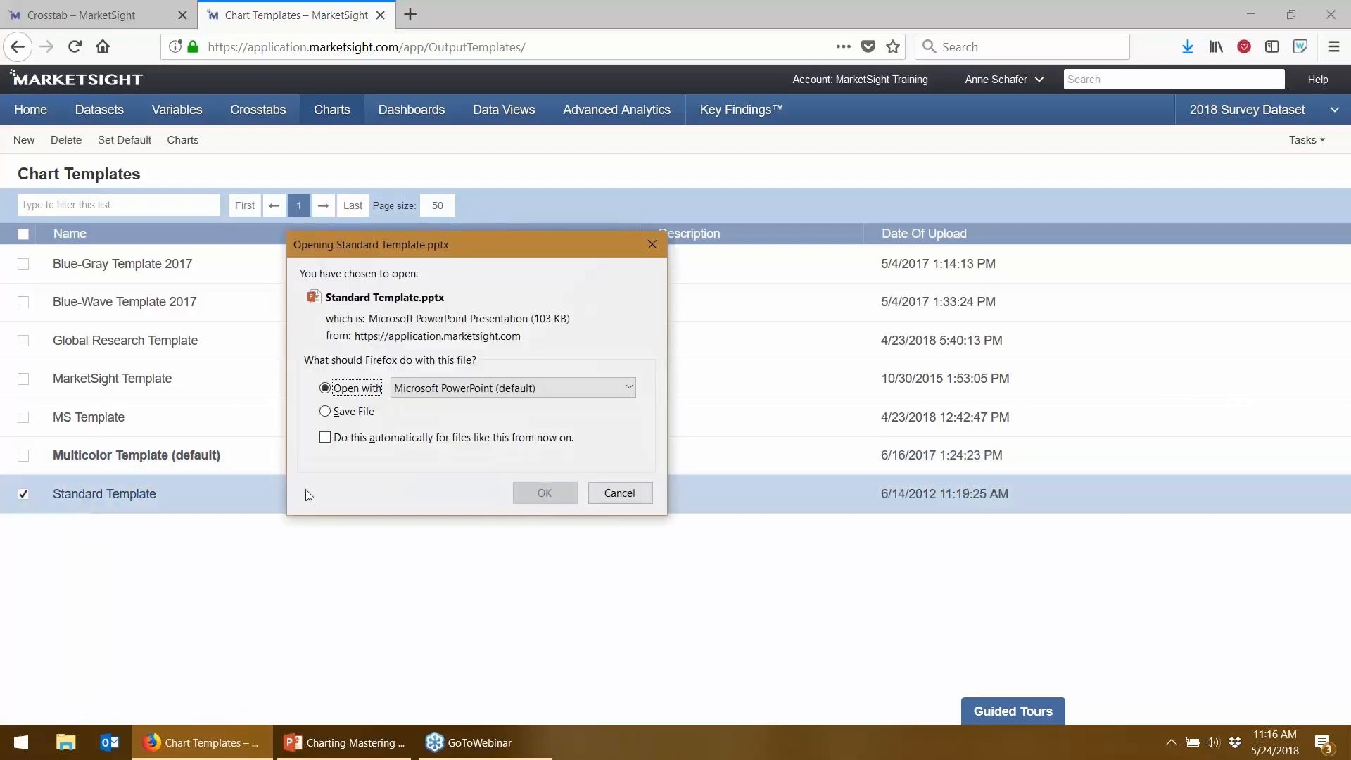
# - Open Standard Template.pptx in PowerPoint and view chart slides 2 through 5, ending on the pie chart
pyautogui.click(528, 496)
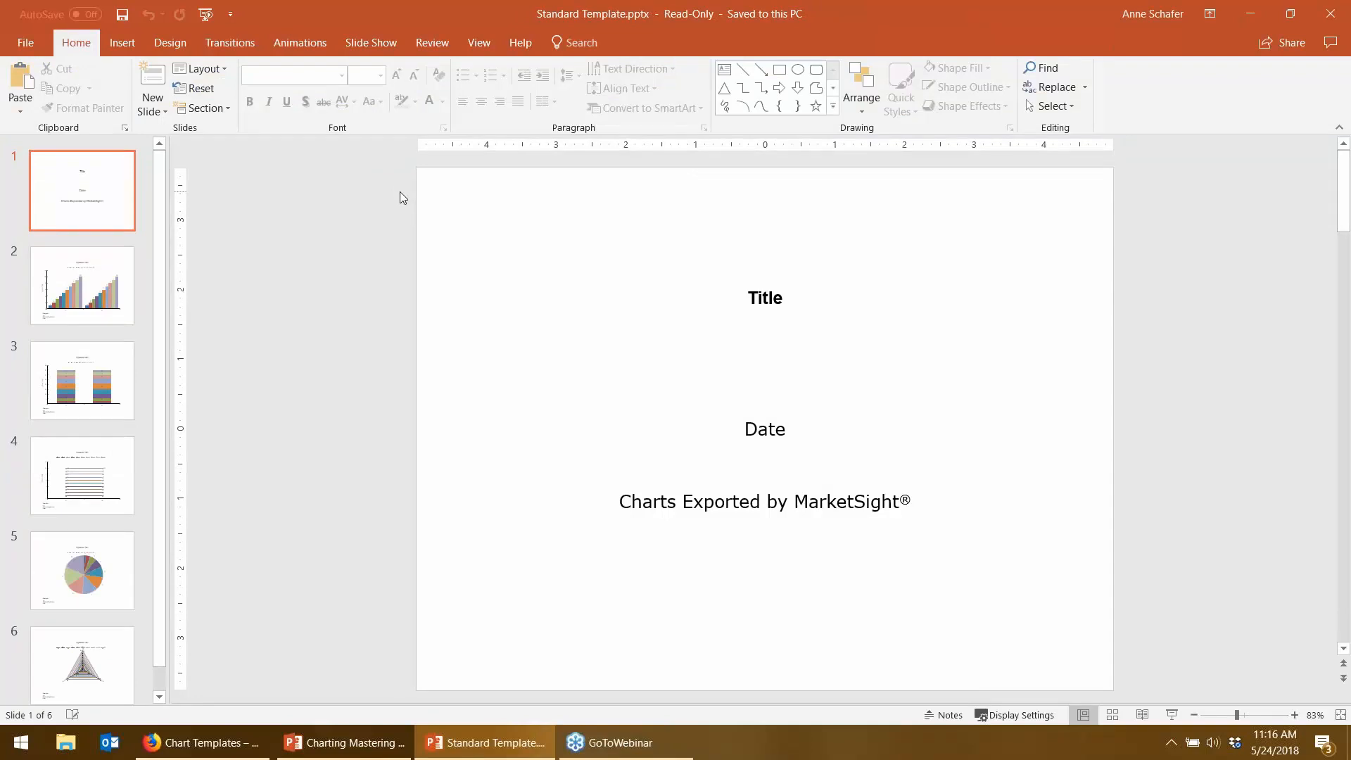
pyautogui.click(82, 295)
pyautogui.click(100, 417)
pyautogui.click(93, 503)
pyautogui.click(89, 601)
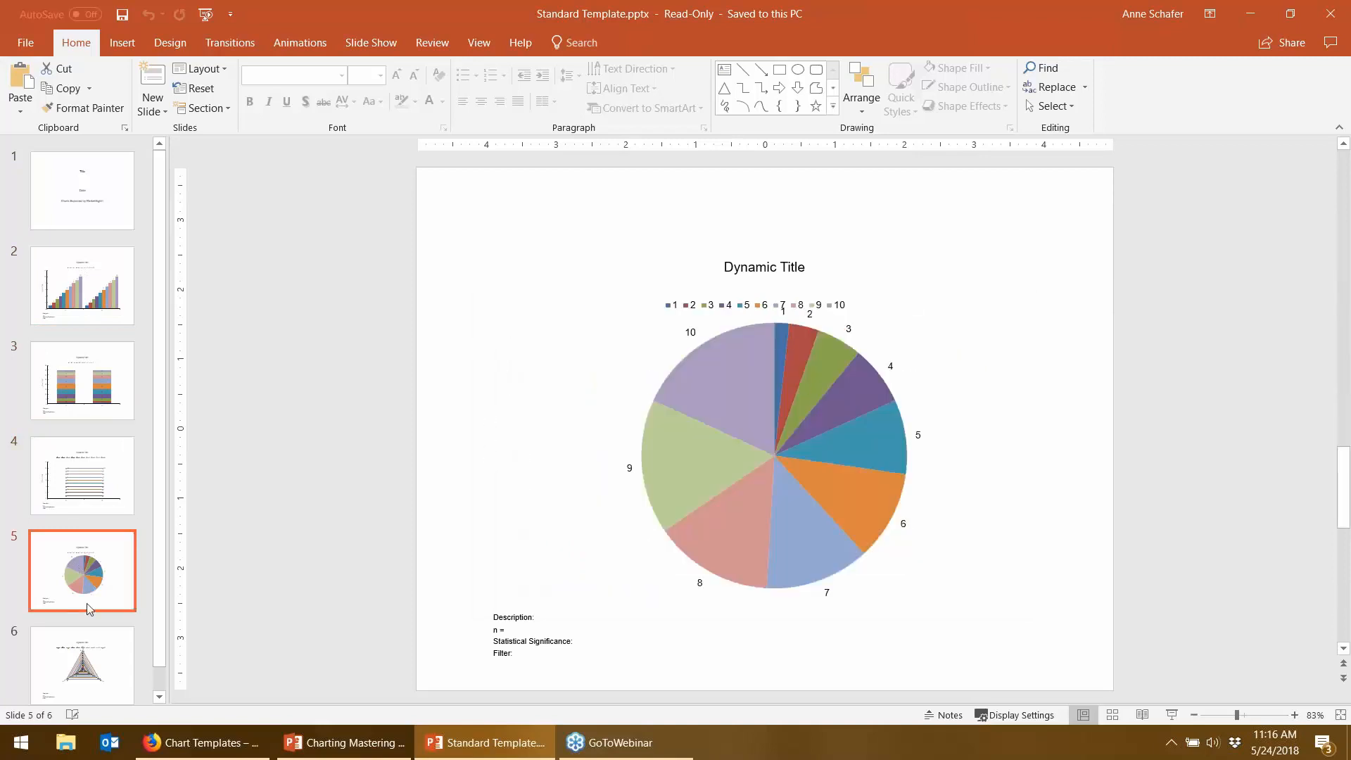
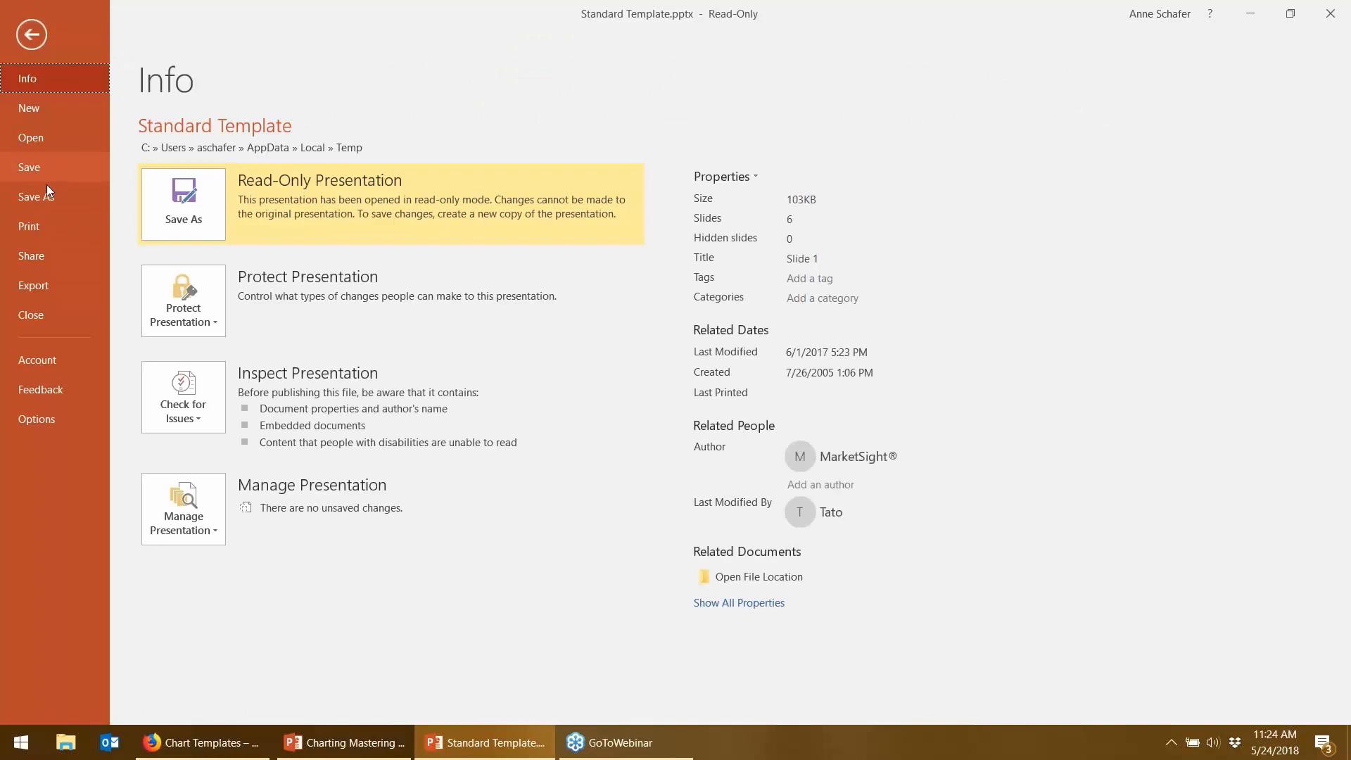
# - Save the template to the Desktop, renaming 'Standard' to 'Modified Green' in the file name
pyautogui.click(28, 194)
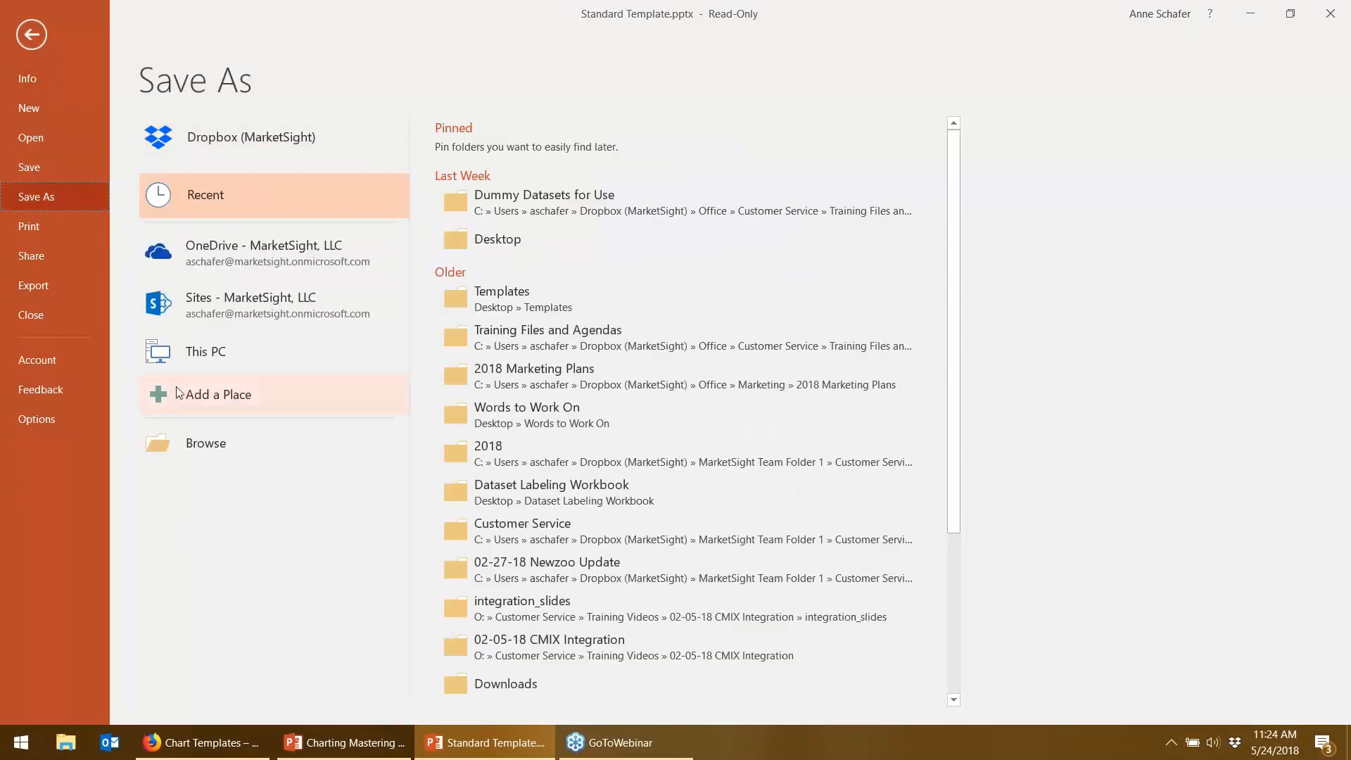
pyautogui.click(475, 248)
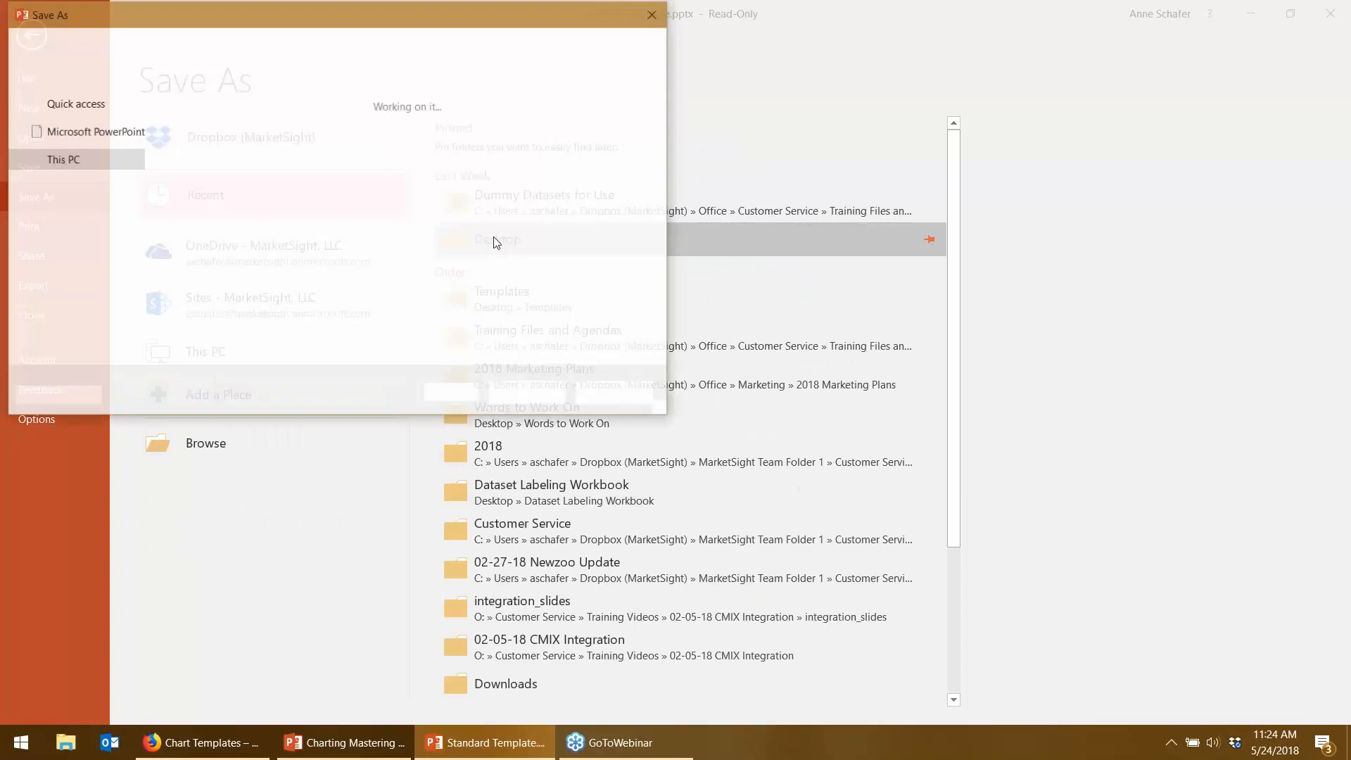
pyautogui.hotkey('shift', 'Right')
pyautogui.hotkey('shift', 'Right')
pyautogui.hotkey('shift', 'Right')
pyautogui.hotkey('shift', 'Right')
pyautogui.hotkey('shift', 'Right')
pyautogui.hotkey('shift', 'Right')
pyautogui.hotkey('shift', 'Right')
pyautogui.hotkey('shift', 'Right')
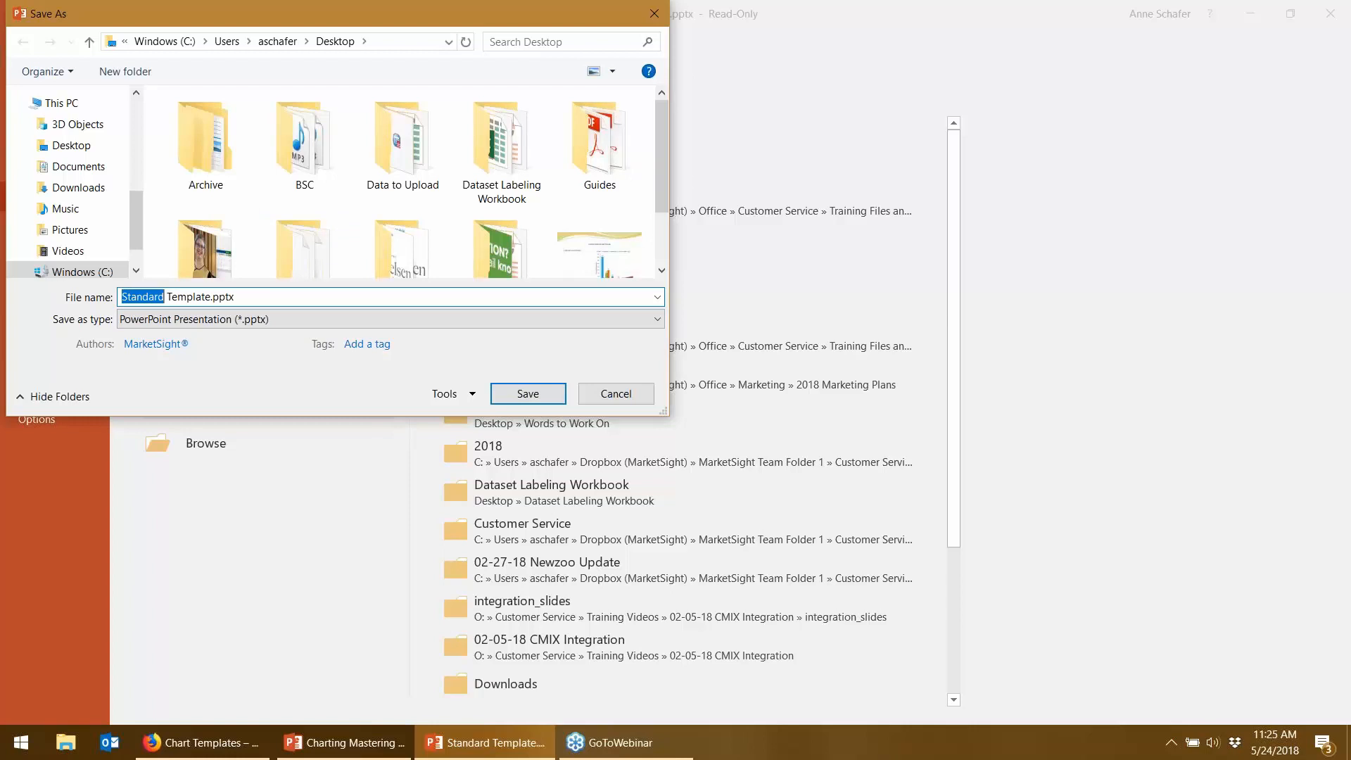
pyautogui.write('Modifie')
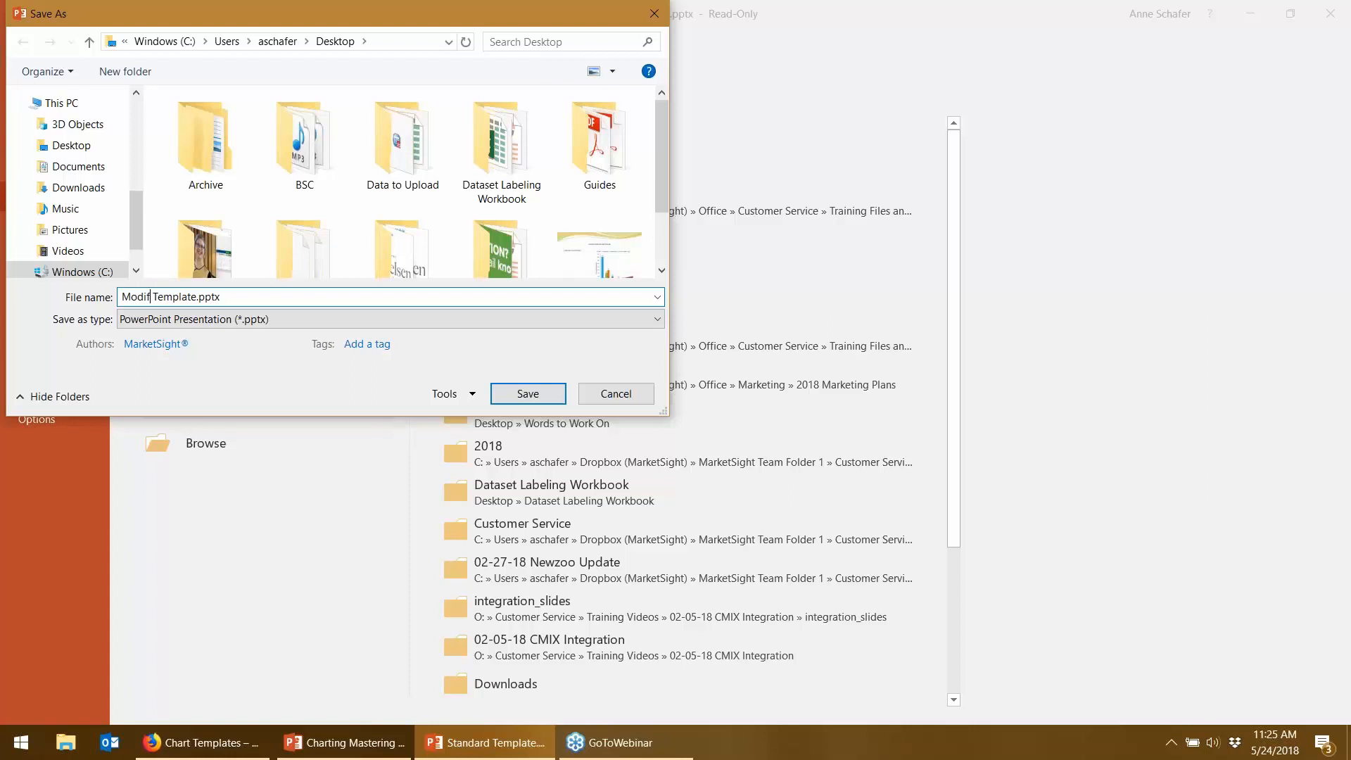
pyautogui.write('d Green')
pyautogui.click(527, 394)
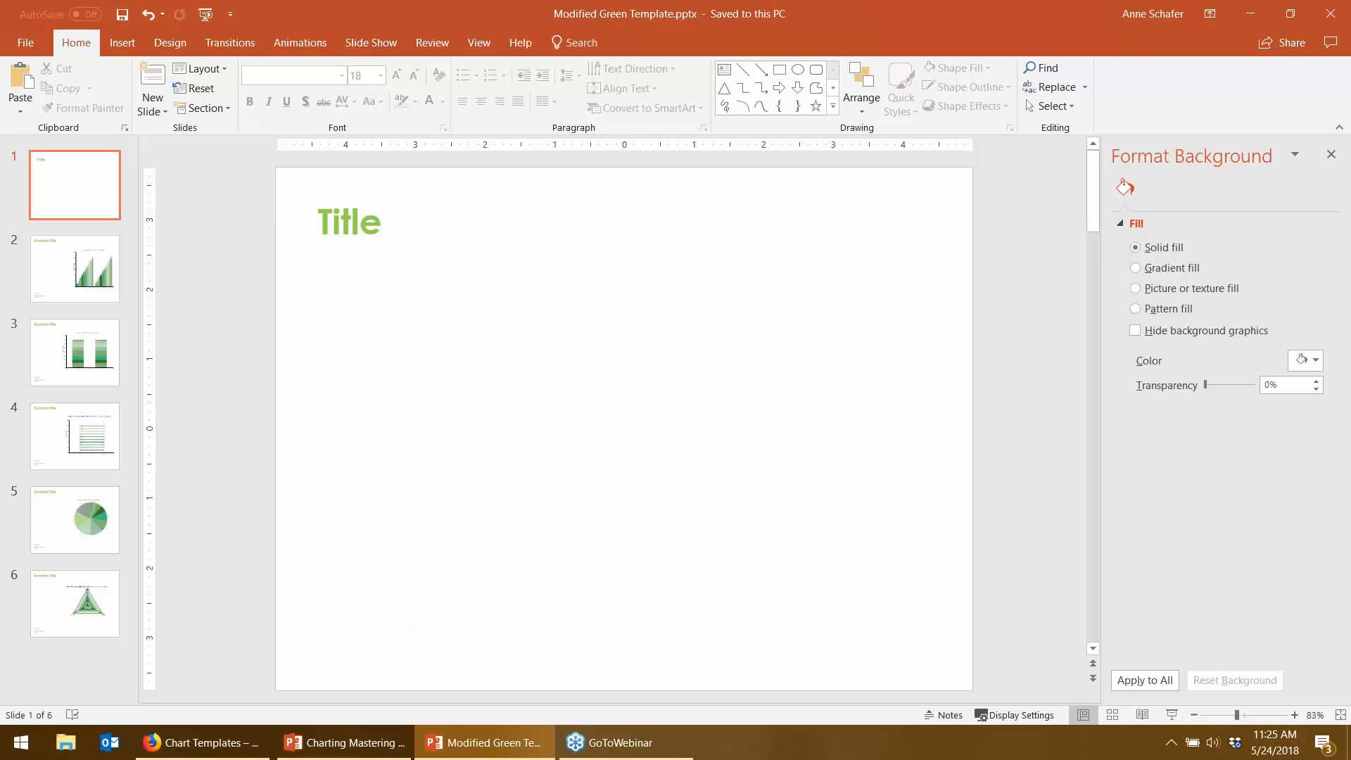
# - Deselect Standard Template, start a new chart template, and pick Modified Green Template.pptx from the Desktop
pyautogui.moveTo(227, 750)
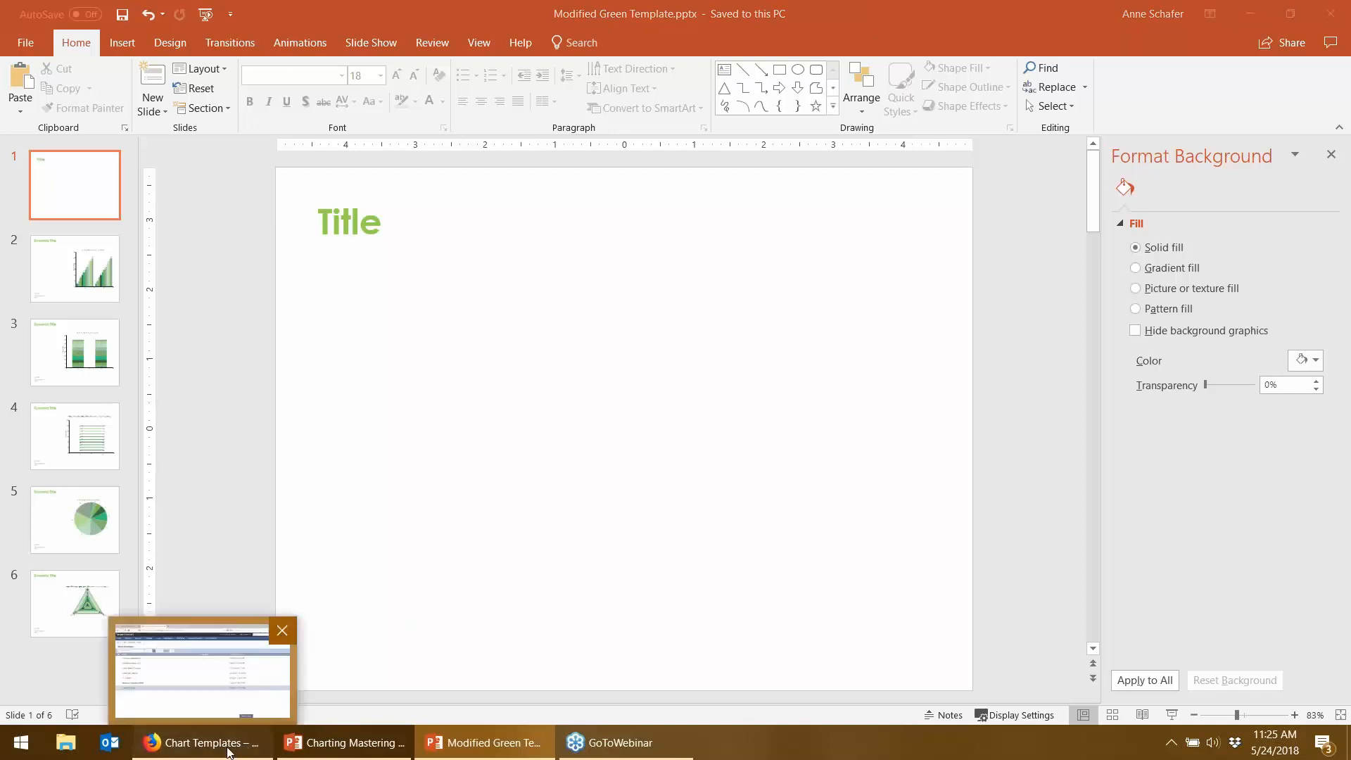
pyautogui.click(228, 750)
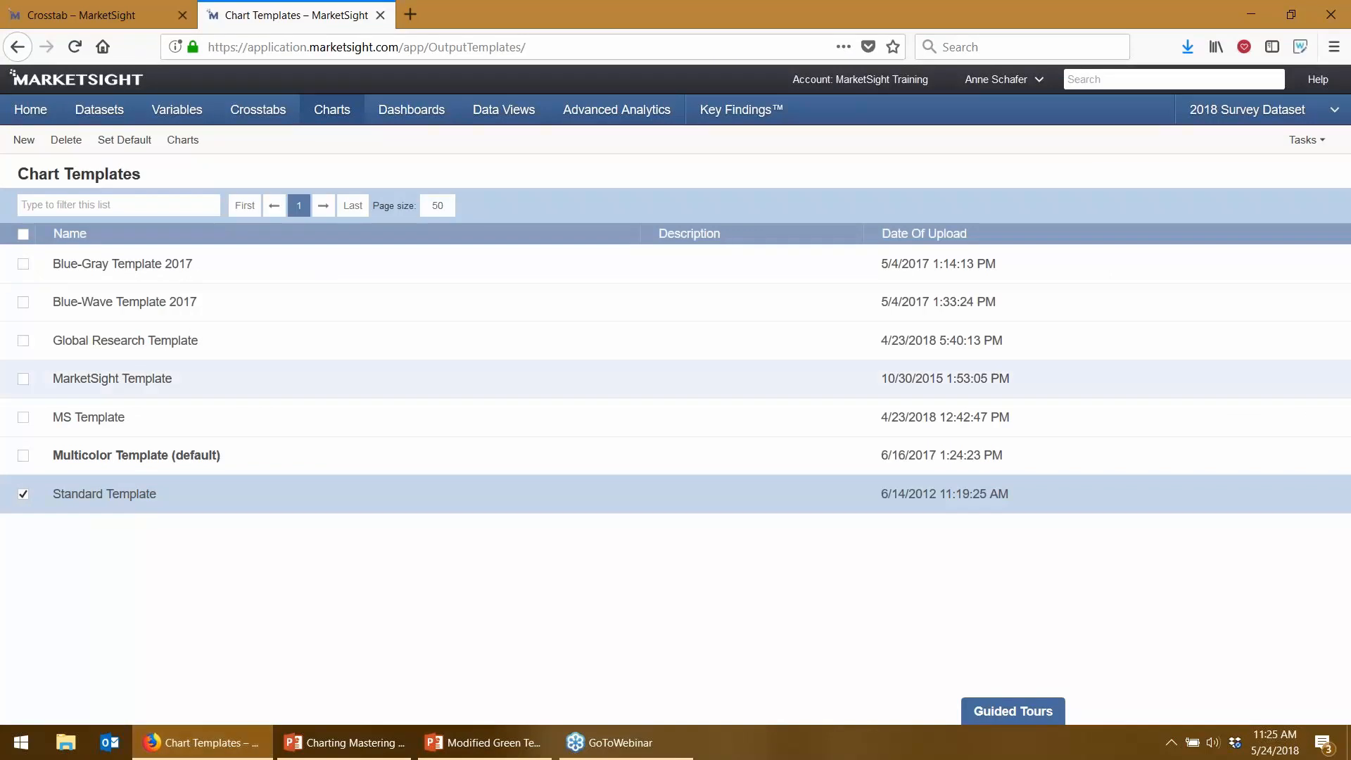
pyautogui.click(26, 496)
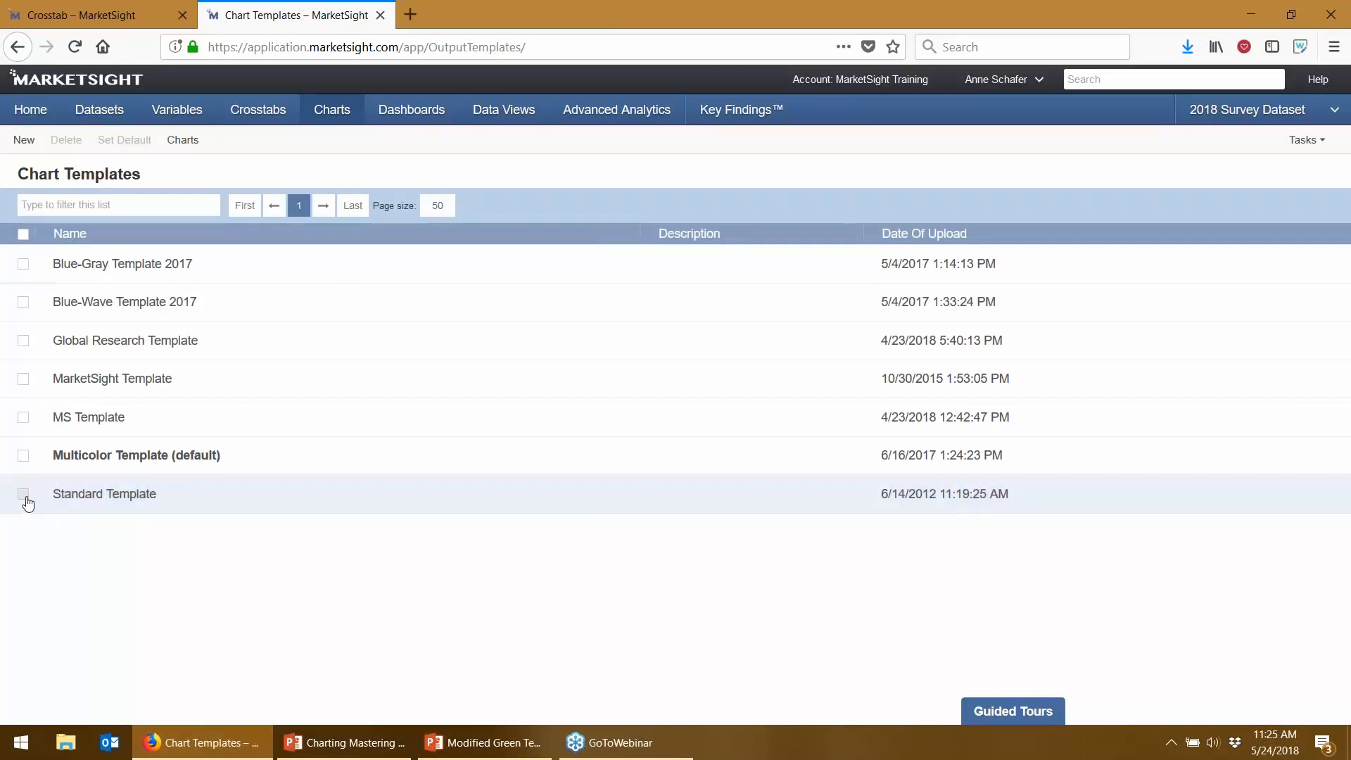
pyautogui.click(24, 140)
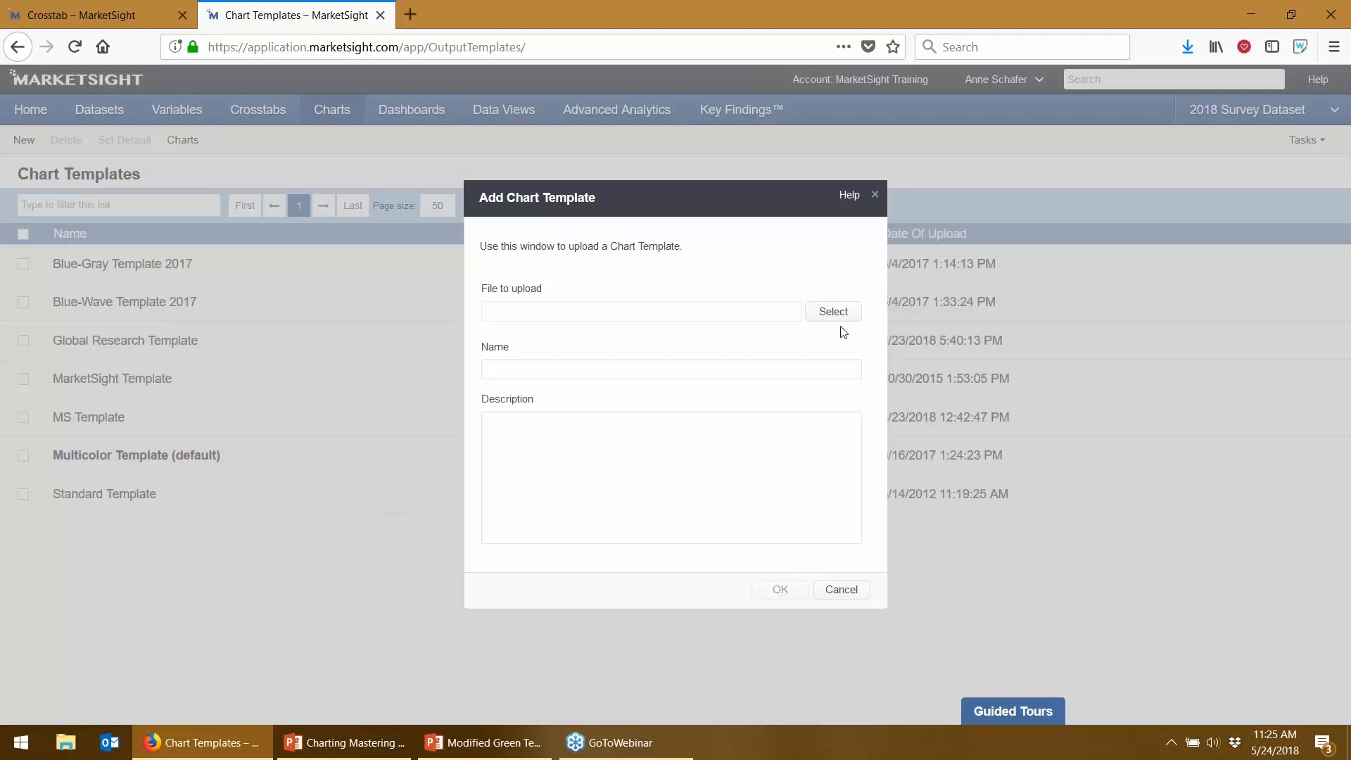
pyautogui.click(846, 321)
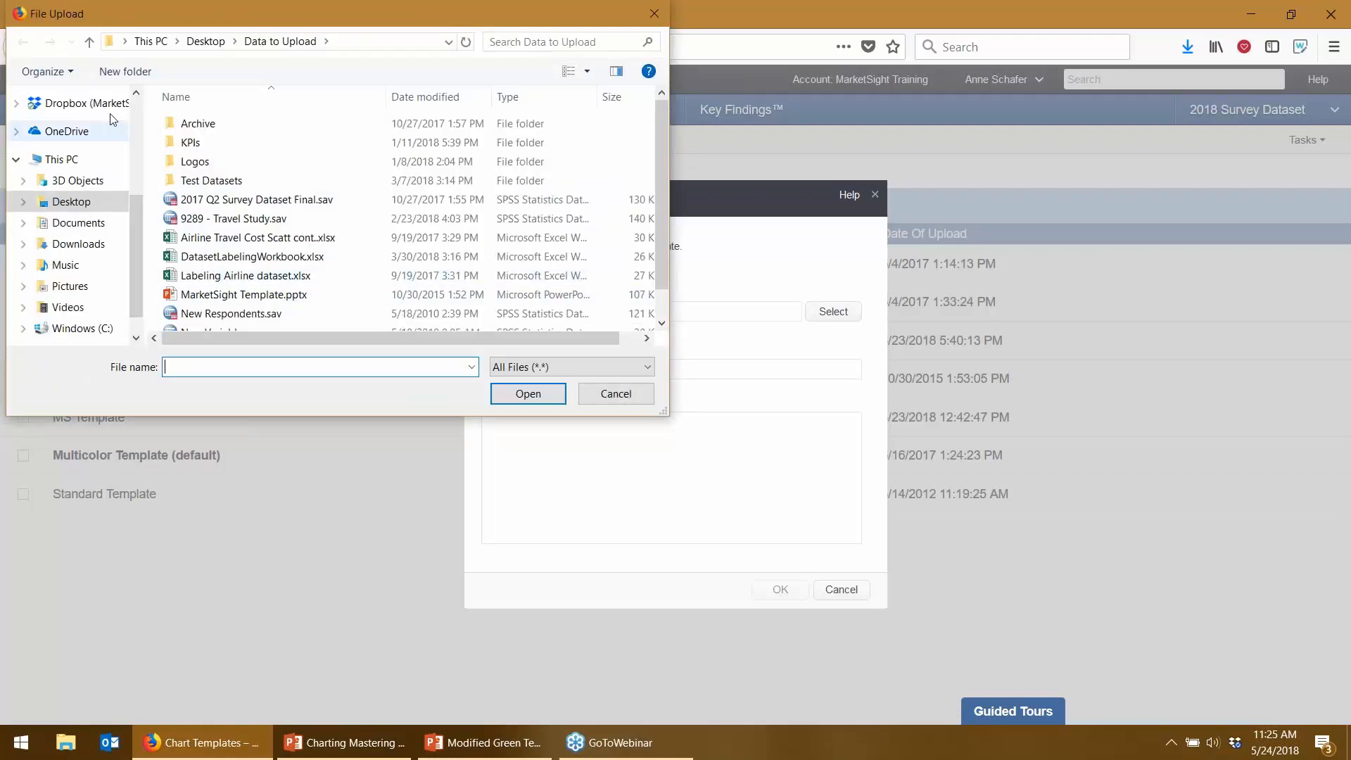
pyautogui.click(205, 41)
pyautogui.scroll(-5, 315, 228)
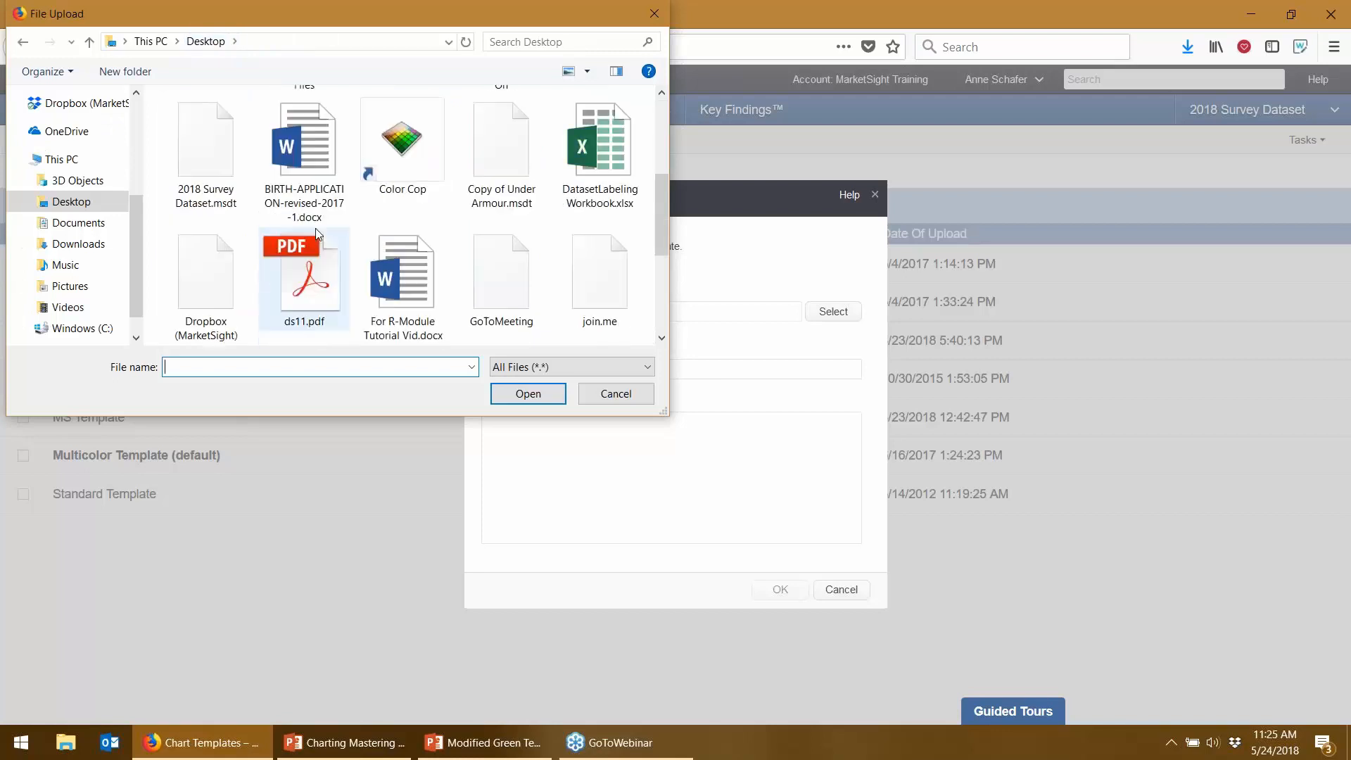
pyautogui.scroll(-2, 436, 262)
pyautogui.click(386, 145)
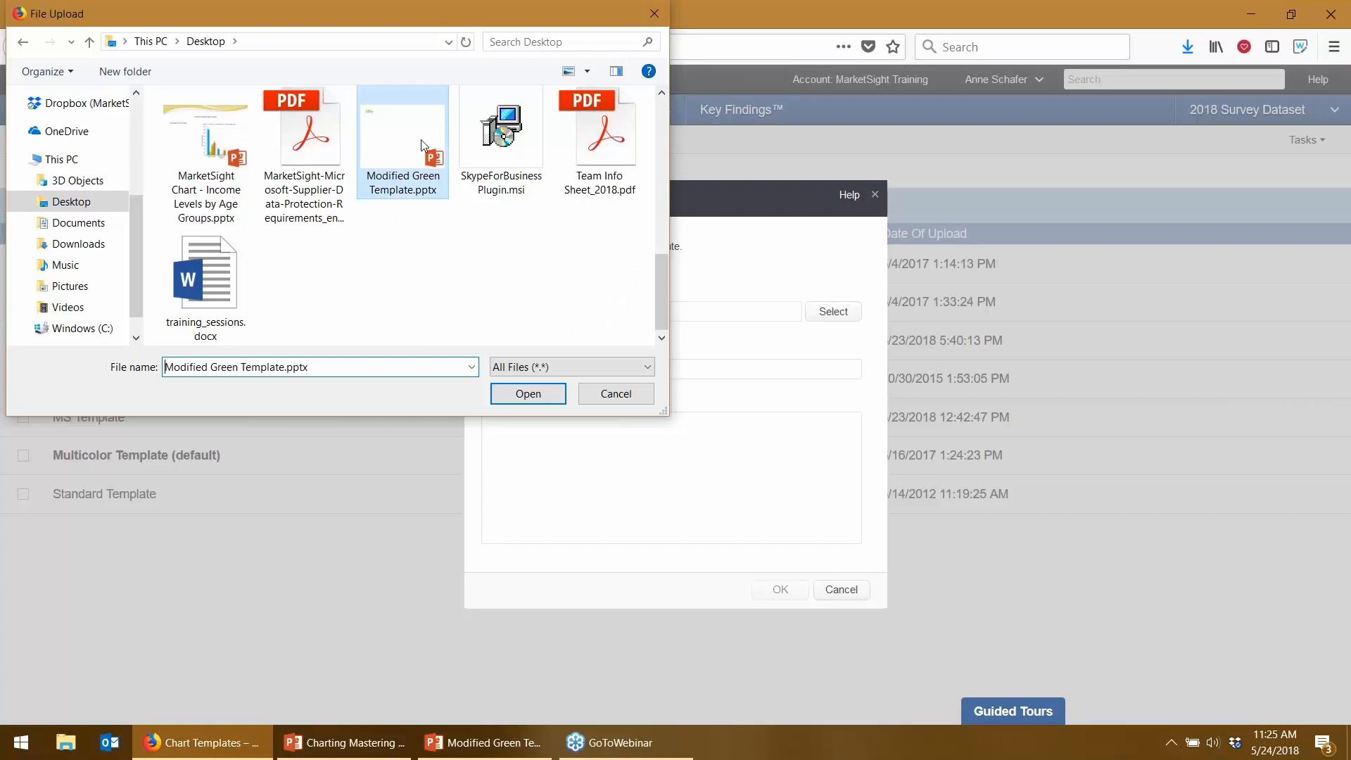
# - Upload Modified Green Template, make it the default, and go to the Crosstabs list
pyautogui.click(524, 395)
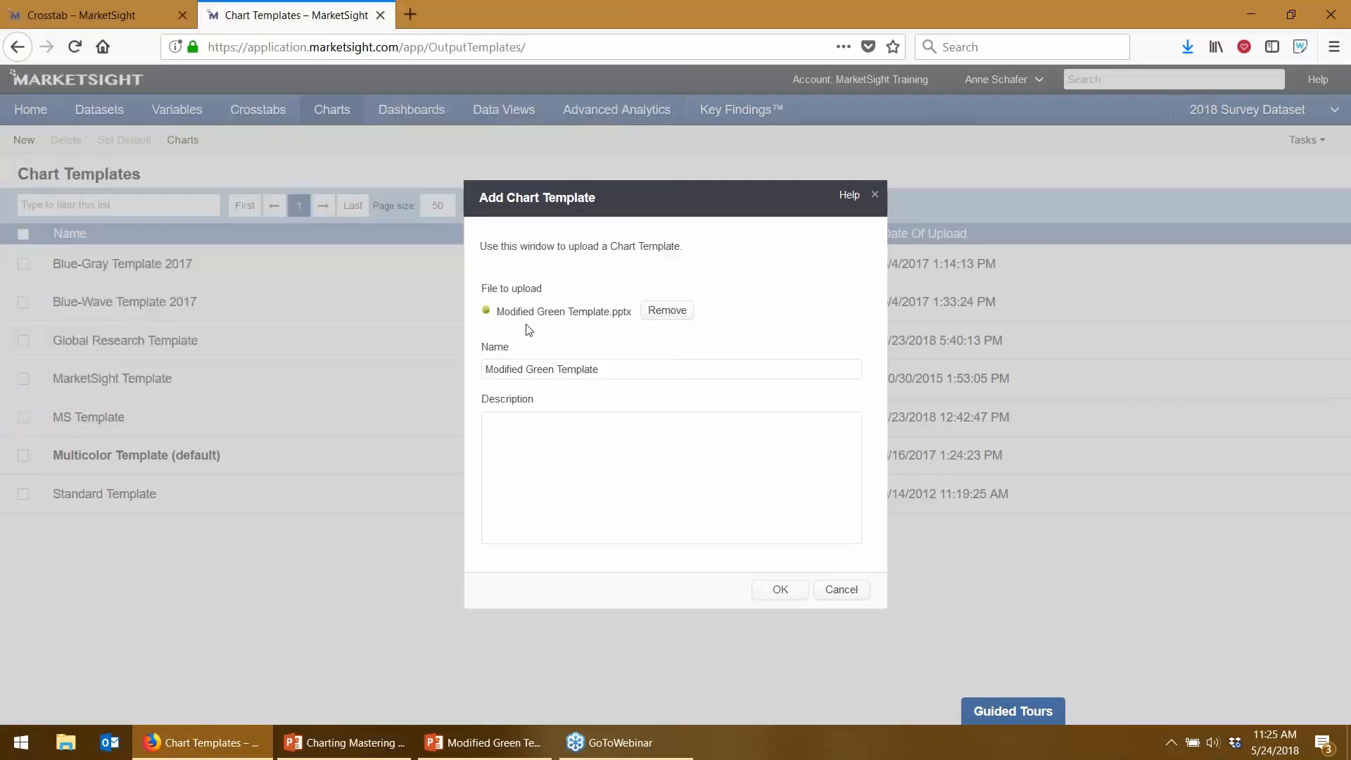
pyautogui.click(780, 590)
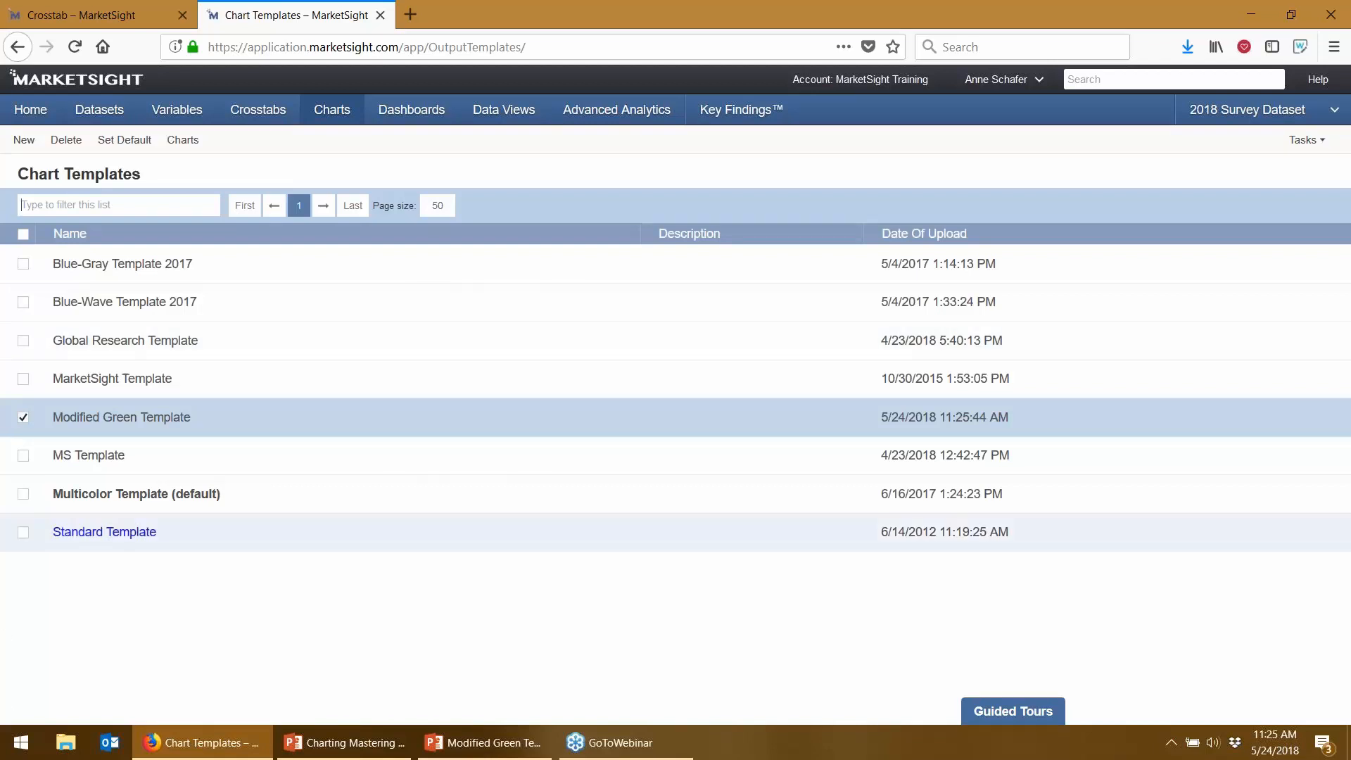
pyautogui.click(115, 141)
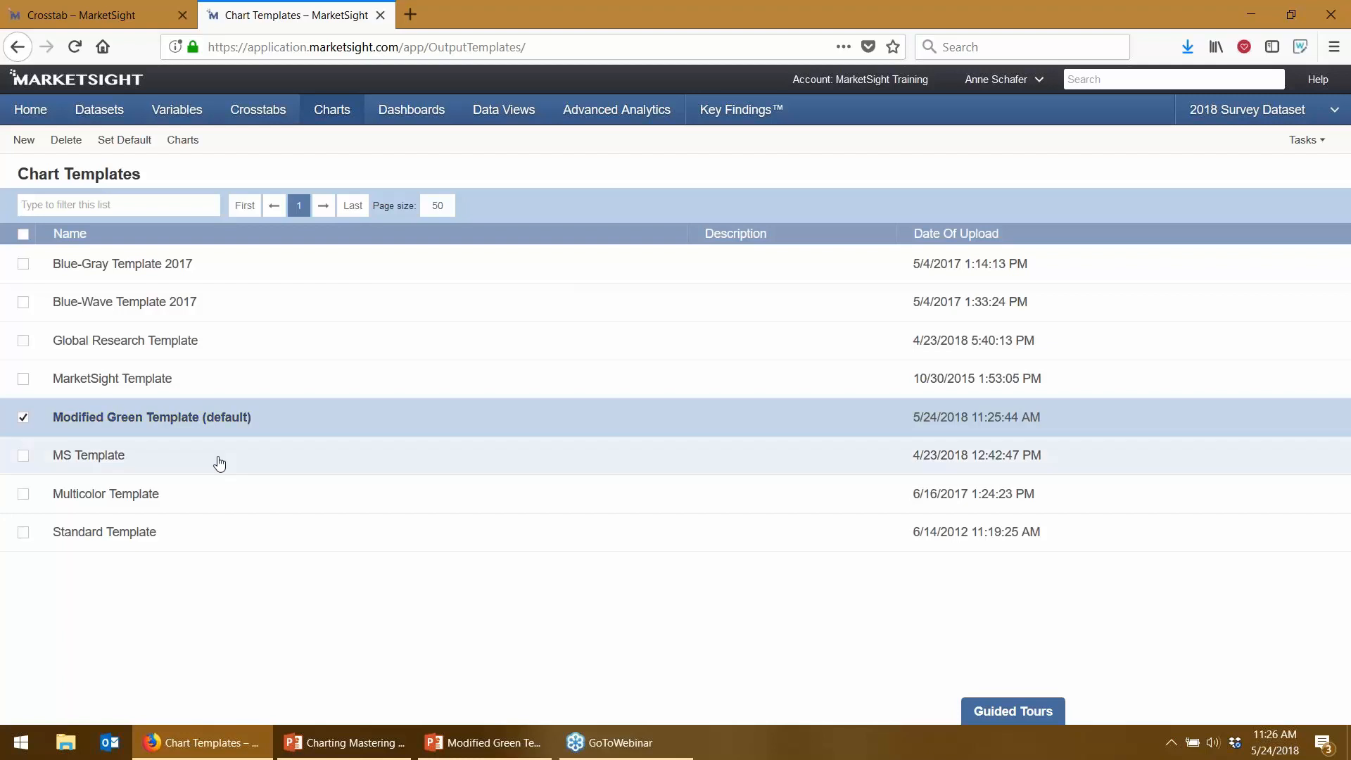
pyautogui.click(276, 114)
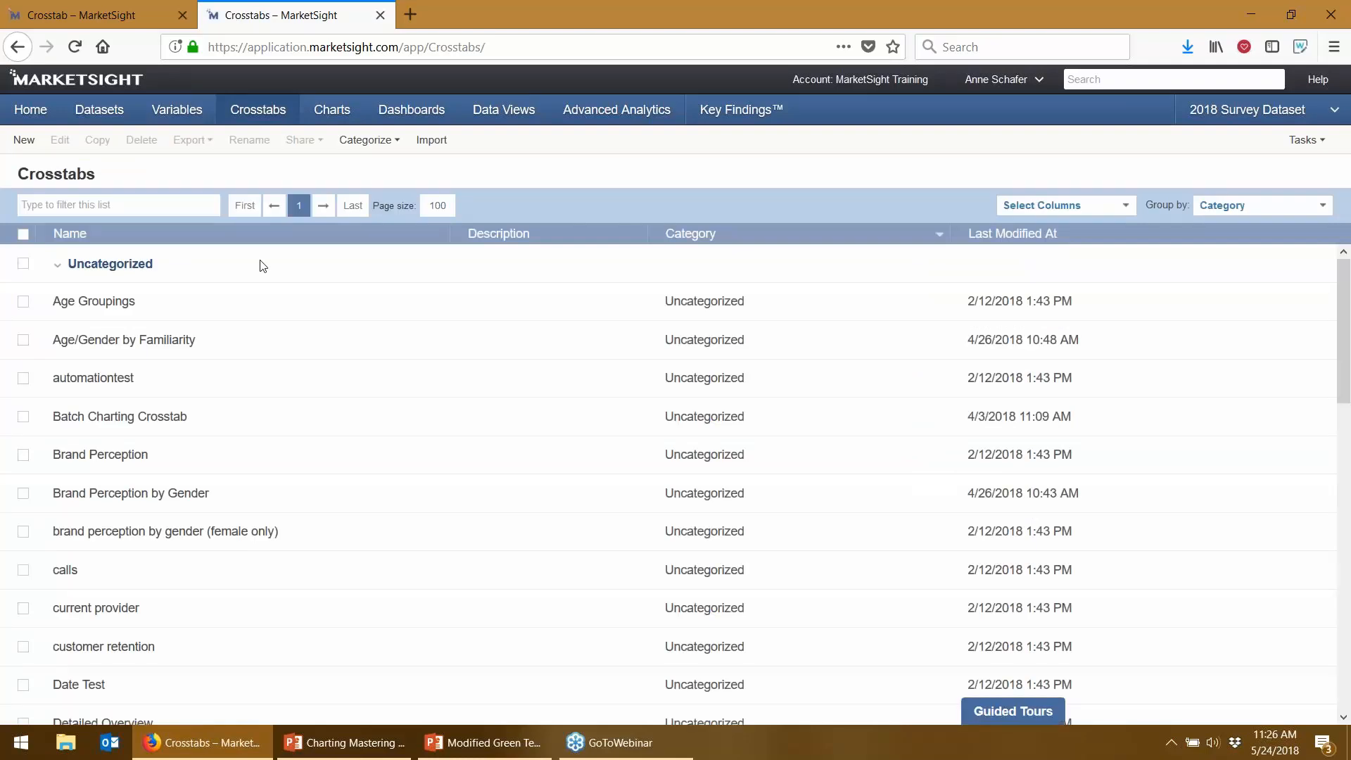
# - Open the Batch Charting Crosstab and start batch charting it
pyautogui.scroll(-1, 262, 265)
pyautogui.scroll(-2, 262, 265)
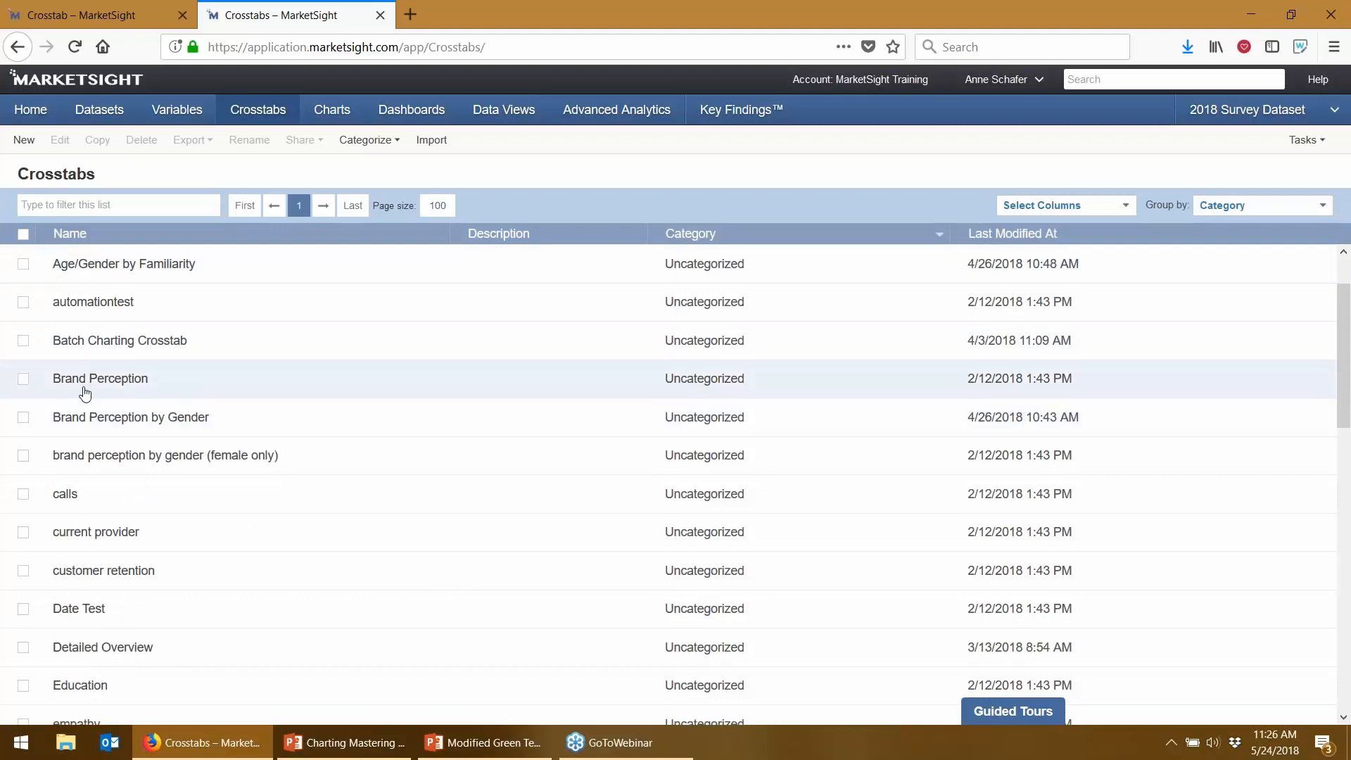
pyautogui.click(143, 344)
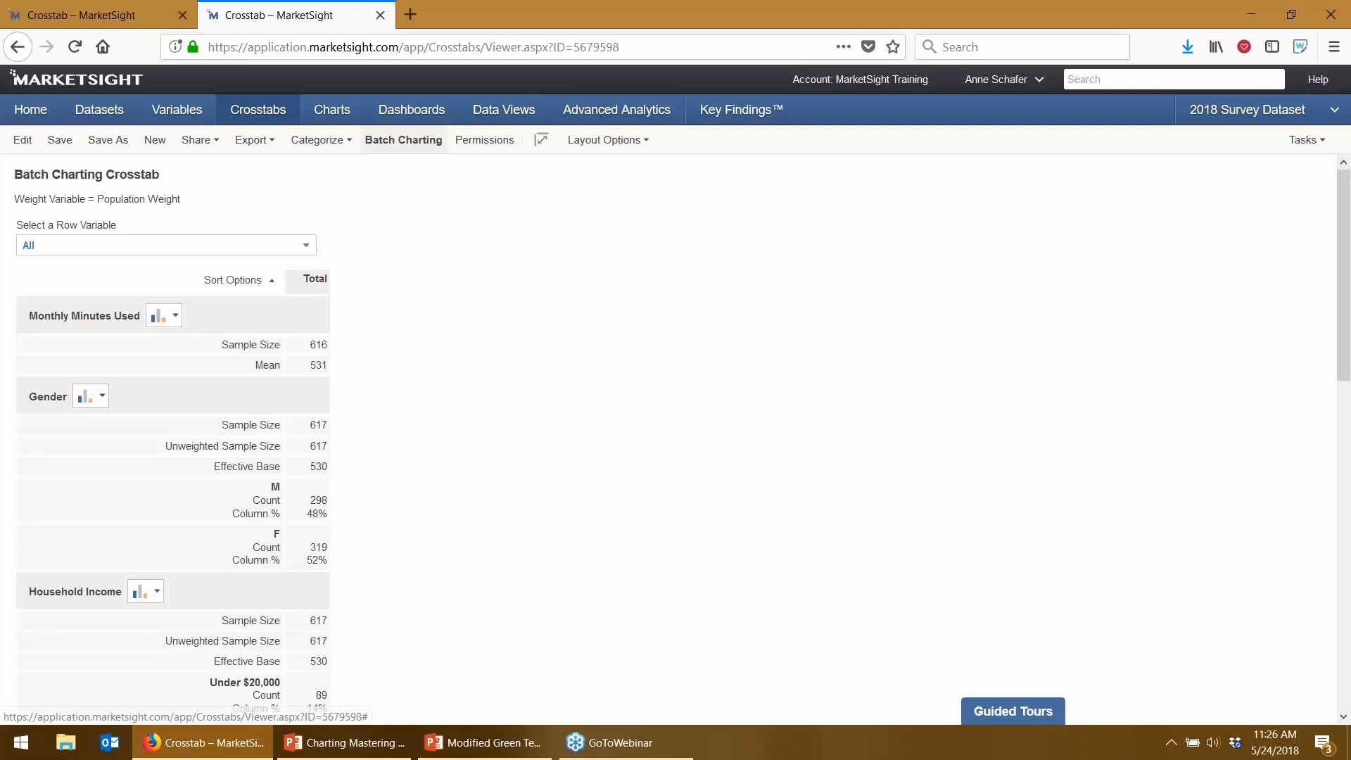
pyautogui.click(403, 139)
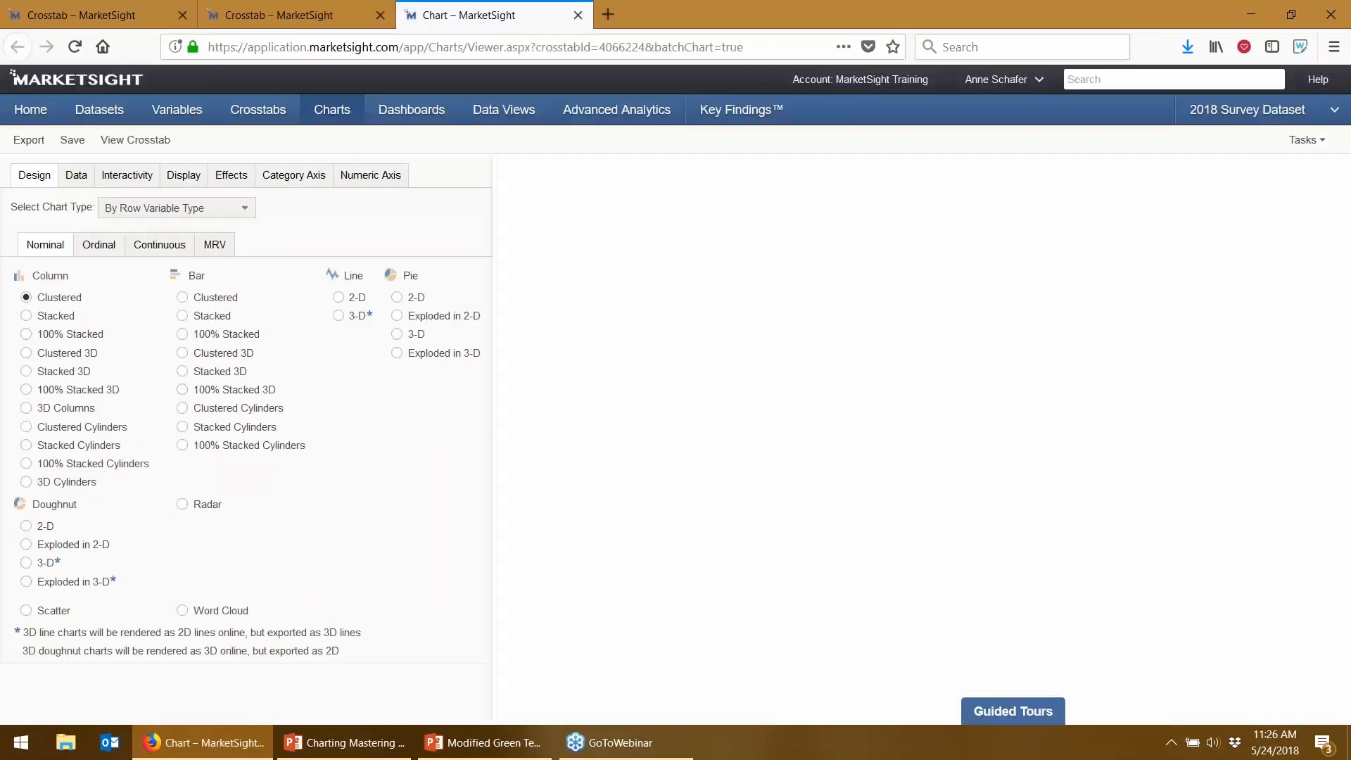
# - Chart every calculation type and all five row variables on the Data tab, then start exporting
pyautogui.click(75, 175)
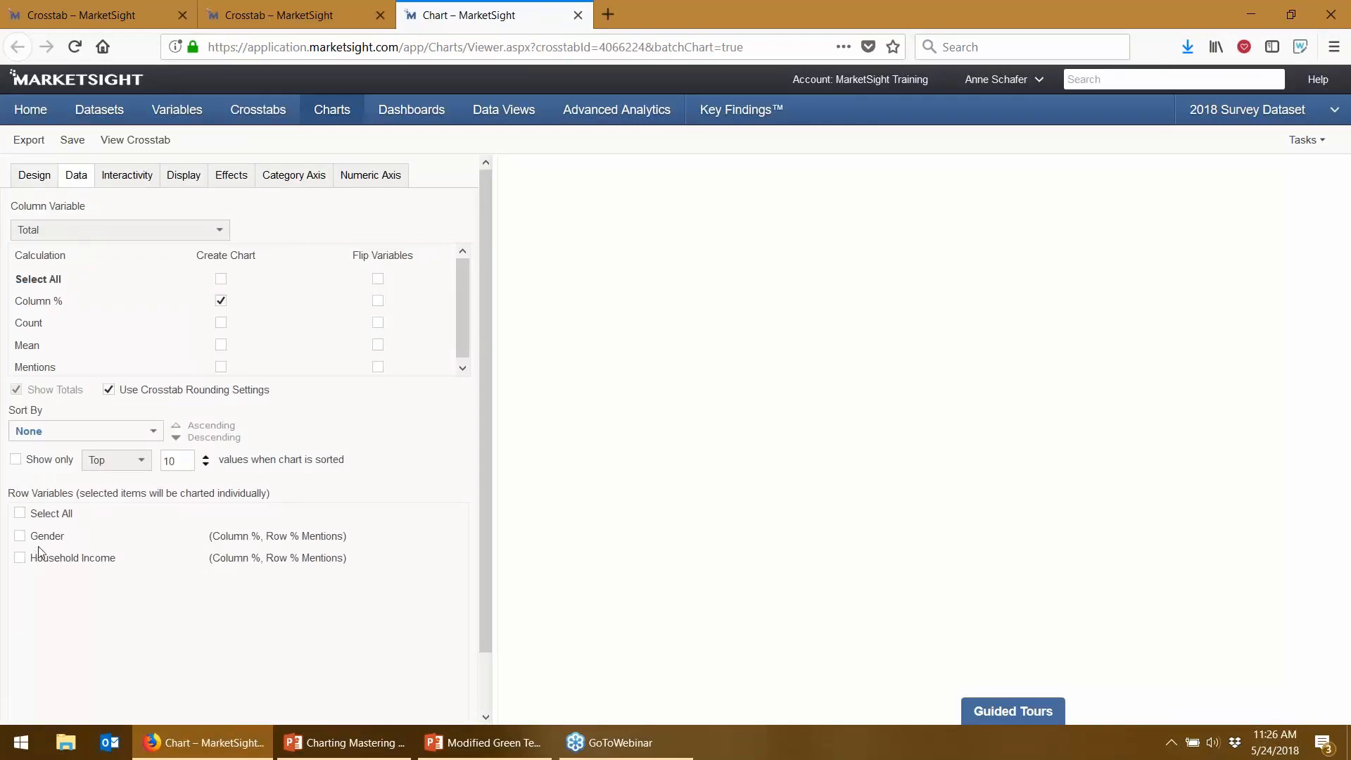
pyautogui.click(221, 280)
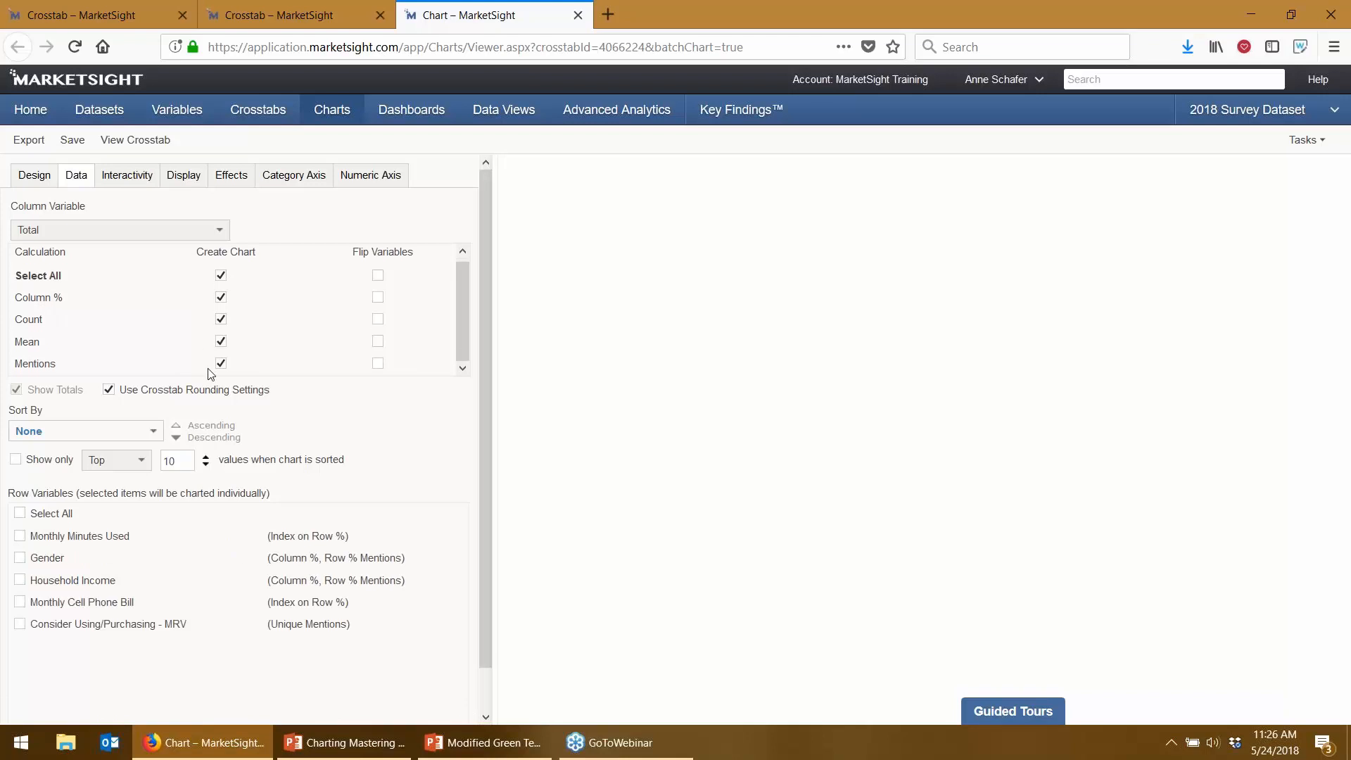
pyautogui.moveTo(187, 625); pyautogui.dragTo(168, 633)
pyautogui.click(220, 364)
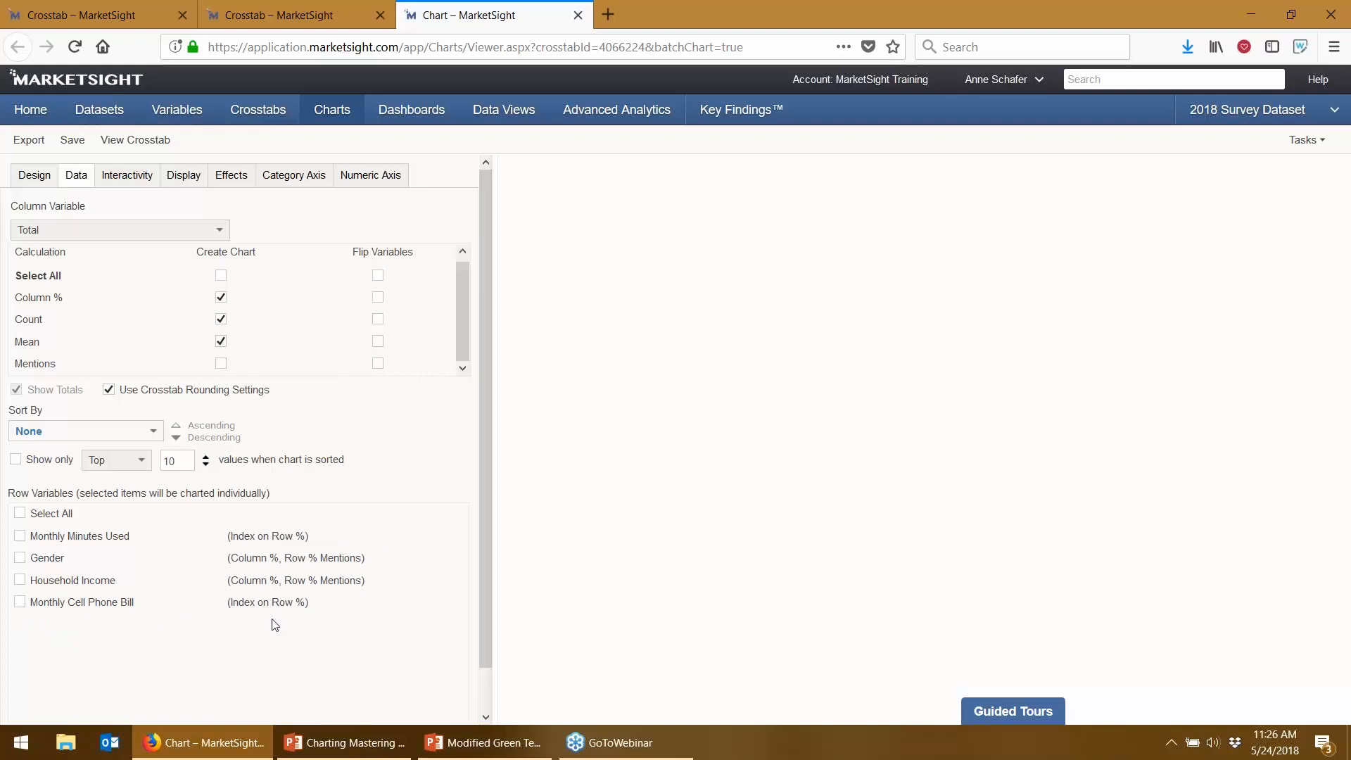
pyautogui.click(225, 365)
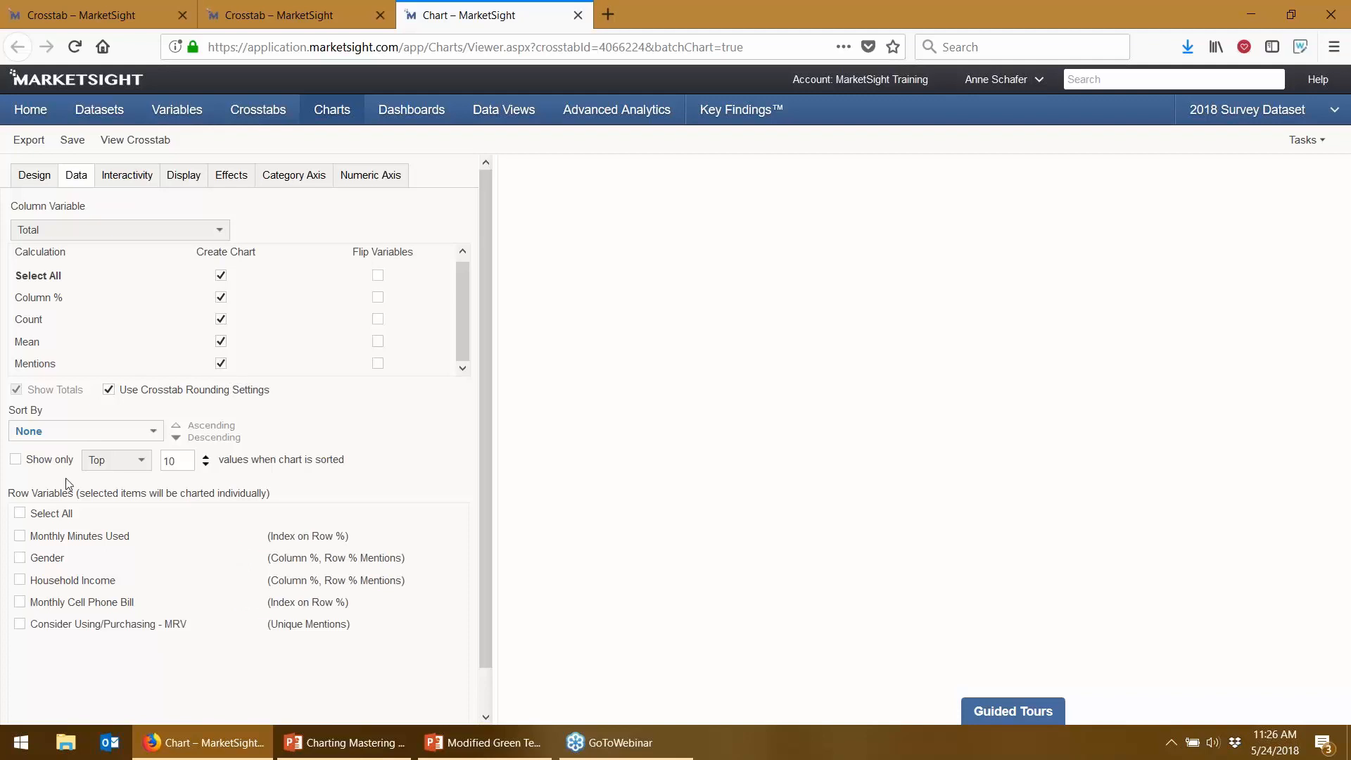
pyautogui.click(19, 513)
pyautogui.click(21, 141)
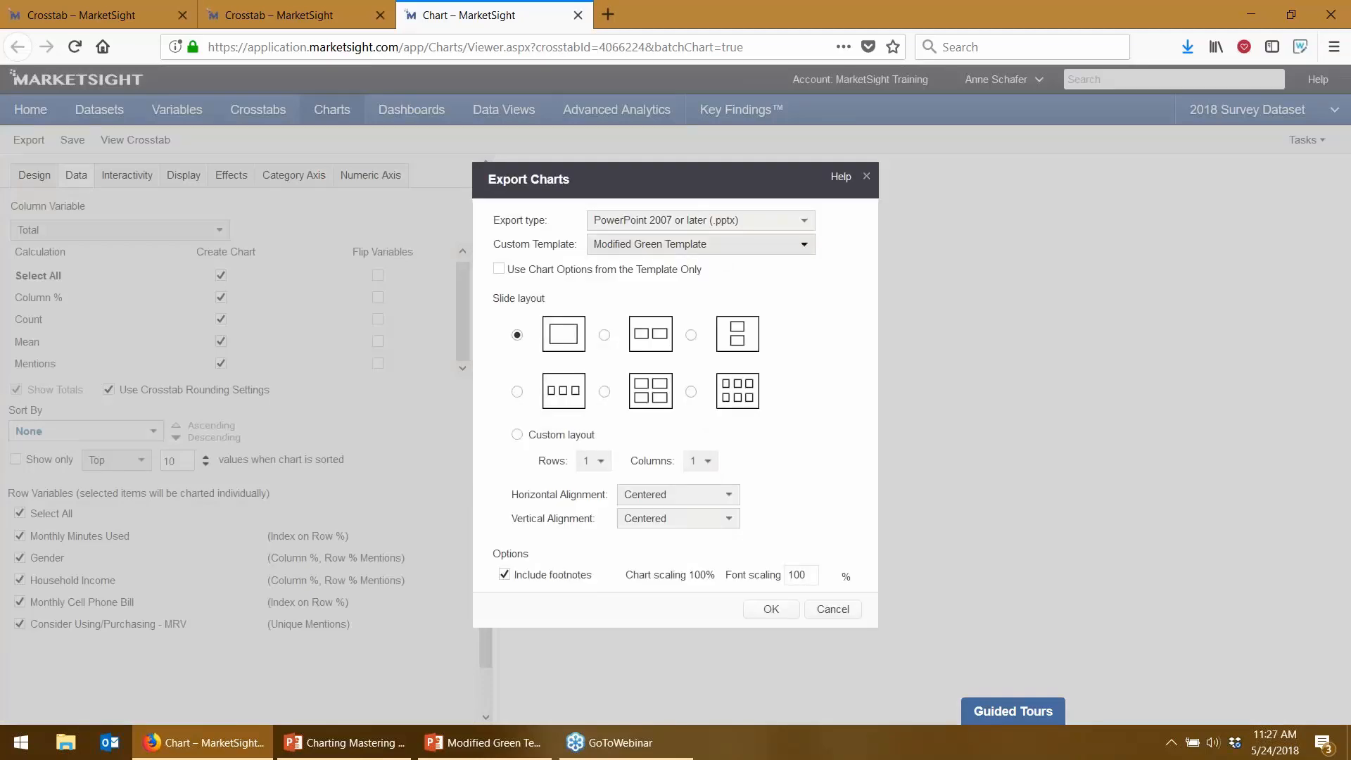
# - Export using only the template's chart options, then download and open Batch Charting Crosstab.pptx in PowerPoint
pyautogui.click(499, 269)
pyautogui.click(757, 610)
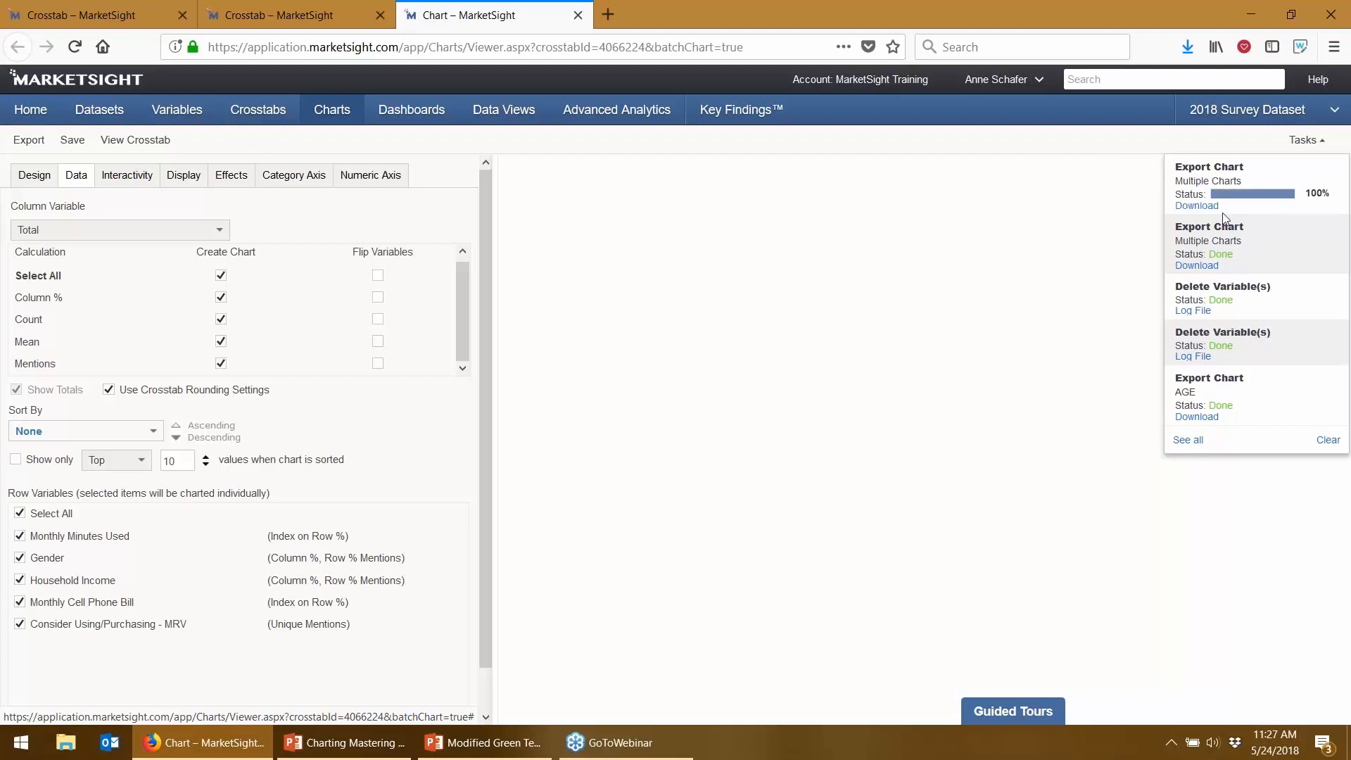
pyautogui.click(1196, 206)
pyautogui.click(533, 491)
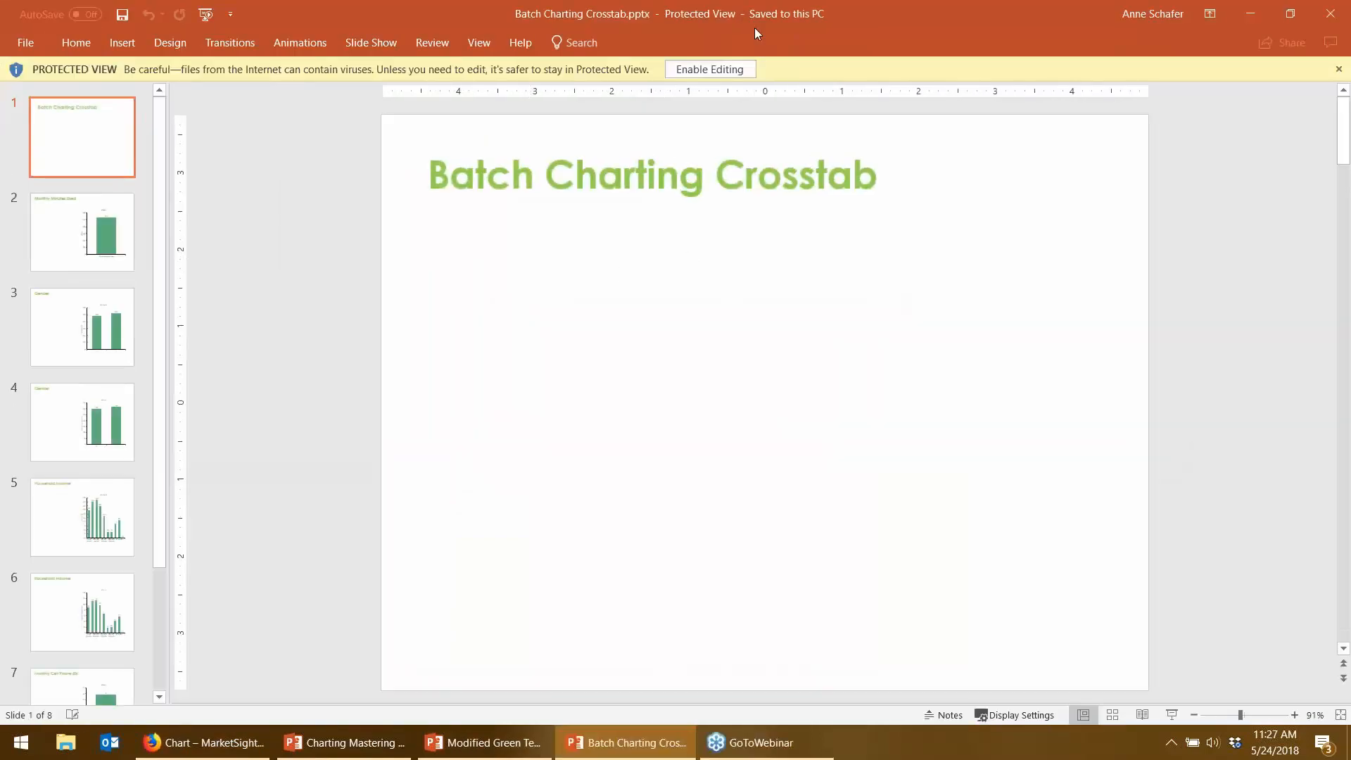
# - Enable editing and move past the Monthly Minutes Used and Gender slides to slide 5, Household Income
pyautogui.click(712, 70)
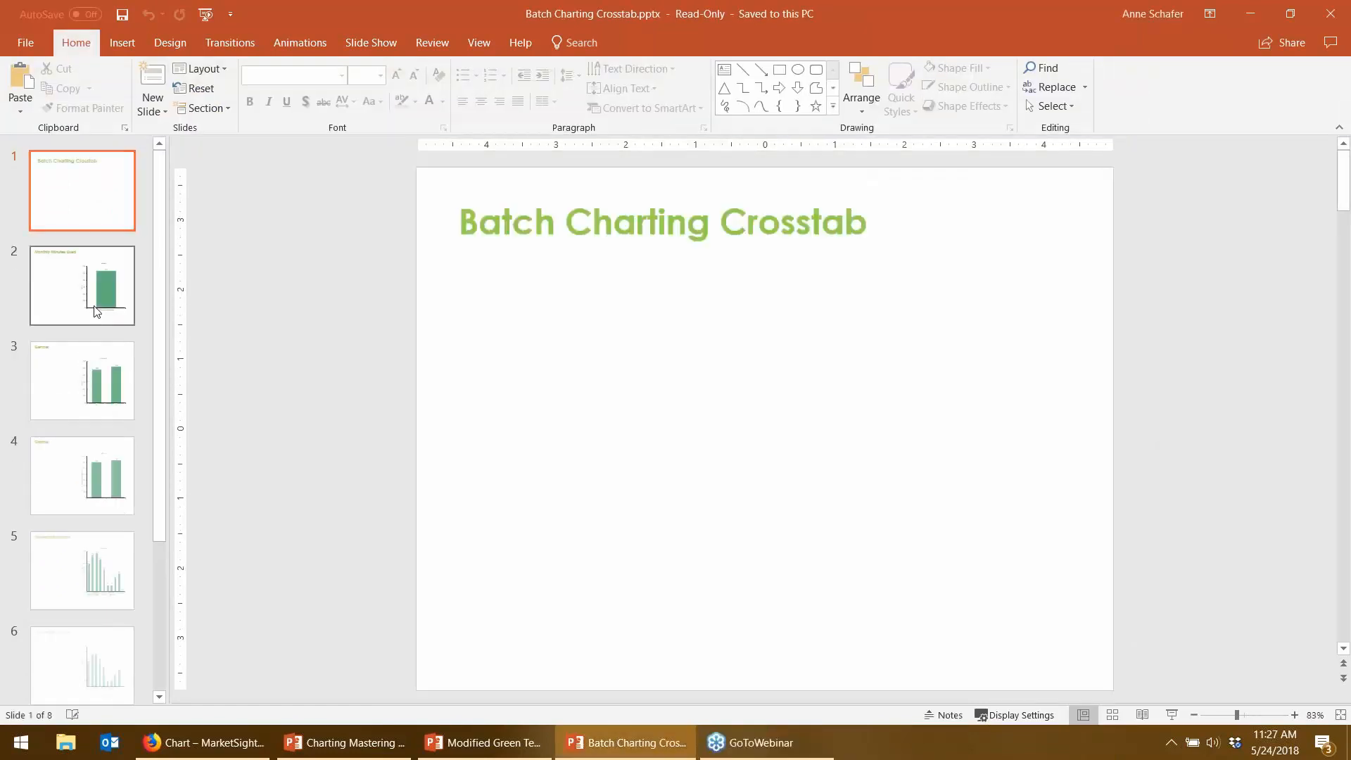
pyautogui.click(96, 312)
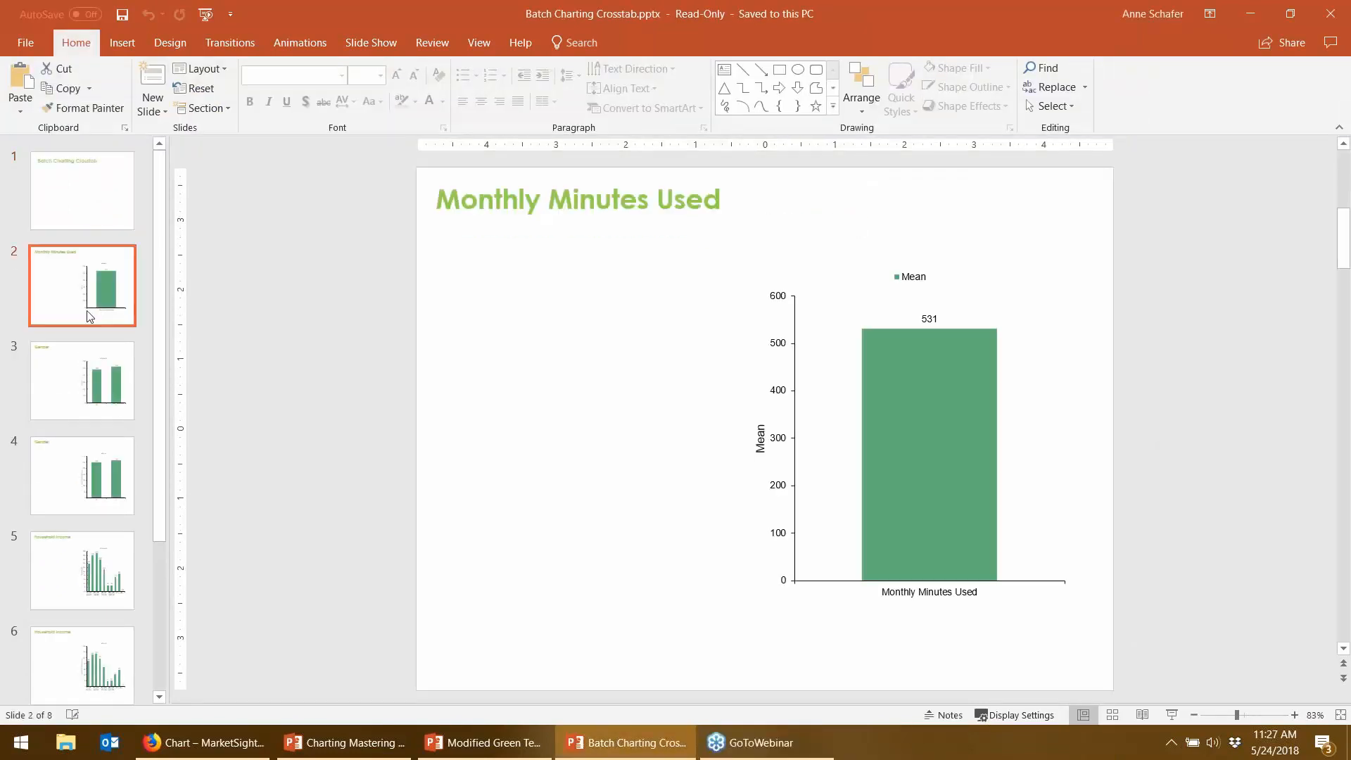
pyautogui.click(90, 486)
pyautogui.click(83, 589)
pyautogui.scroll(-3, 83, 589)
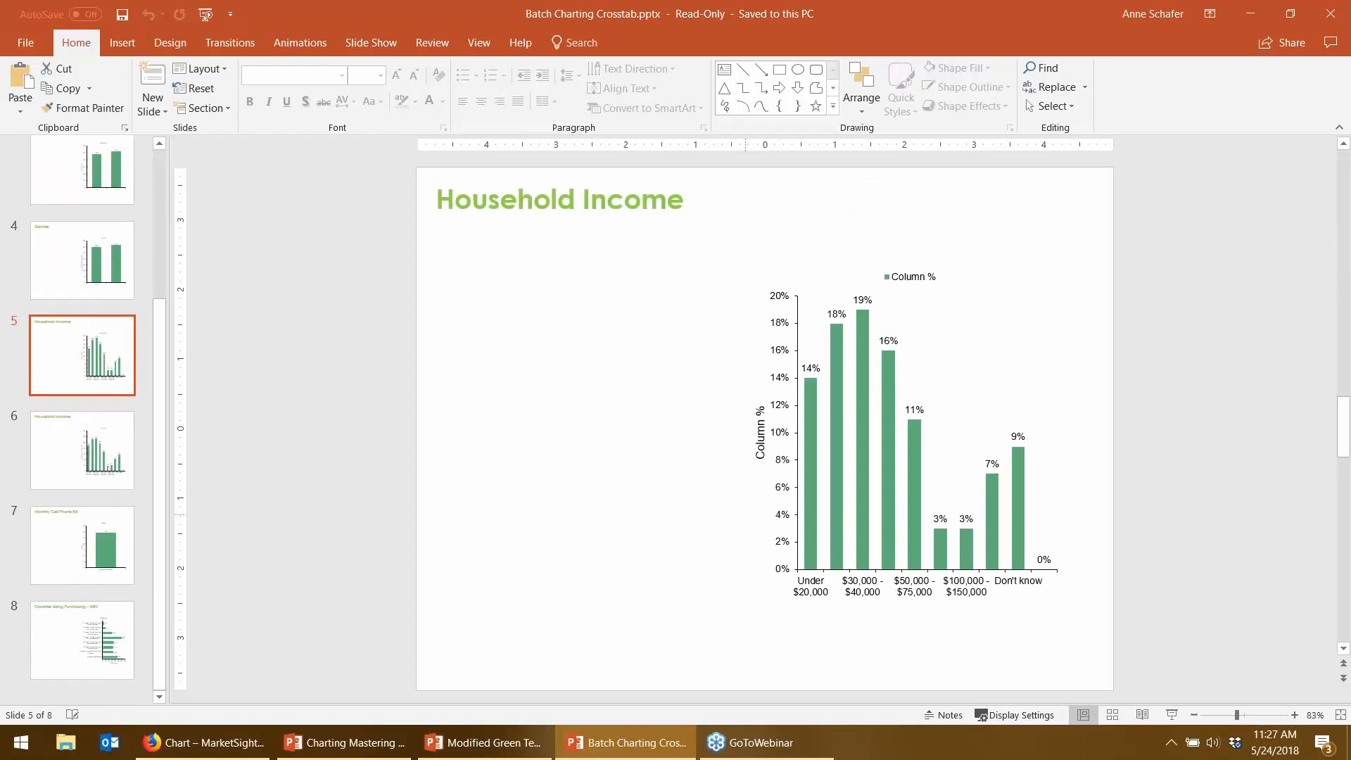
pyautogui.moveTo(454, 281); pyautogui.dragTo(714, 610)
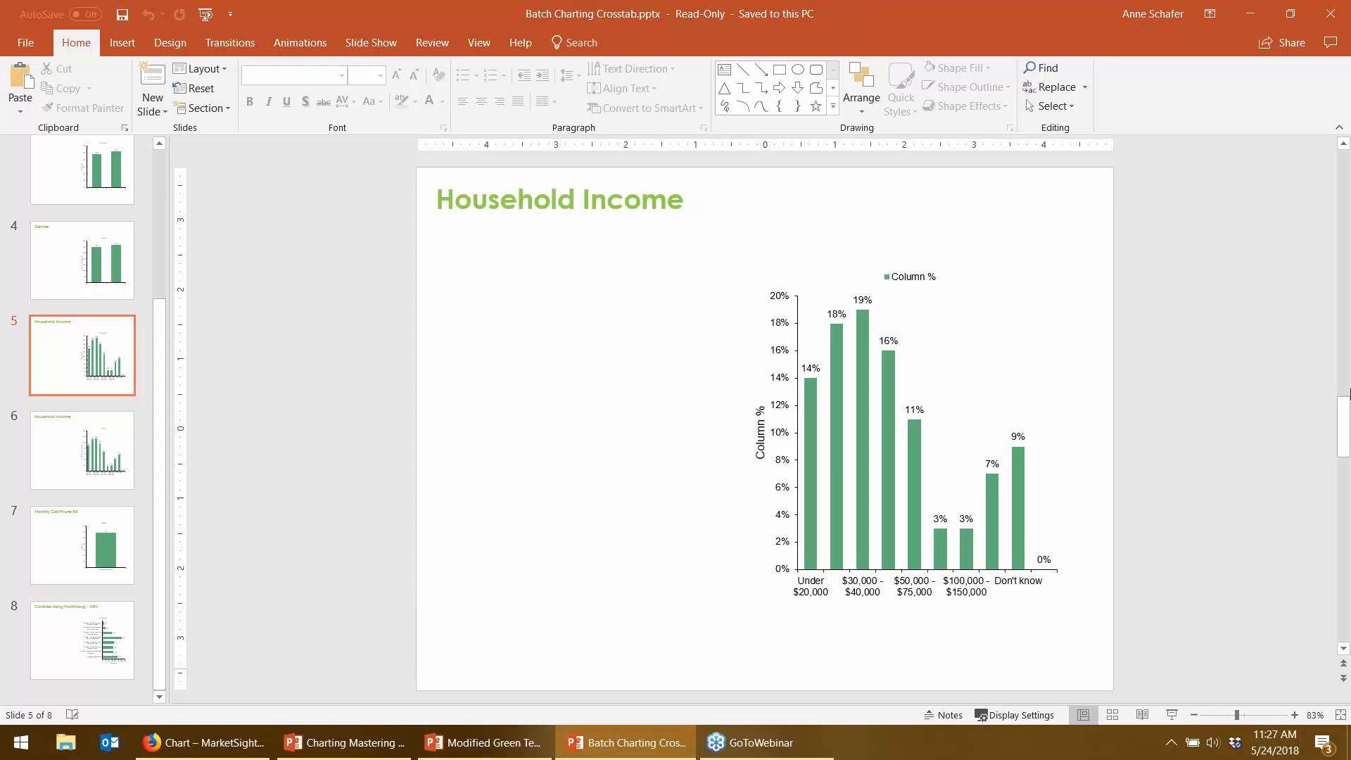
# - Close the batch deck, look through the Modified Green Template's chart slides, and close it
pyautogui.click(1332, 14)
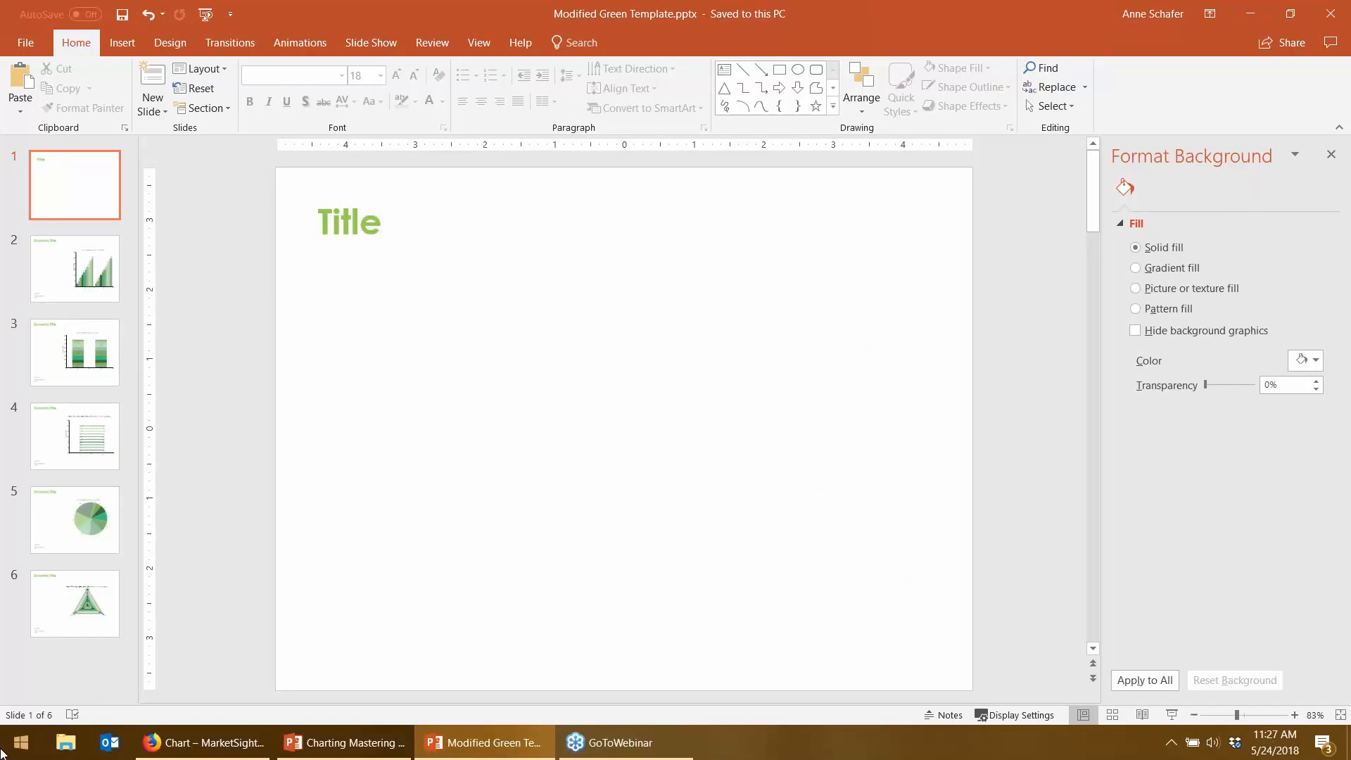
pyautogui.click(78, 227)
pyautogui.click(73, 415)
pyautogui.click(96, 526)
pyautogui.click(98, 584)
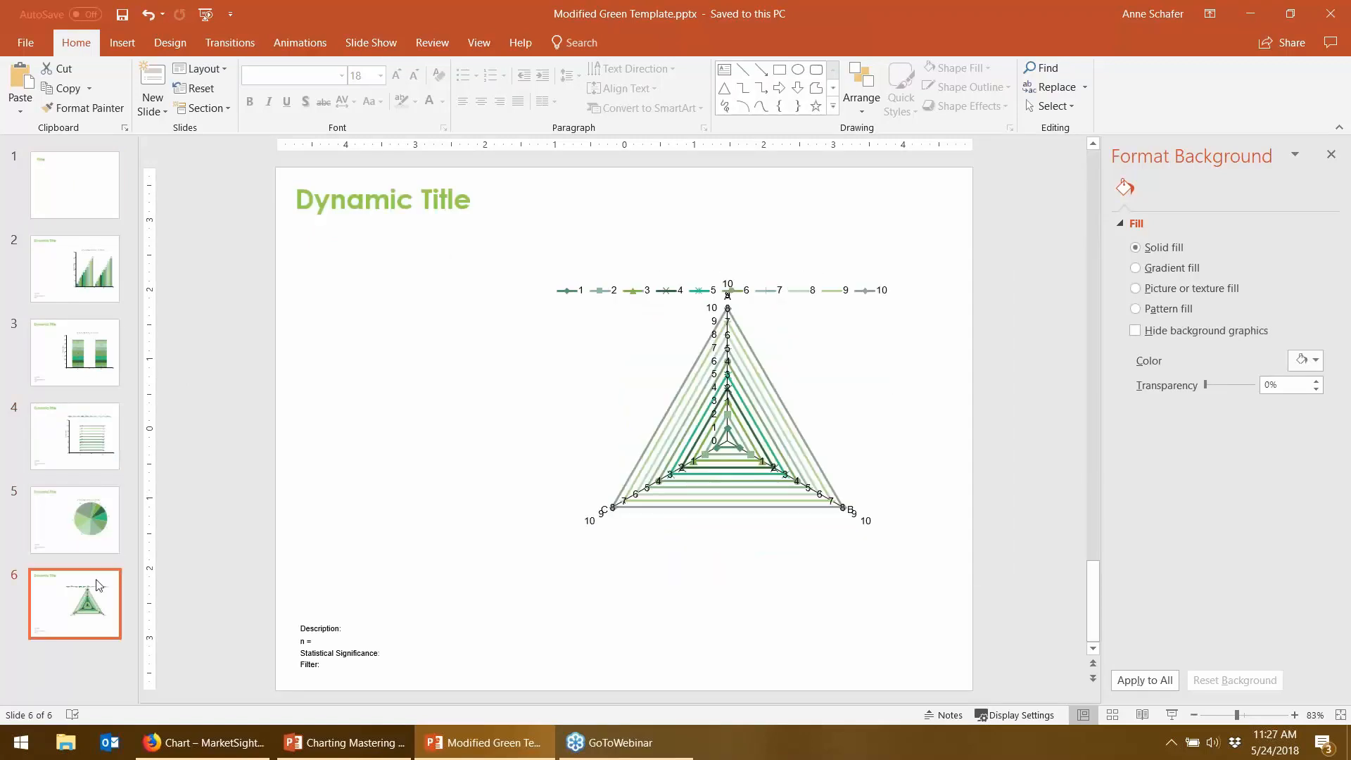
pyautogui.click(1332, 8)
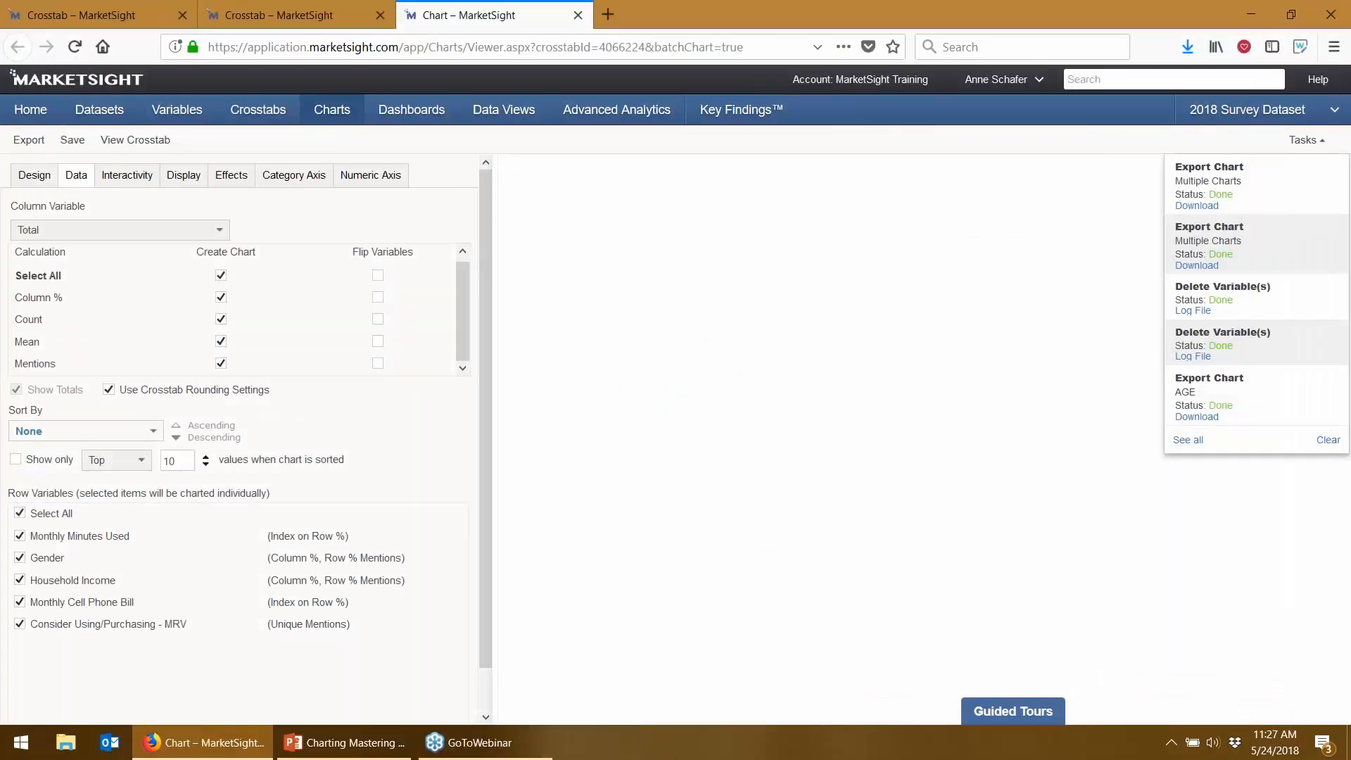
# - Close MarketSight's batch chart page without saving and go to the Charts list
pyautogui.click(577, 16)
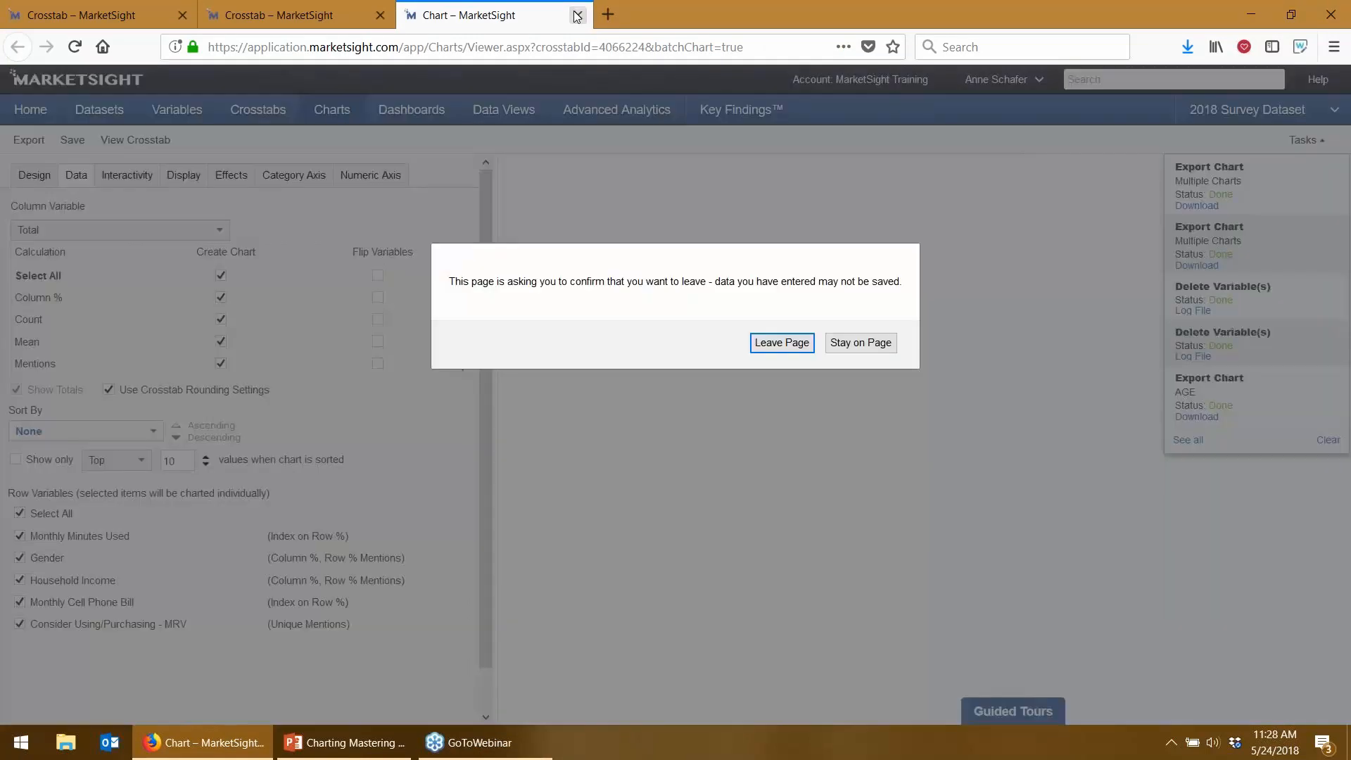
pyautogui.press('Return')
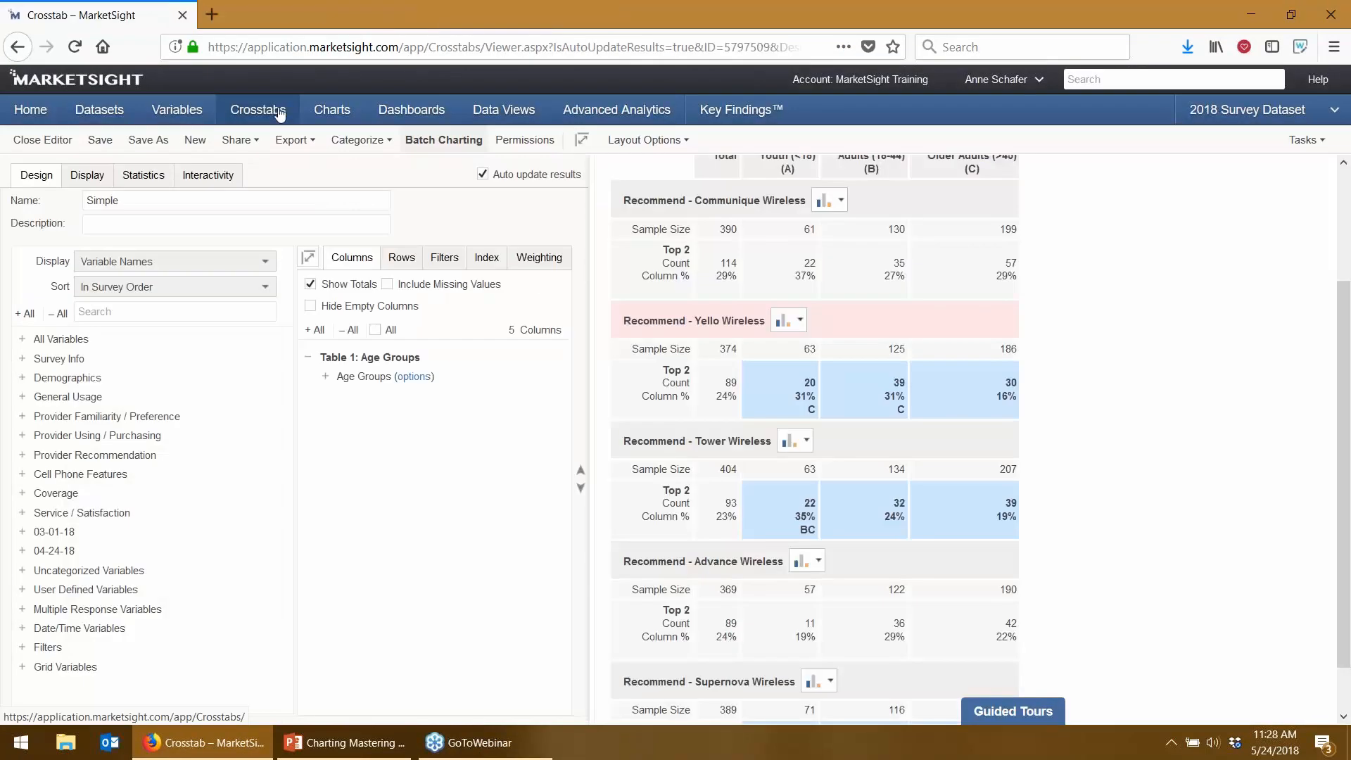
pyautogui.click(326, 118)
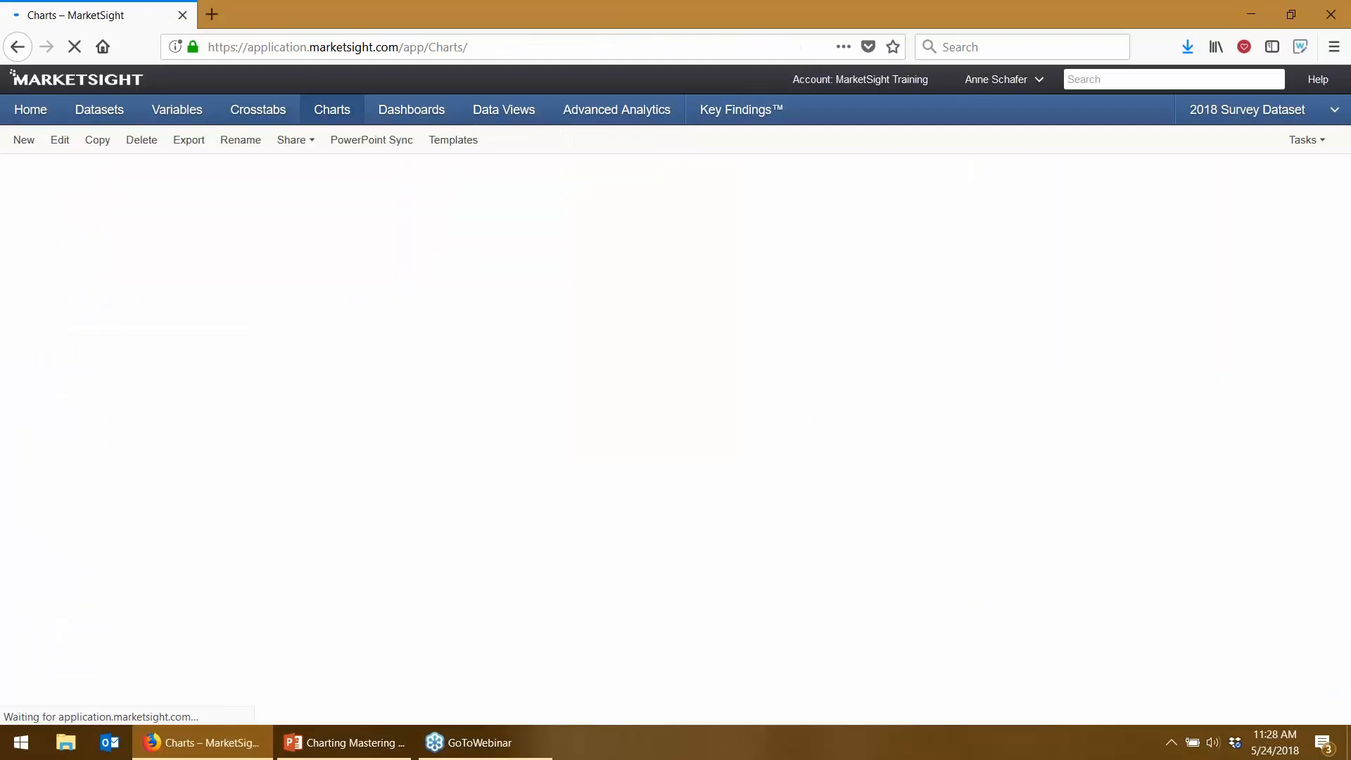
# - Open the Household Income chart showing the top 3 brackets at 19%, 18% and 16%
pyautogui.click(121, 383)
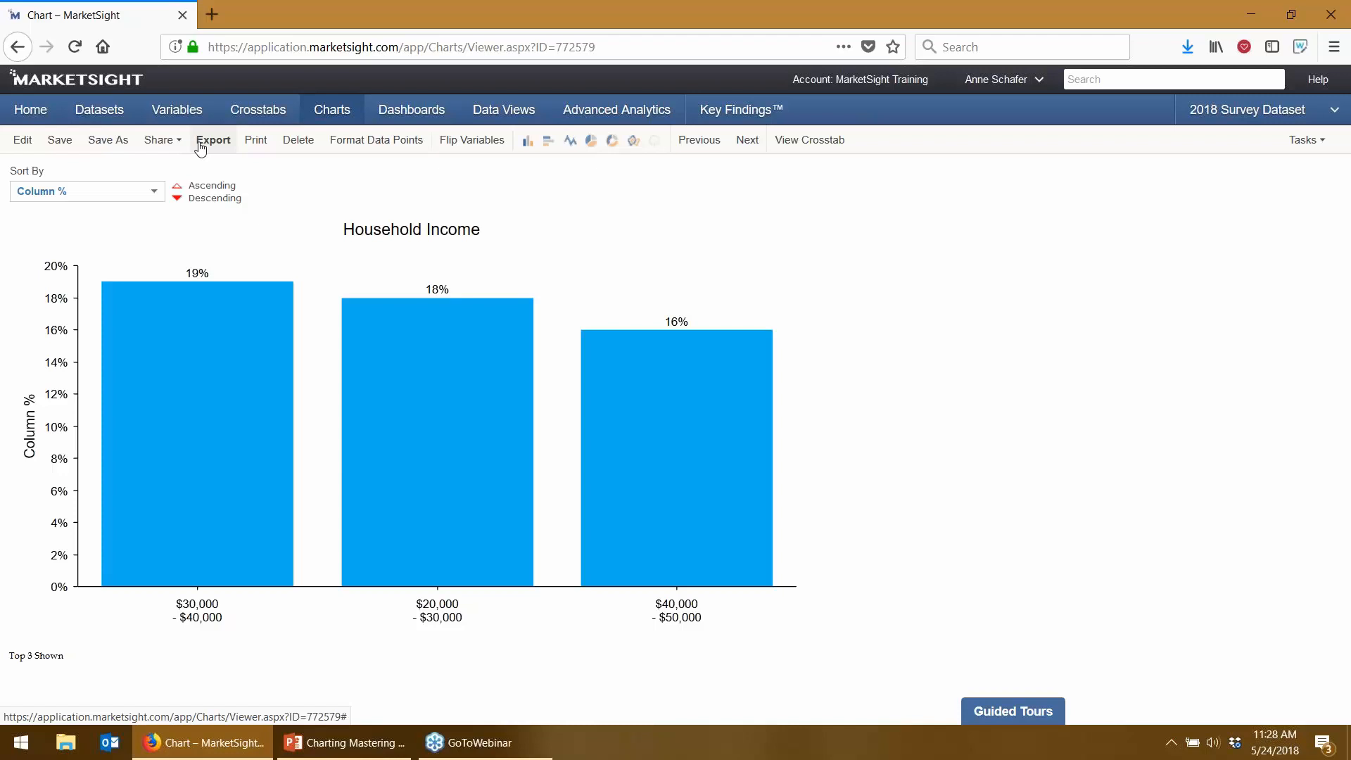
pyautogui.moveTo(230, 283)
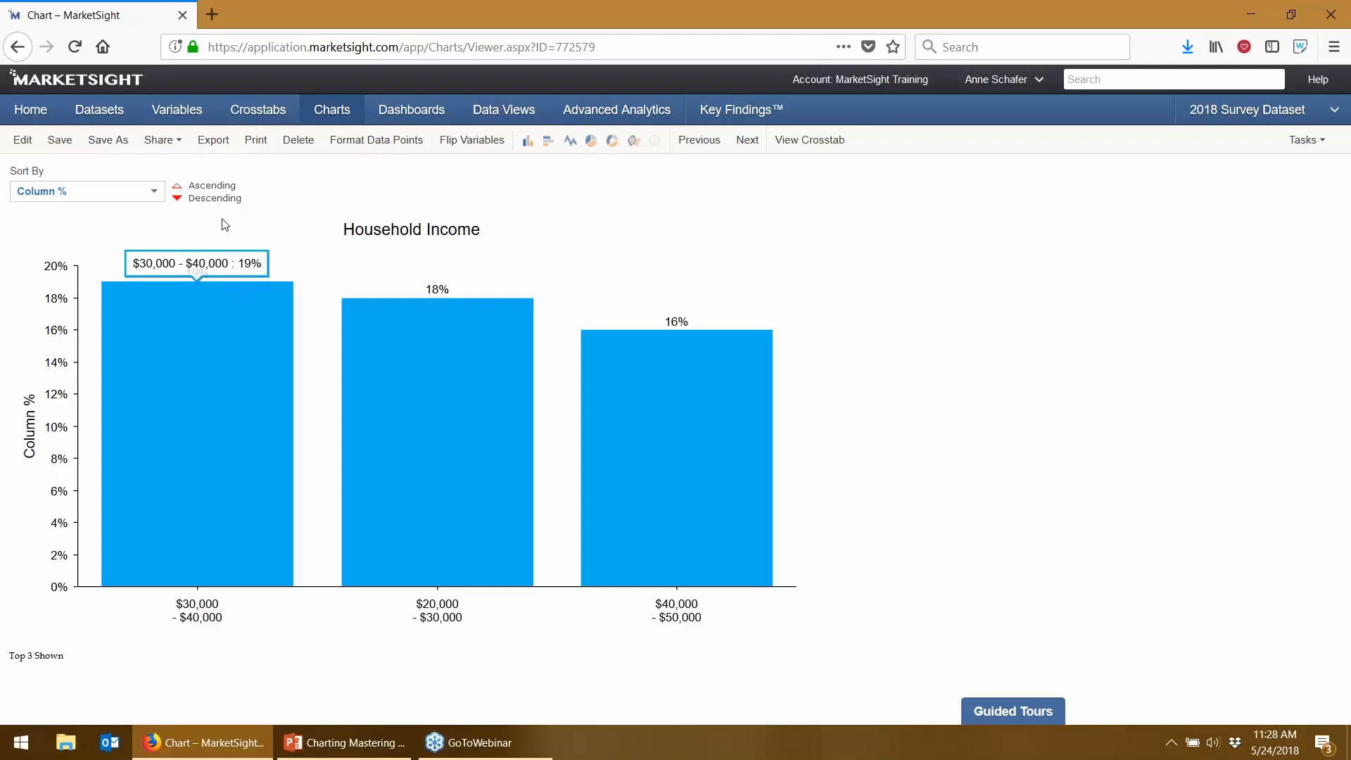
# - Export with Modified Green Template, save the file as MarketSight Chart - Household Income.pptx, and show downloads
pyautogui.click(212, 148)
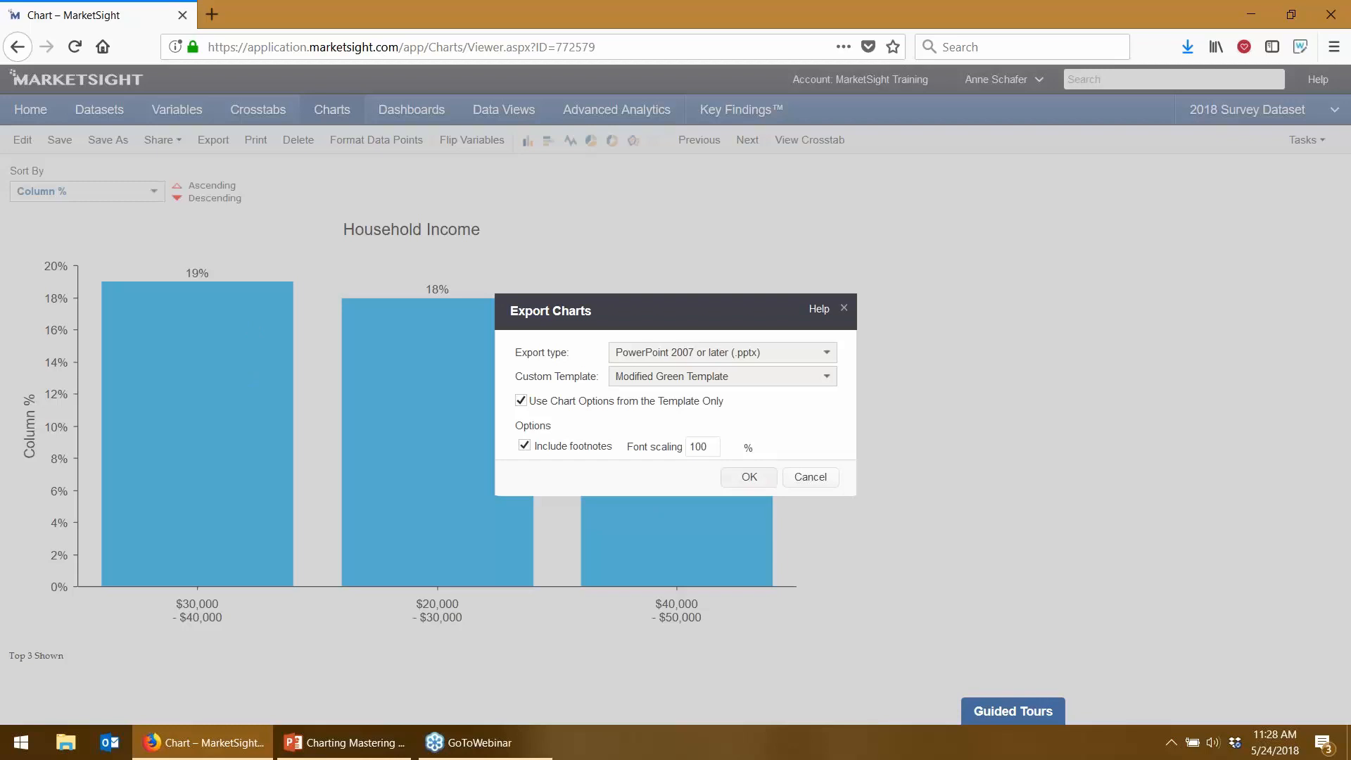
pyautogui.click(749, 476)
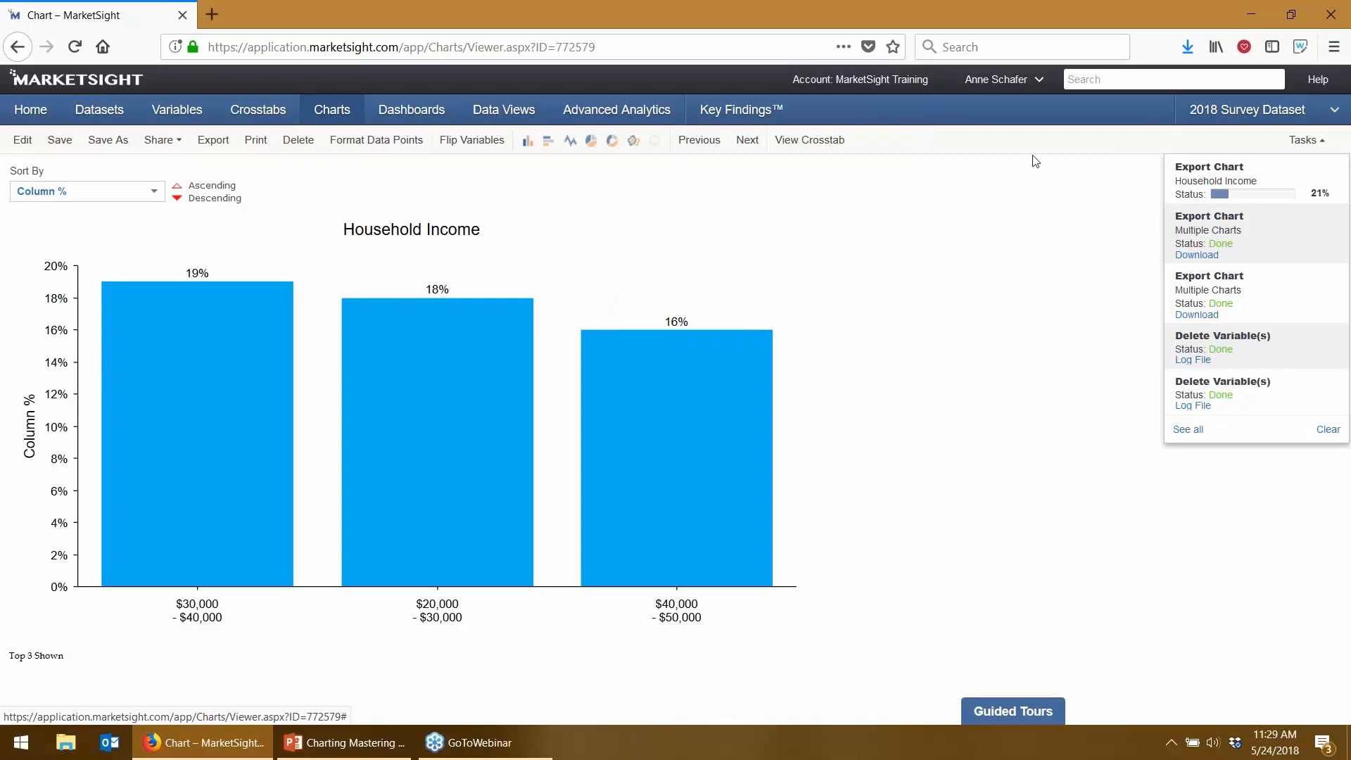
pyautogui.click(1182, 205)
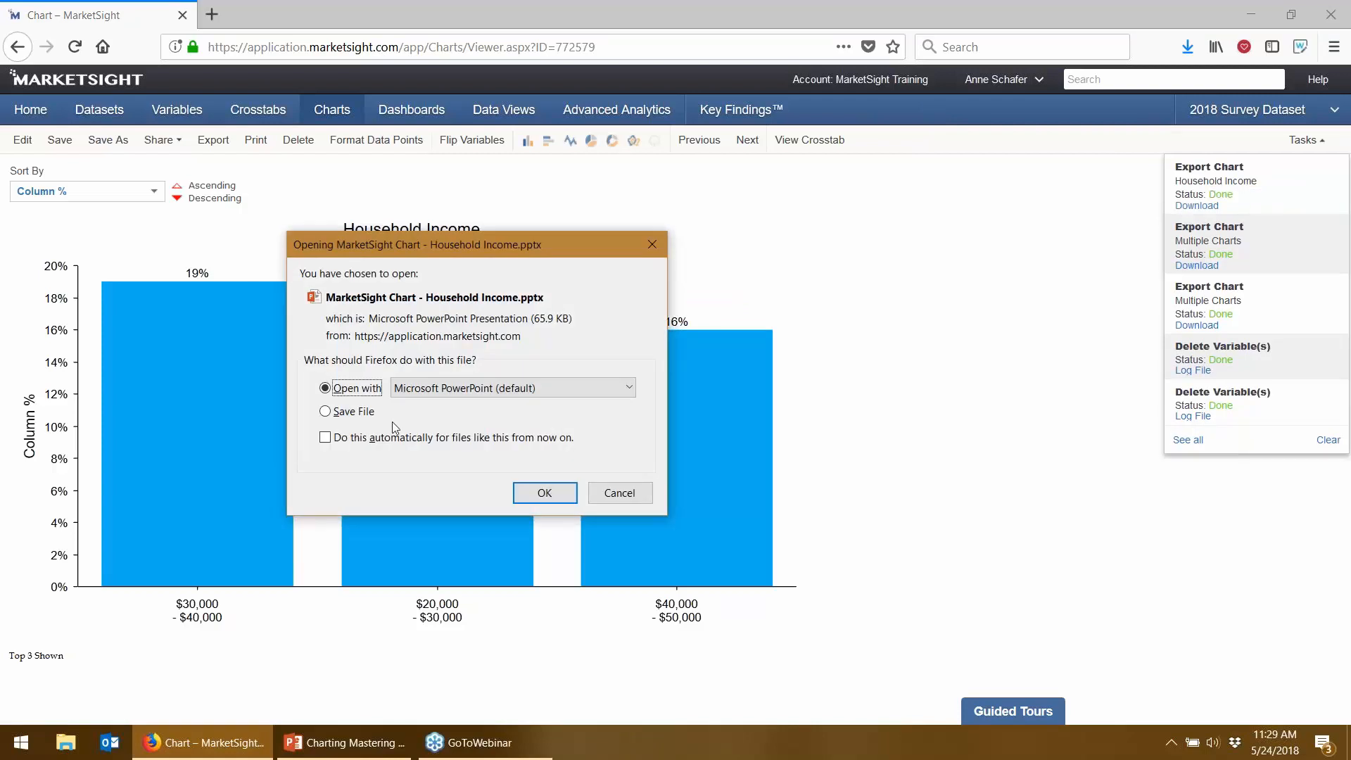
pyautogui.click(374, 414)
pyautogui.click(536, 495)
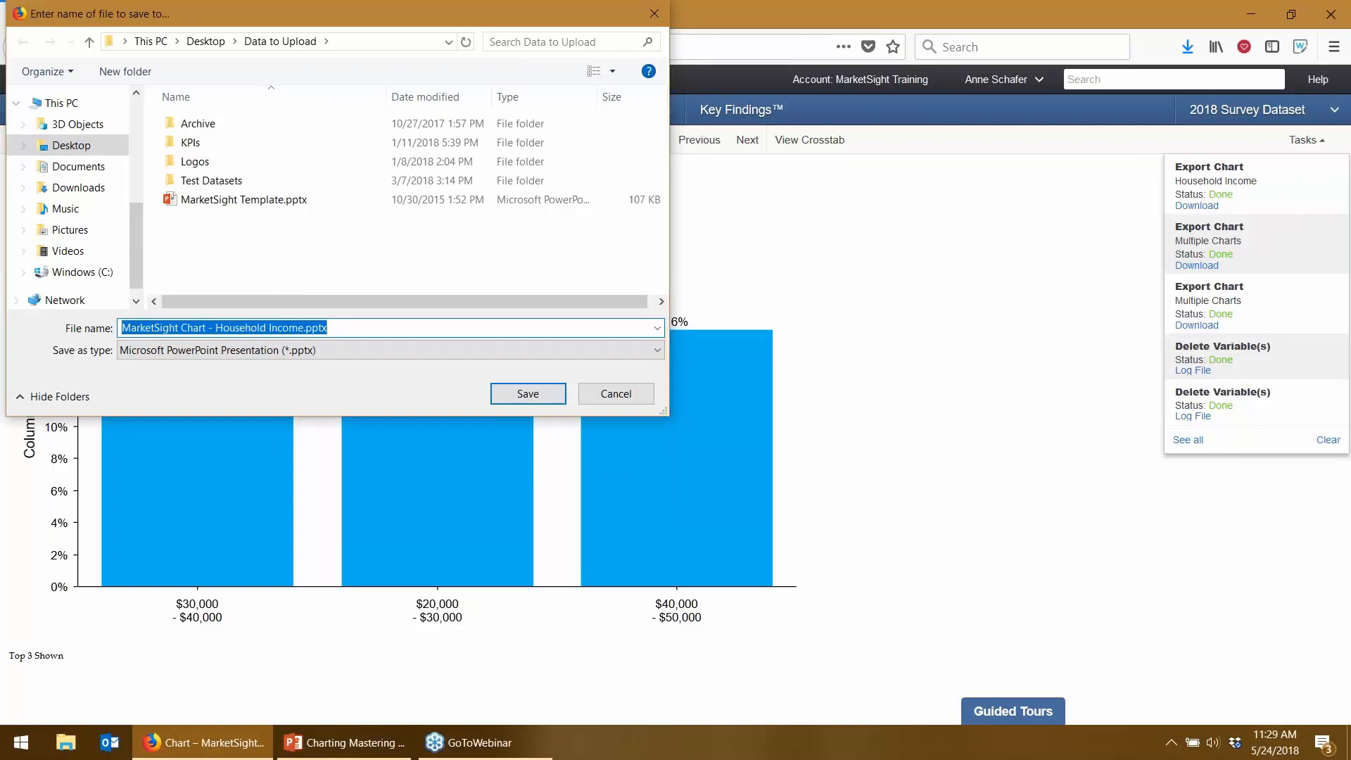
pyautogui.click(62, 146)
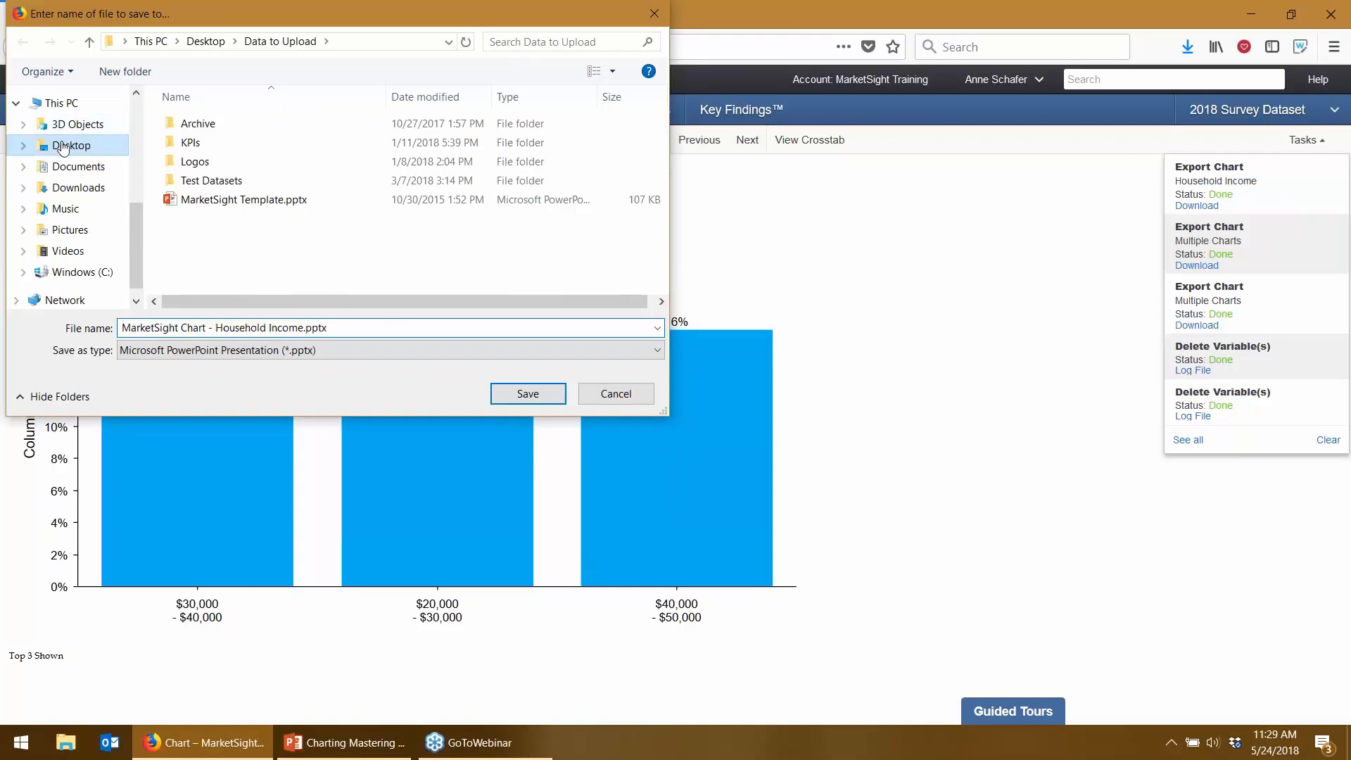
pyautogui.click(527, 394)
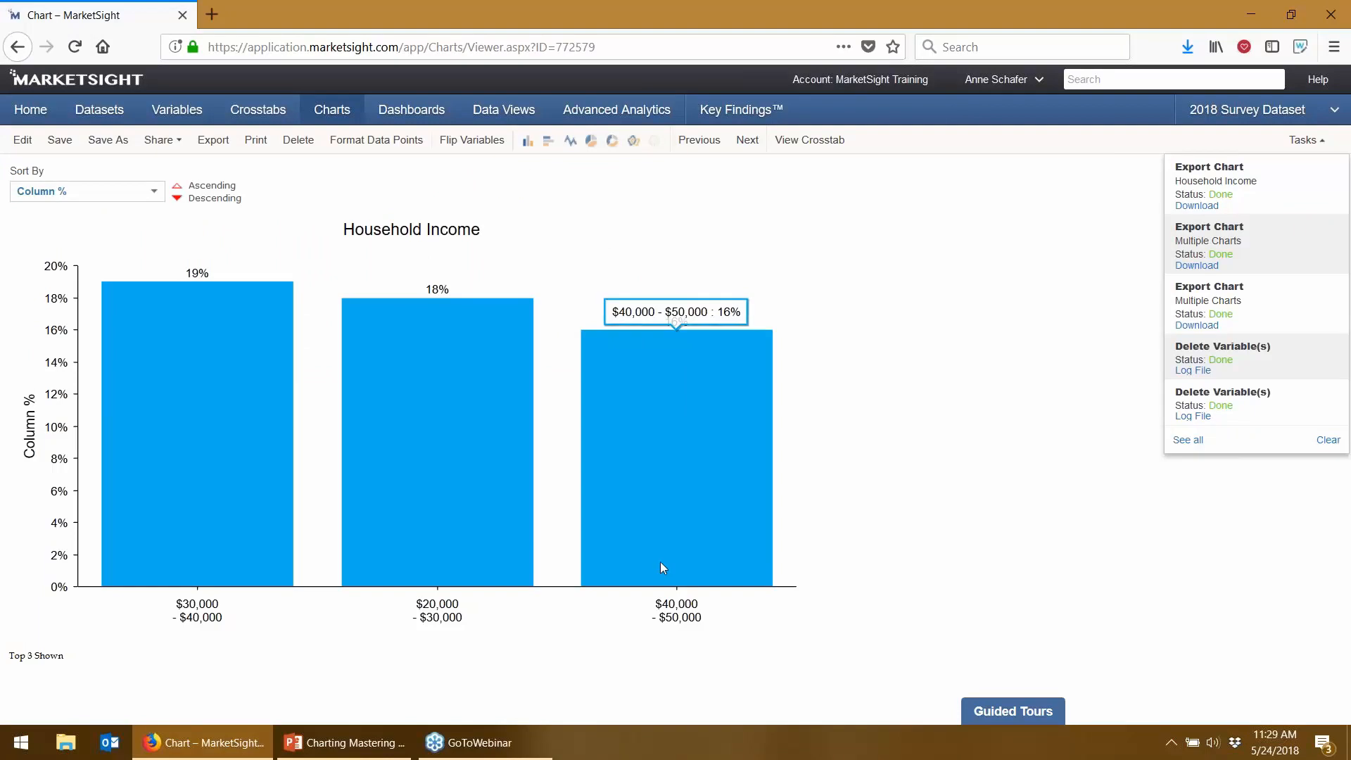
pyautogui.click(1192, 48)
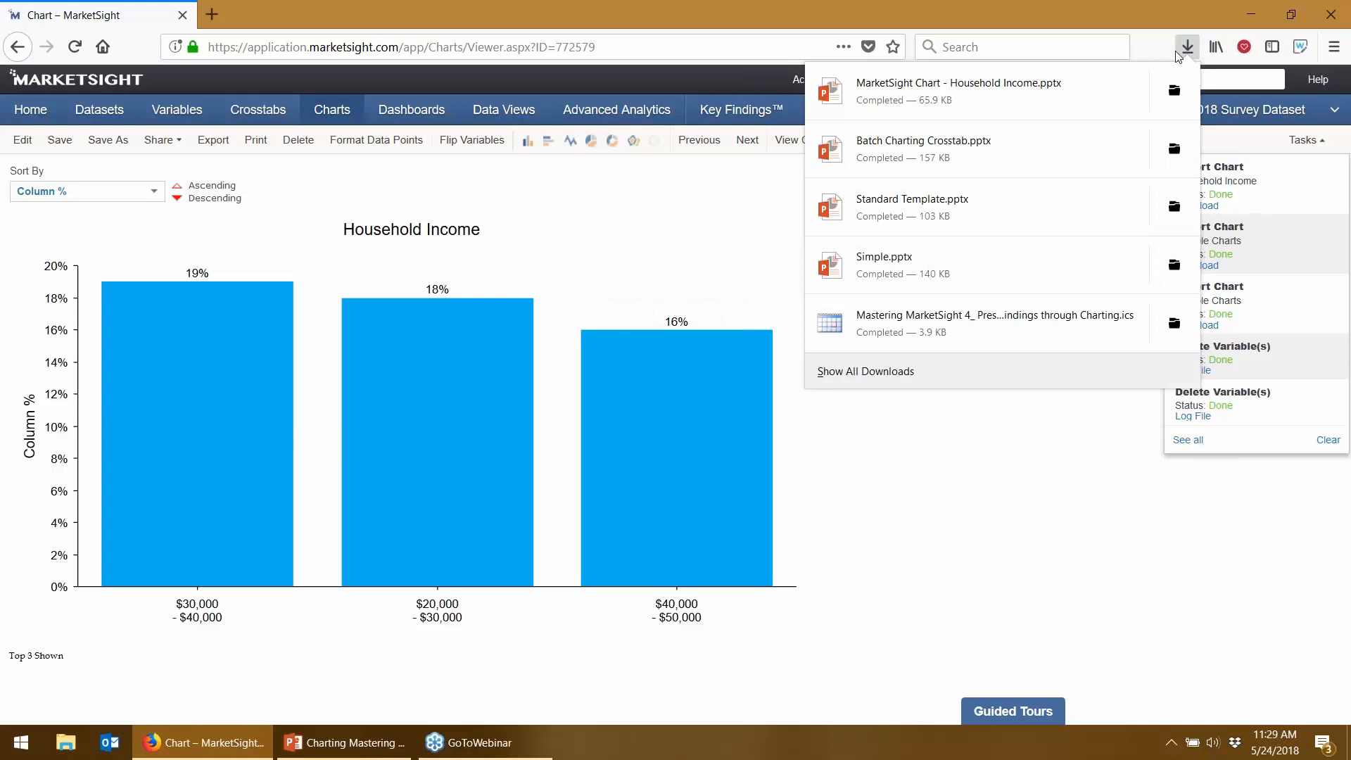
# - Open MarketSight Chart - Household Income.pptx with editing enabled, inspect its chart, then return to MarketSight
pyautogui.click(1032, 105)
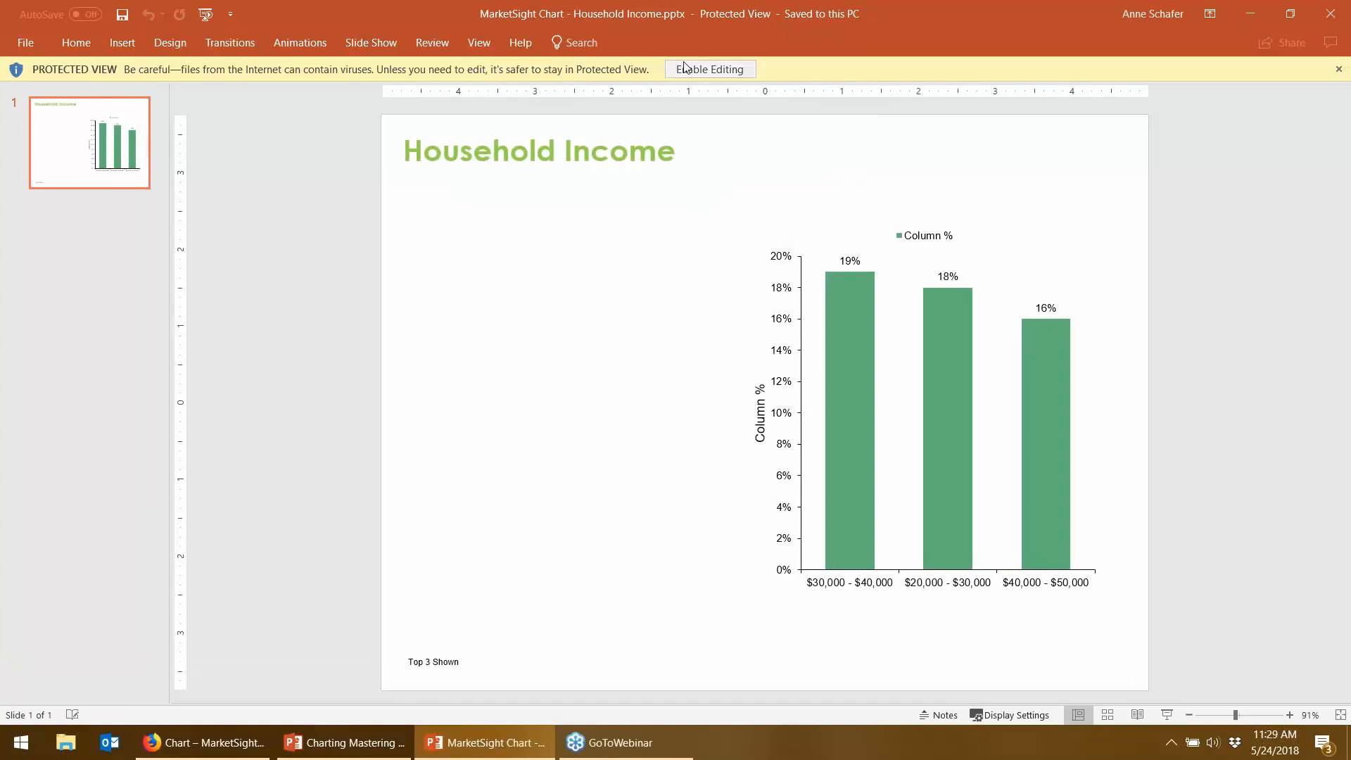
pyautogui.click(685, 67)
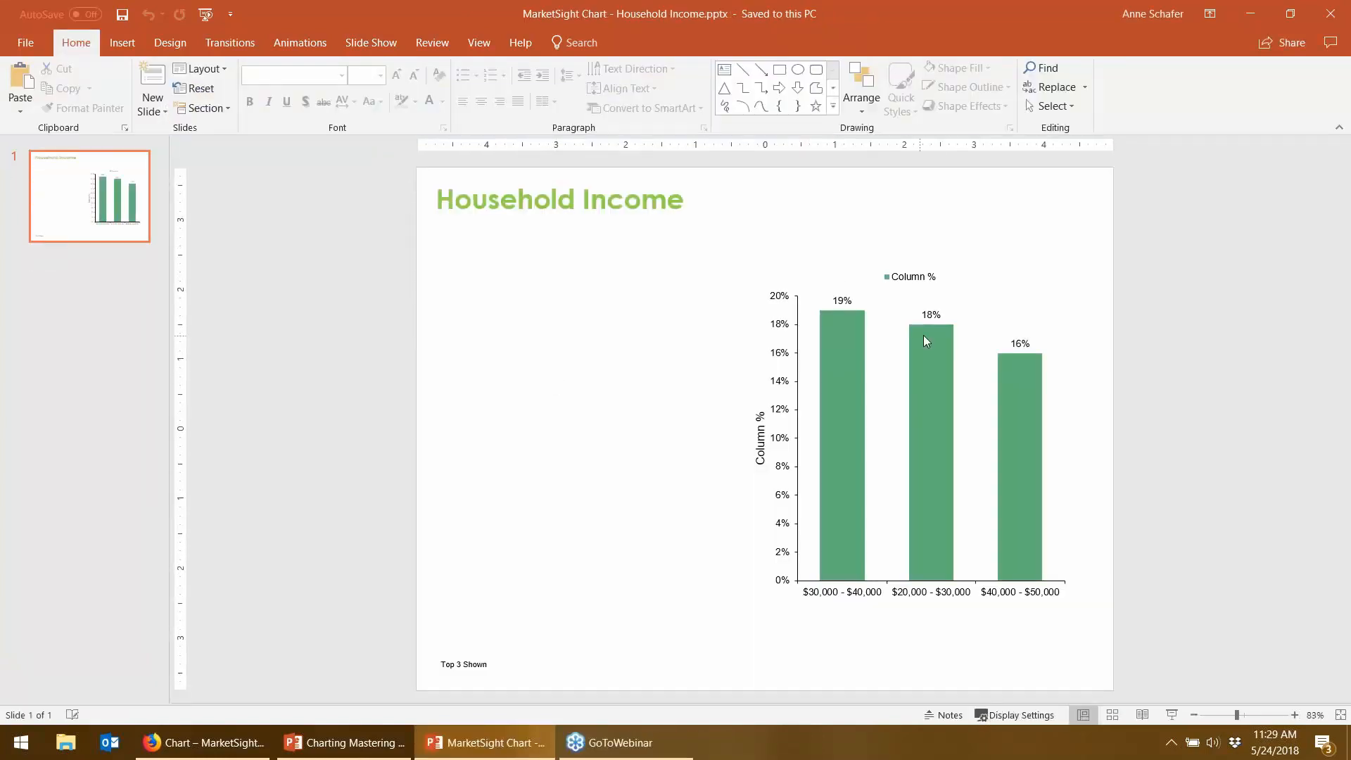
pyautogui.moveTo(919, 415)
pyautogui.click(206, 745)
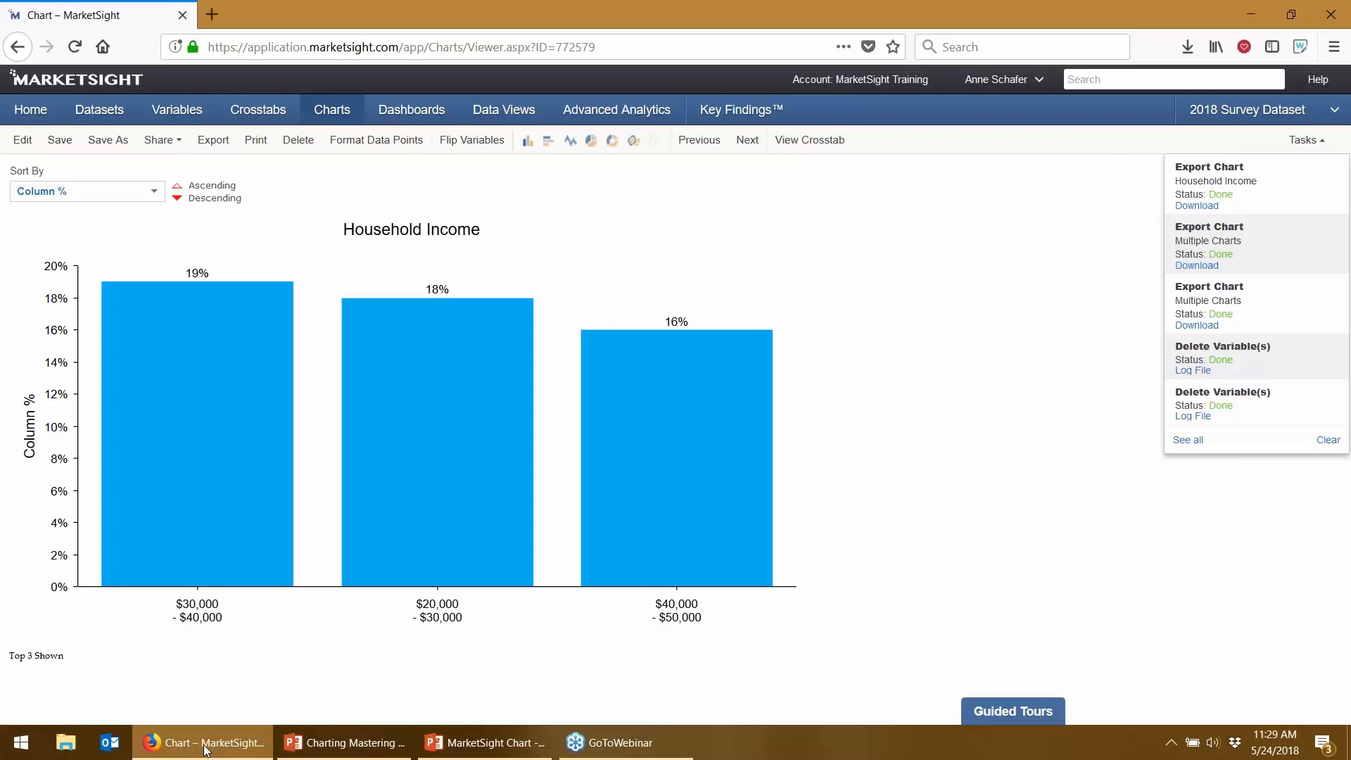
# - Go to Datasets, select 2018 Survey Dataset Appended in the Training folder, and list its charts
pyautogui.moveTo(131, 330)
pyautogui.click(98, 108)
pyautogui.click(99, 108)
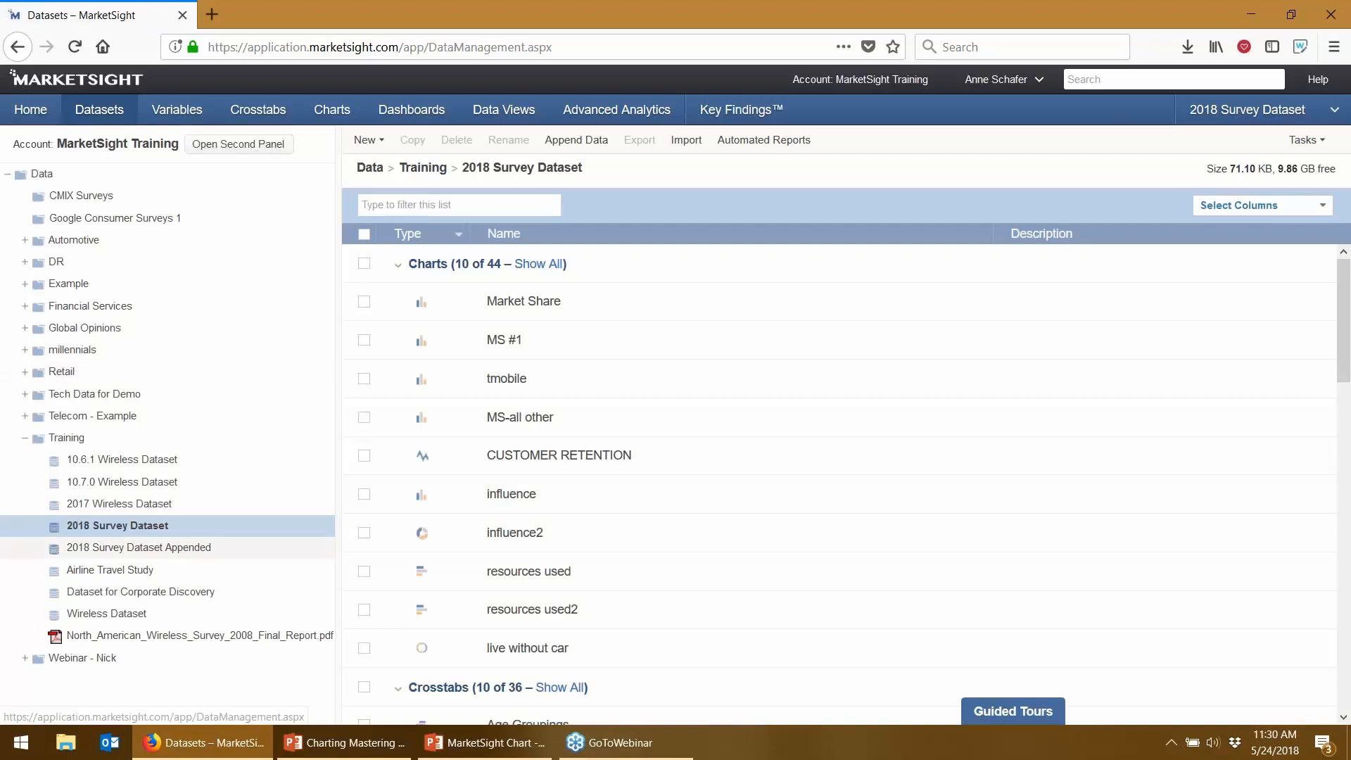
pyautogui.click(121, 553)
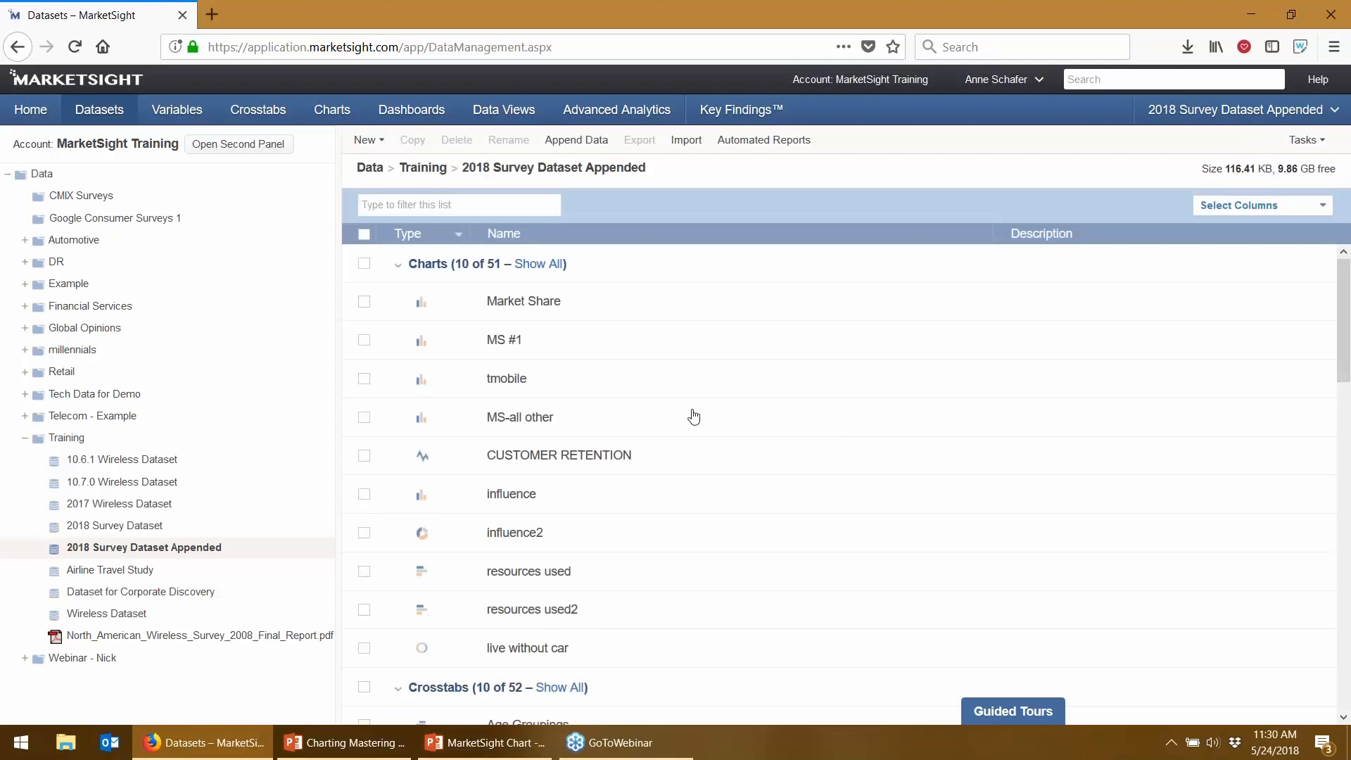
pyautogui.click(332, 117)
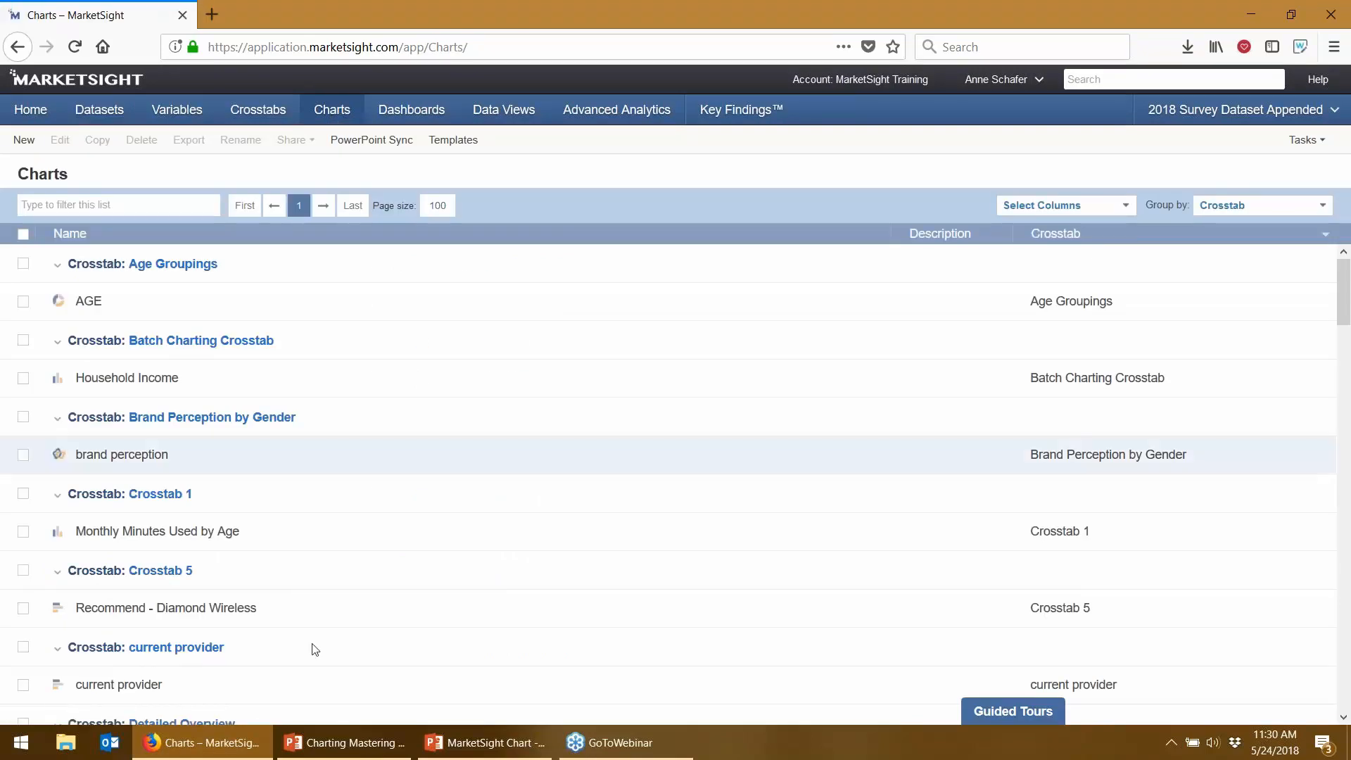
pyautogui.scroll(-2, 134, 304)
pyautogui.click(133, 304)
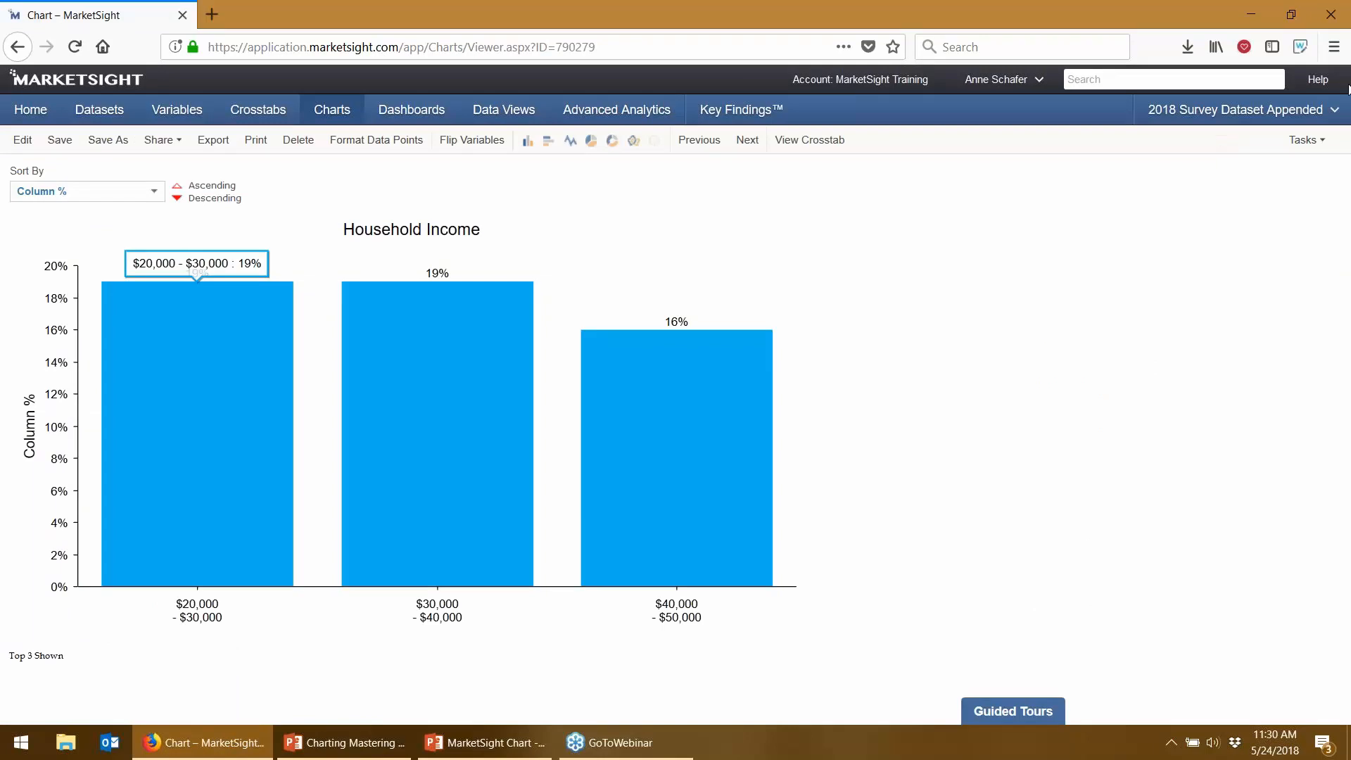
pyautogui.moveTo(1199, 116)
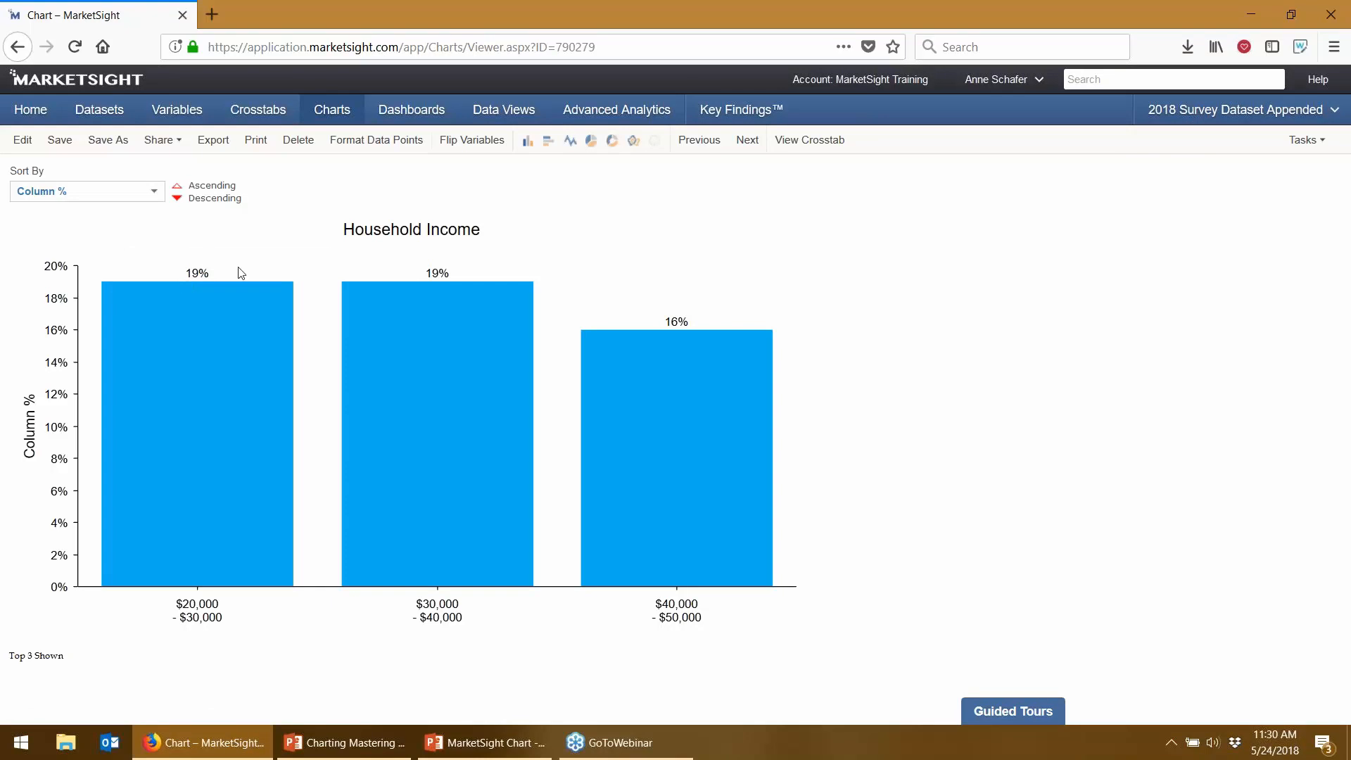
pyautogui.click(508, 749)
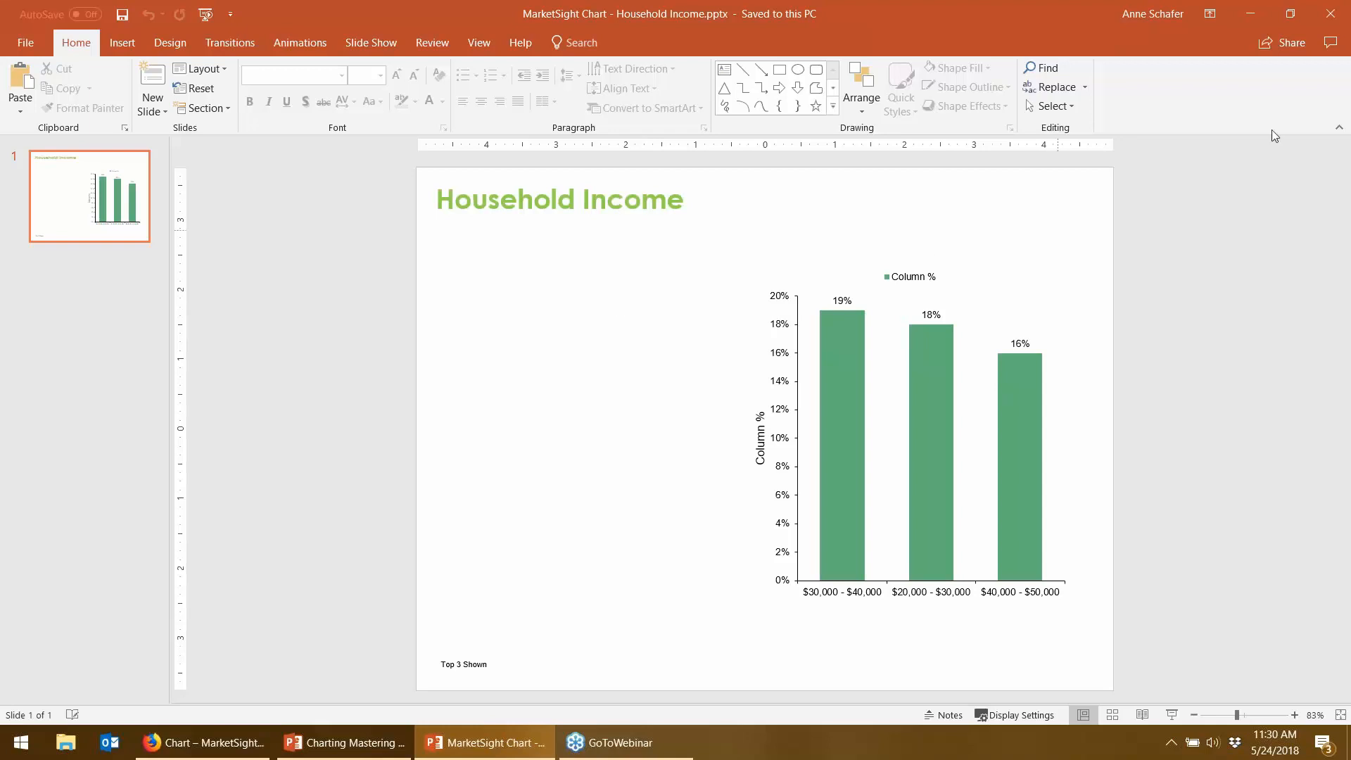
pyautogui.click(1248, 16)
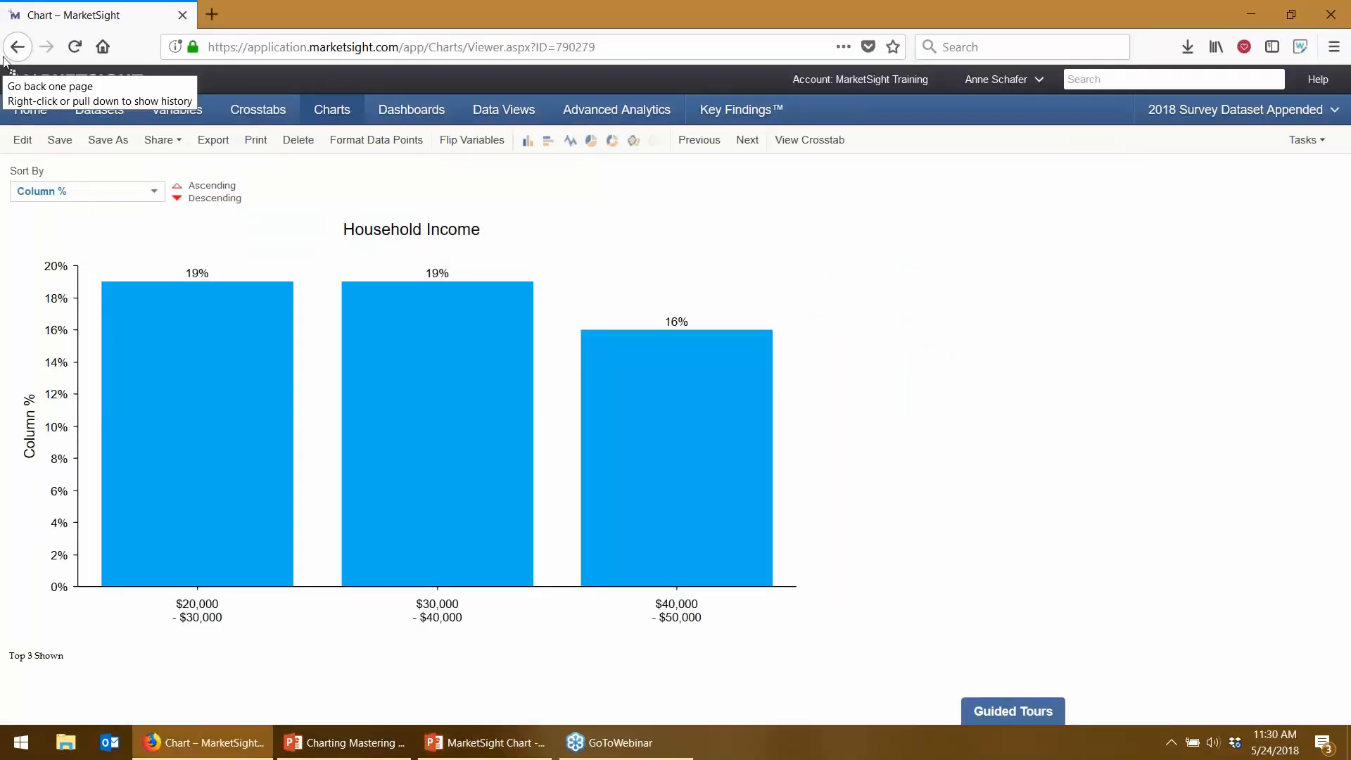
pyautogui.click(344, 111)
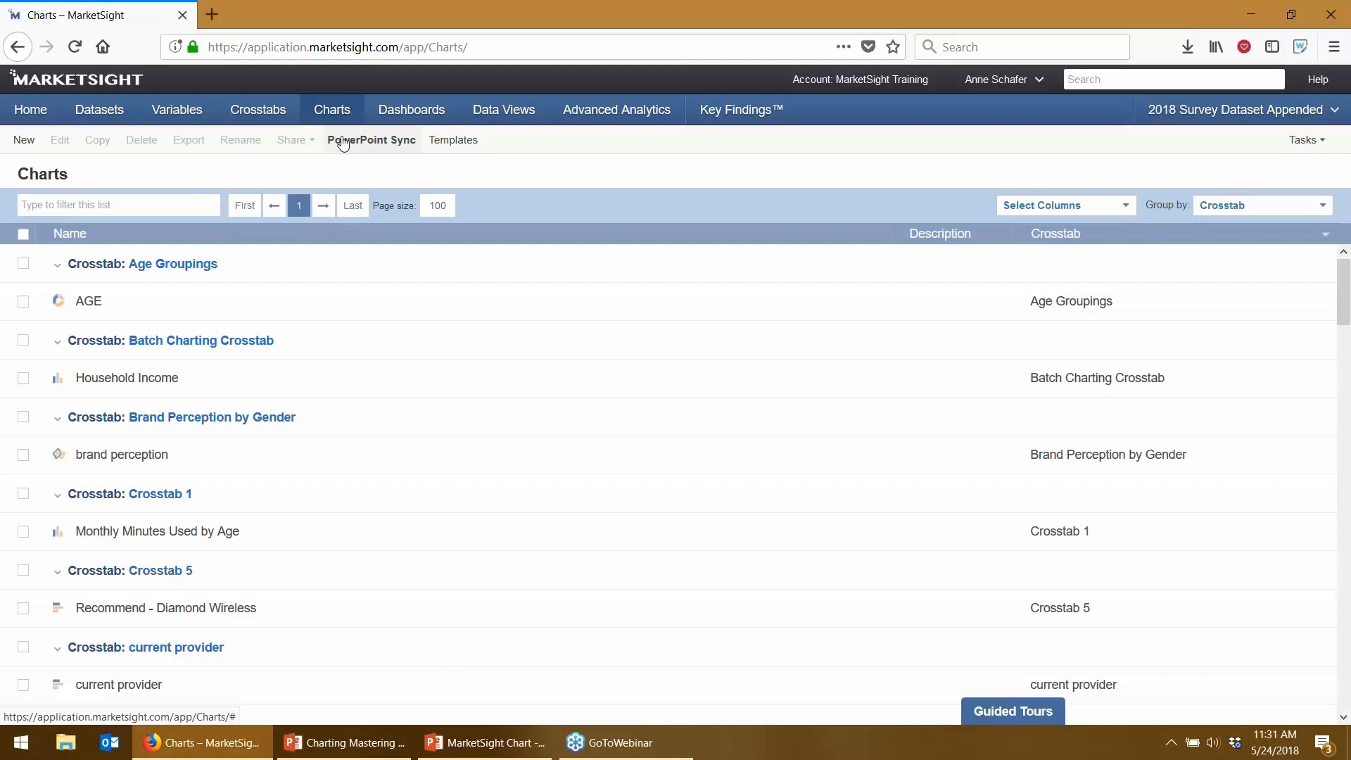
# - Start a PowerPoint Sync and select the Household Income presentation to update
pyautogui.click(343, 142)
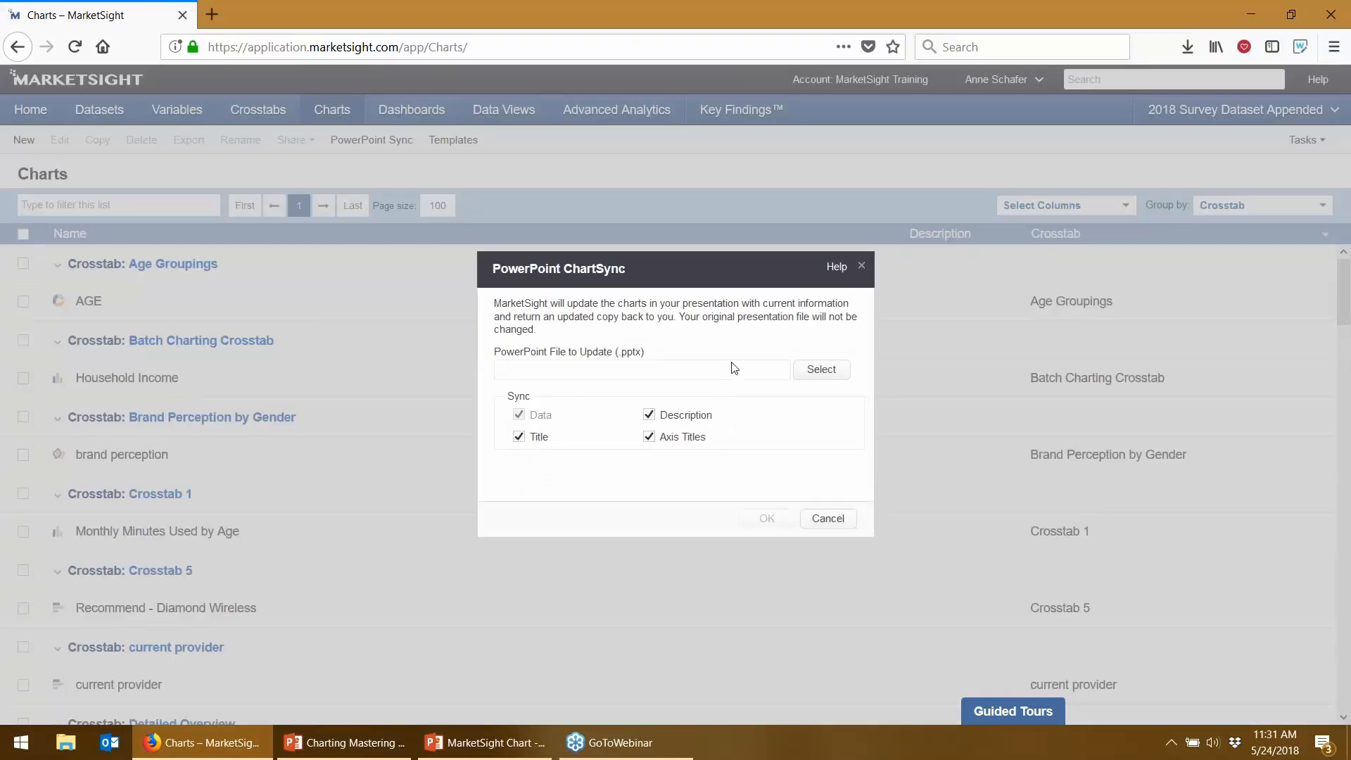
pyautogui.click(821, 368)
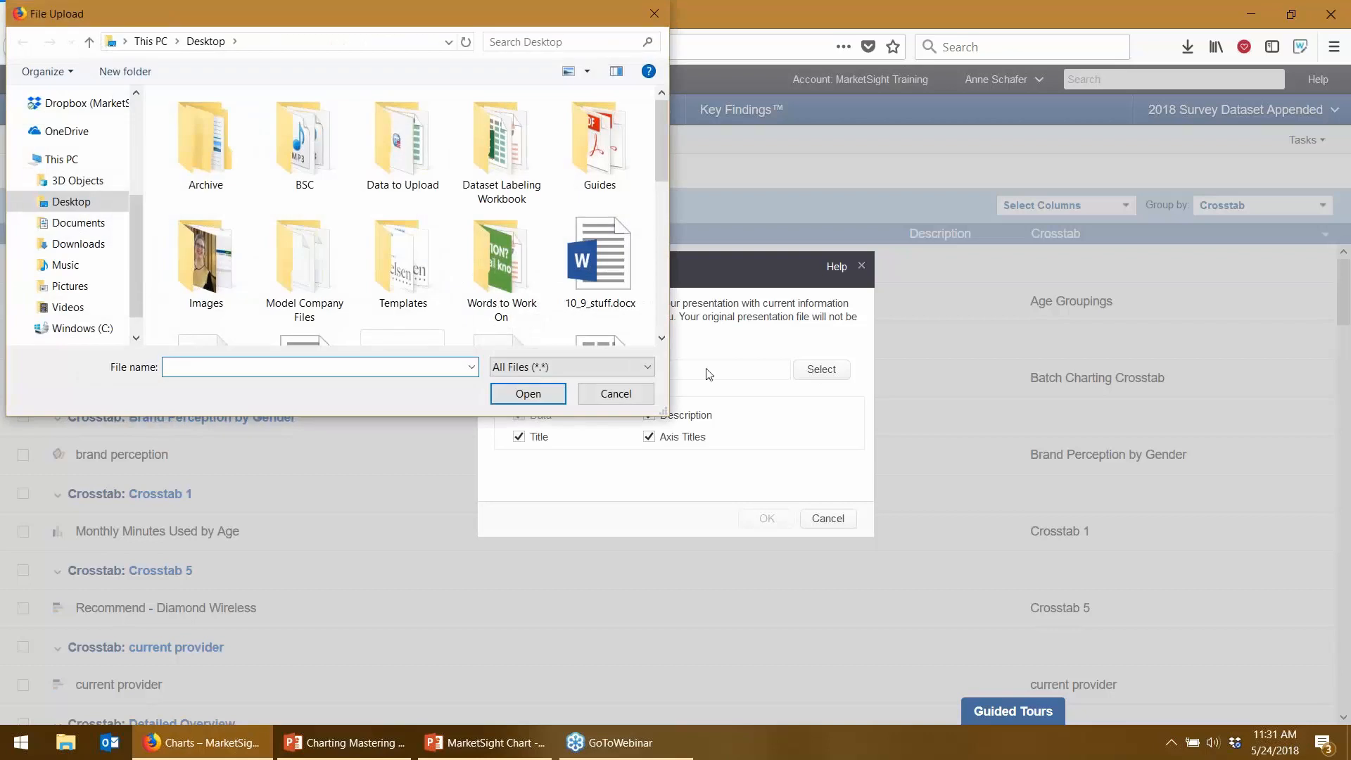
pyautogui.scroll(-1, 667, 305)
pyautogui.scroll(-1, 662, 305)
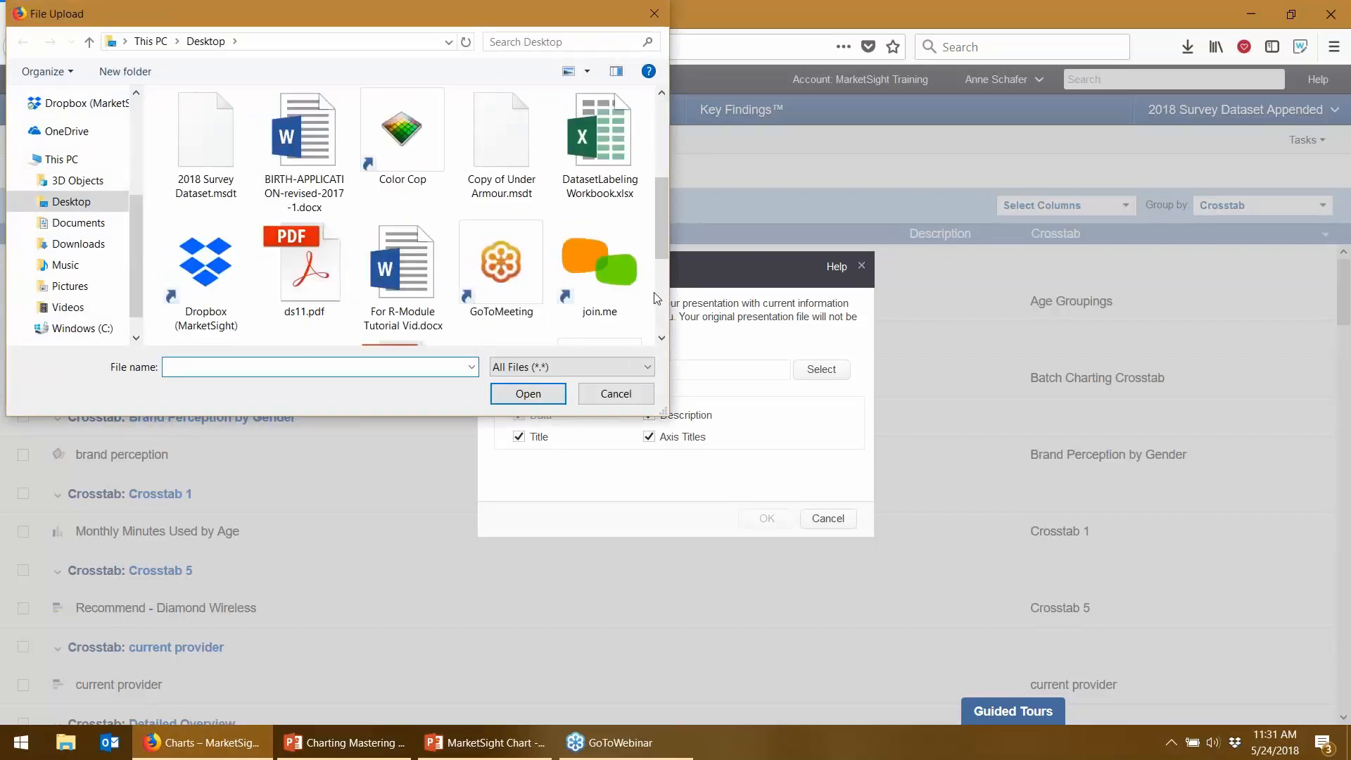
pyautogui.scroll(-3, 664, 293)
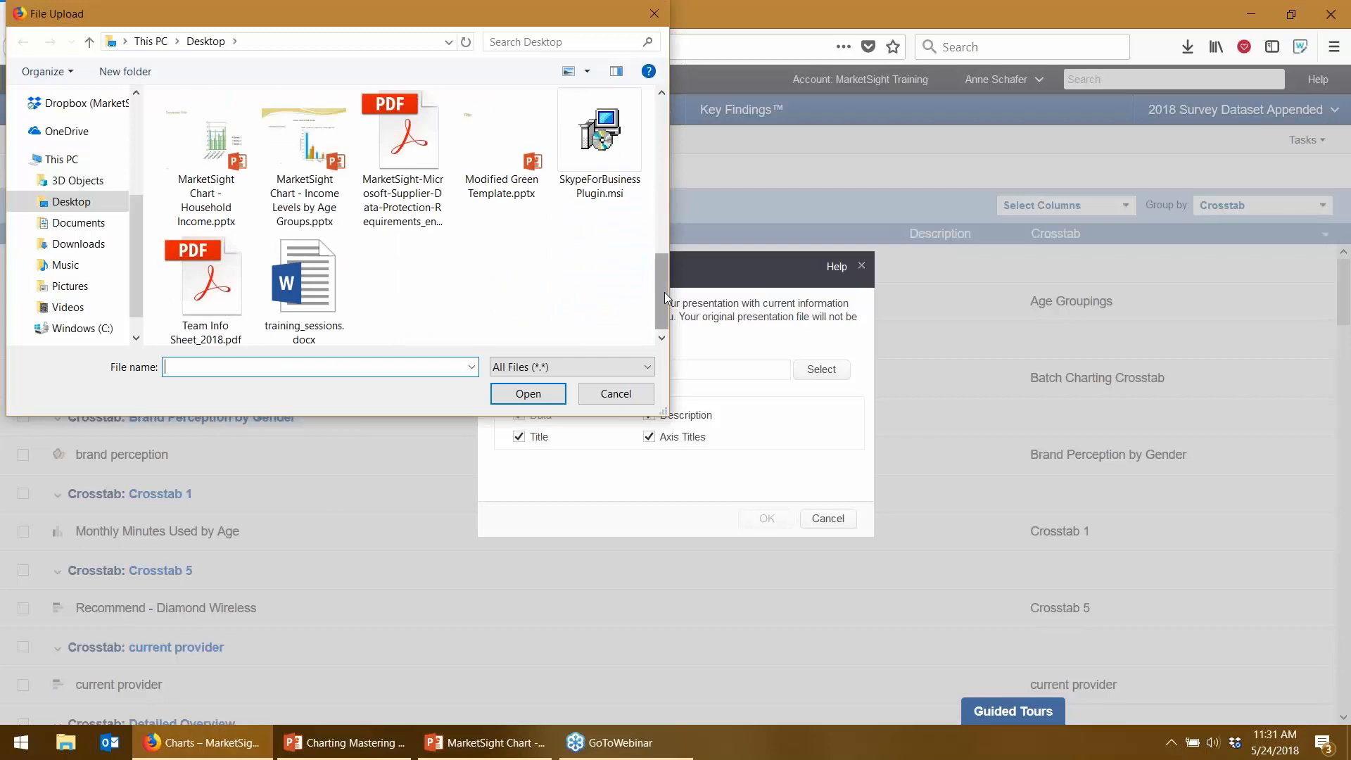
pyautogui.doubleClick(200, 137)
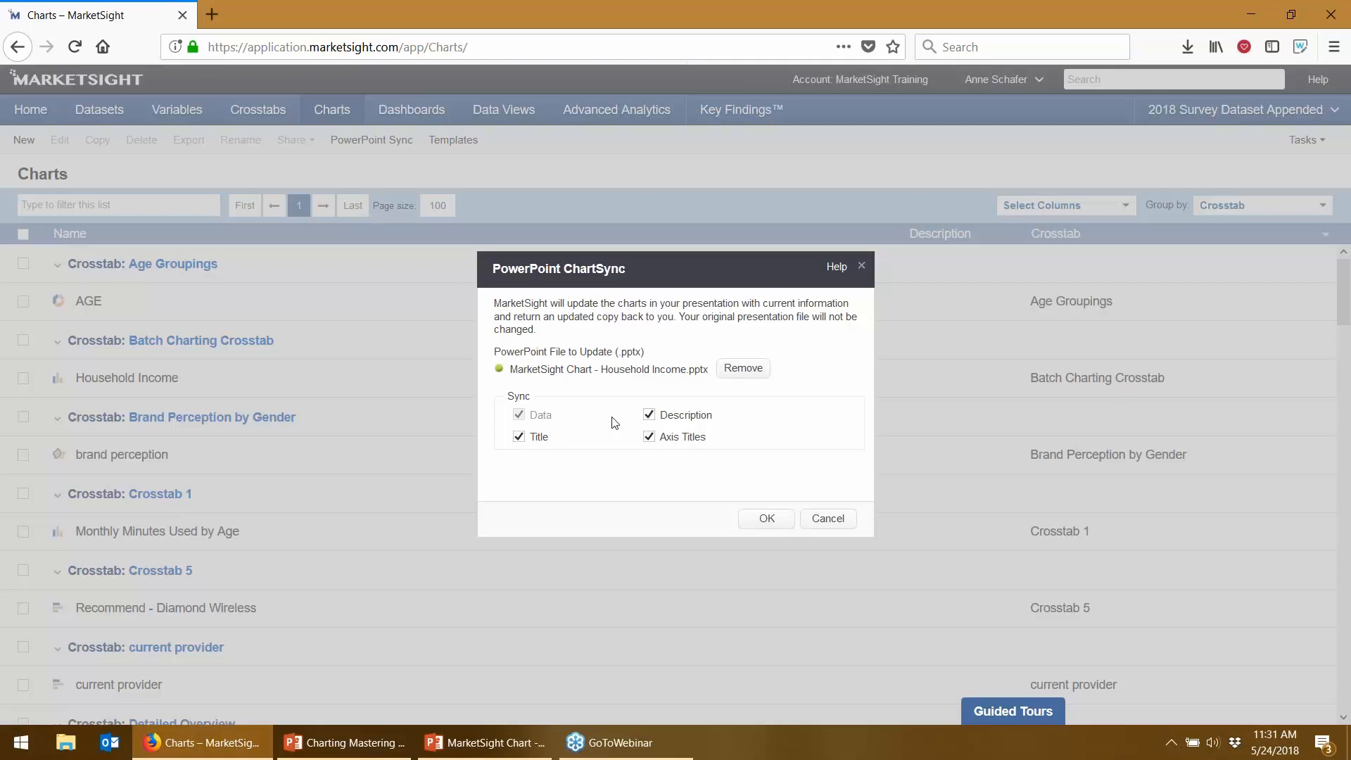
# - Run the sync and open the downloaded MarketSight Charts - 48.pptx in PowerPoint
pyautogui.click(748, 514)
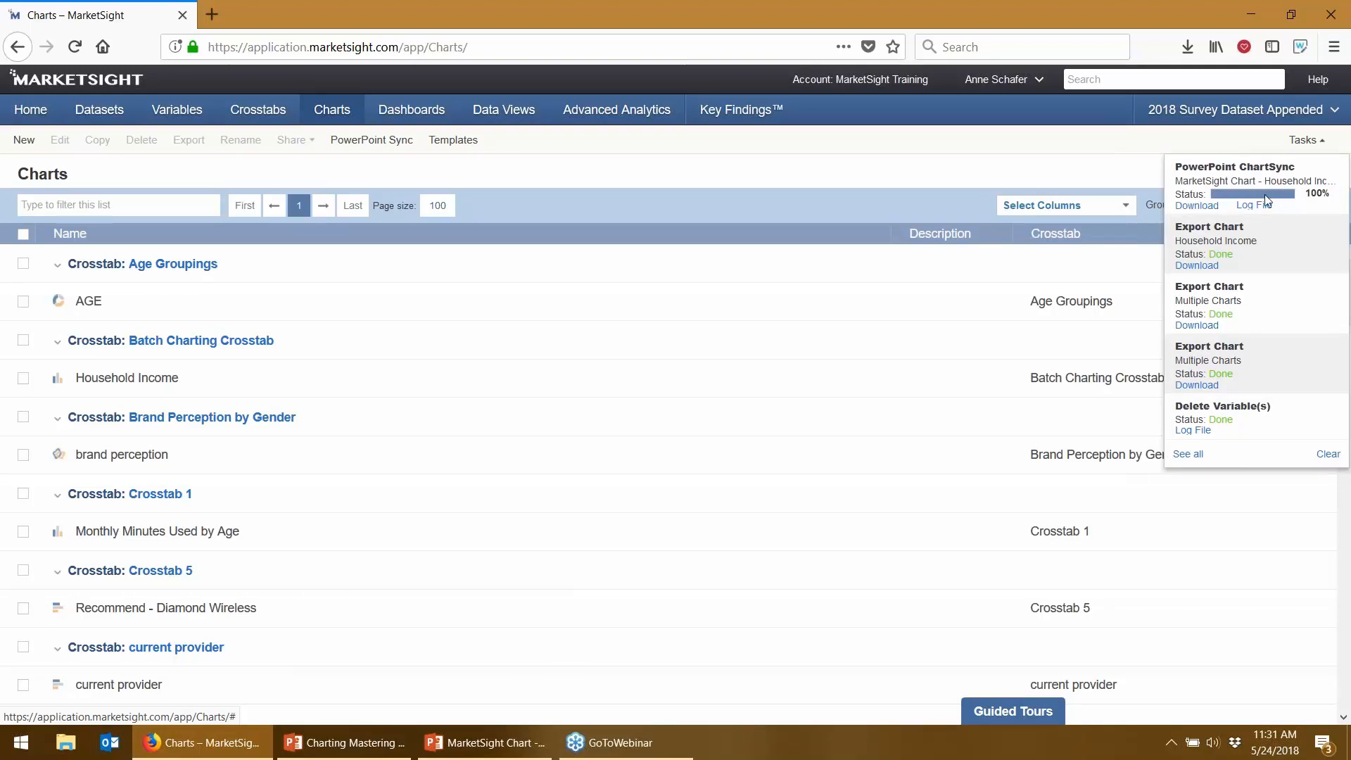
pyautogui.click(1189, 205)
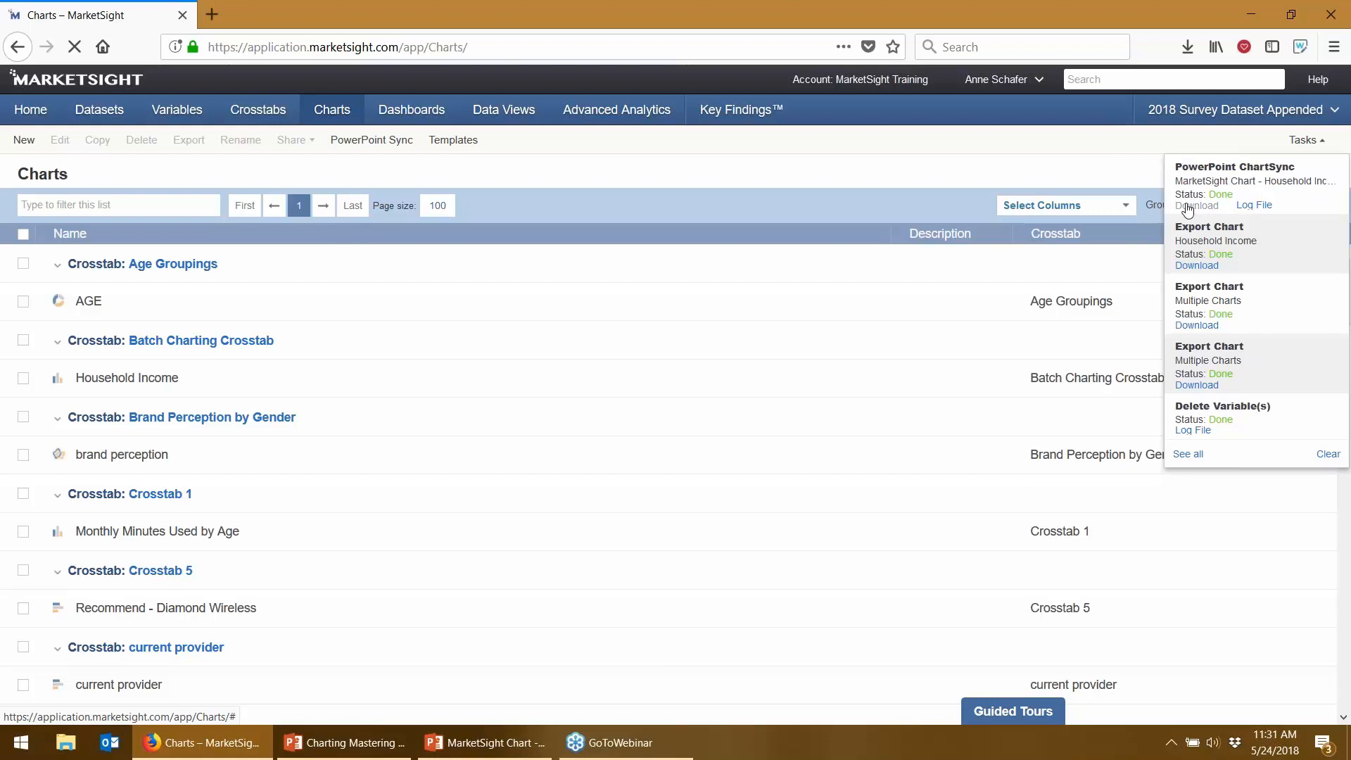
pyautogui.click(363, 392)
# - Open the synced MarketSight Charts - 48 deck, snap it to the left half, and zoom to 100%
pyautogui.click(552, 496)
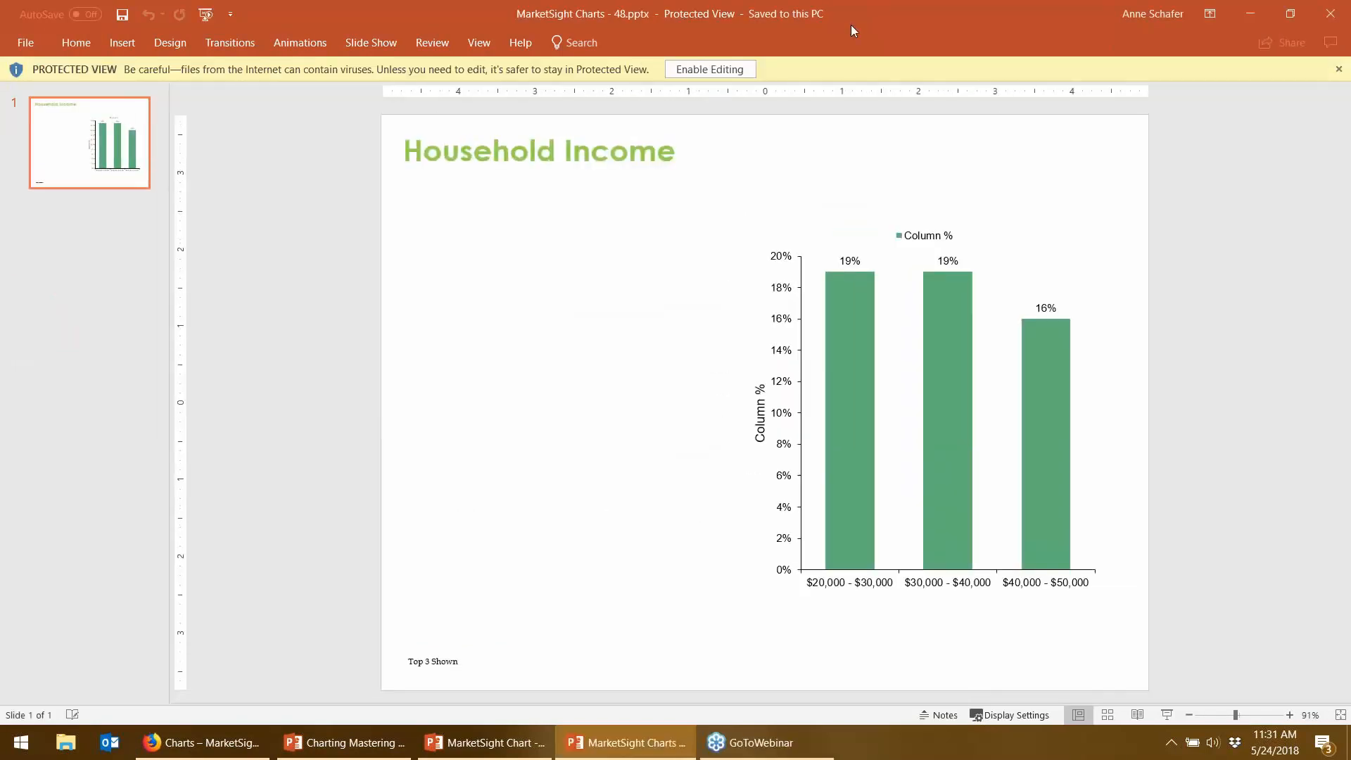
pyautogui.moveTo(864, 281)
pyautogui.doubleClick(876, 22)
pyautogui.press('super+Left')
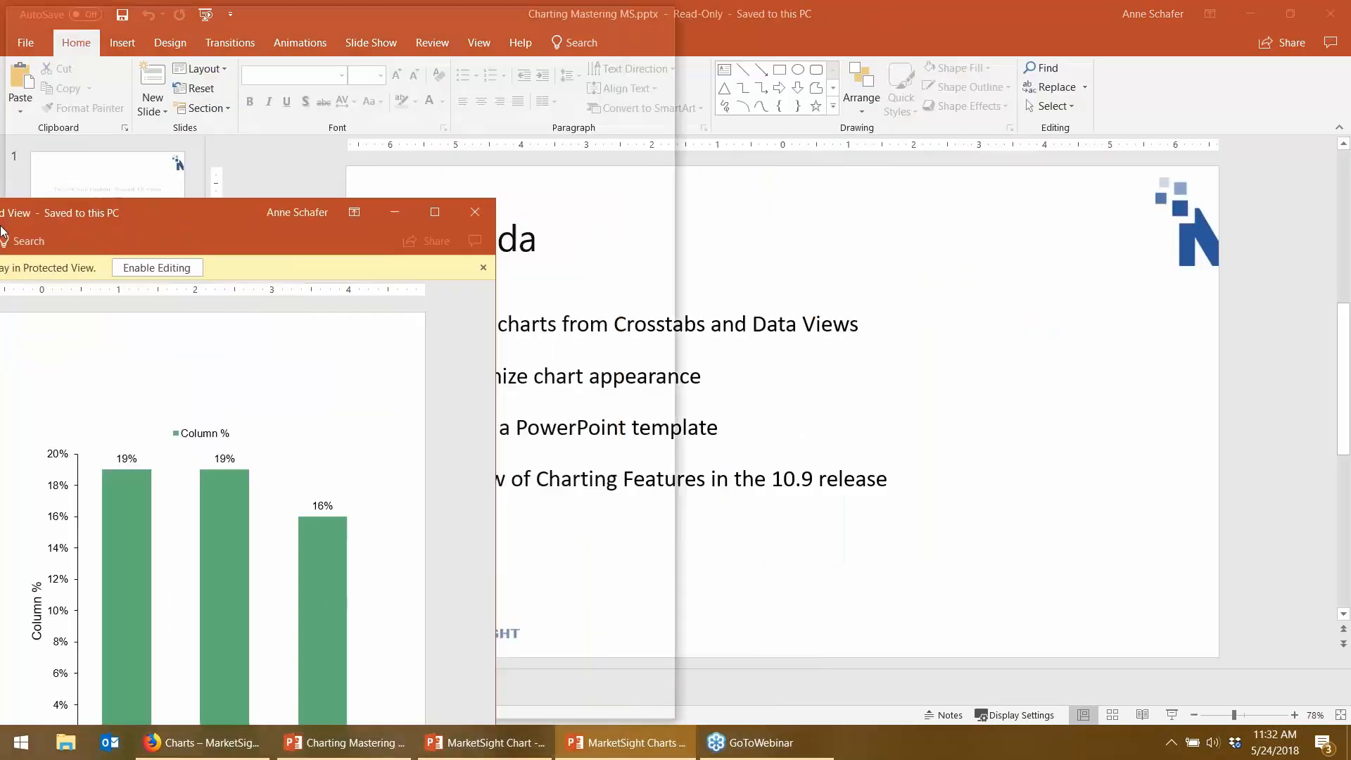
pyautogui.click(610, 715)
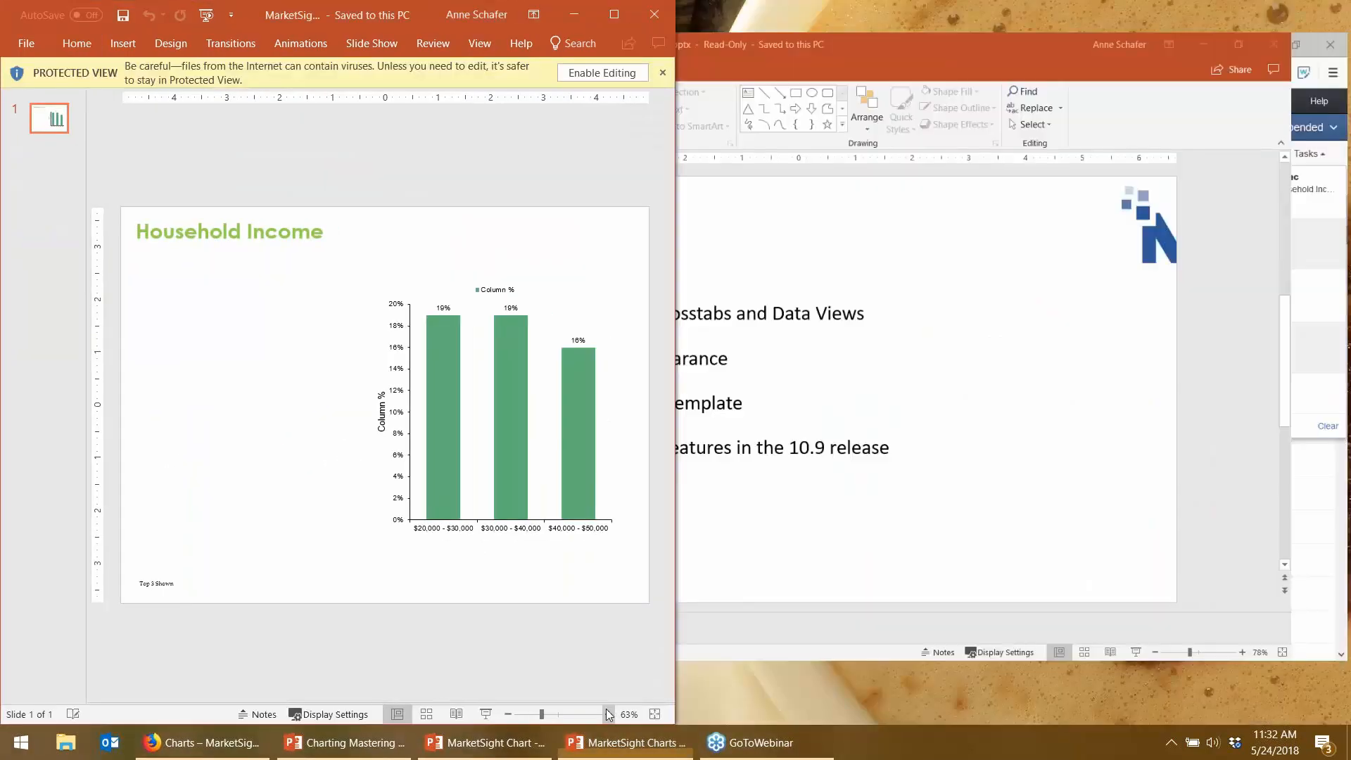
pyautogui.click(609, 715)
pyautogui.click(609, 715)
pyautogui.click(609, 715)
pyautogui.click(609, 715)
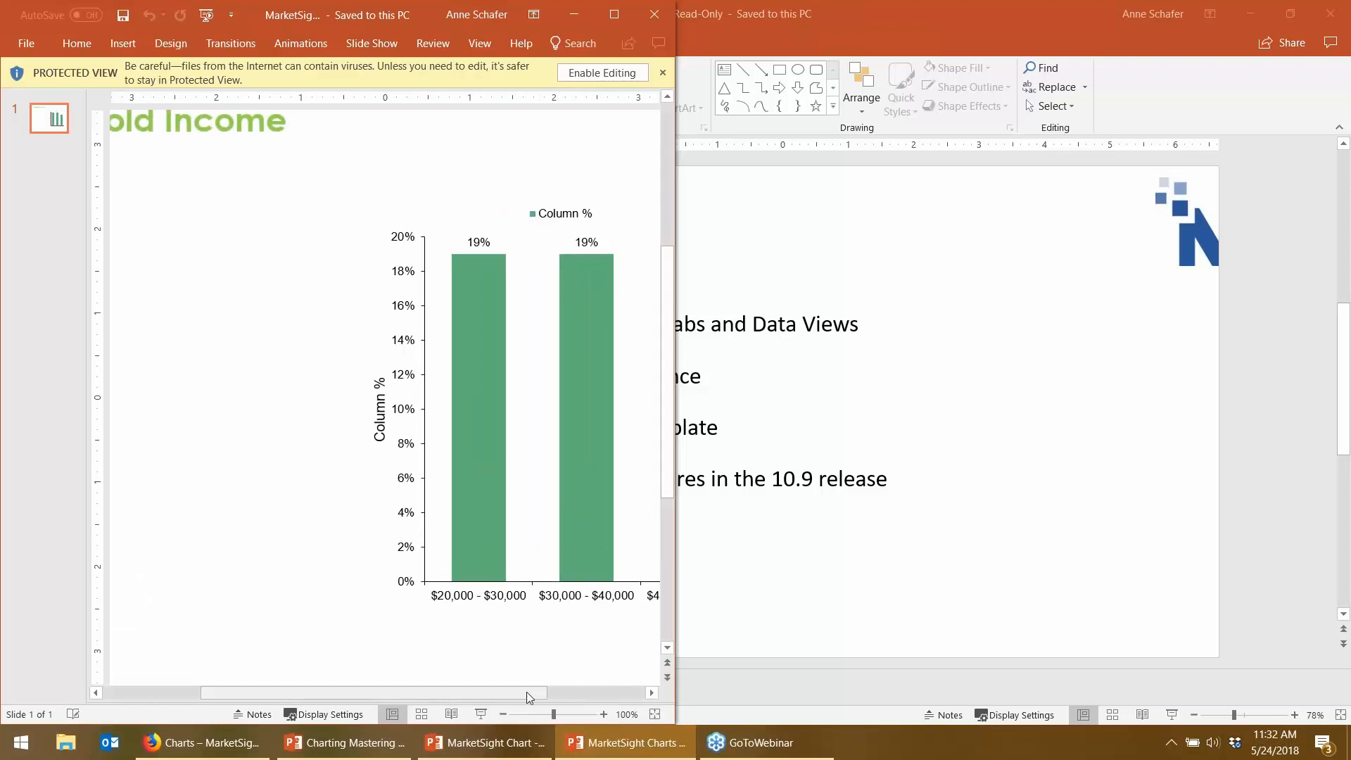
pyautogui.moveTo(581, 695); pyautogui.dragTo(606, 695)
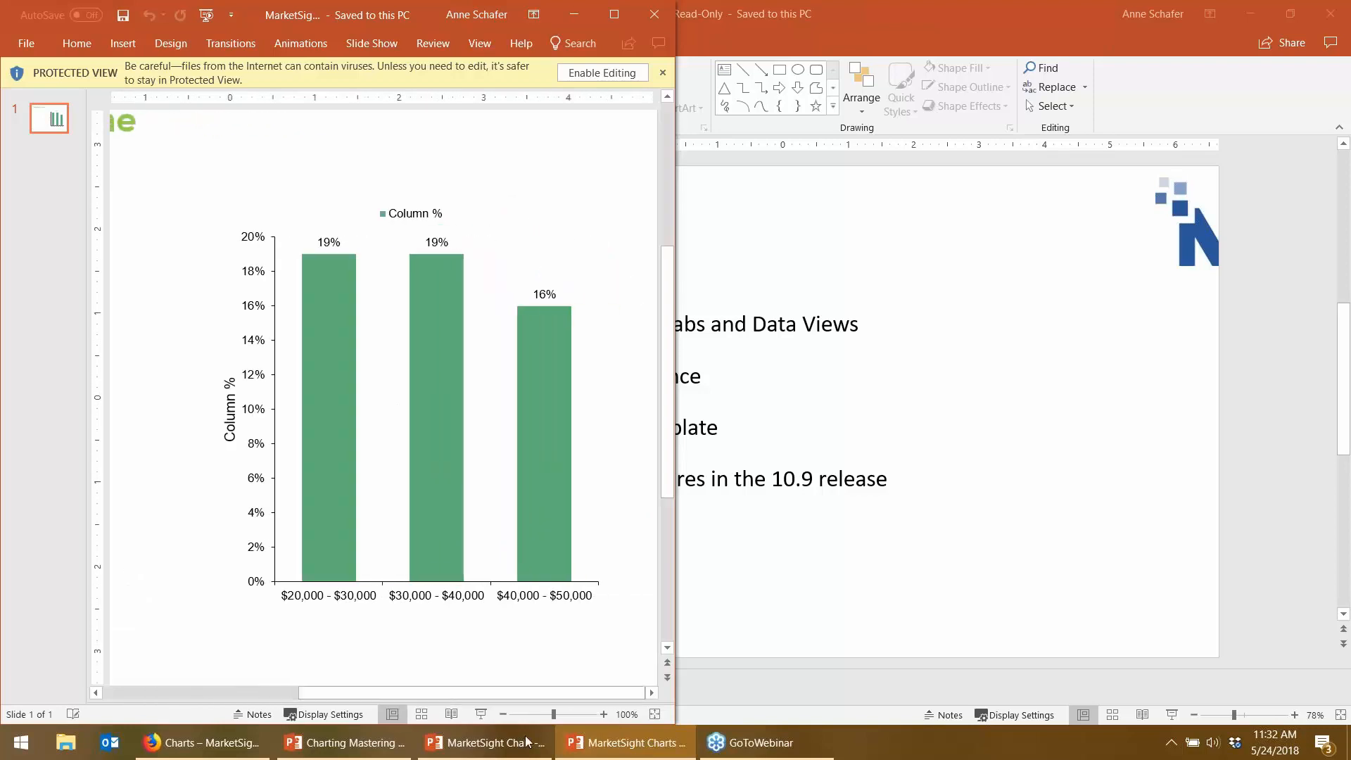
# - Place the original Household Income deck on the right half and zoom it to 100%
pyautogui.click(500, 745)
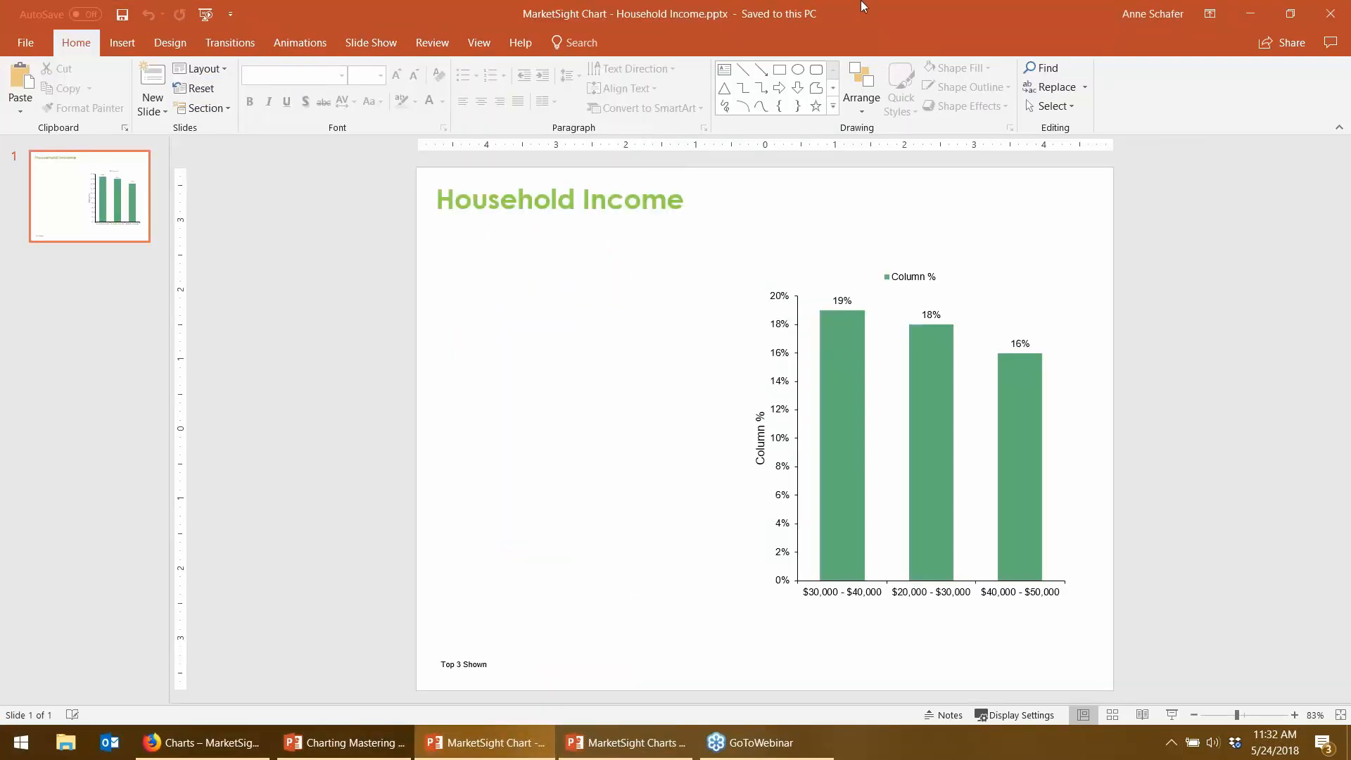
pyautogui.moveTo(813, 28); pyautogui.dragTo(1350, 394)
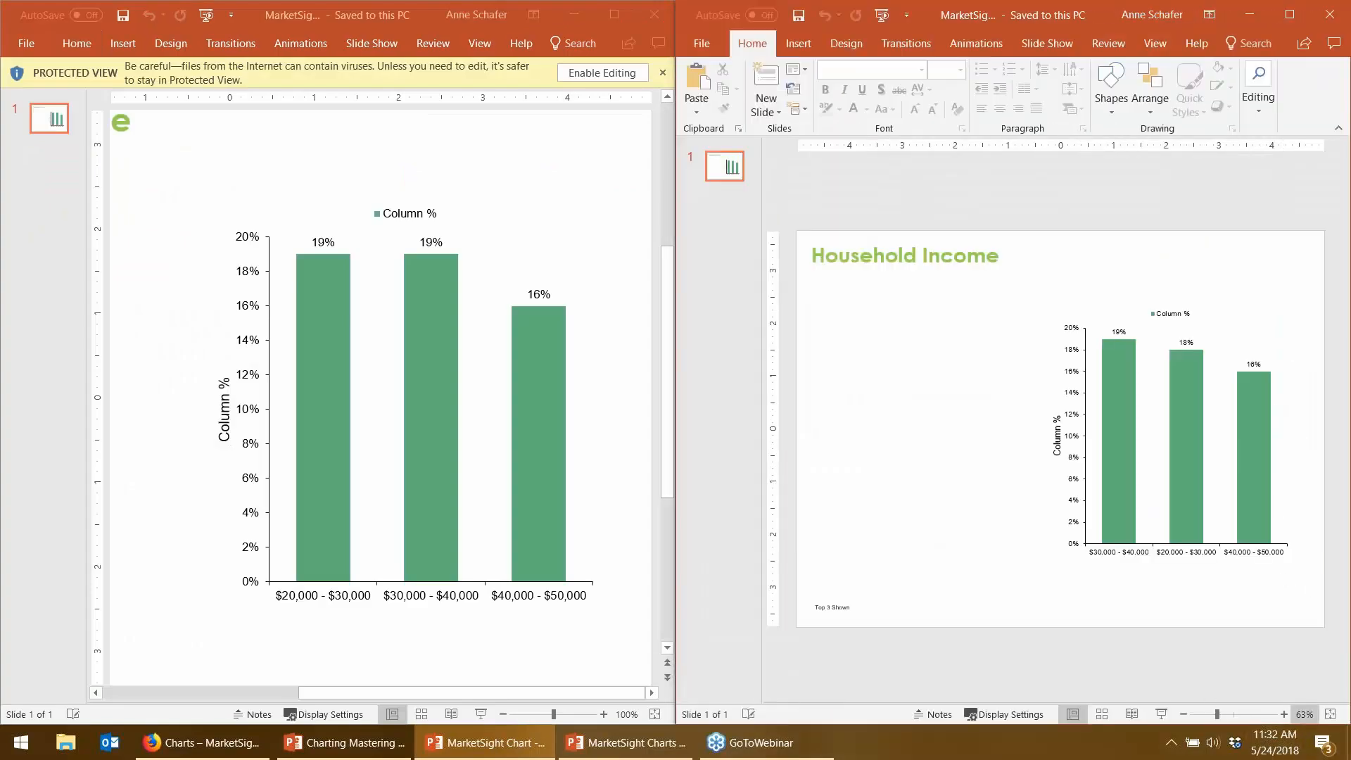
pyautogui.click(1303, 714)
pyautogui.click(1056, 449)
pyautogui.click(1283, 715)
pyautogui.click(1284, 715)
pyautogui.click(1283, 715)
pyautogui.click(1284, 715)
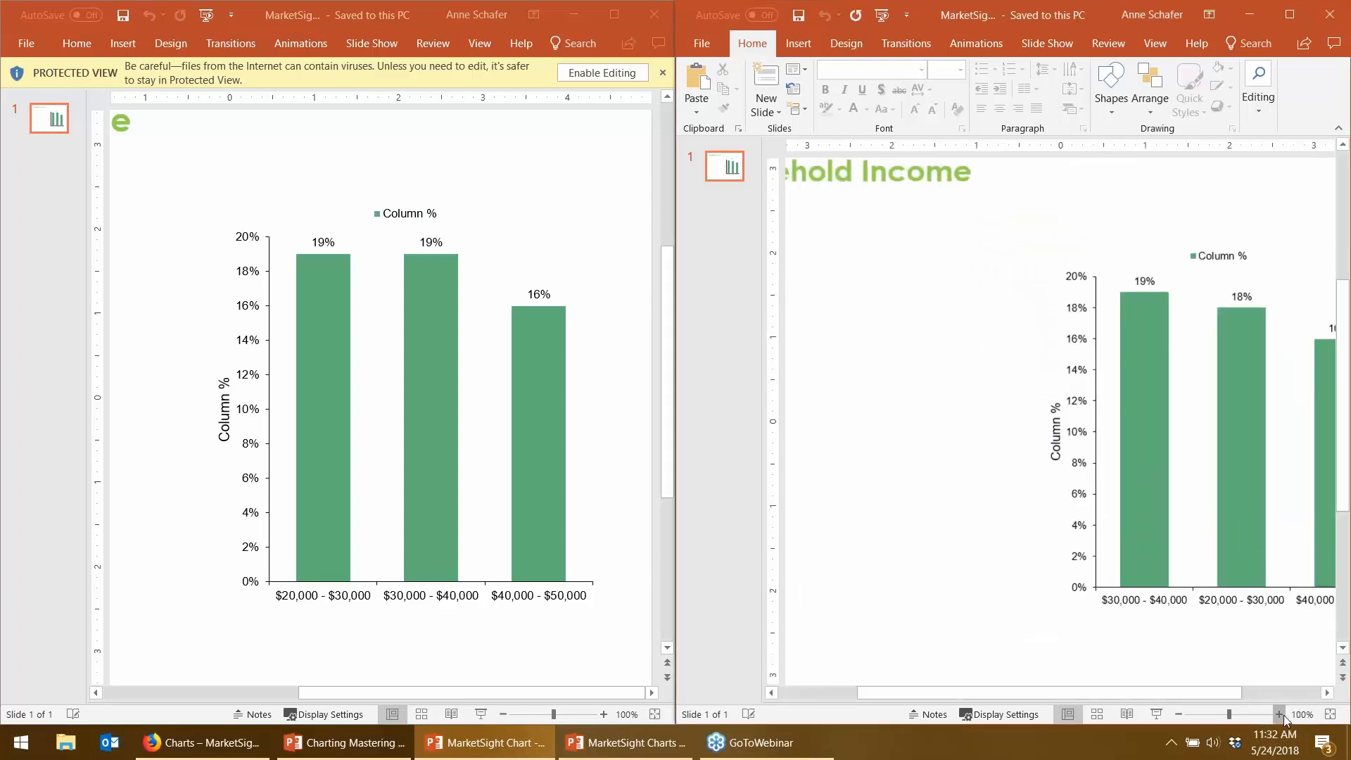
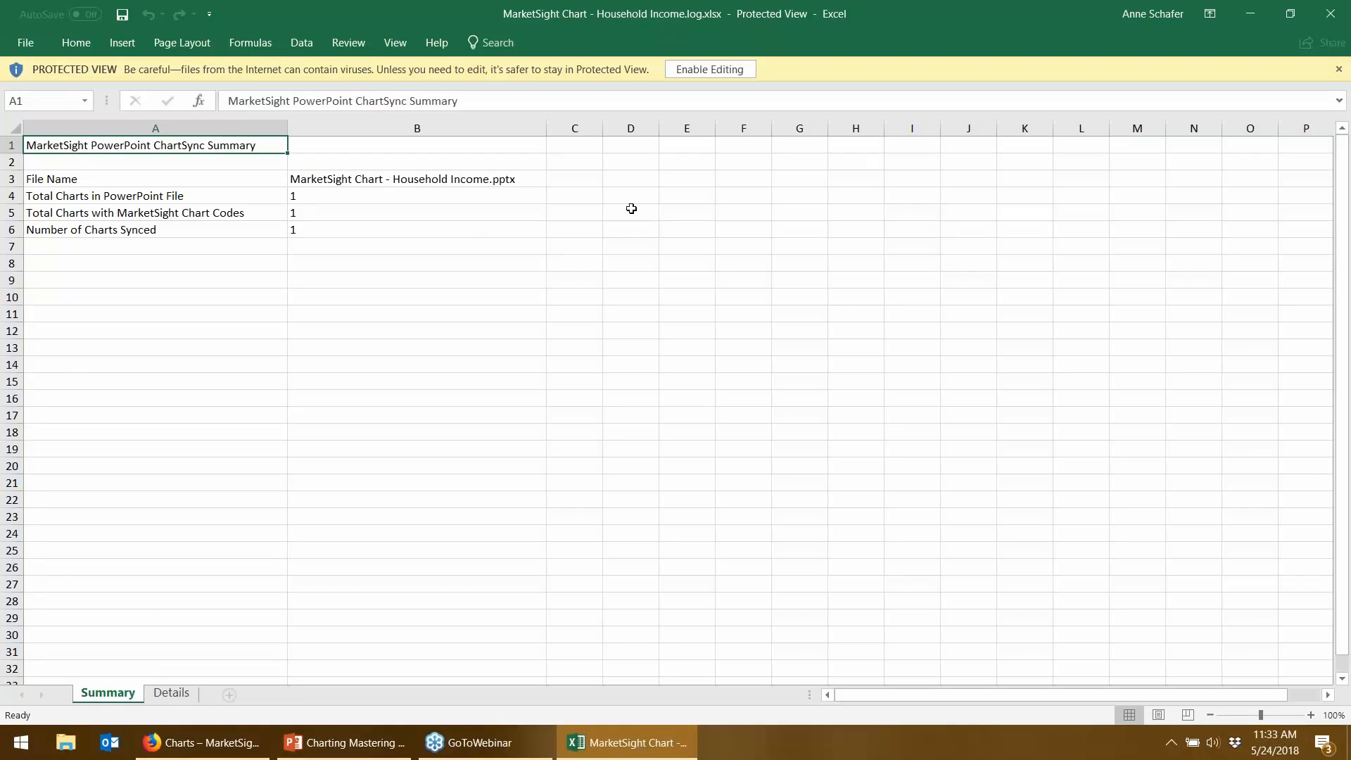
# - Enable editing on the sync log, widen Details column E, and check Sync Notes in E2
pyautogui.click(680, 70)
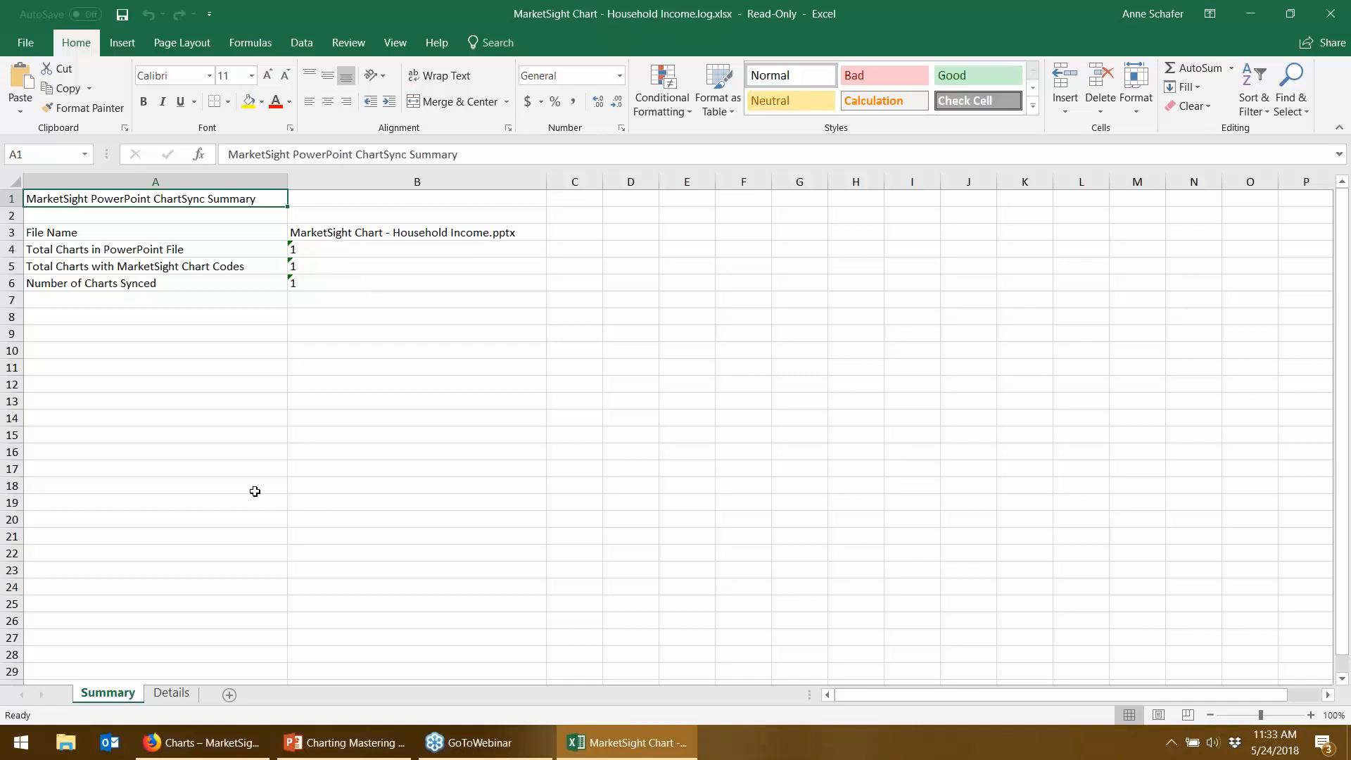
pyautogui.click(172, 693)
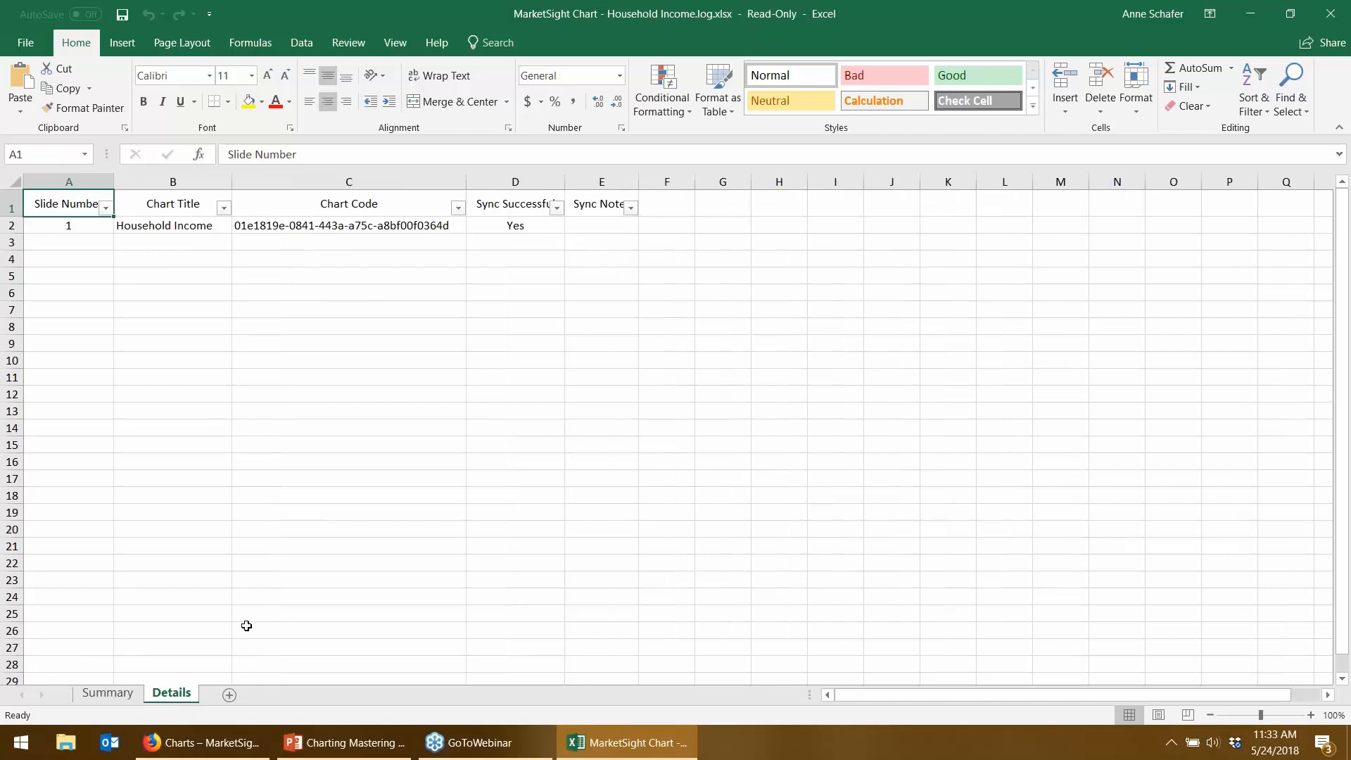
pyautogui.moveTo(638, 182); pyautogui.dragTo(753, 182)
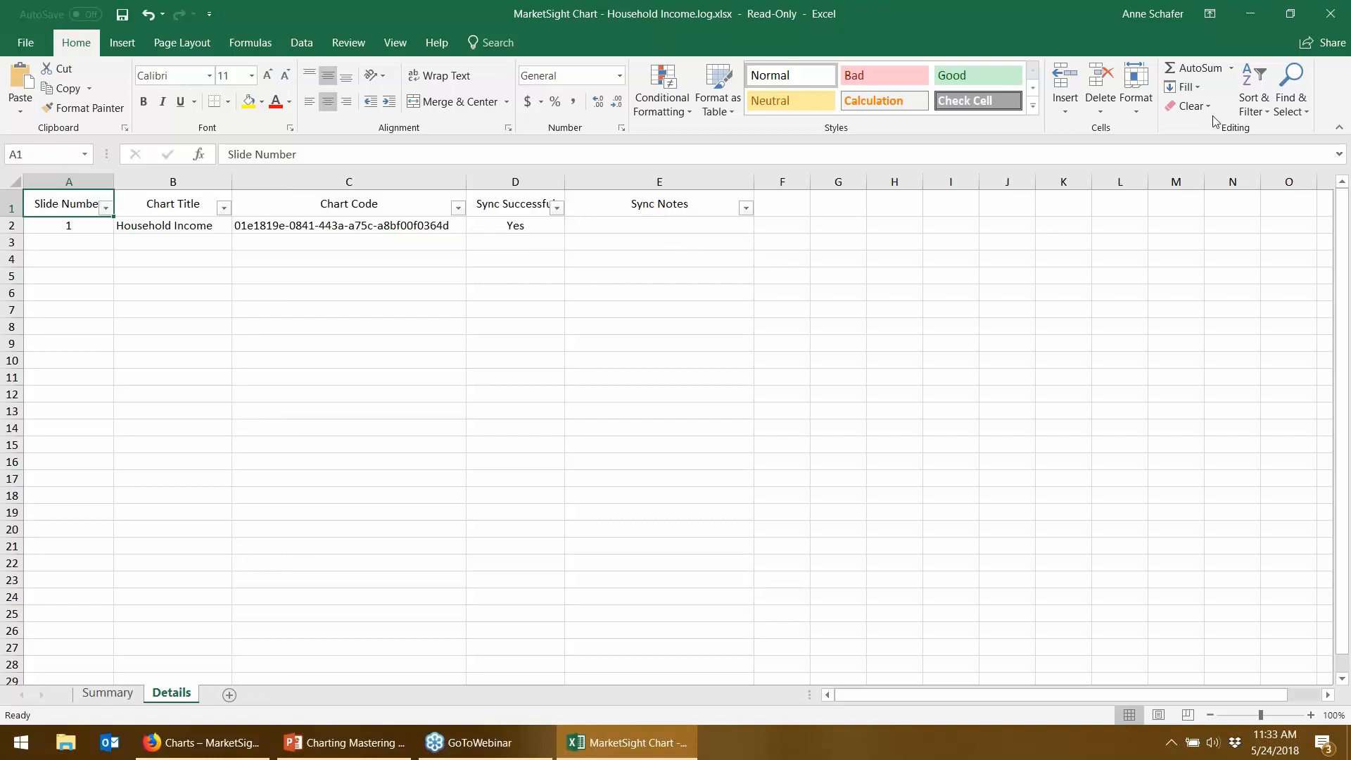
pyautogui.click(618, 229)
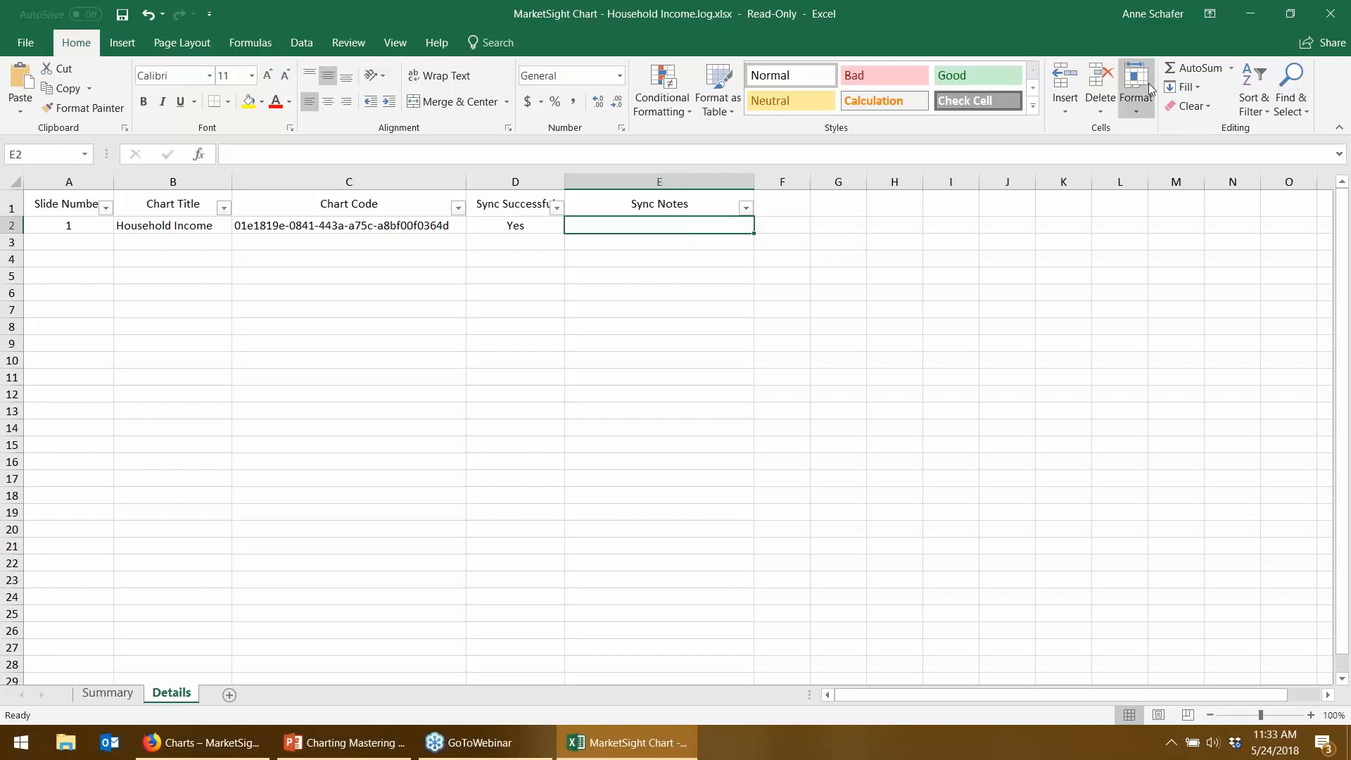
pyautogui.click(1330, 14)
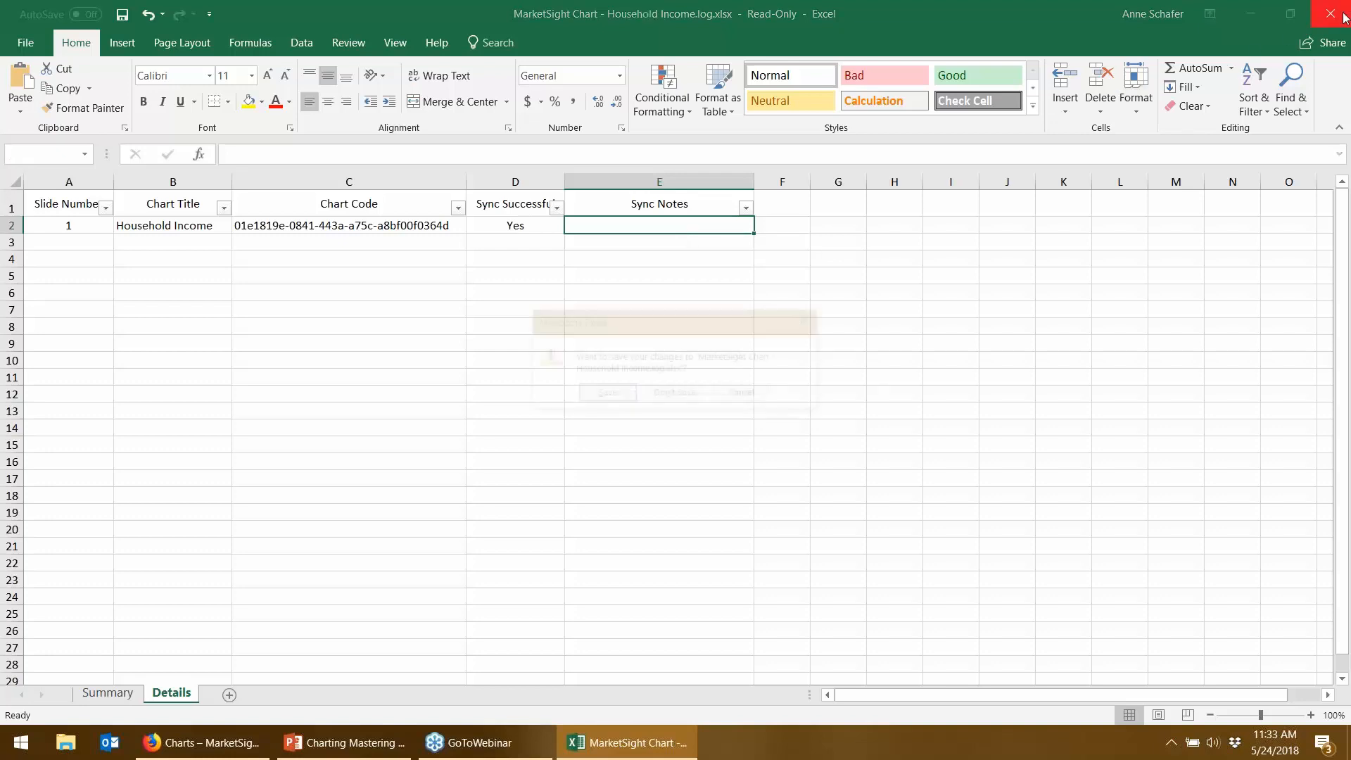
# - Discard the sync log changes and view the Household Income chart in MarketSight
pyautogui.click(674, 394)
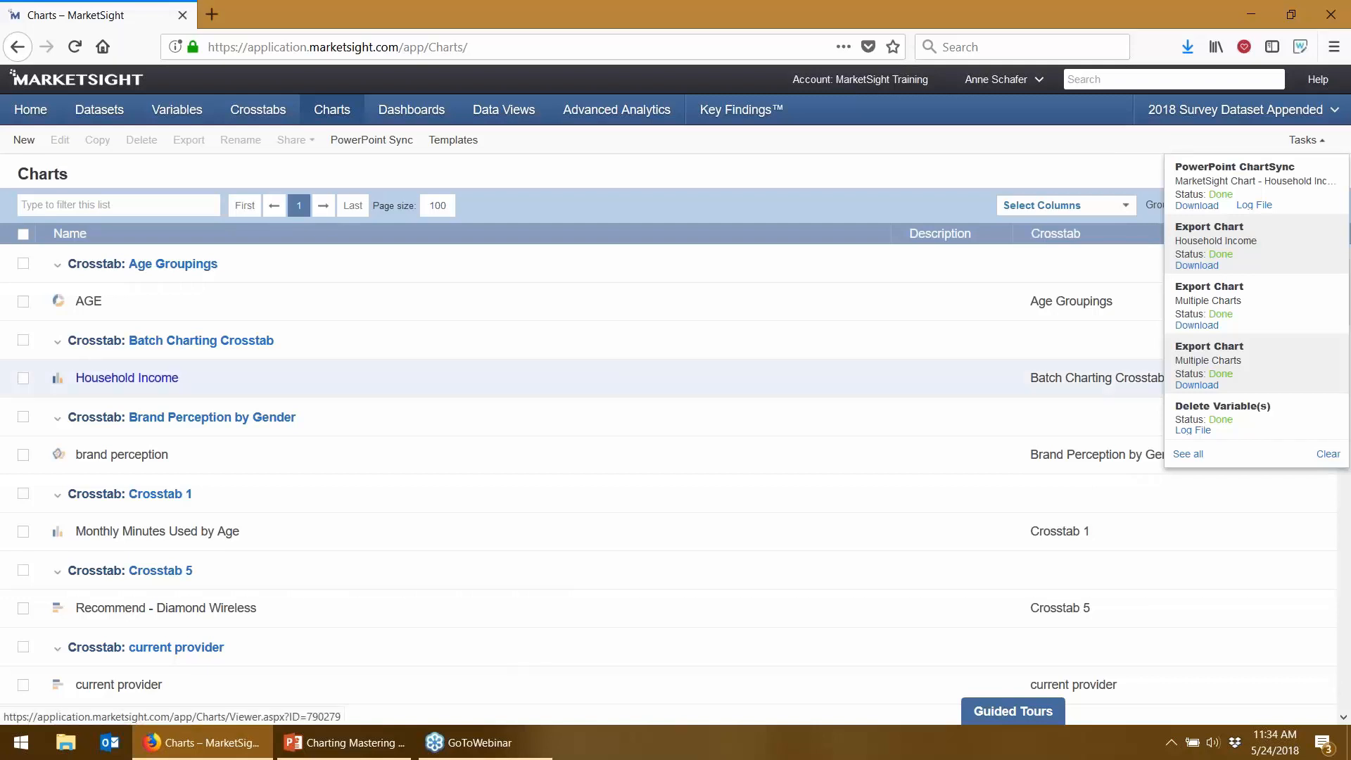
pyautogui.click(144, 383)
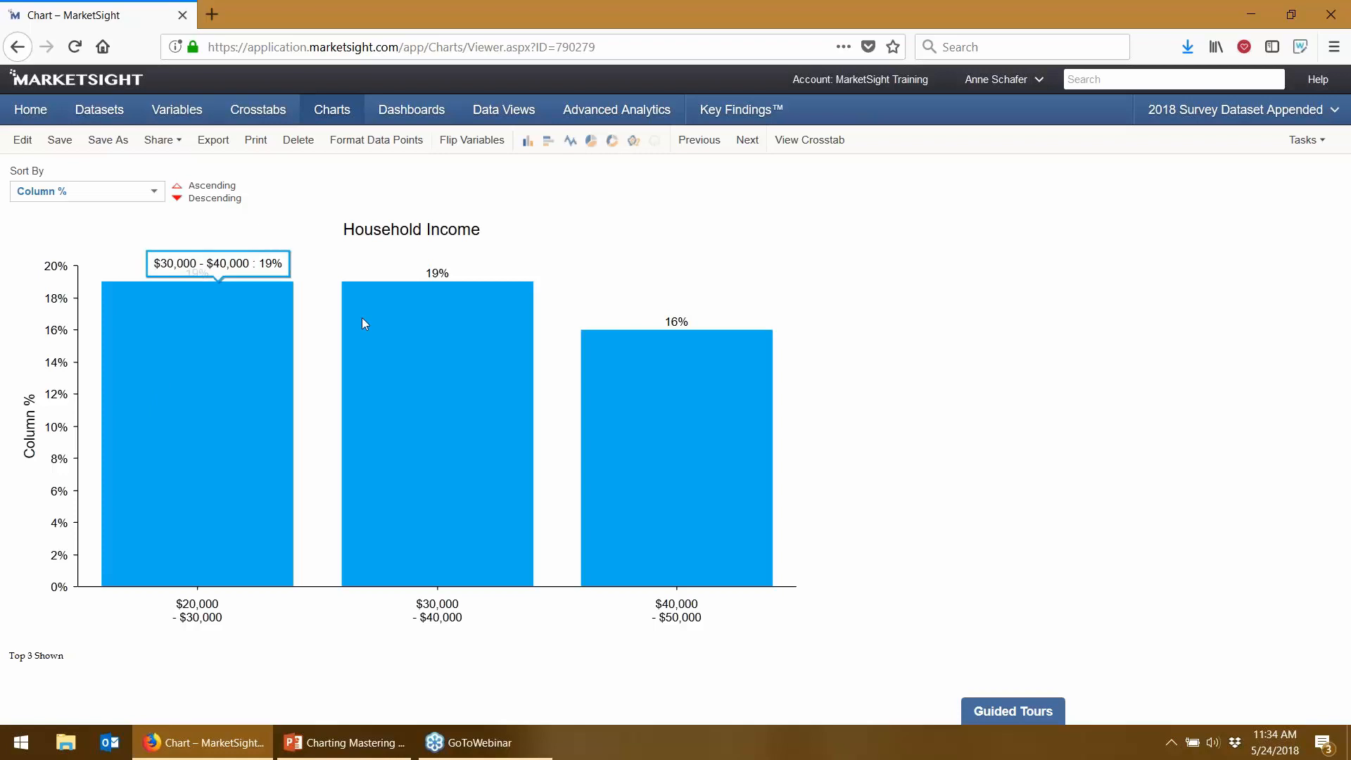
pyautogui.moveTo(740, 354)
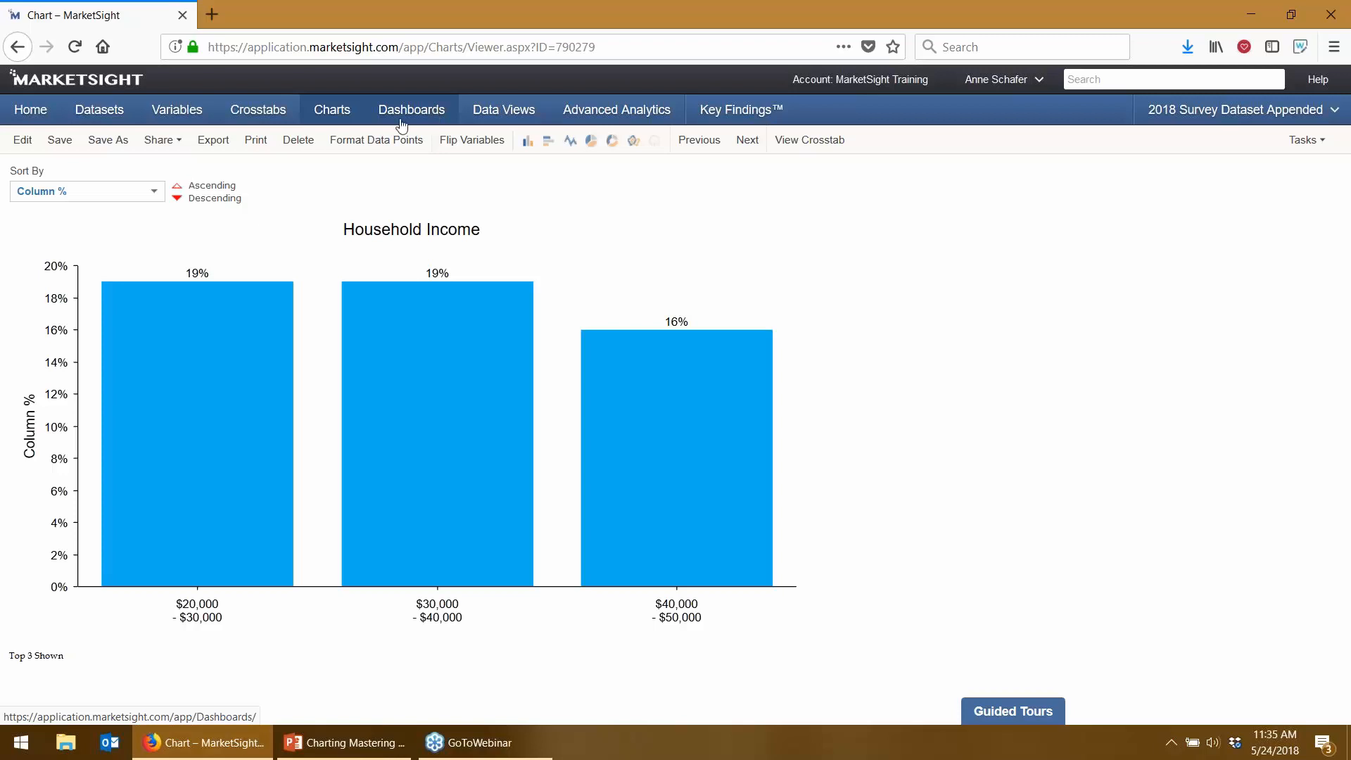
pyautogui.click(161, 141)
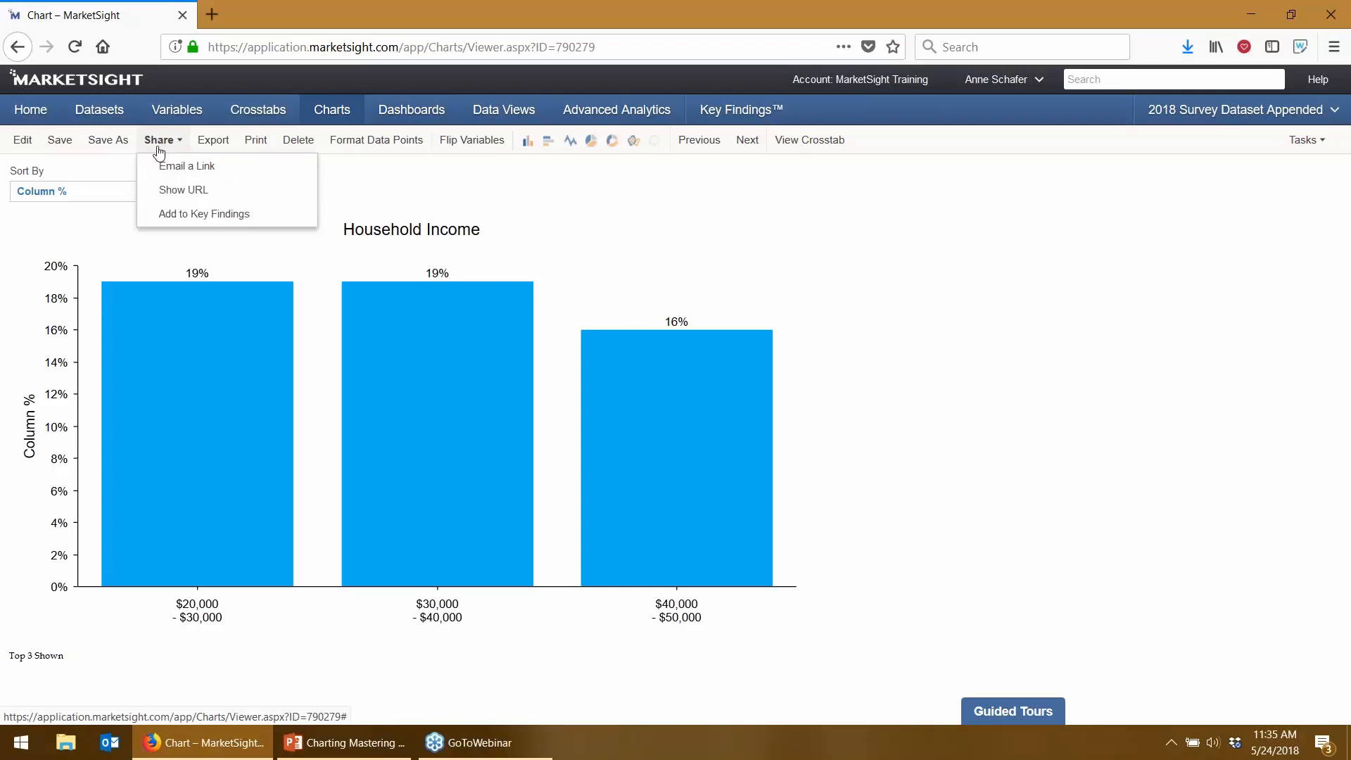
pyautogui.click(159, 169)
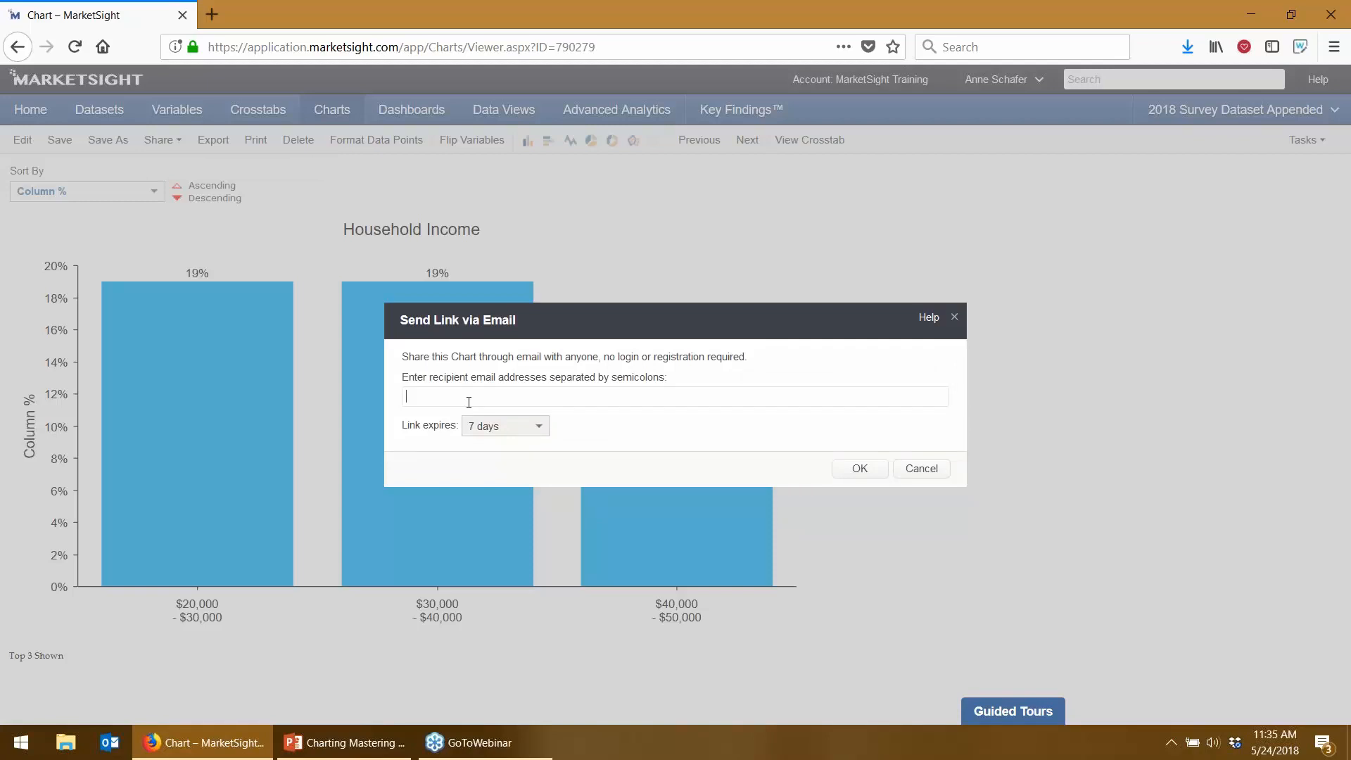
pyautogui.click(505, 426)
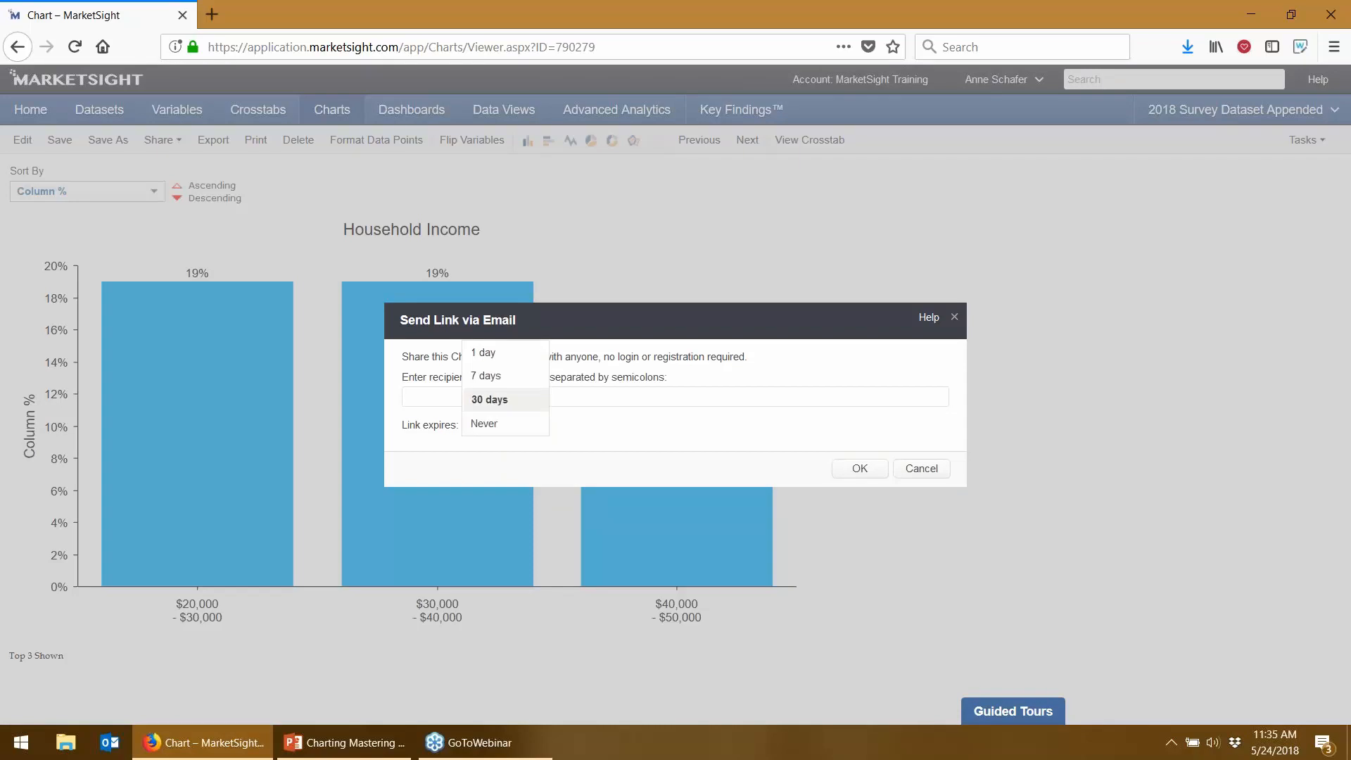
pyautogui.moveTo(749, 357); pyautogui.dragTo(606, 363)
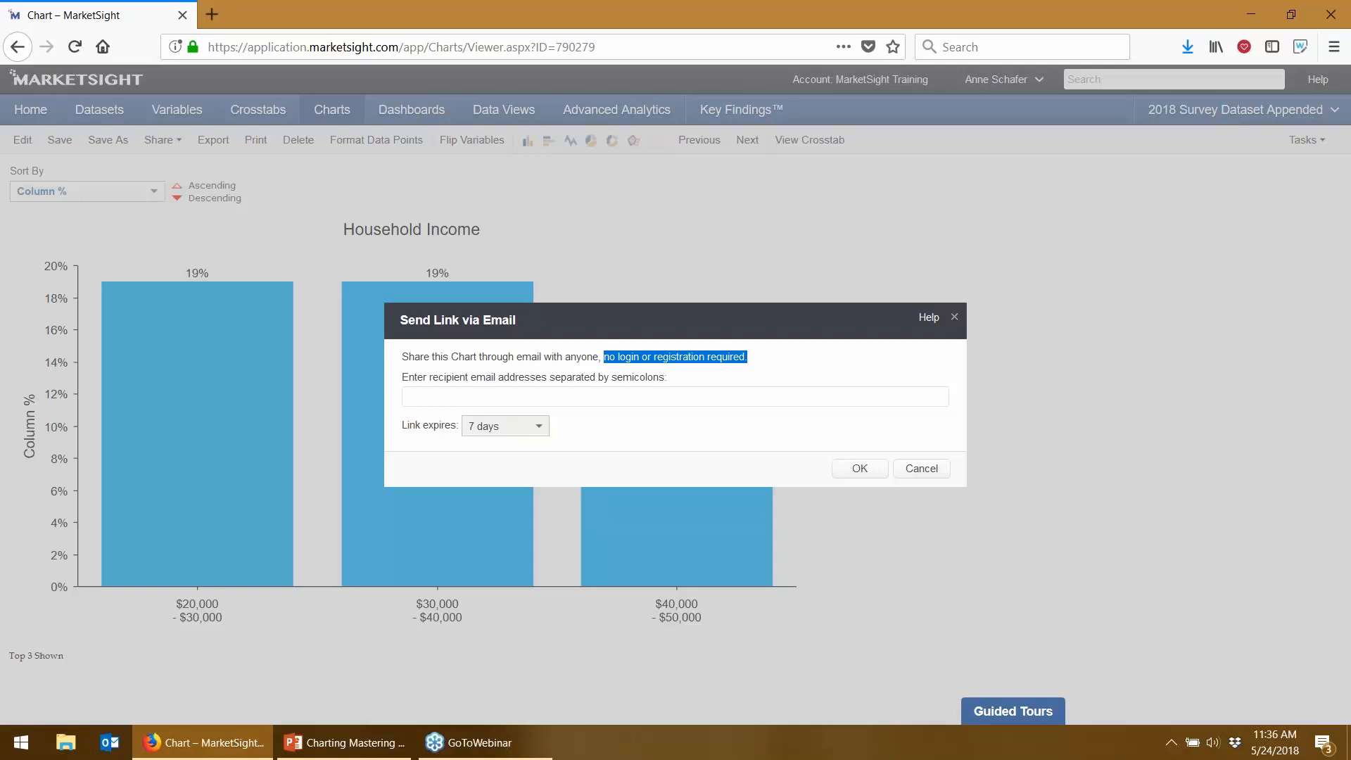
pyautogui.click(908, 470)
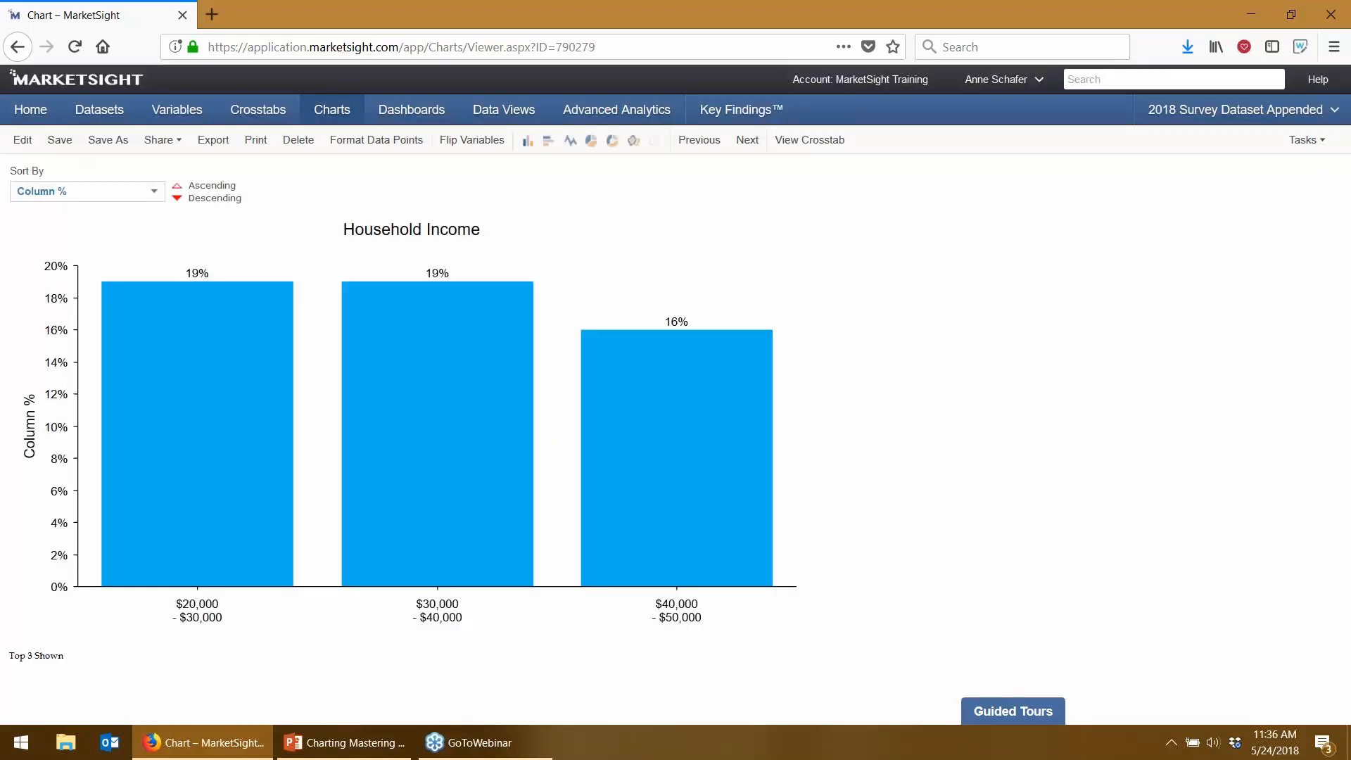
pyautogui.click(161, 144)
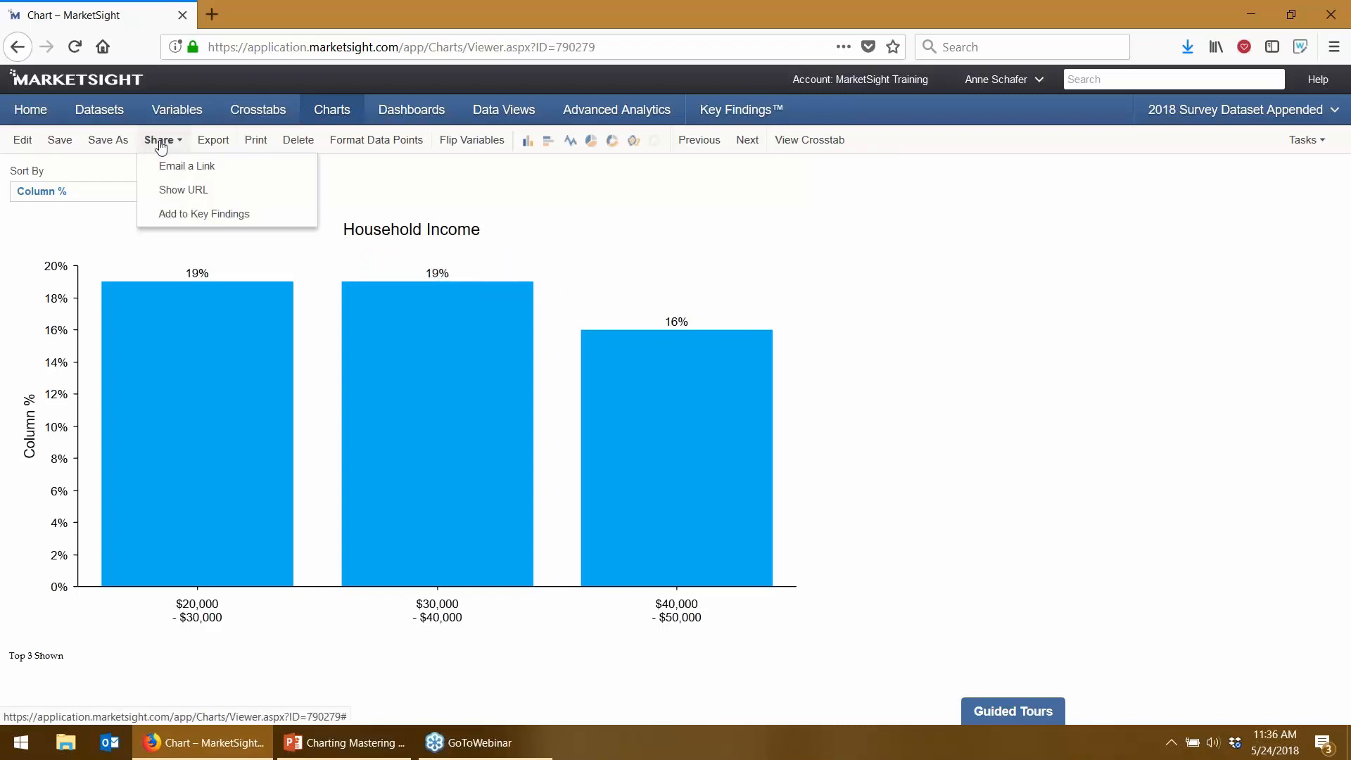
pyautogui.click(148, 191)
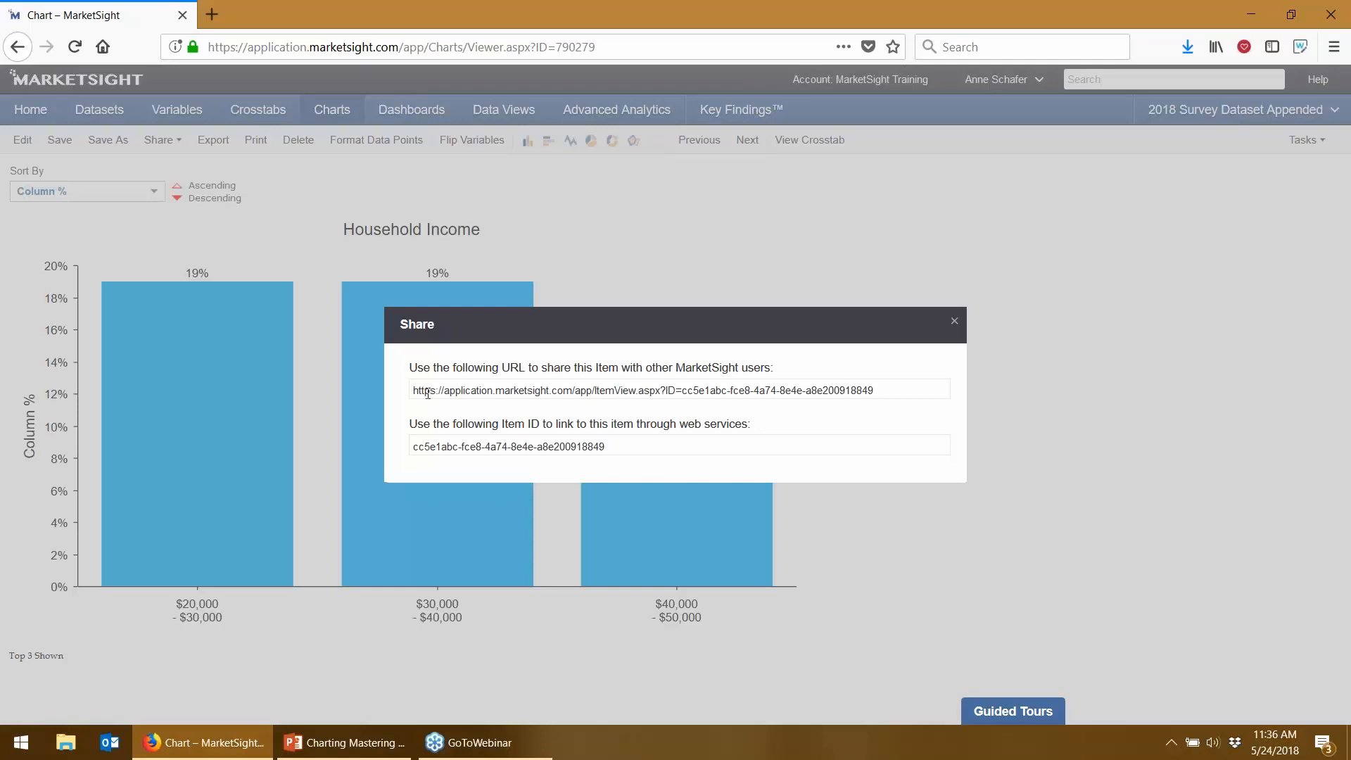
pyautogui.moveTo(413, 394); pyautogui.dragTo(908, 419)
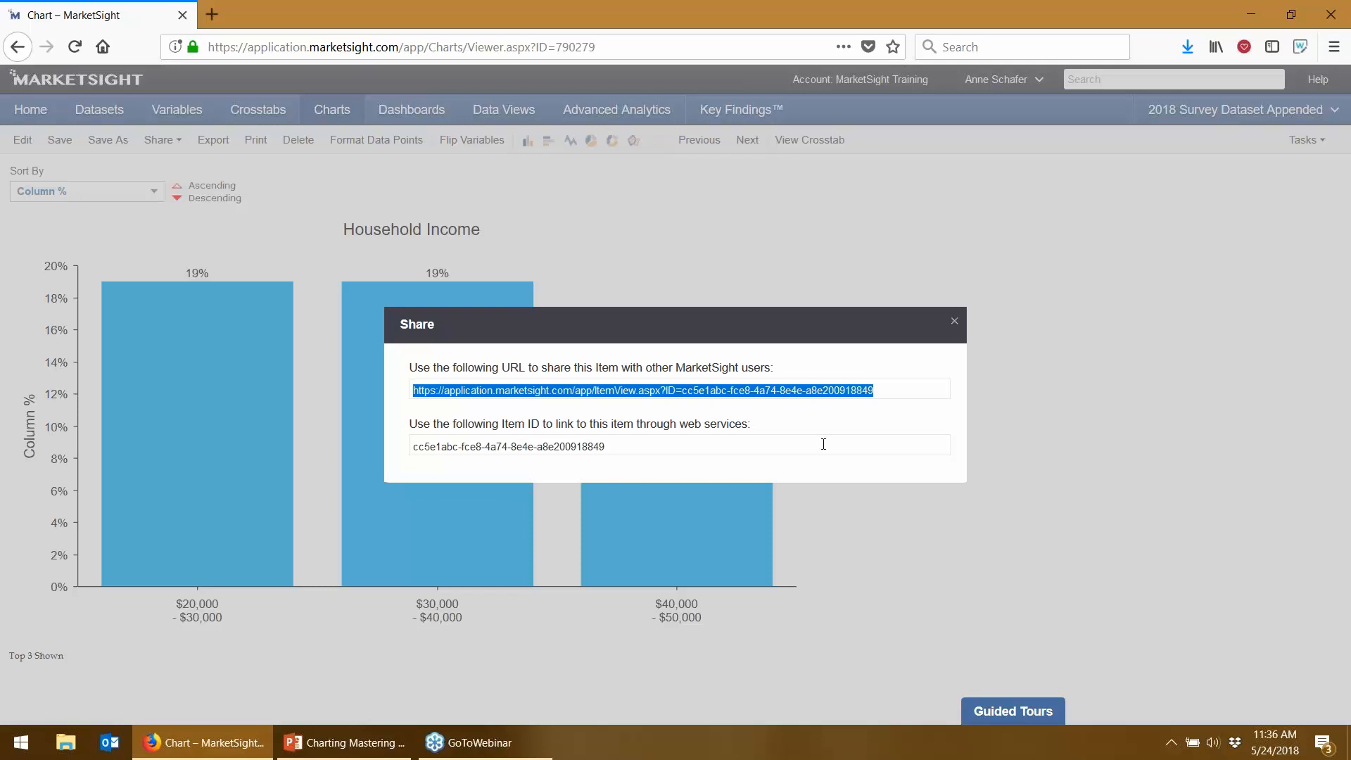
pyautogui.click(653, 444)
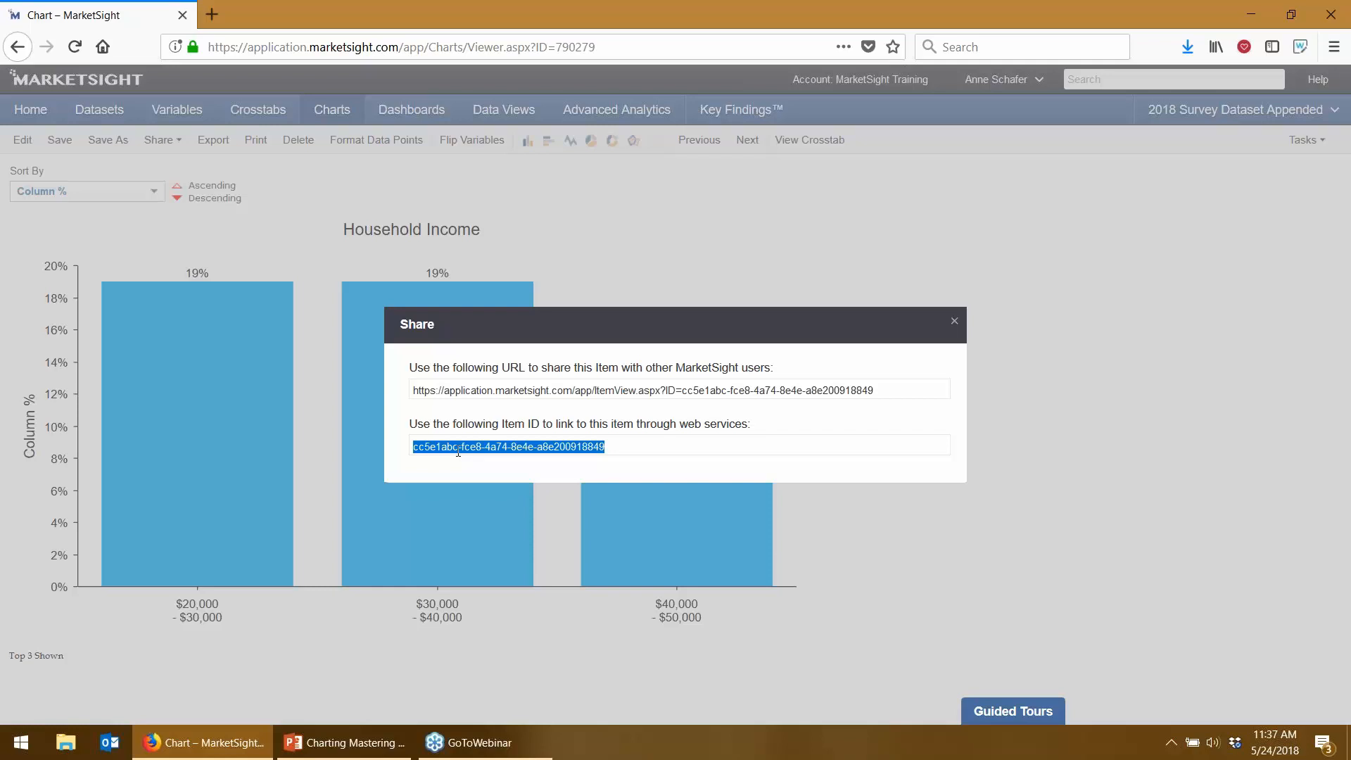
pyautogui.click(556, 396)
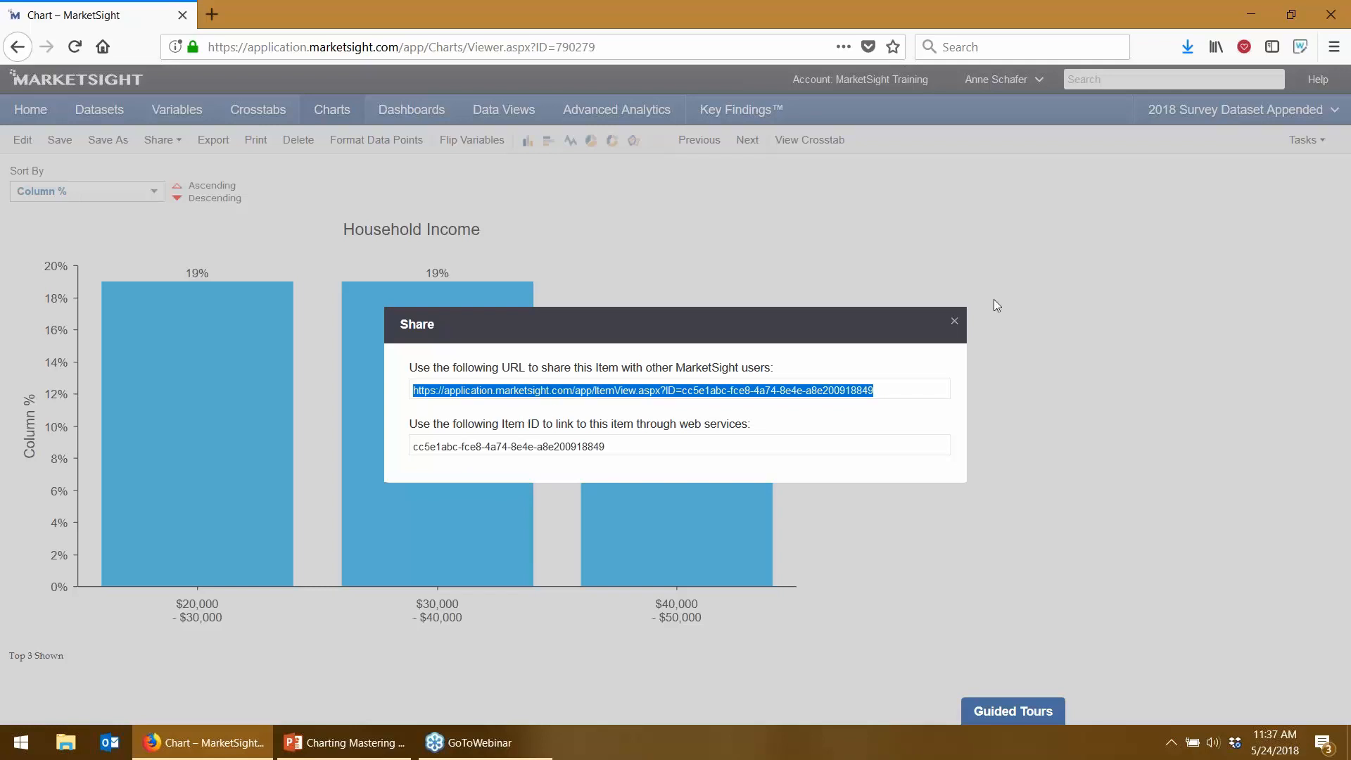
pyautogui.click(954, 321)
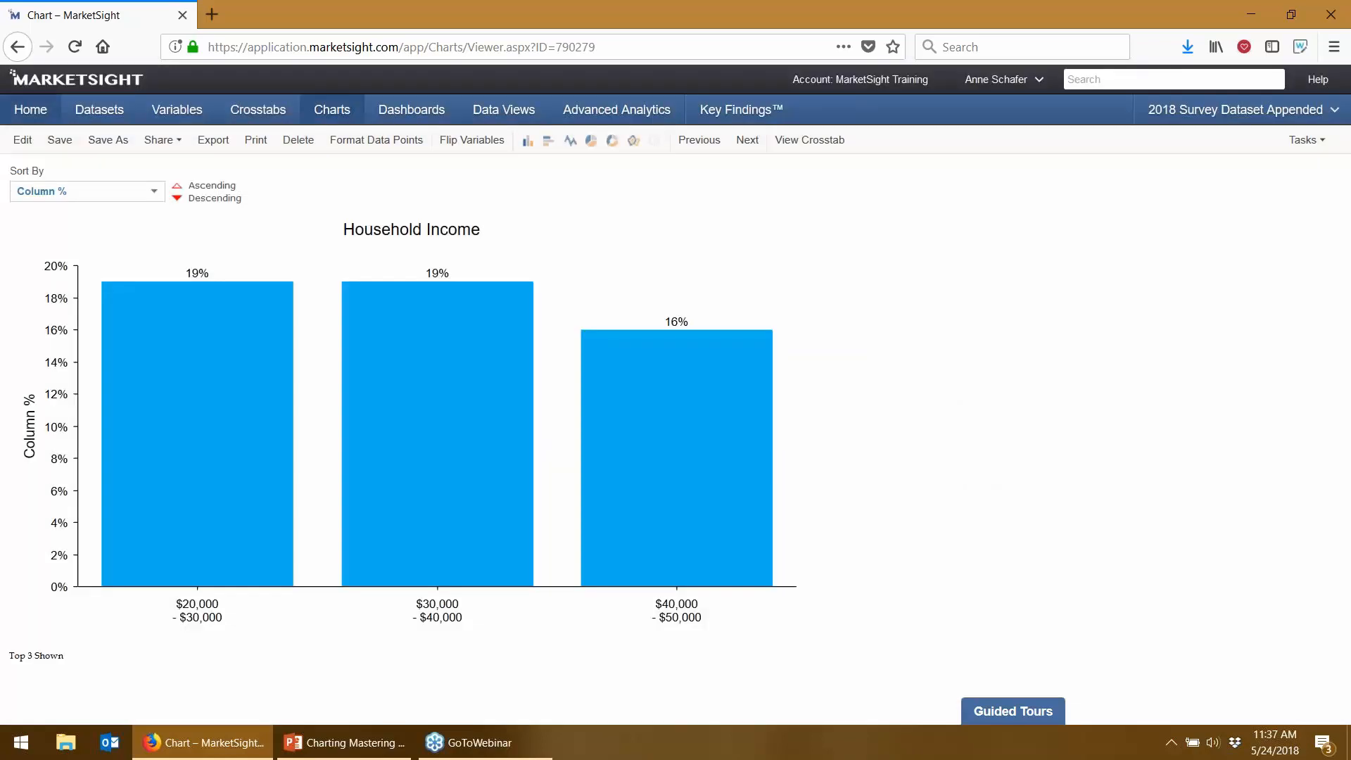
pyautogui.click(151, 144)
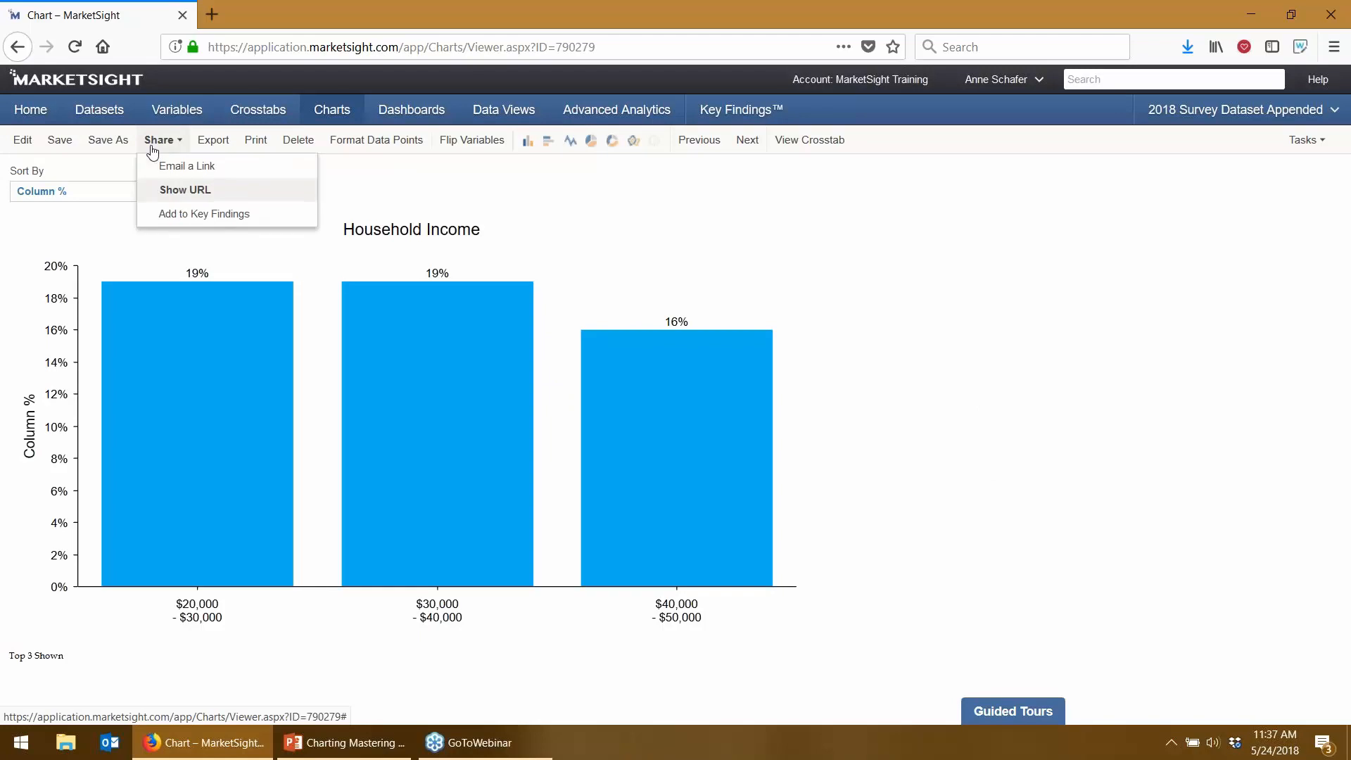
# - Use Add to Key Findings to file Household Income in the top Key Findings folder
pyautogui.click(145, 215)
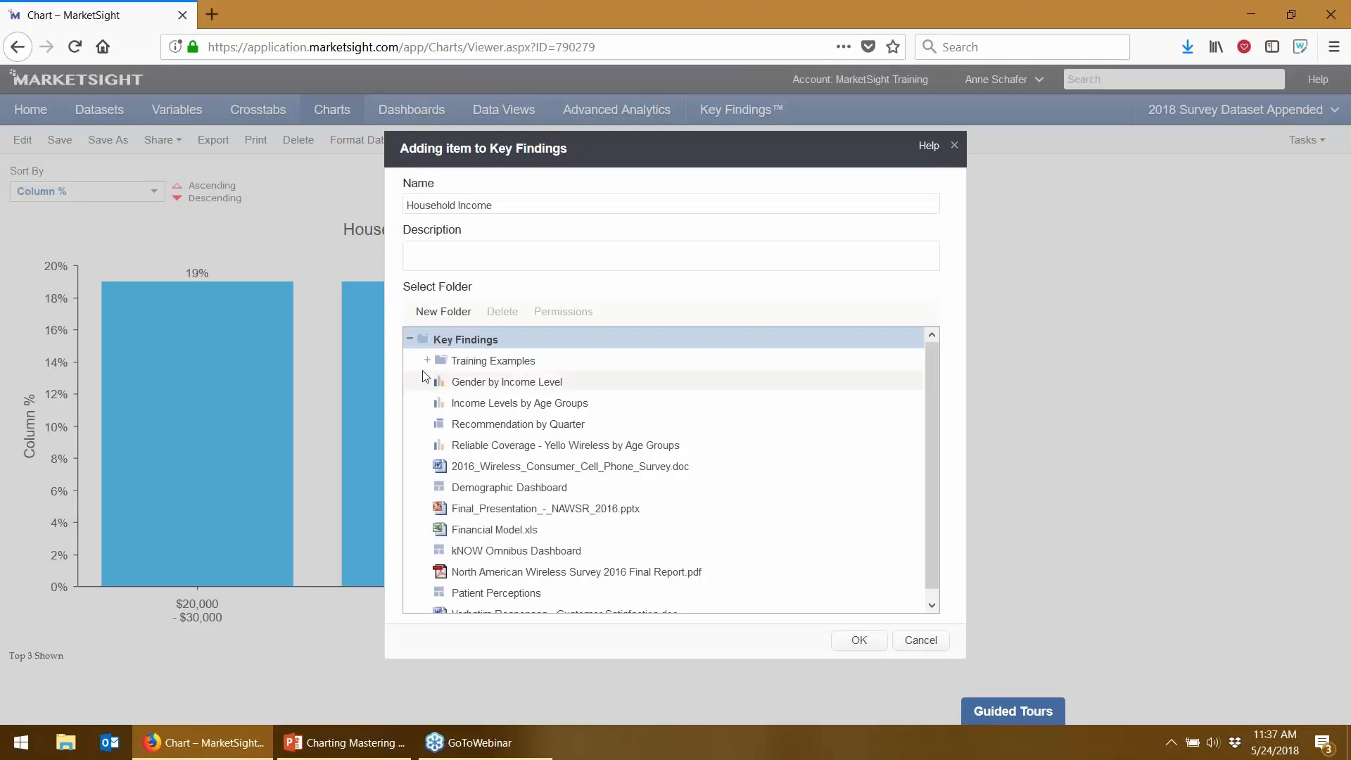
pyautogui.click(478, 345)
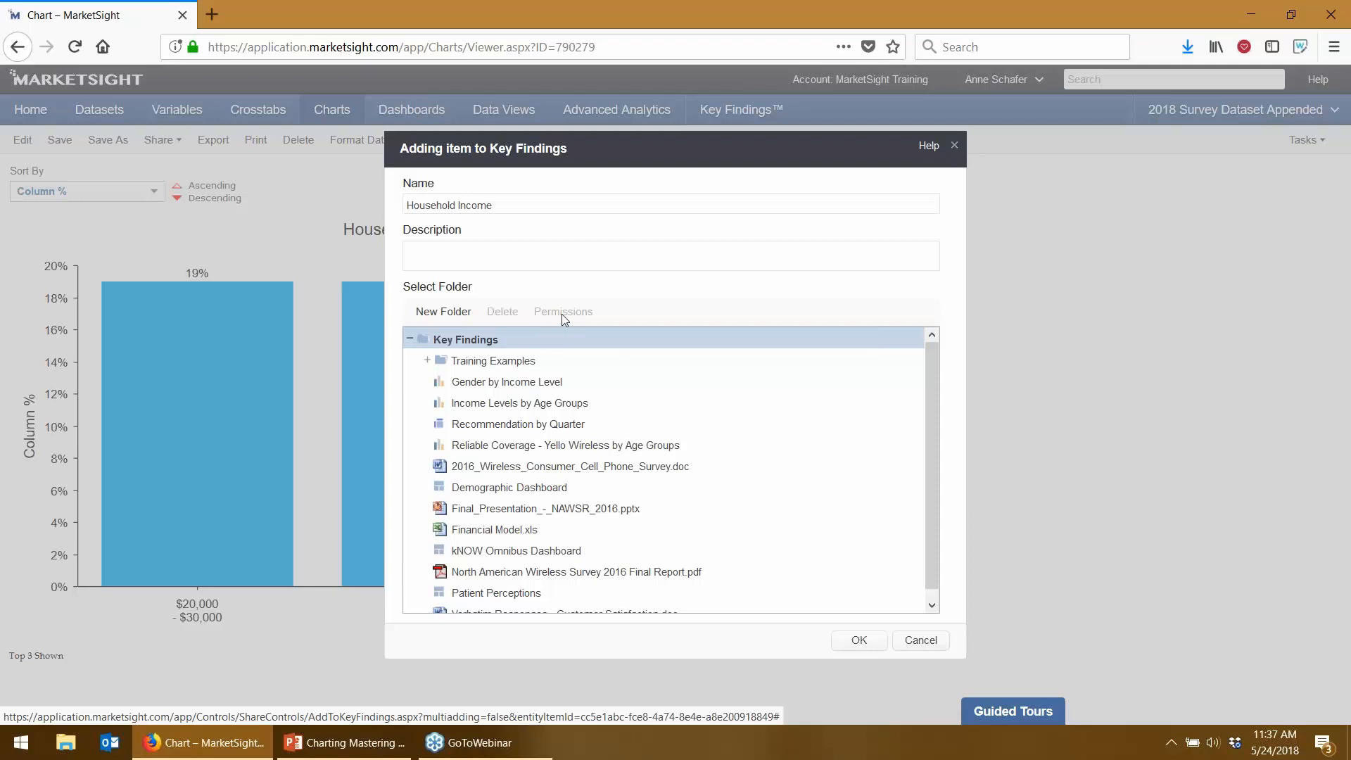
pyautogui.click(860, 641)
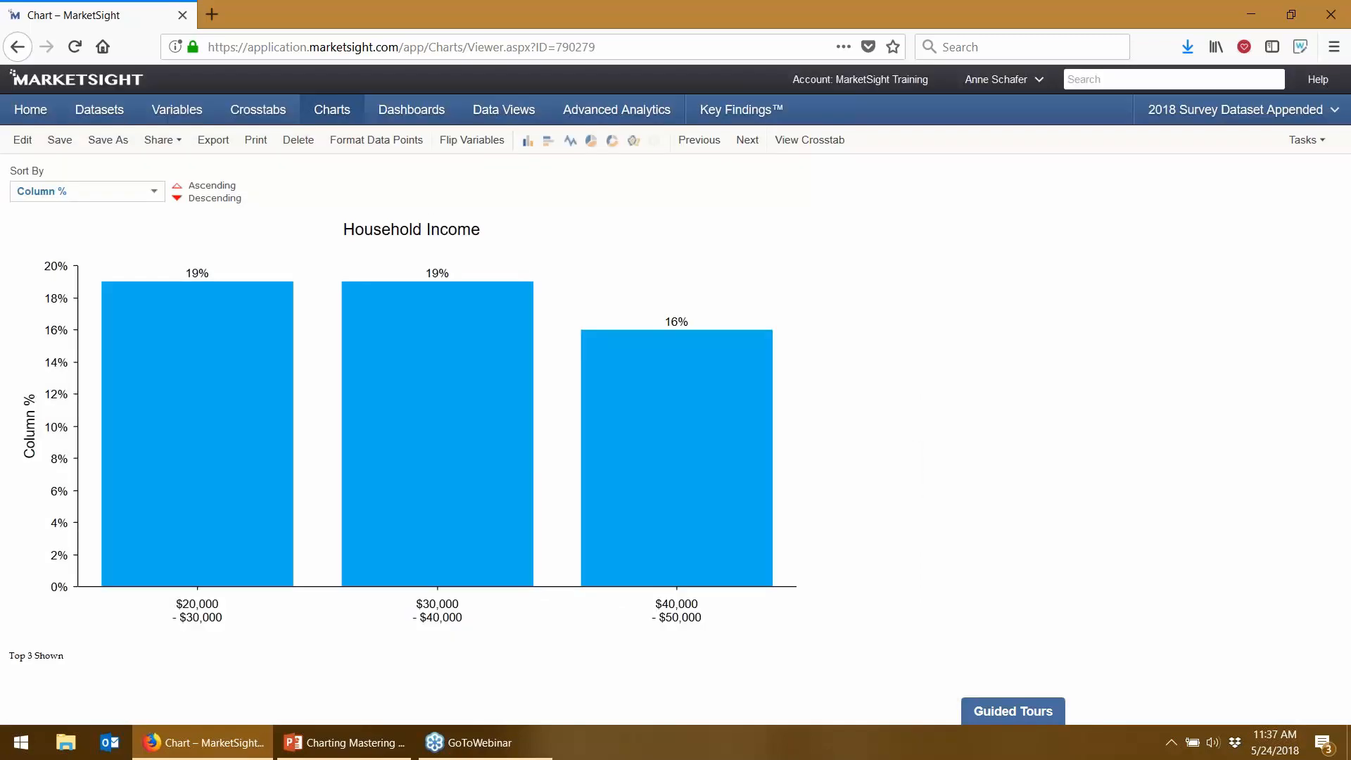
# - Launch Chrome to the MarketSight login page from its recent sites
pyautogui.moveTo(394, 543)
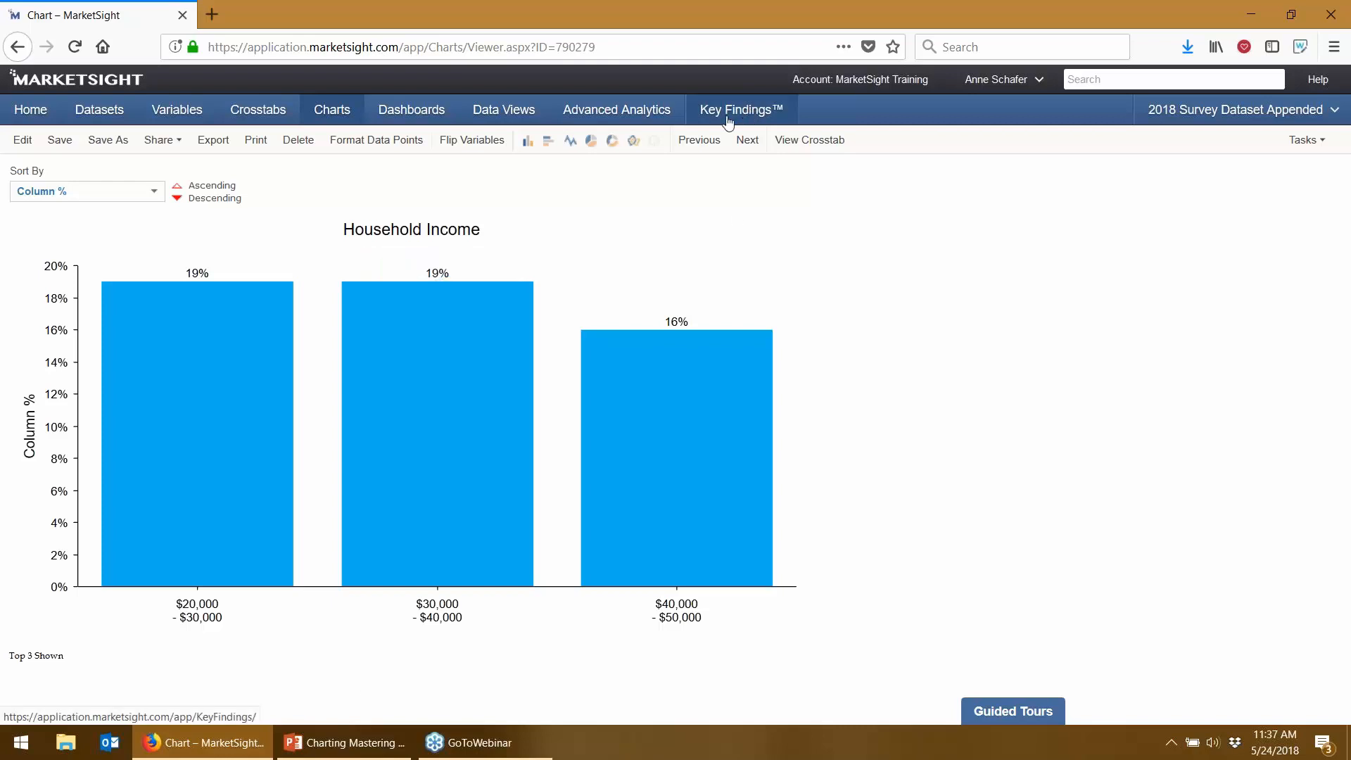
pyautogui.rightClick(21, 743)
pyautogui.click(21, 756)
pyautogui.click(21, 743)
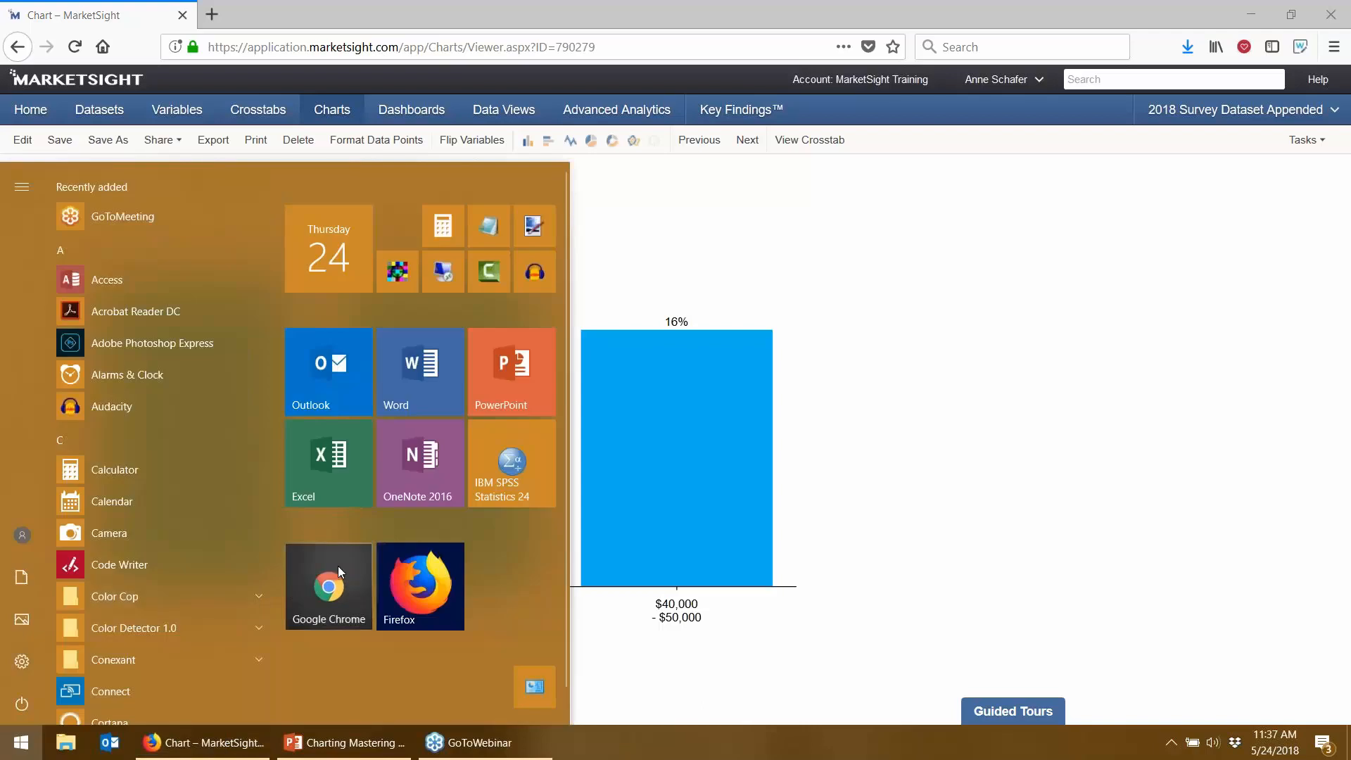
pyautogui.rightClick(337, 565)
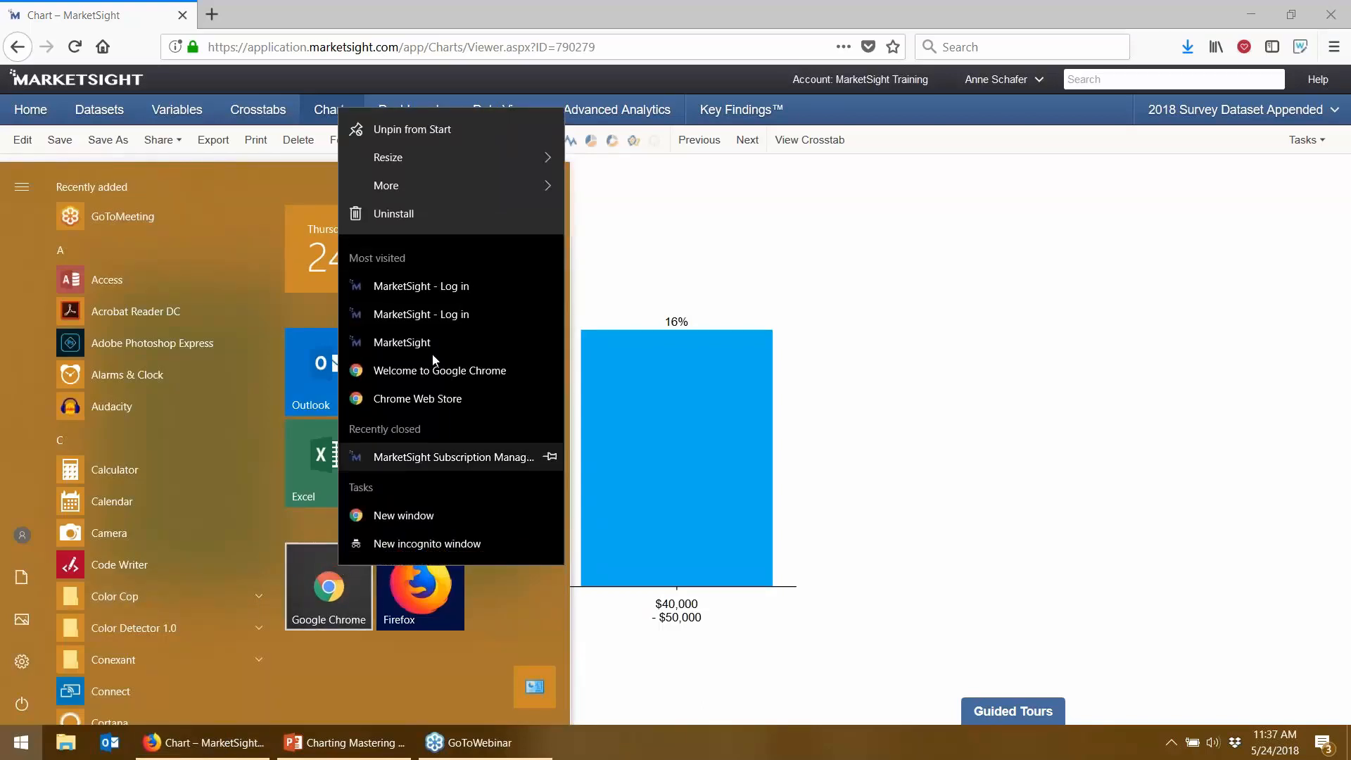
pyautogui.click(451, 286)
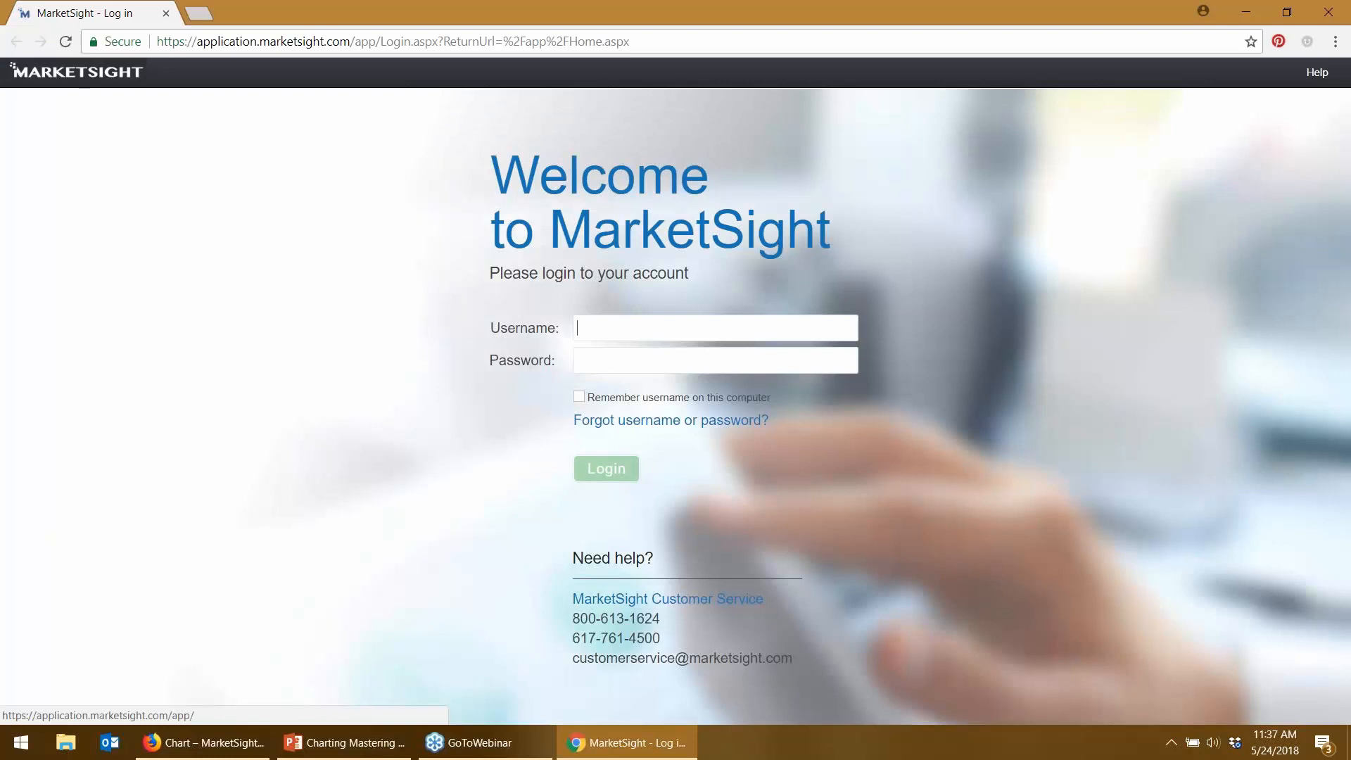
# - Sign in with the second account's username and password
pyautogui.write('Markte')
pyautogui.press('BackSpace')
pyautogui.press('BackSpace')
pyautogui.write('etSight Trainee')
pyautogui.press('Tab')
pyautogui.write('••••••••••')
pyautogui.press('Return')
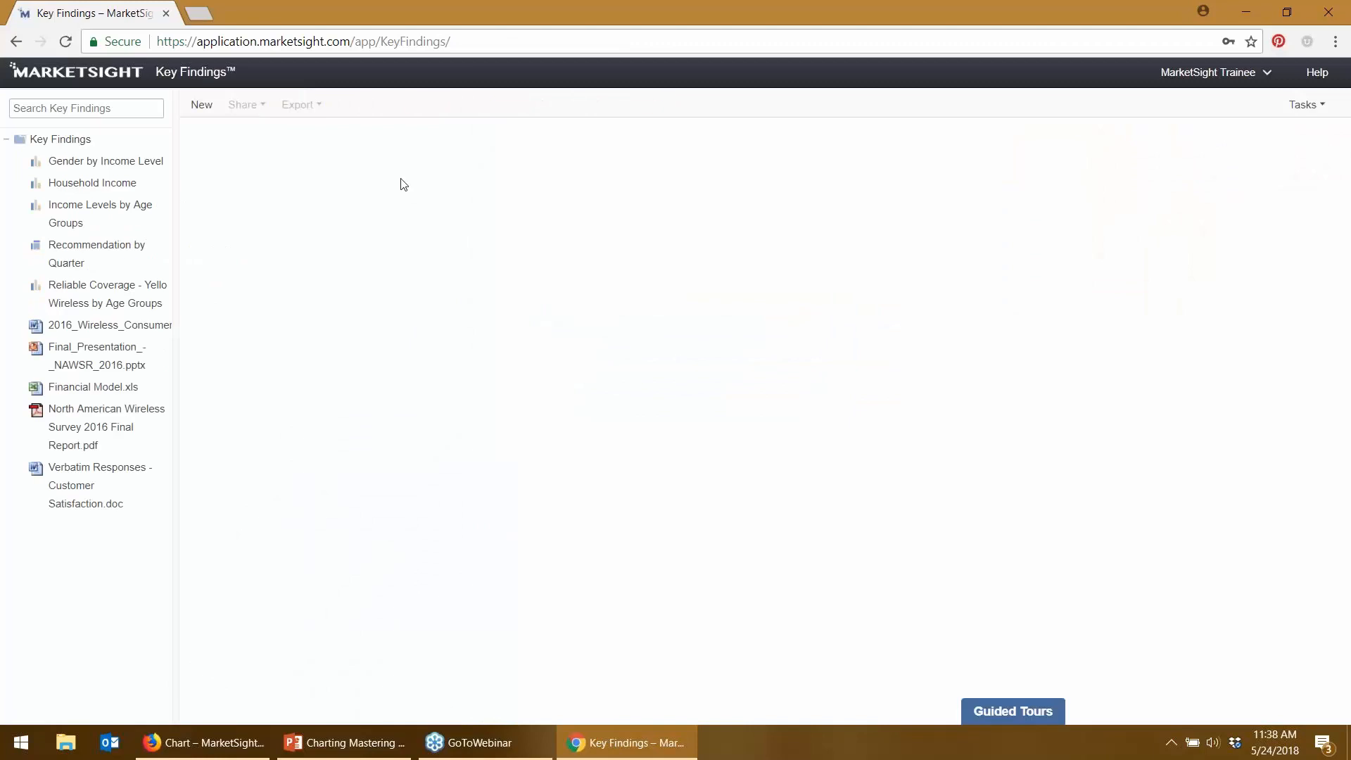
# - Open Key Findings in Firefox and place the second account's Chrome window beside it
pyautogui.moveTo(390, 10); pyautogui.dragTo(1033, 27)
pyautogui.click(580, 21)
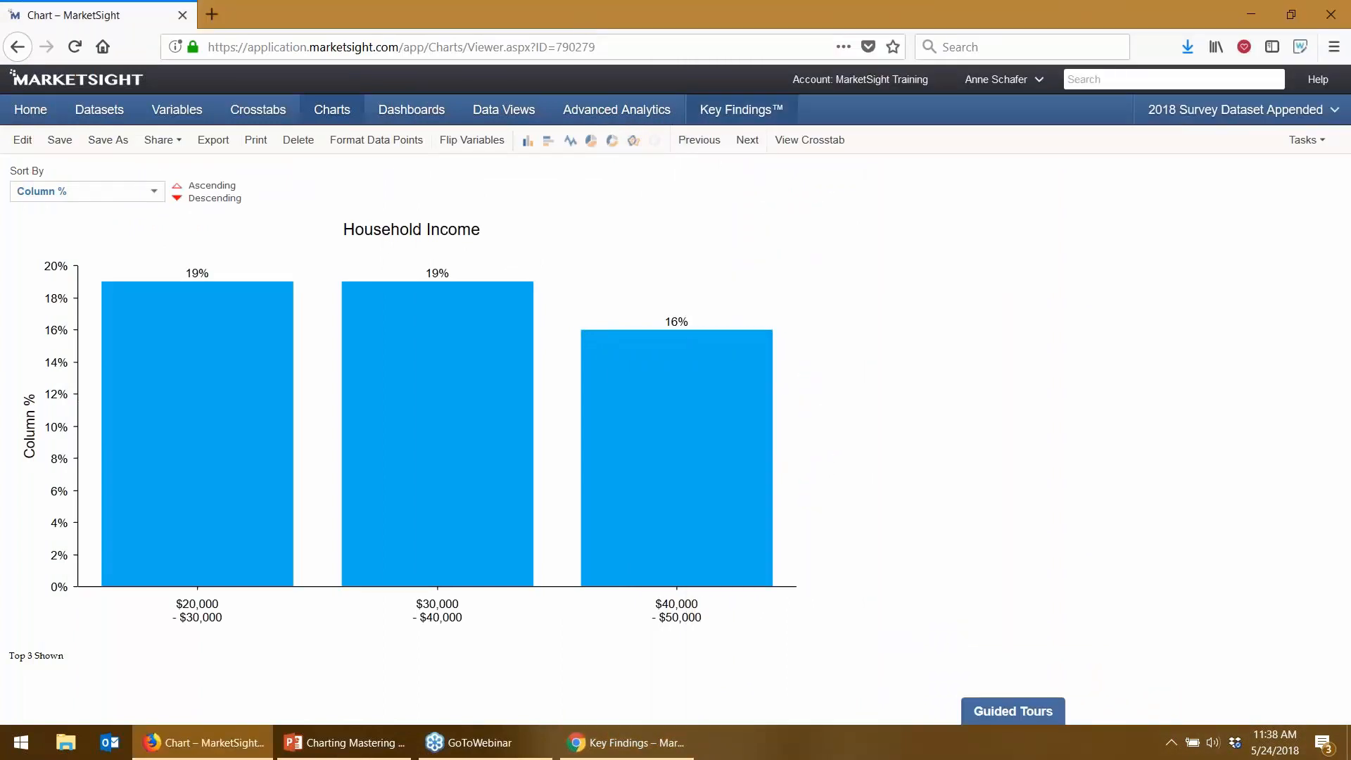
pyautogui.click(741, 109)
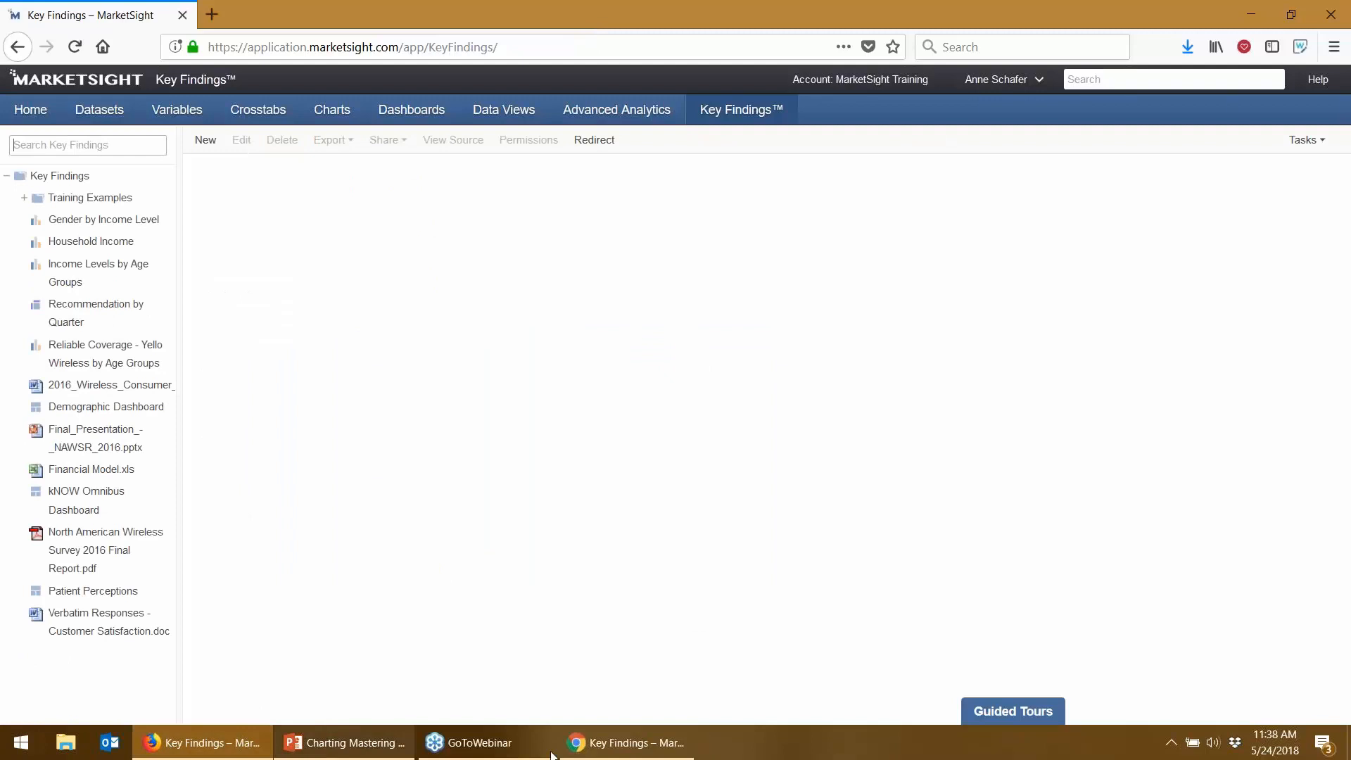
pyautogui.click(619, 751)
pyautogui.moveTo(1137, 22); pyautogui.dragTo(1020, 34)
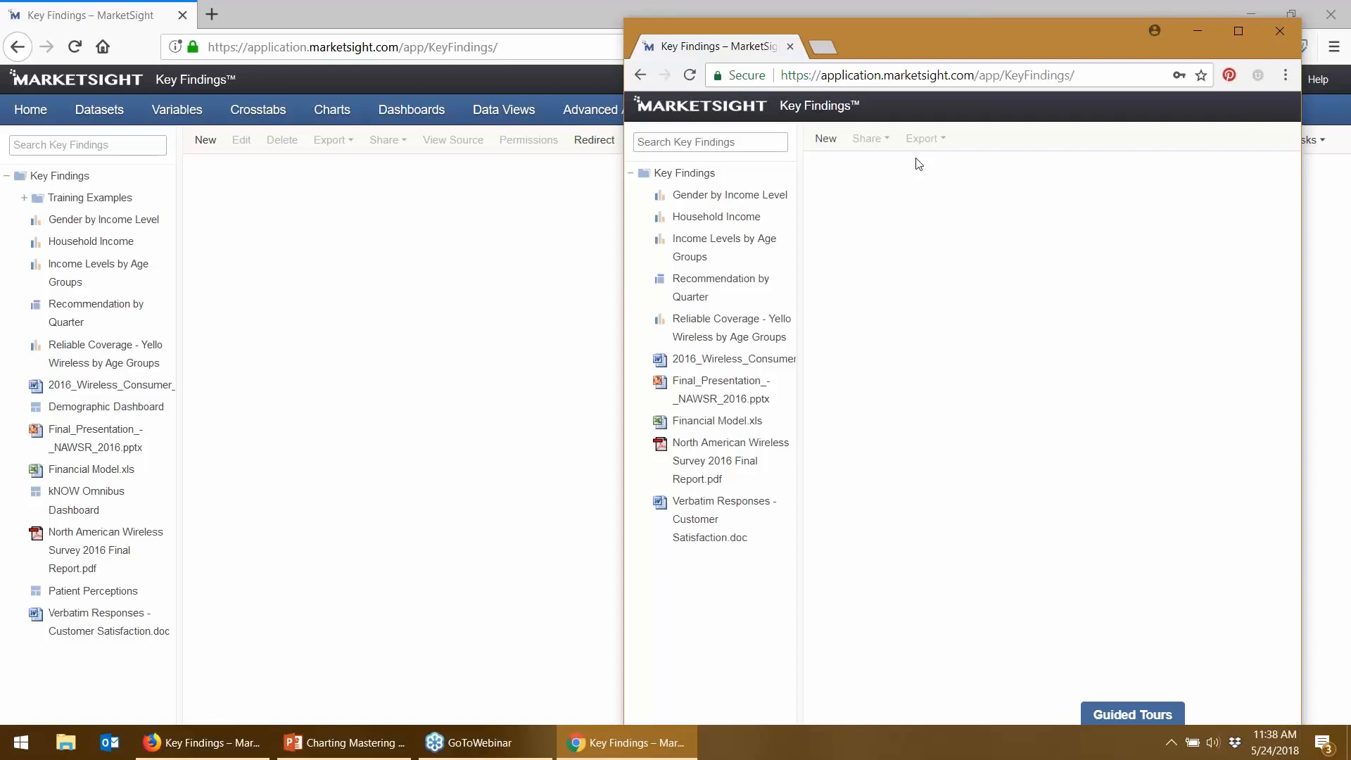
# - Maximize the viewer's Chrome window and browse Household Income, then Income Levels by Age Groups
pyautogui.click(698, 223)
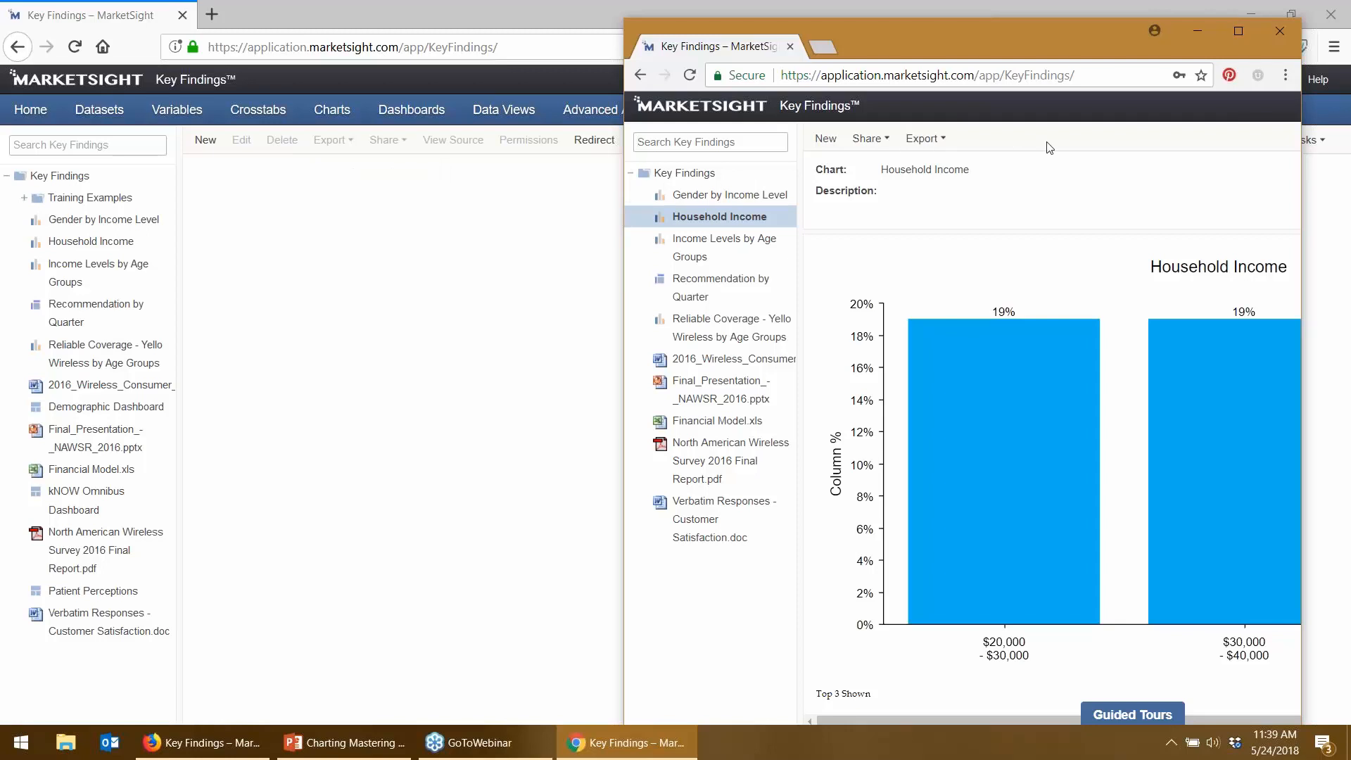
pyautogui.click(1237, 31)
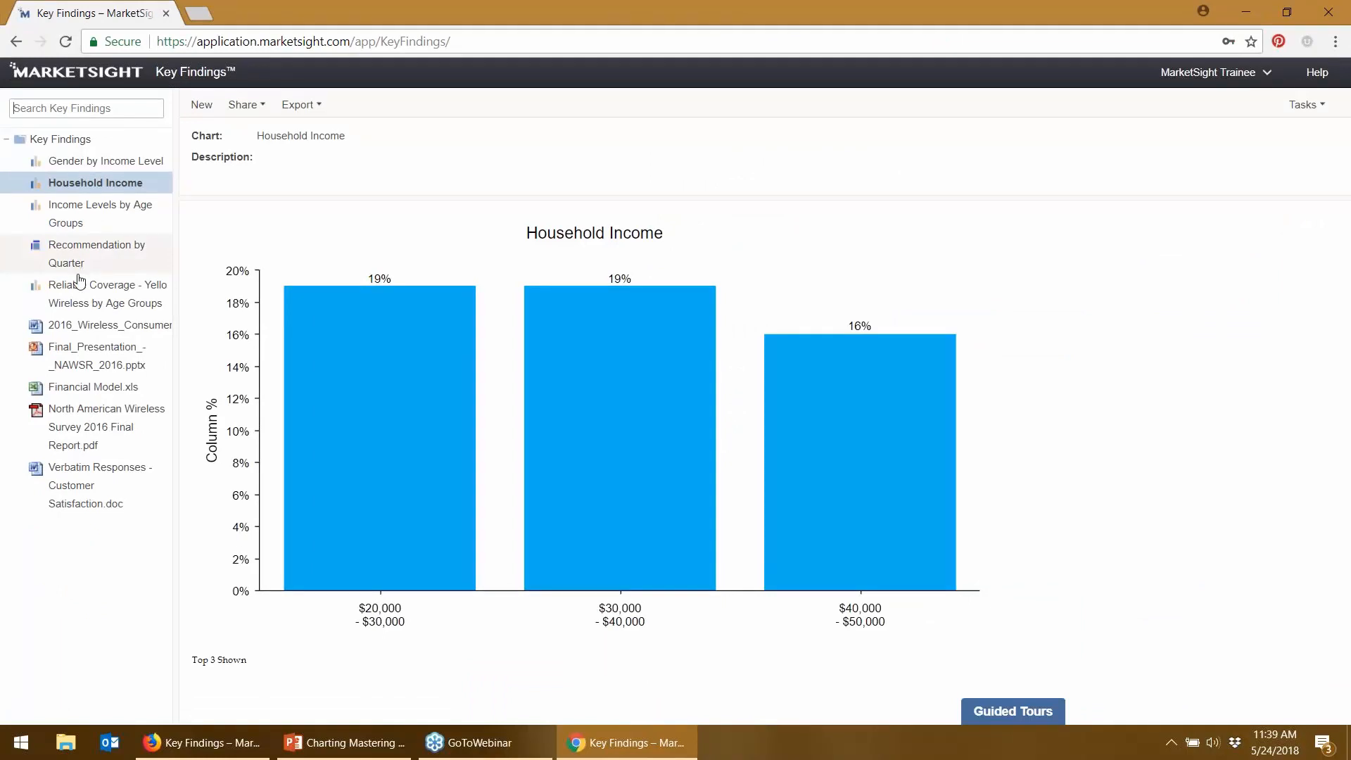
pyautogui.click(77, 211)
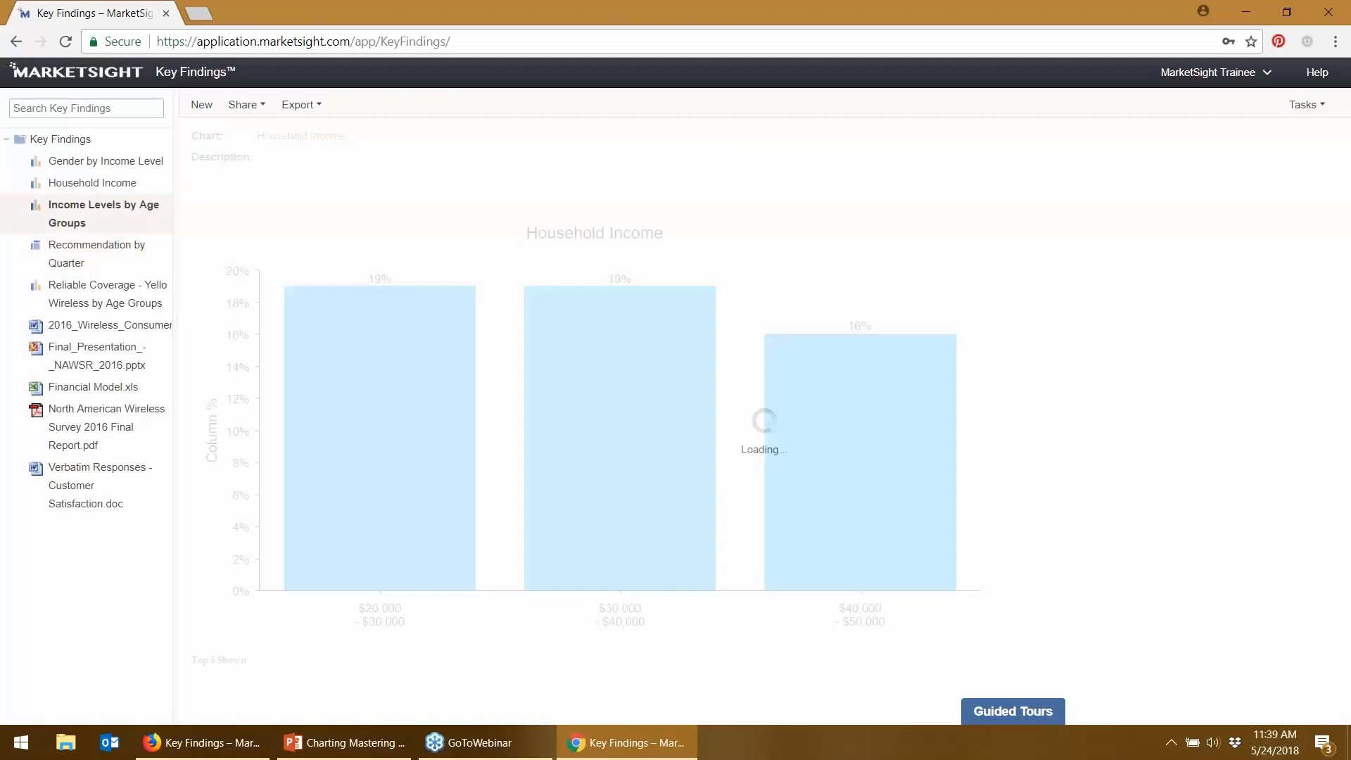
# - Switch the row variable to Gender and Age Segments, check export formats, and close Chrome
pyautogui.click(371, 244)
pyautogui.click(279, 290)
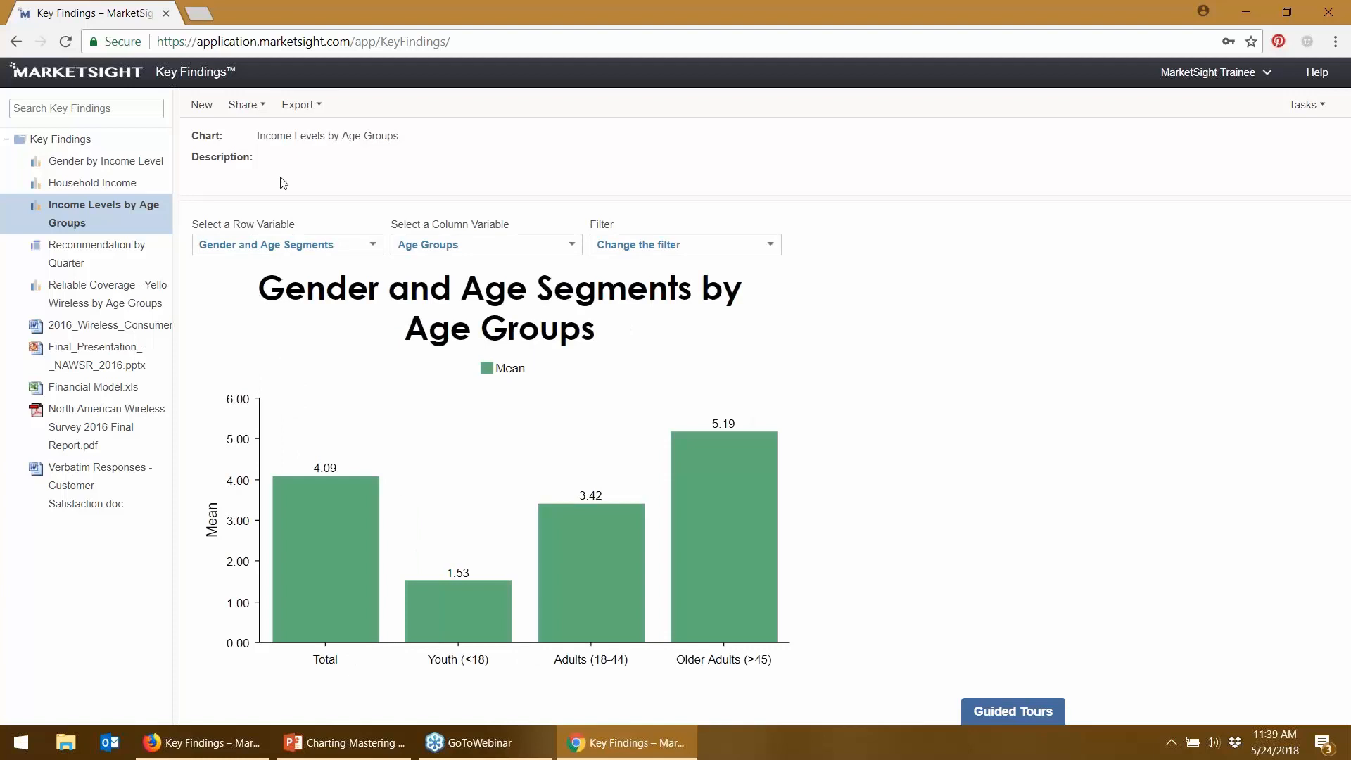
pyautogui.click(298, 104)
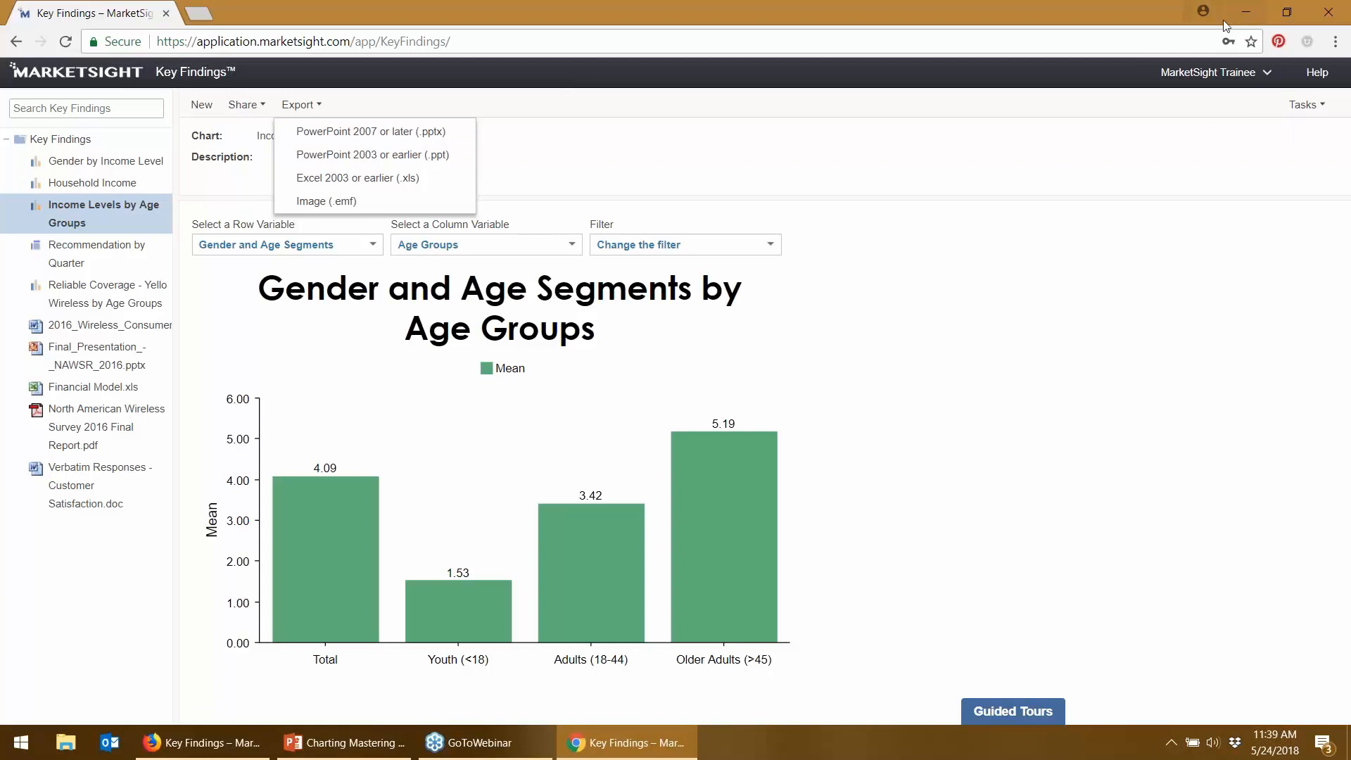
pyautogui.click(1326, 12)
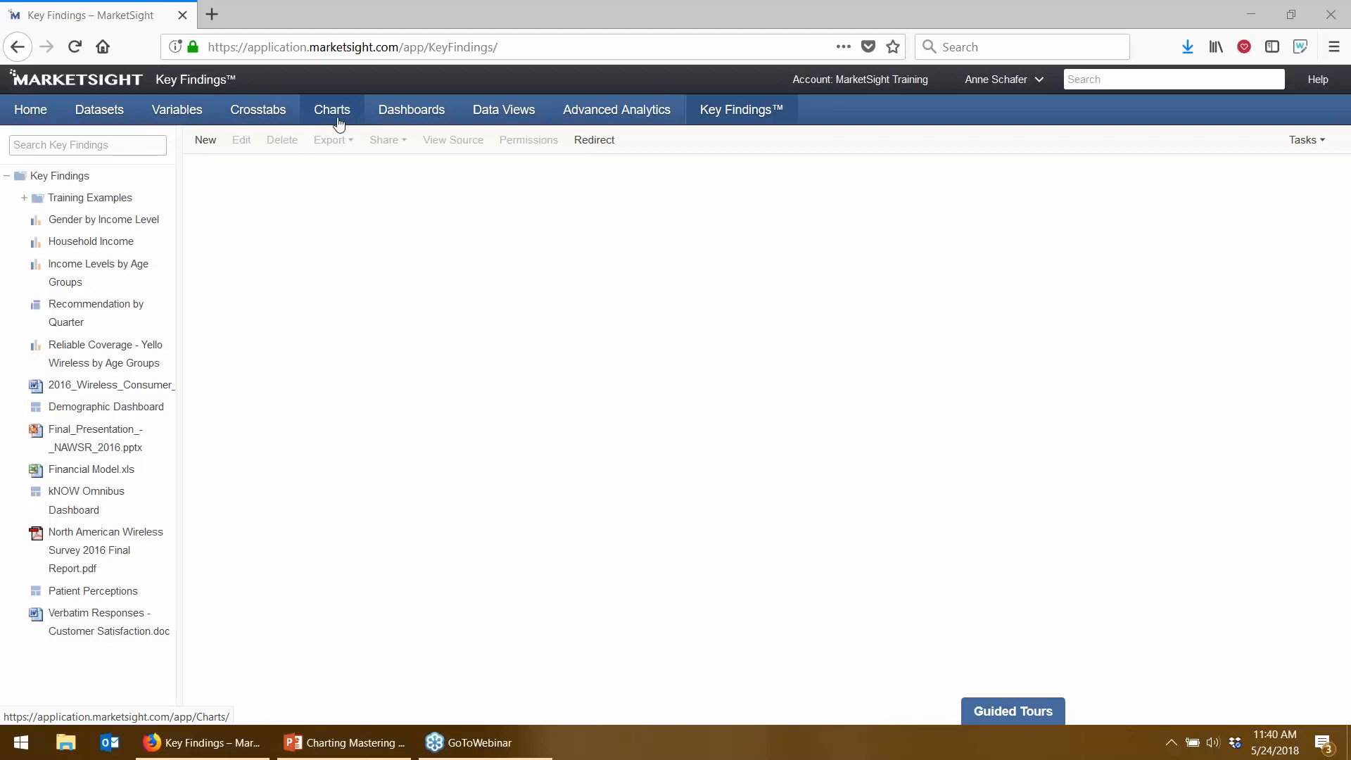
# - Go to Dashboards and look over, then dismiss, the New dashboard options
pyautogui.click(393, 114)
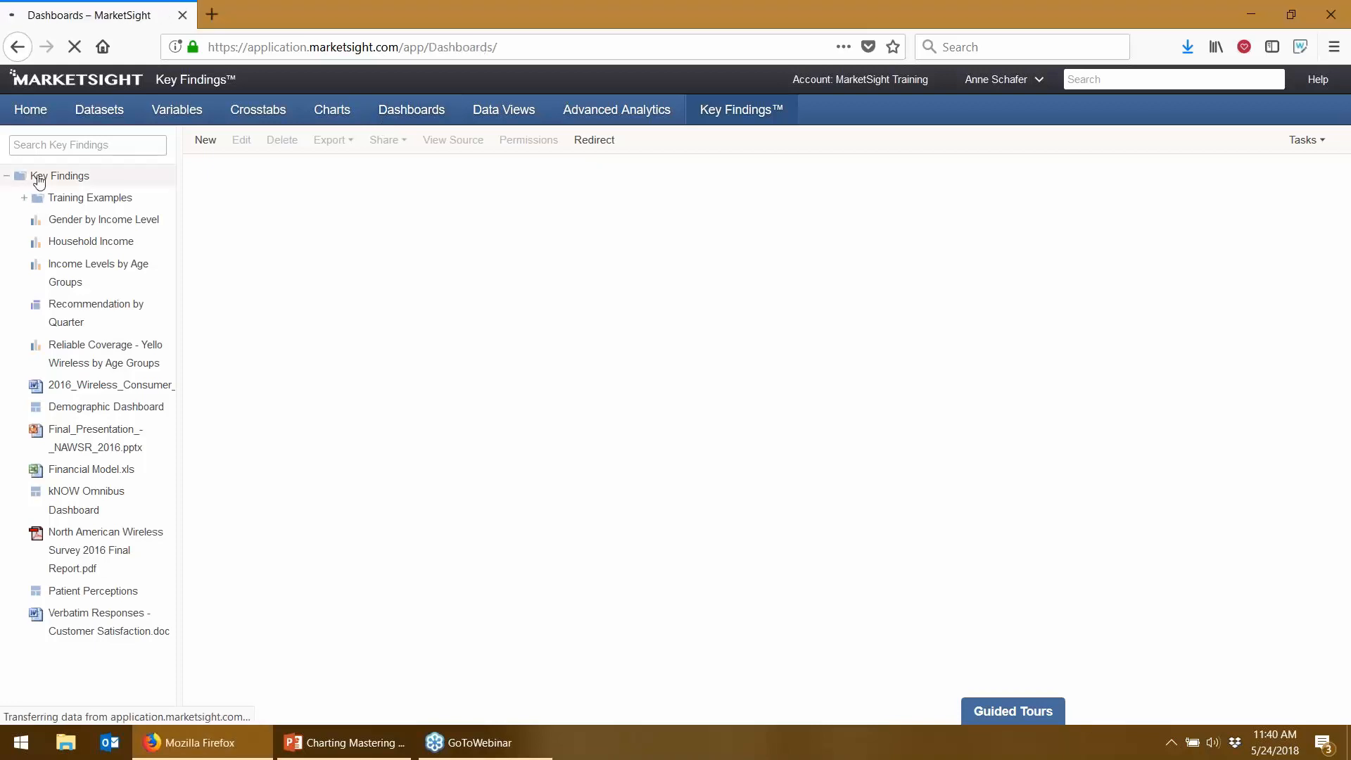
pyautogui.click(25, 141)
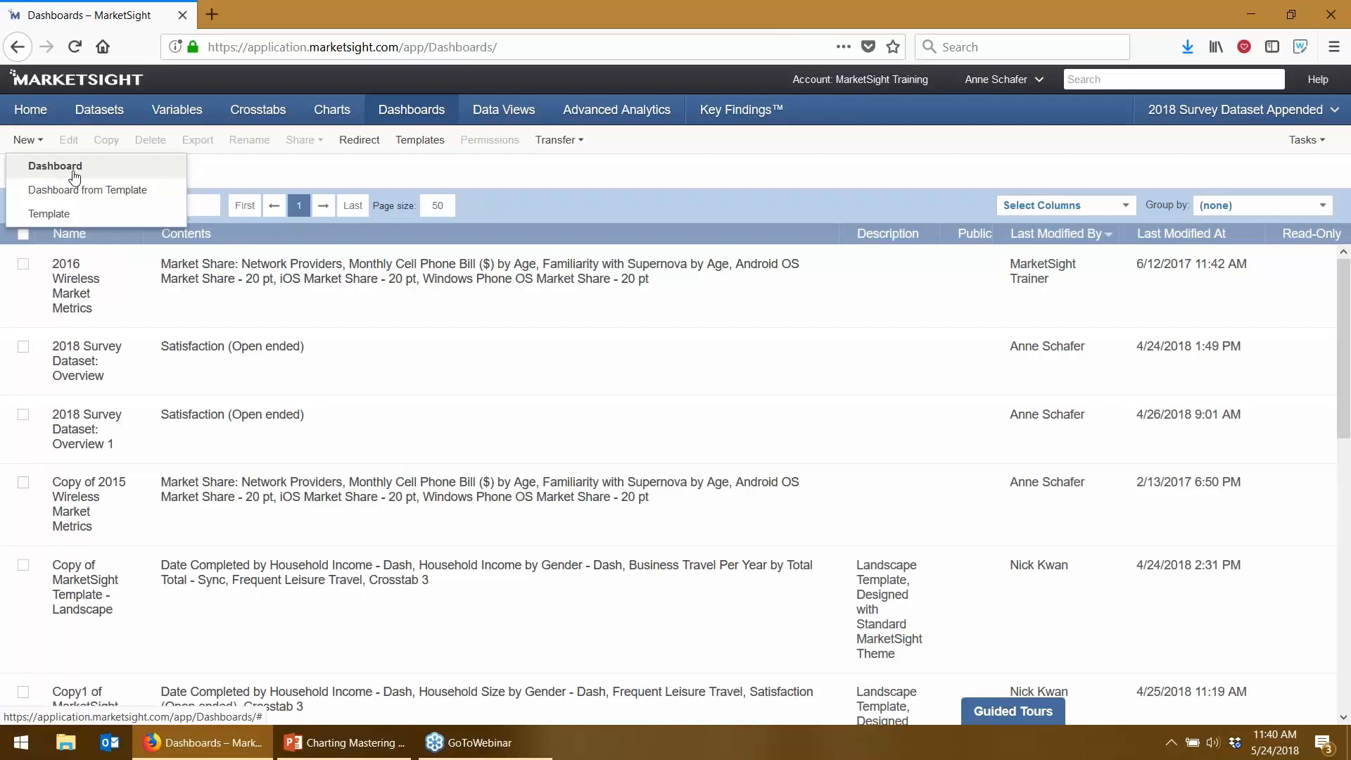
pyautogui.click(342, 174)
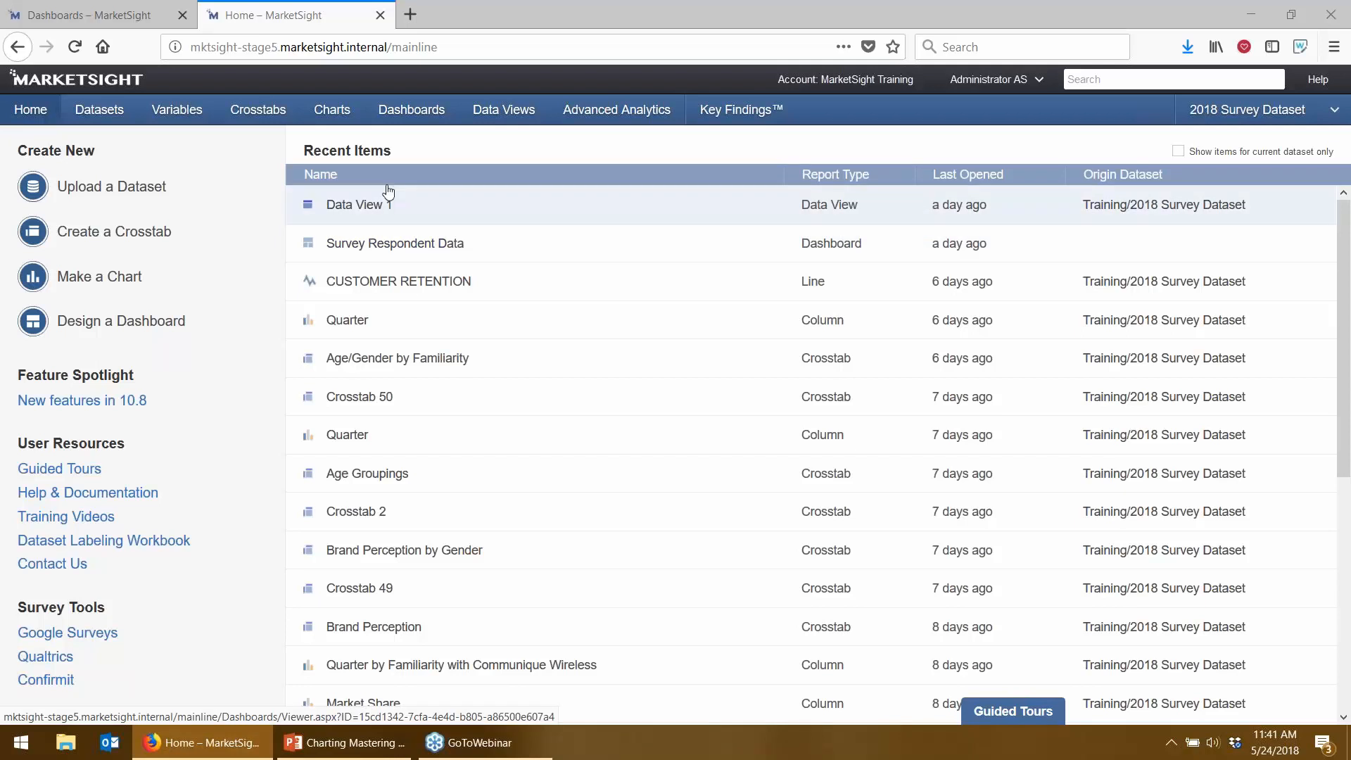
# - Go to the Charts list and begin a new Line chart
pyautogui.click(338, 123)
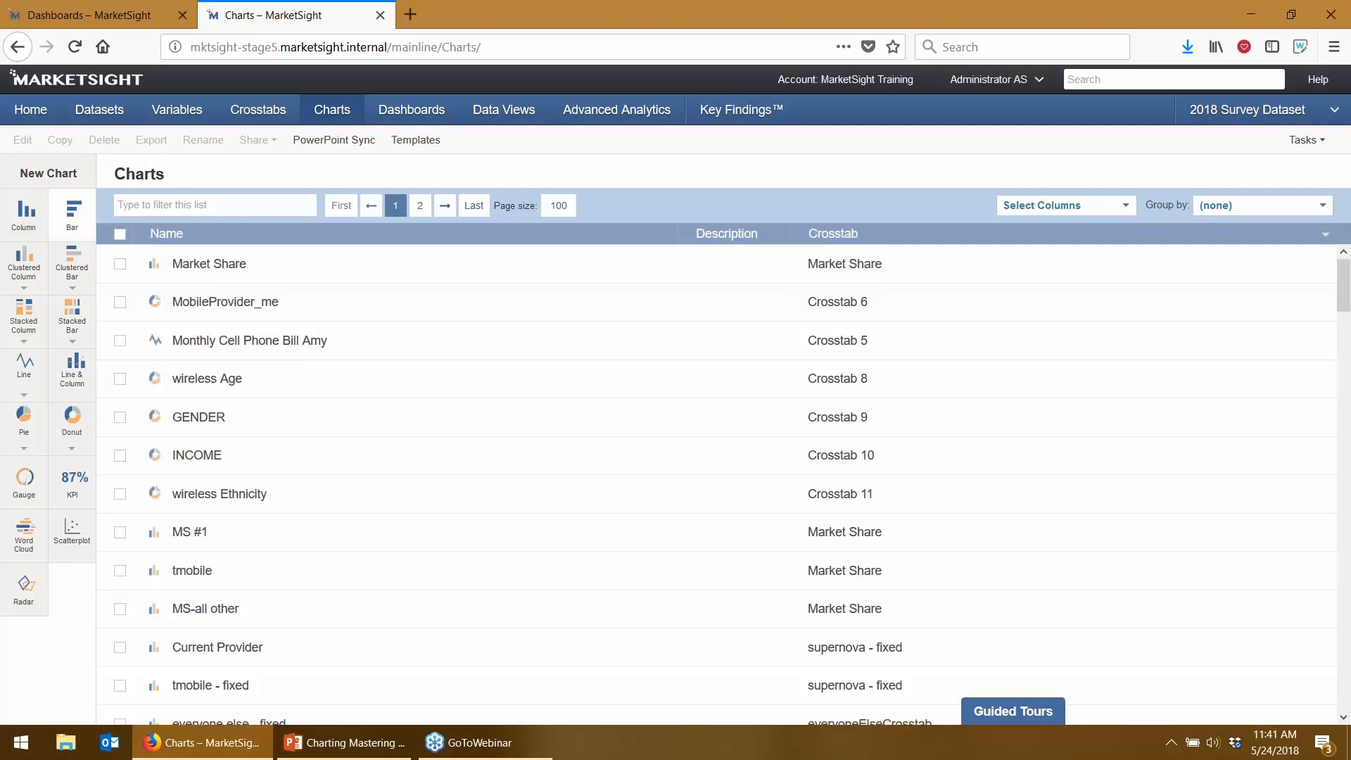
pyautogui.click(25, 366)
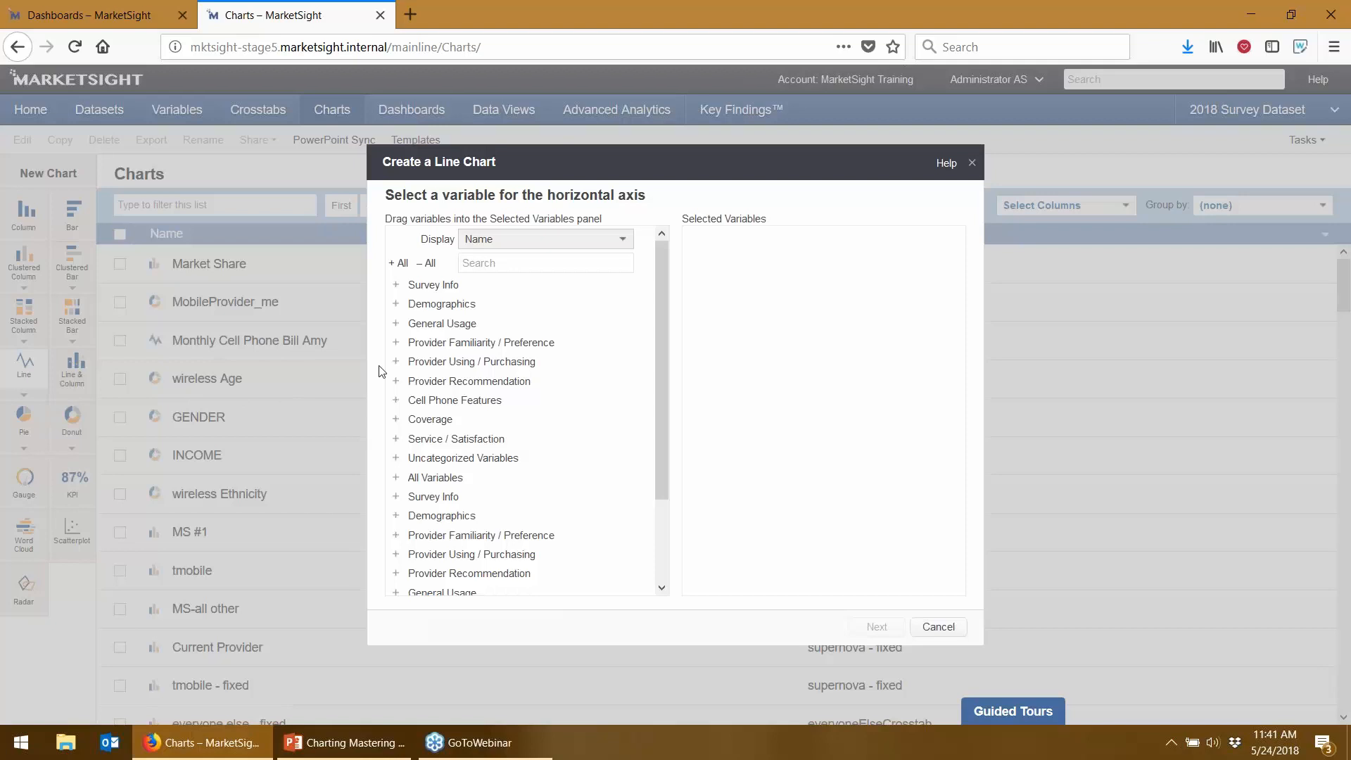
# - Put Quarter on the horizontal axis and segment it by Age Groups
pyautogui.click(405, 286)
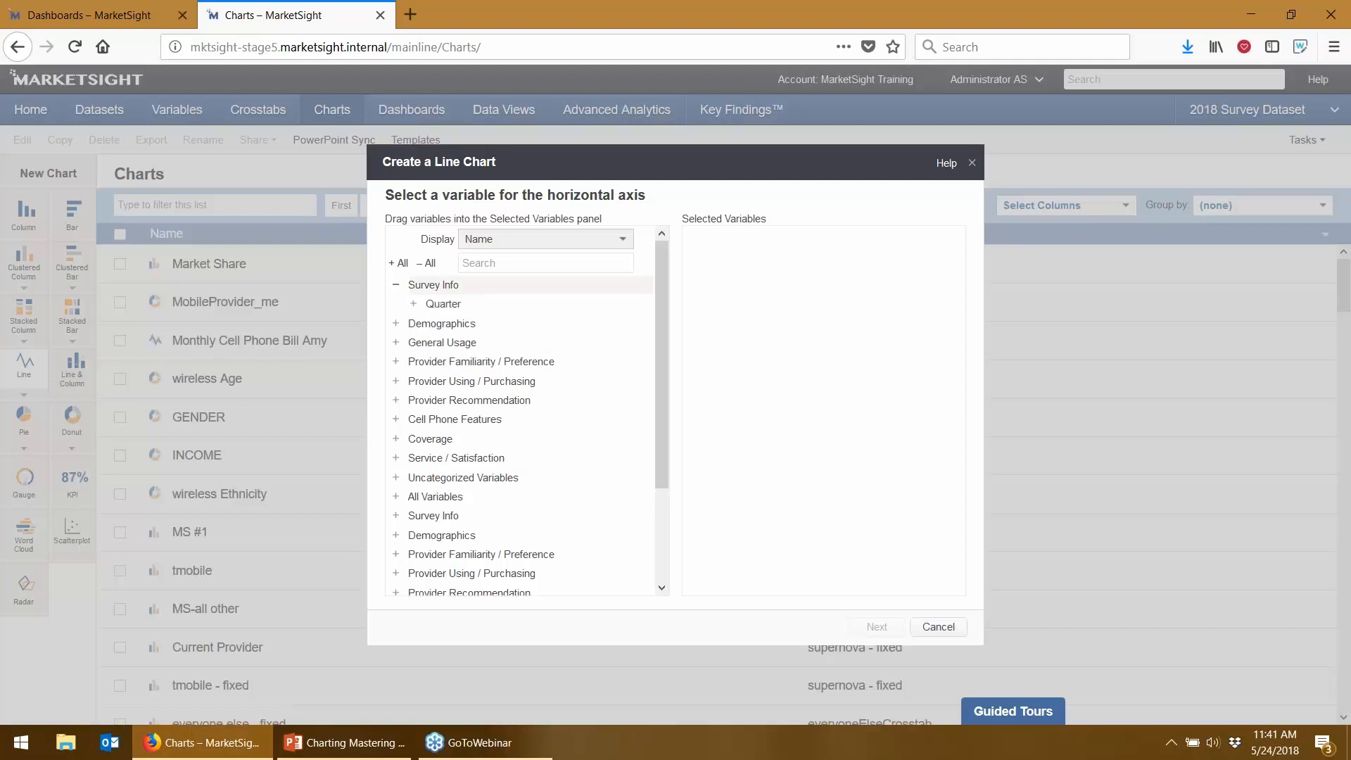
pyautogui.moveTo(447, 304); pyautogui.dragTo(848, 348)
pyautogui.click(876, 626)
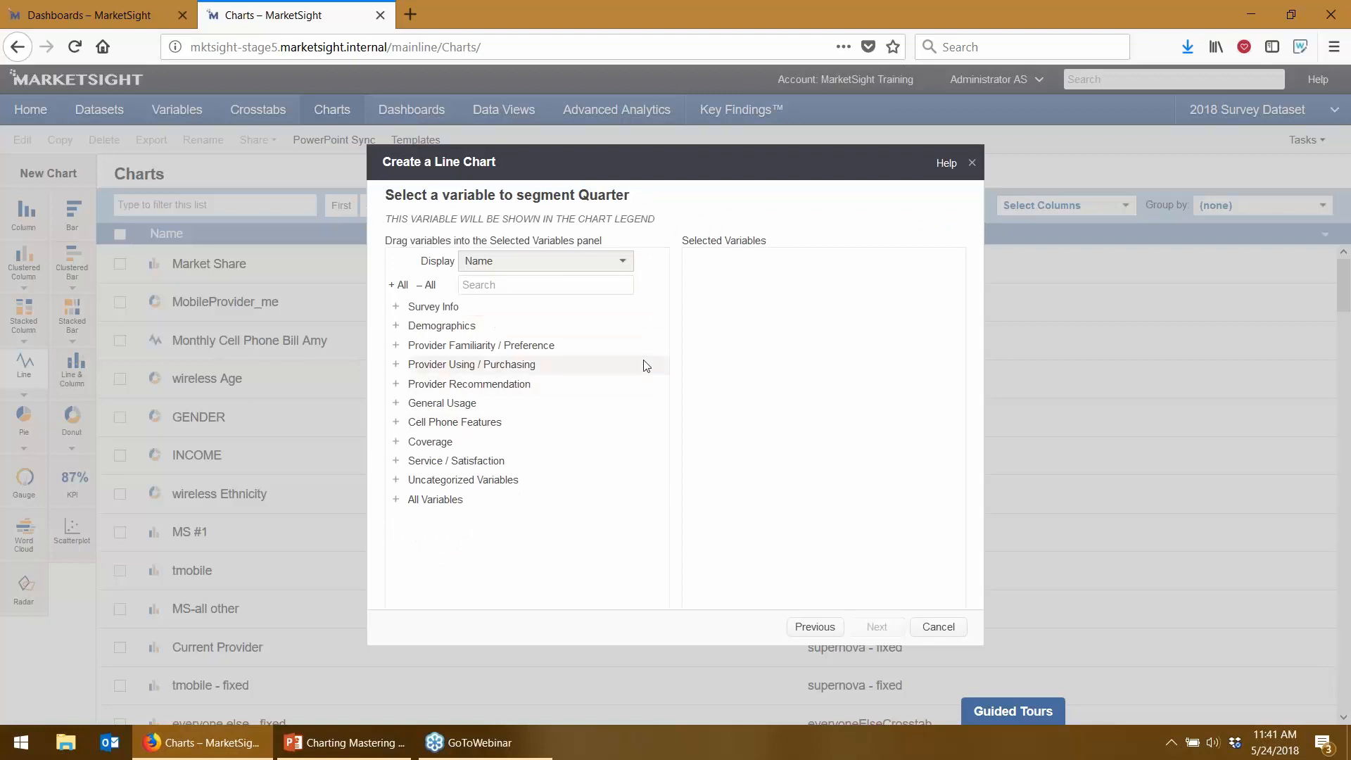
pyautogui.click(396, 325)
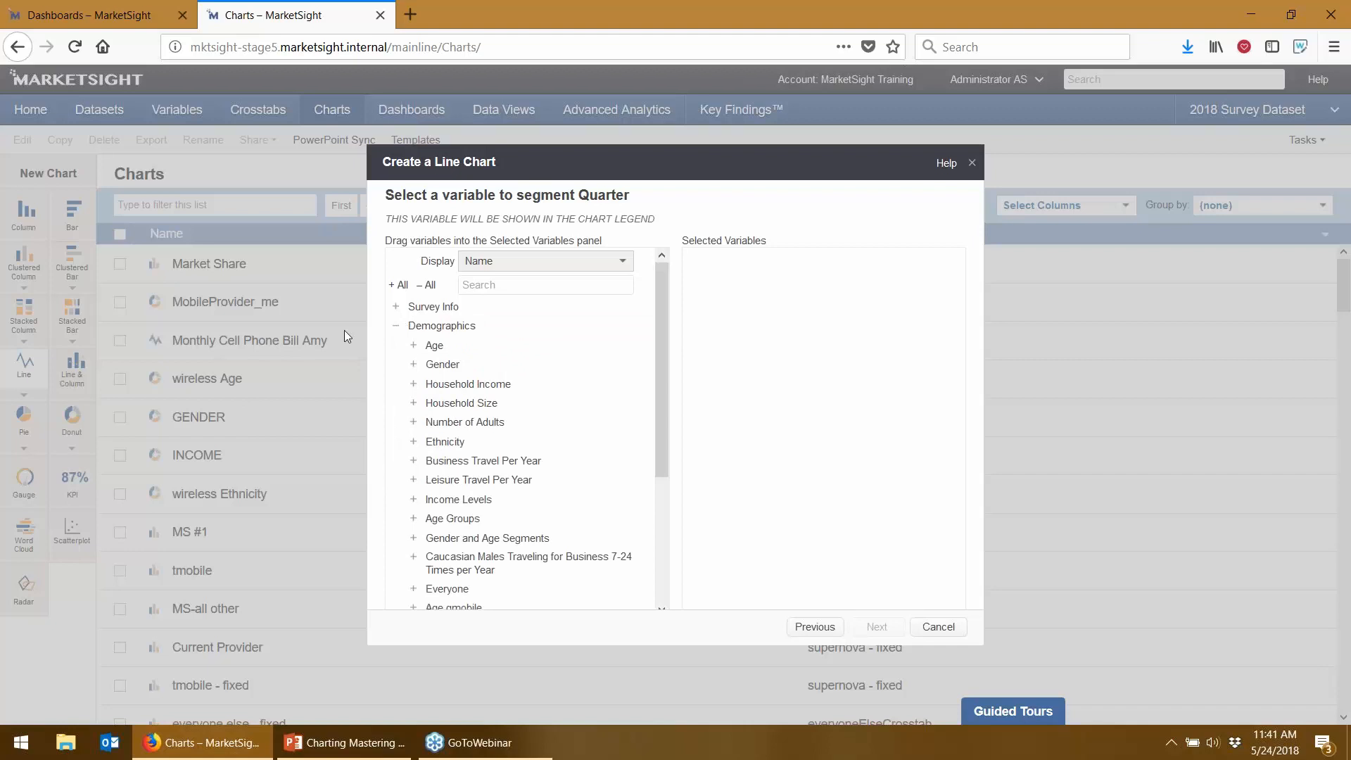
pyautogui.scroll(-2, 579, 425)
pyautogui.moveTo(478, 366); pyautogui.dragTo(802, 379)
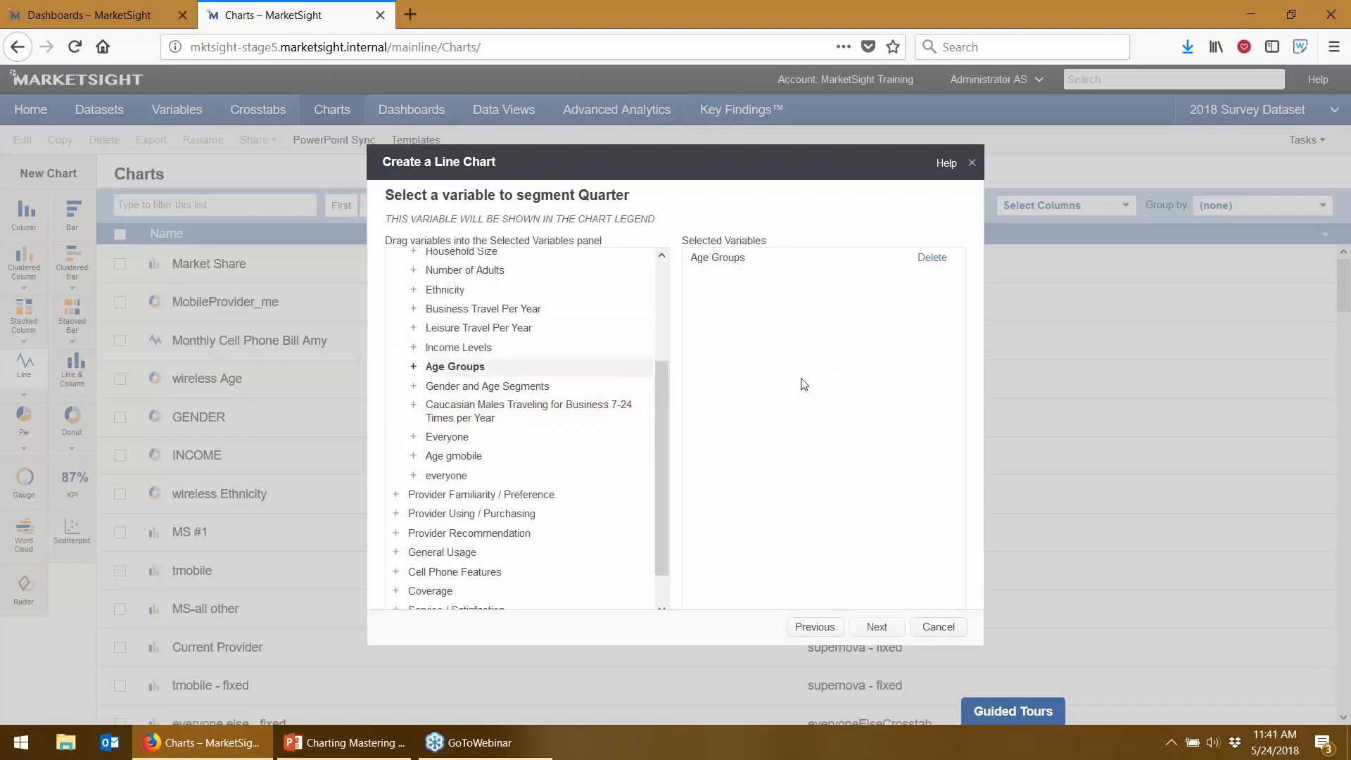
pyautogui.click(877, 627)
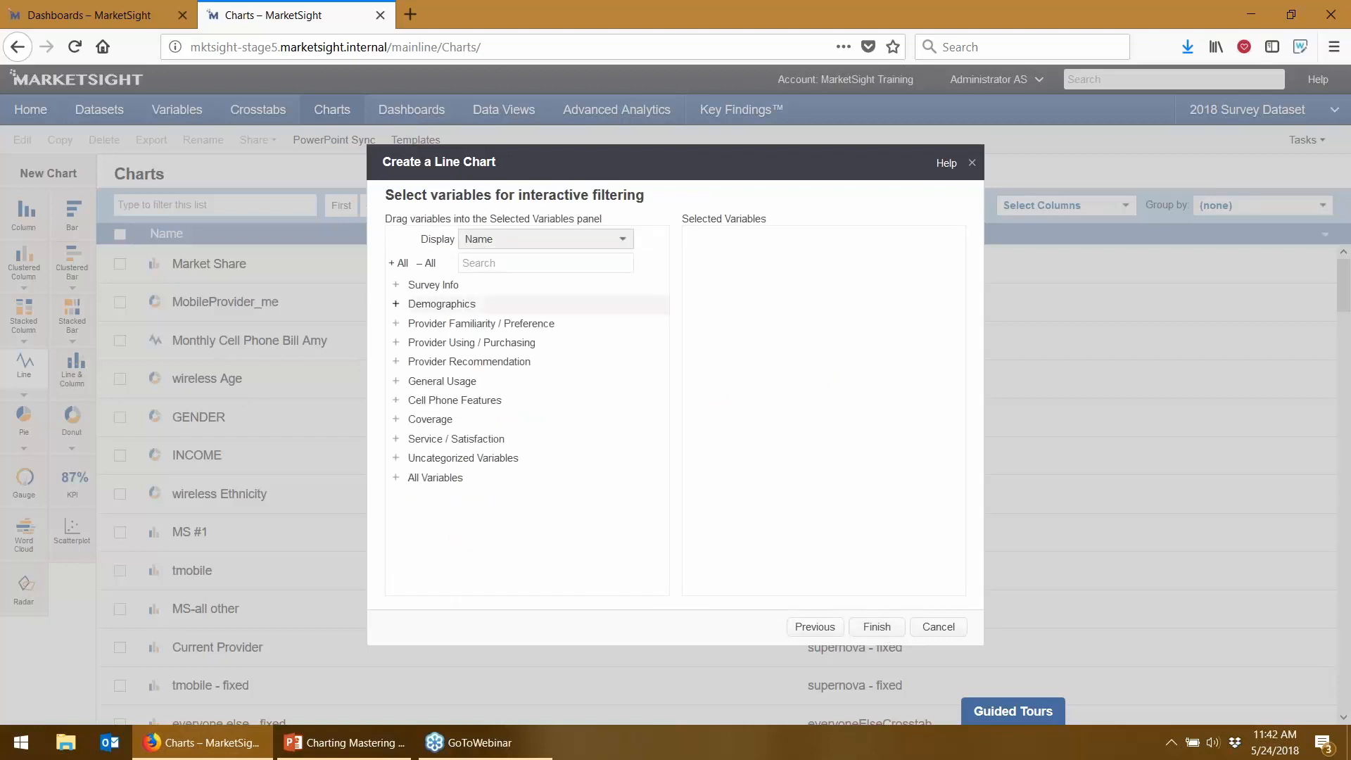
# - Add Gender and Business Travel Per Year as filters and finish the line chart
pyautogui.click(442, 303)
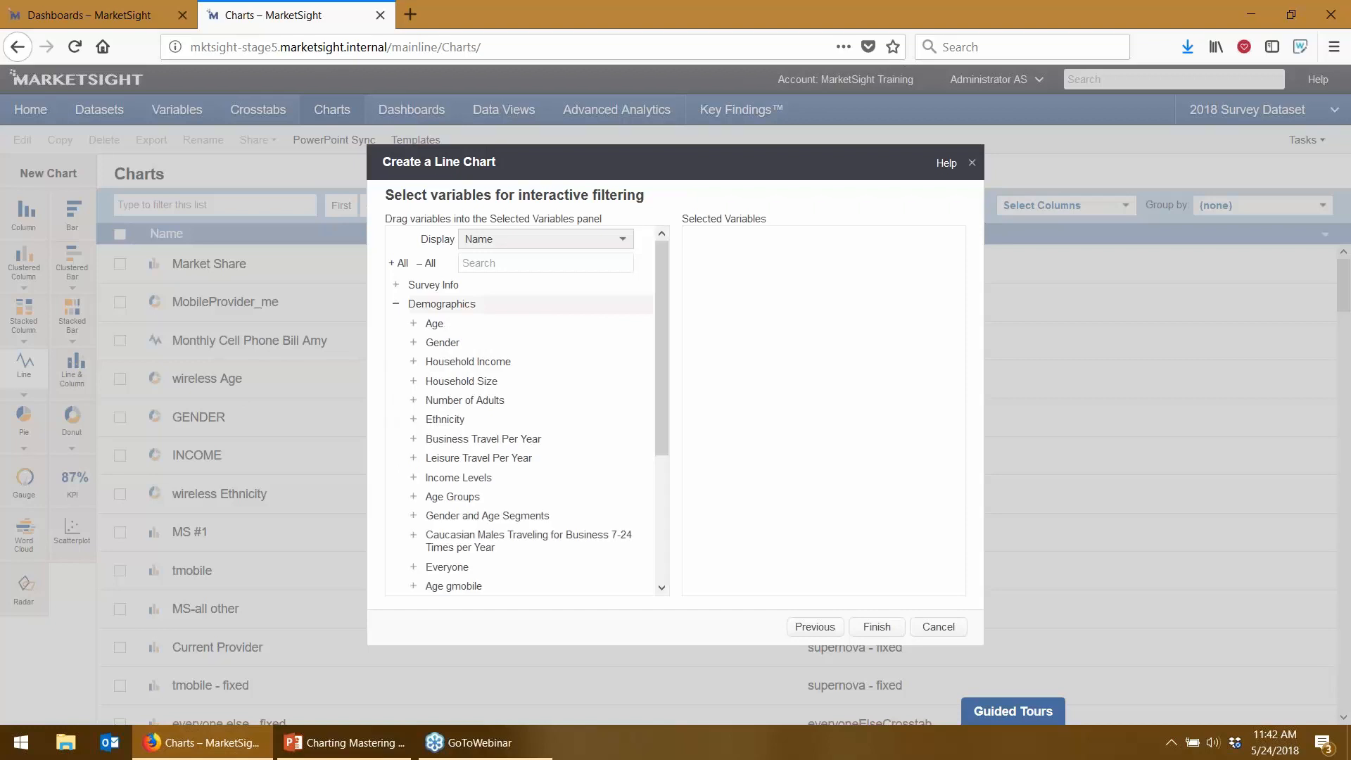
pyautogui.moveTo(446, 350); pyautogui.dragTo(816, 373)
pyautogui.moveTo(492, 439); pyautogui.dragTo(724, 473)
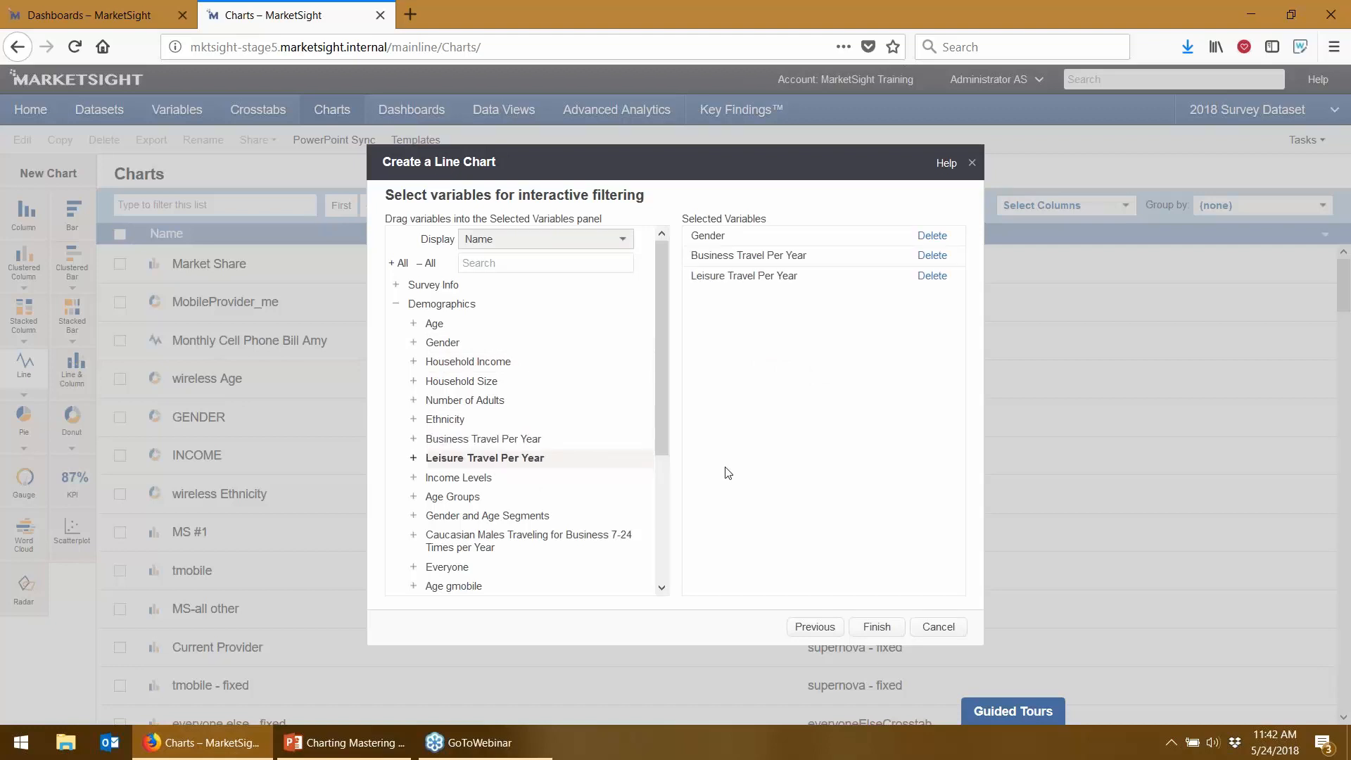
pyautogui.click(877, 627)
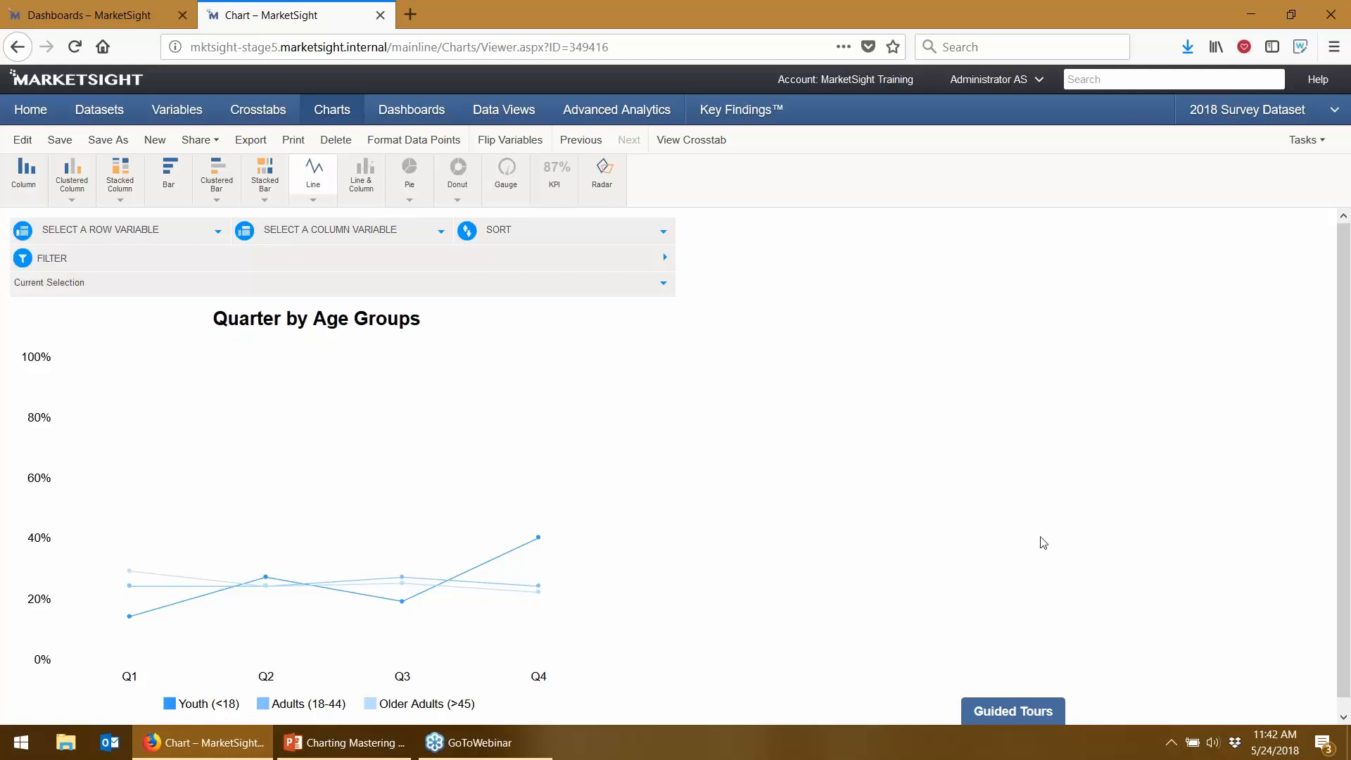
# - Filter the chart to females via Gender, remove that filter, then open the chart editor
pyautogui.click(622, 257)
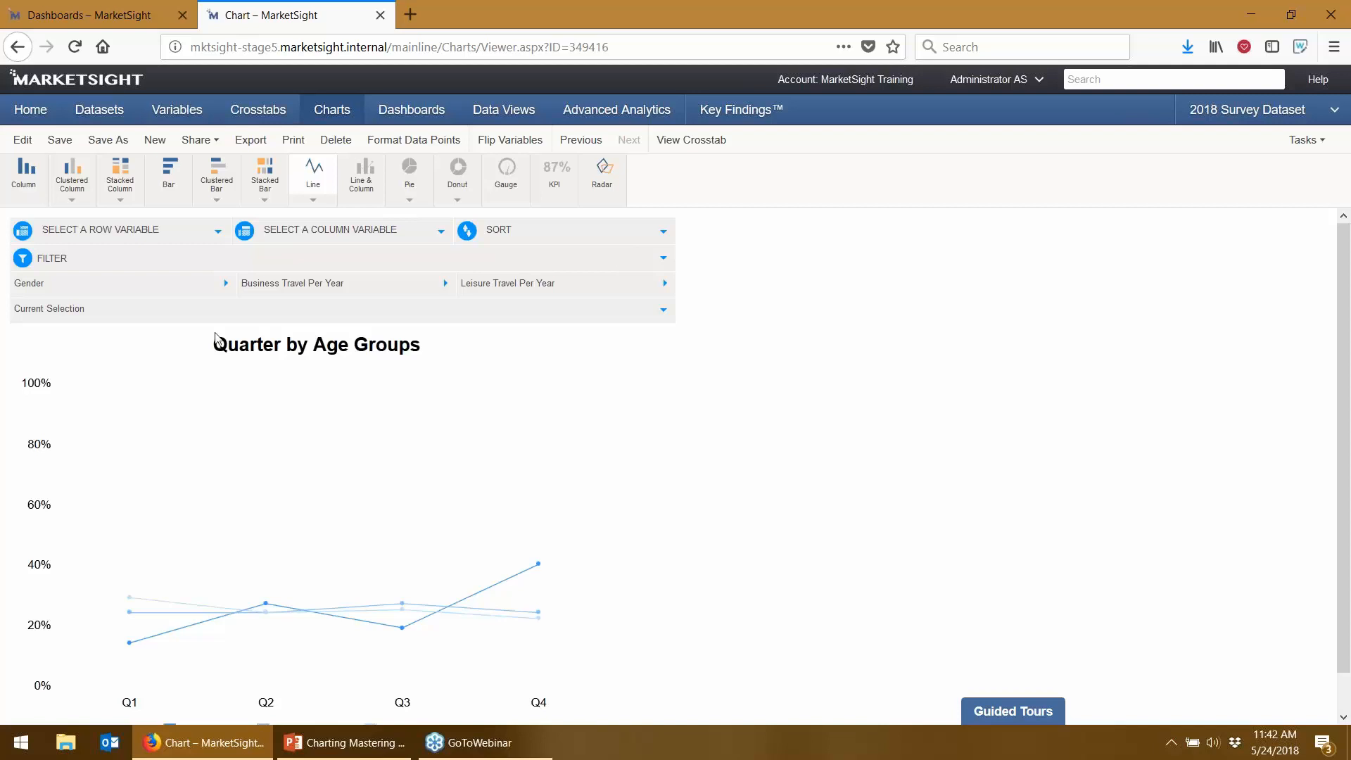
pyautogui.click(211, 296)
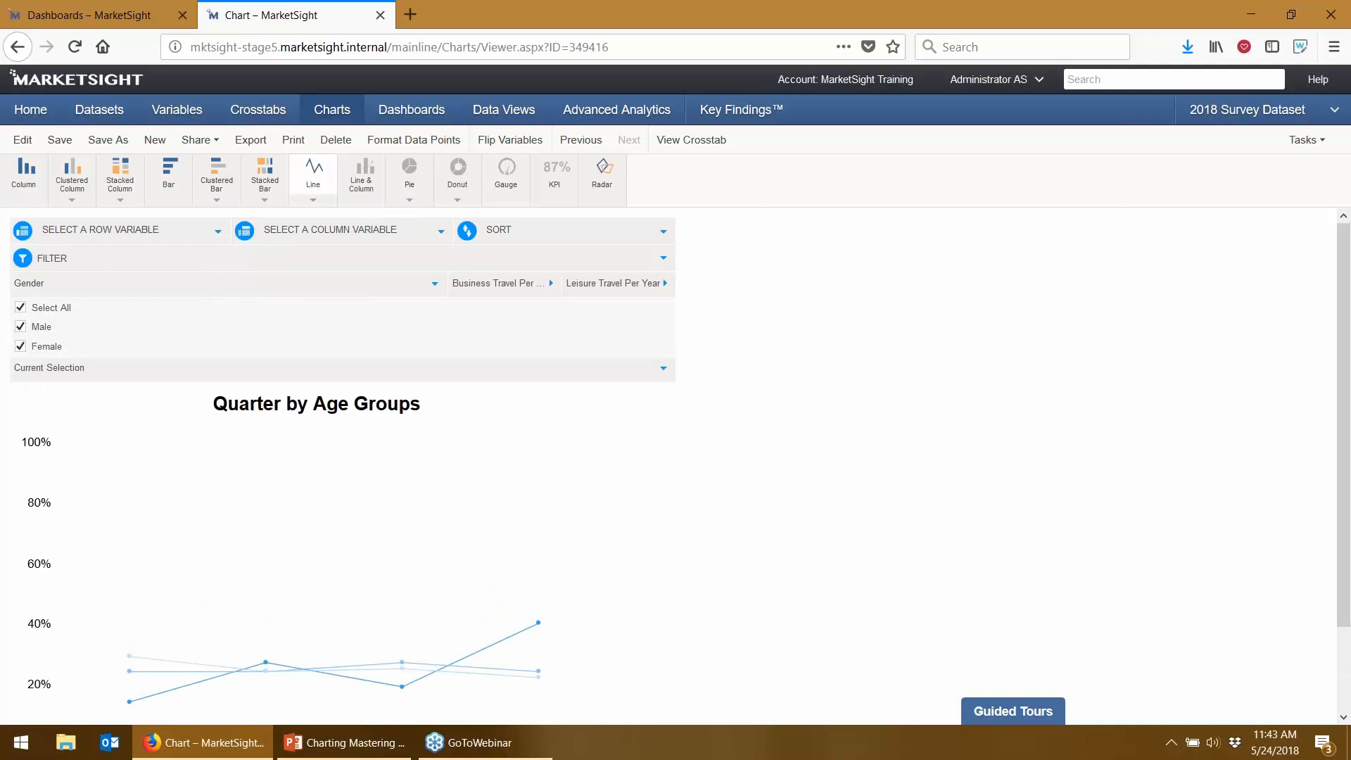
pyautogui.click(20, 327)
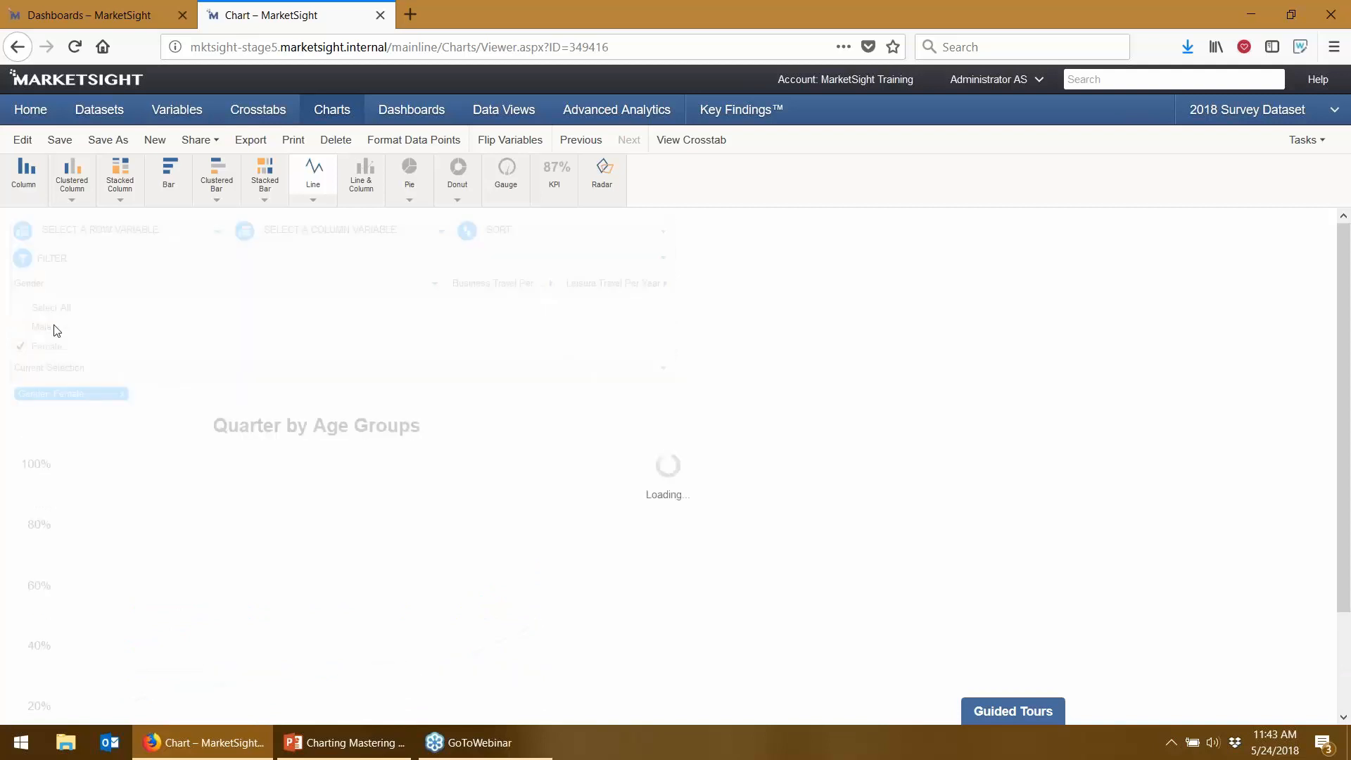
pyautogui.click(122, 394)
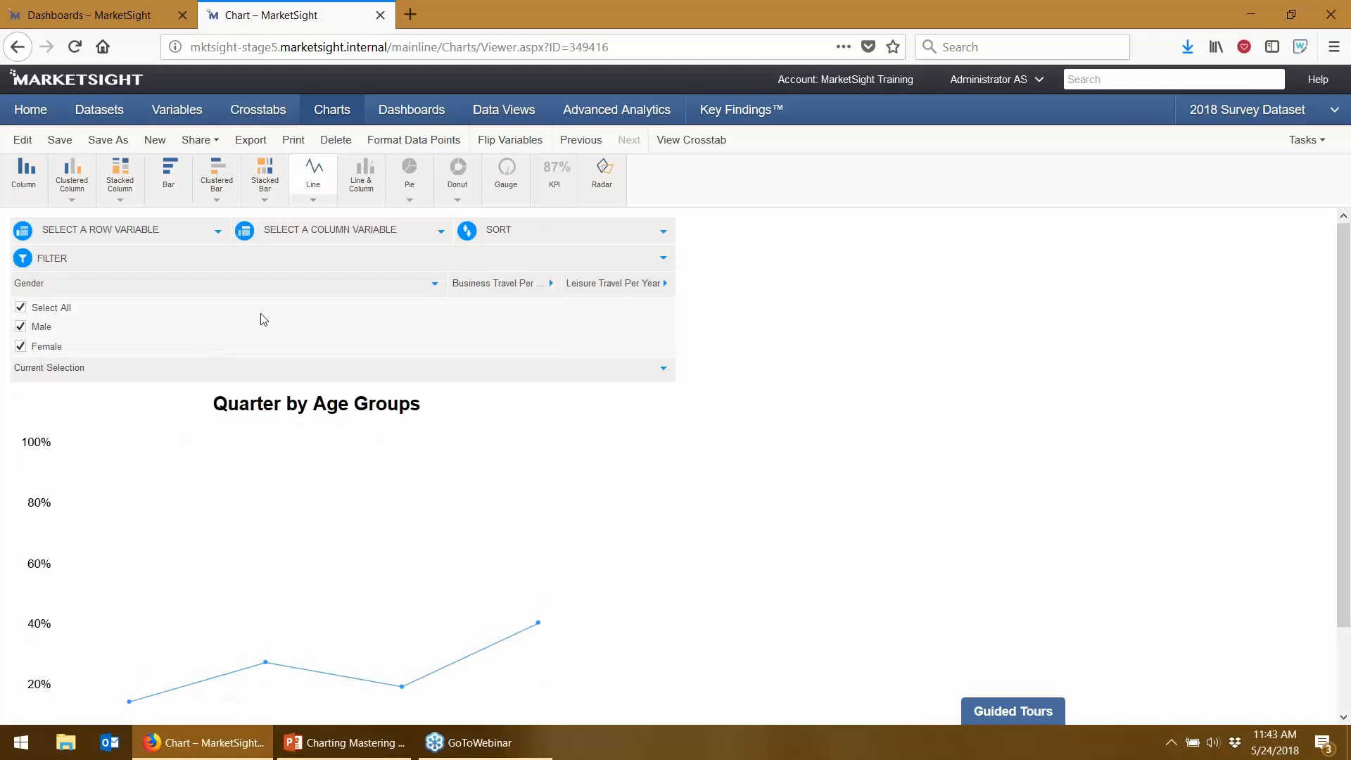
pyautogui.click(310, 288)
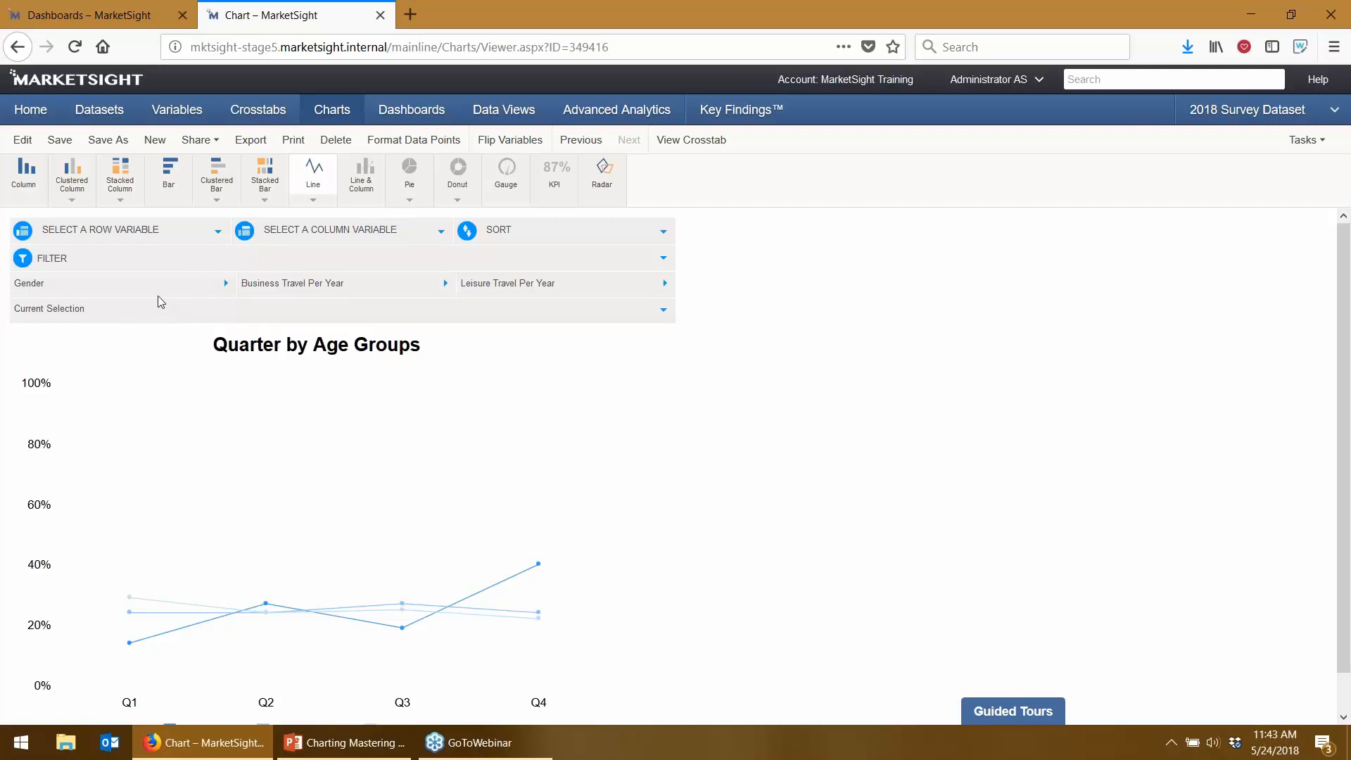
pyautogui.click(23, 140)
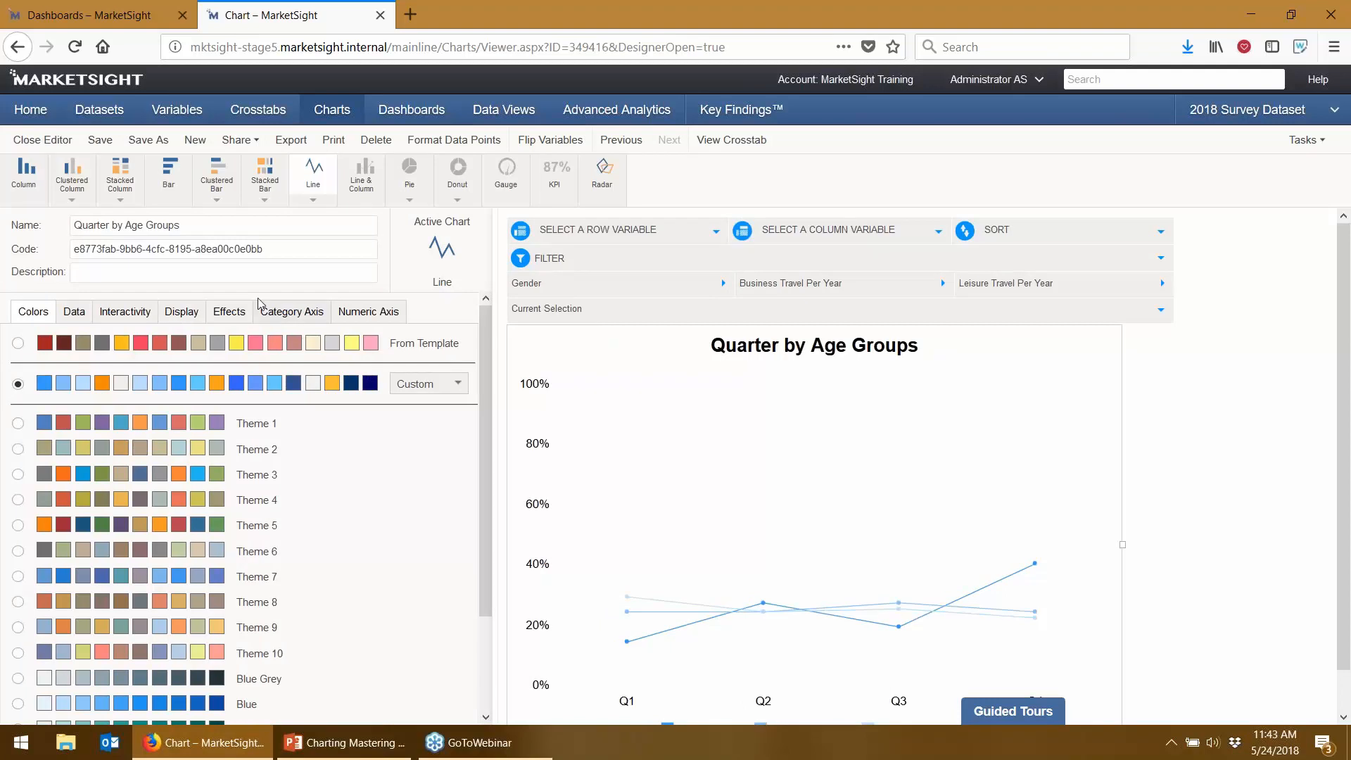
# - Show the chart's interactivity settings and place the filter controls on the Left
pyautogui.click(124, 311)
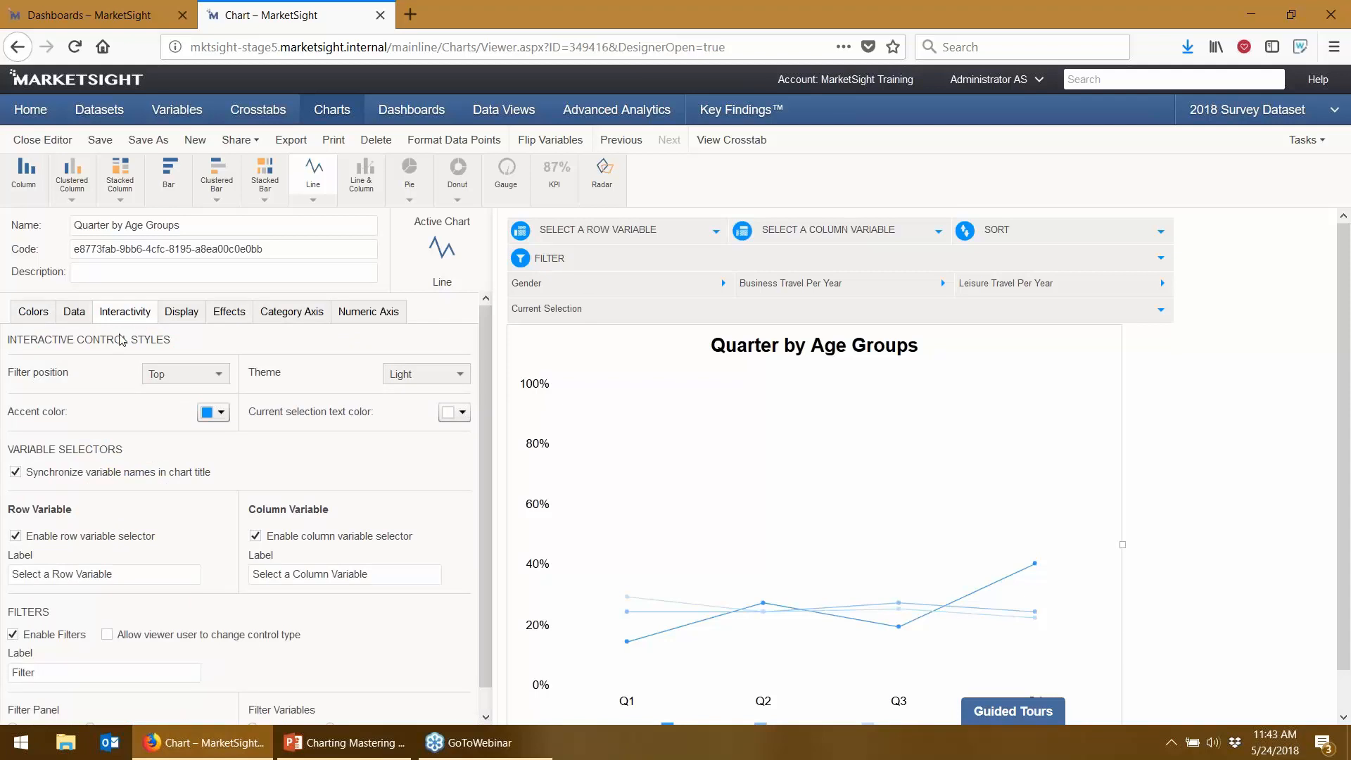
pyautogui.scroll(-1, 121, 340)
pyautogui.click(215, 351)
pyautogui.click(155, 399)
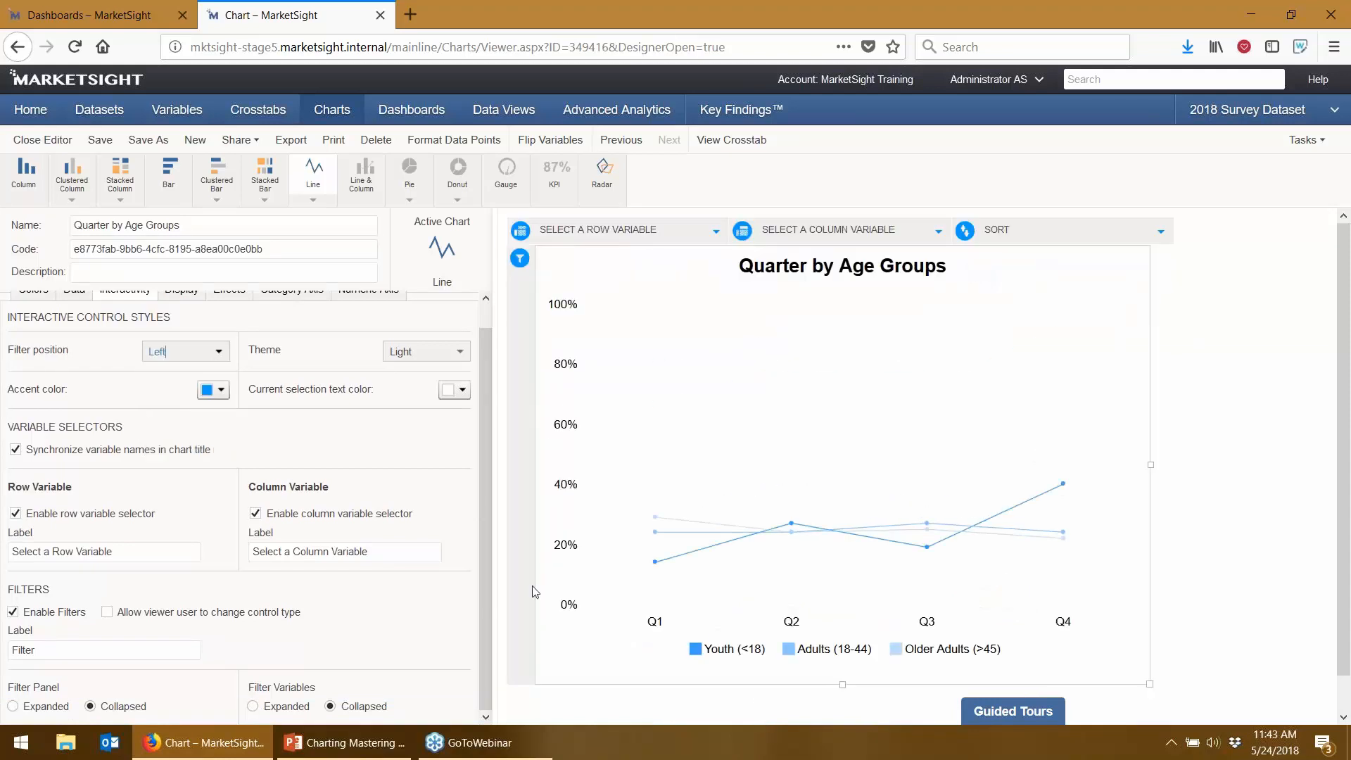
# - Switch the chart controls to the Dark theme and set the accent colour to dark green
pyautogui.click(437, 352)
pyautogui.click(417, 396)
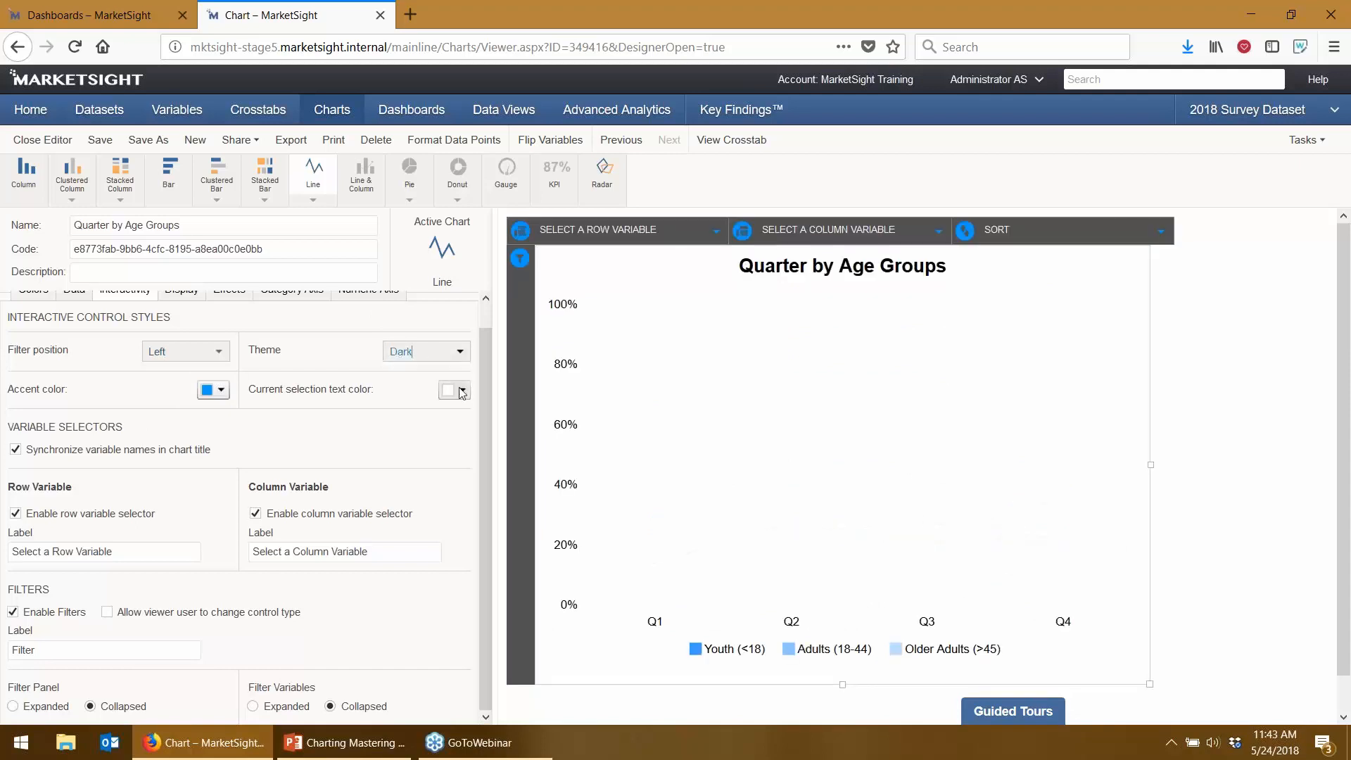
pyautogui.click(462, 392)
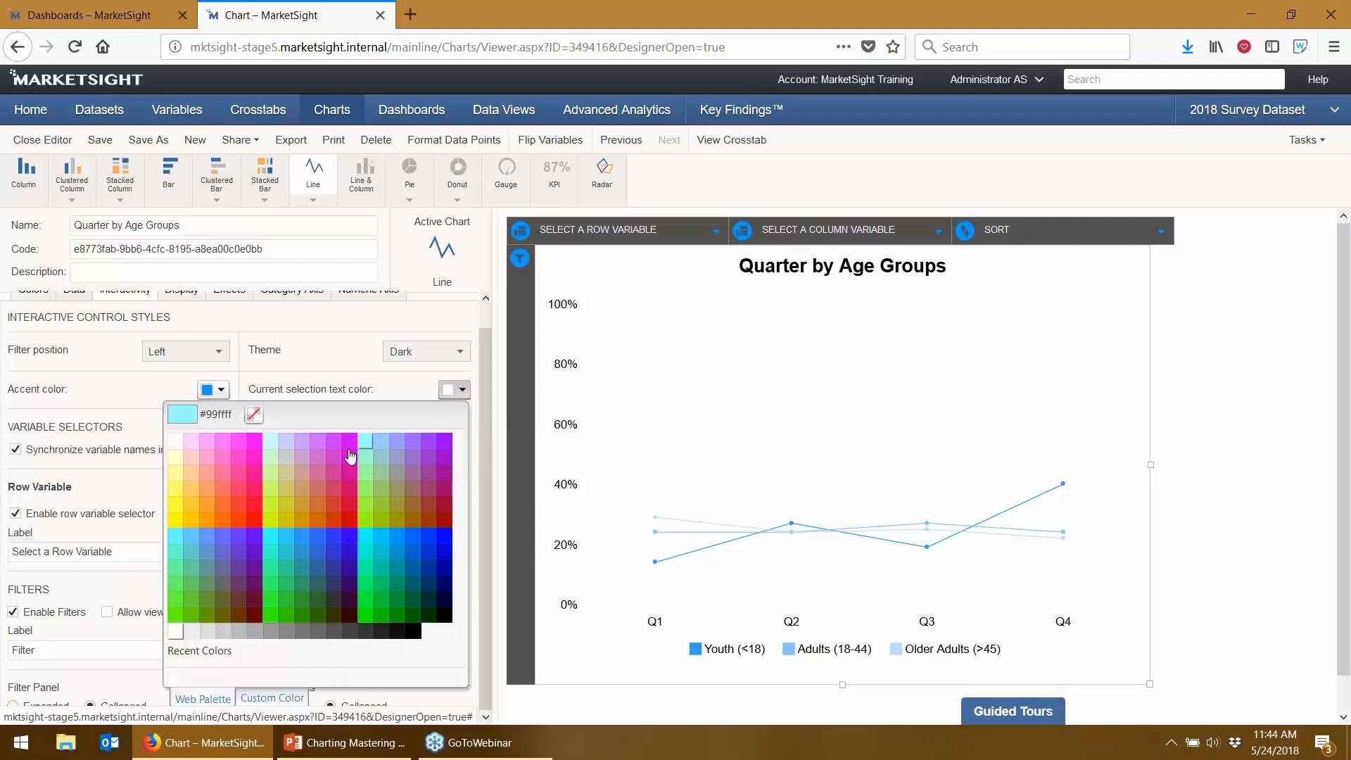
pyautogui.click(215, 391)
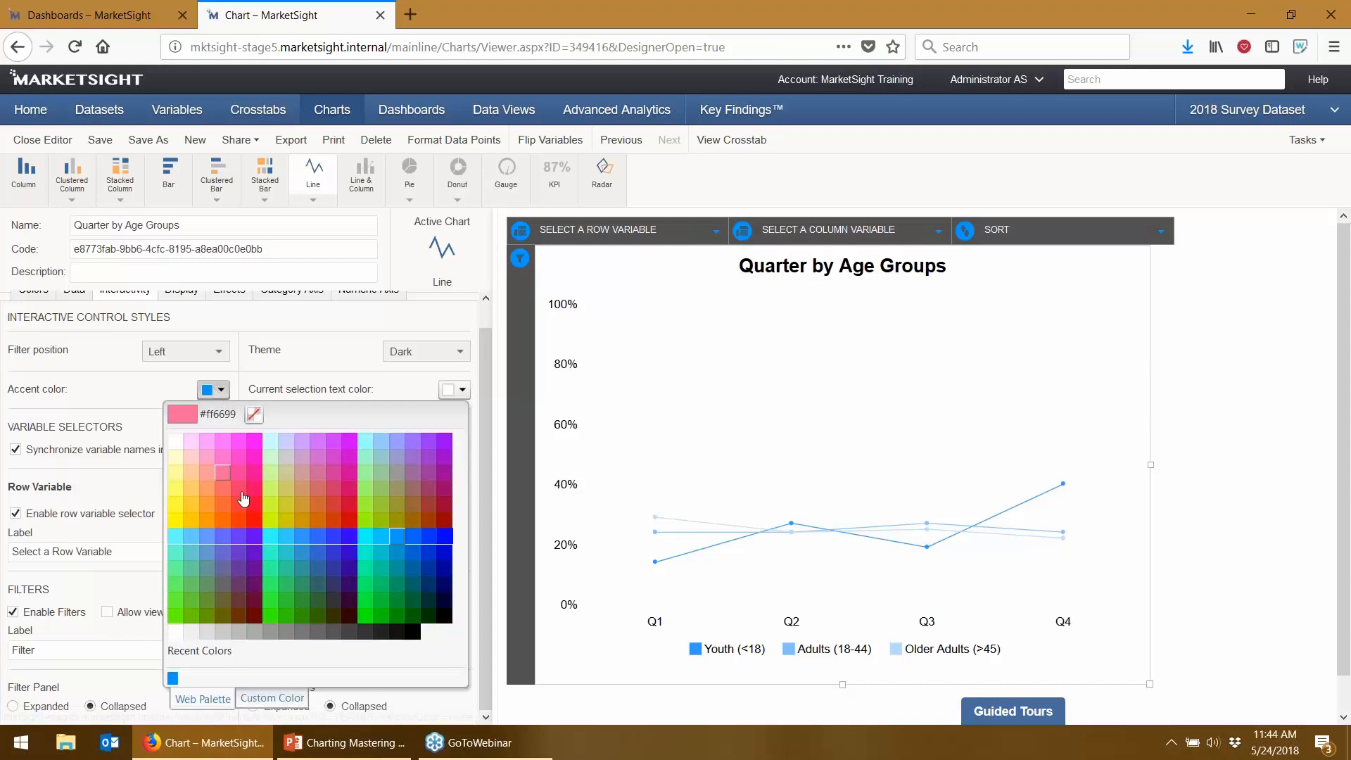
pyautogui.click(392, 602)
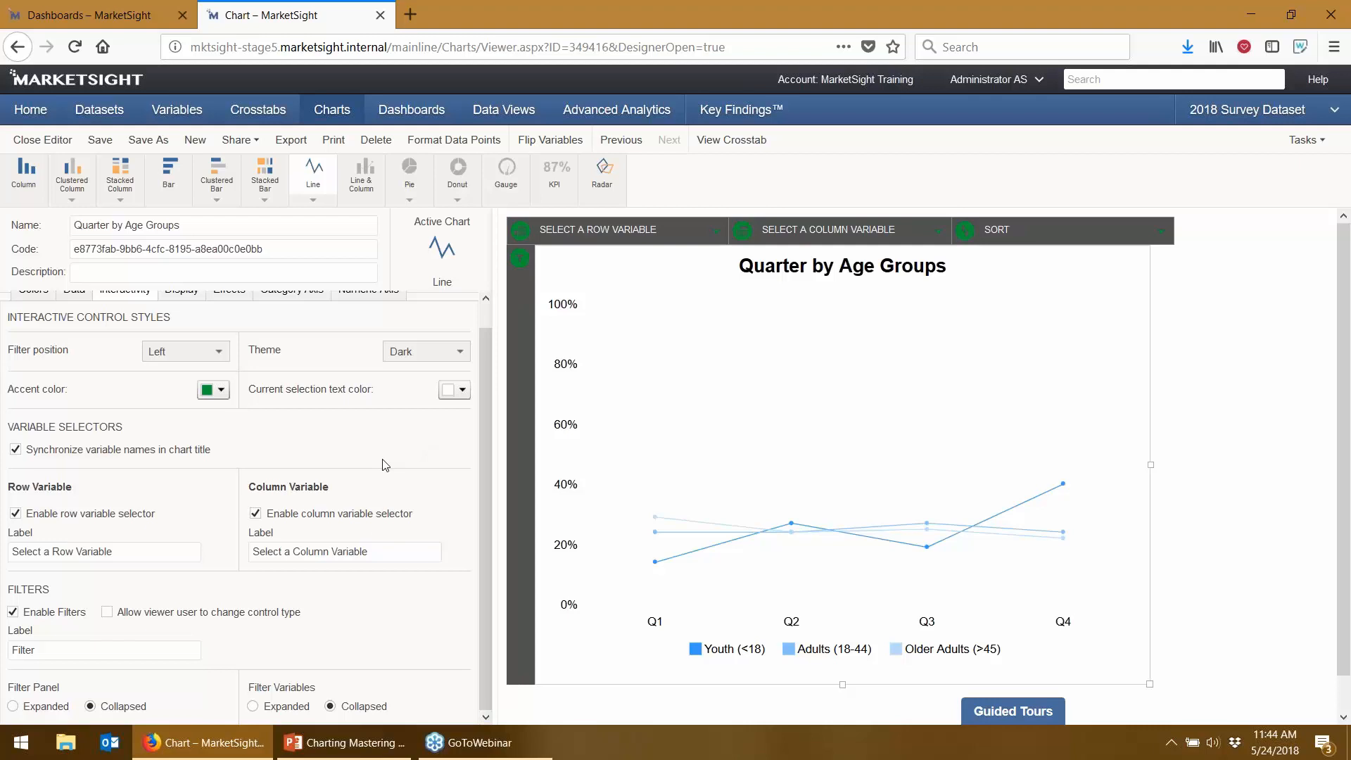
pyautogui.scroll(1, 352, 403)
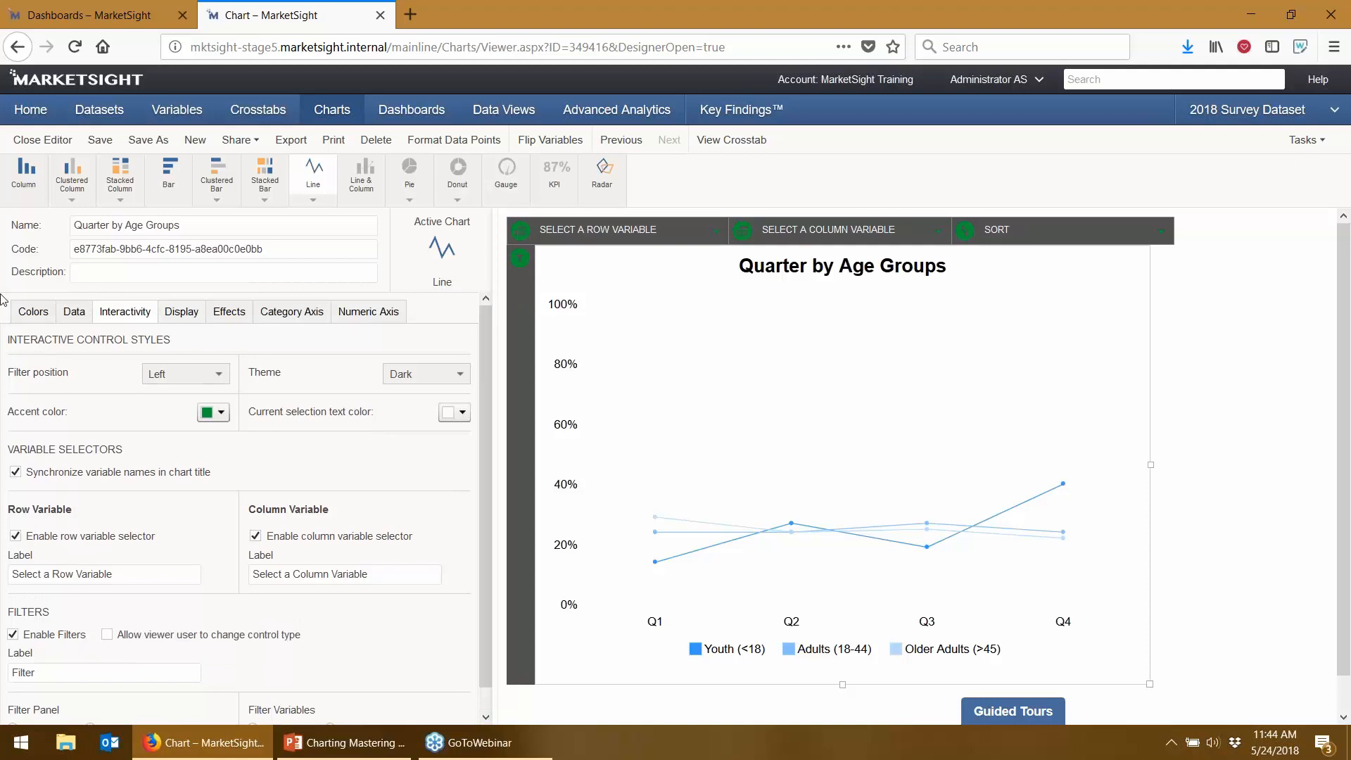
# - Set the chart's Line Width to 3 in the Display options
pyautogui.click(180, 323)
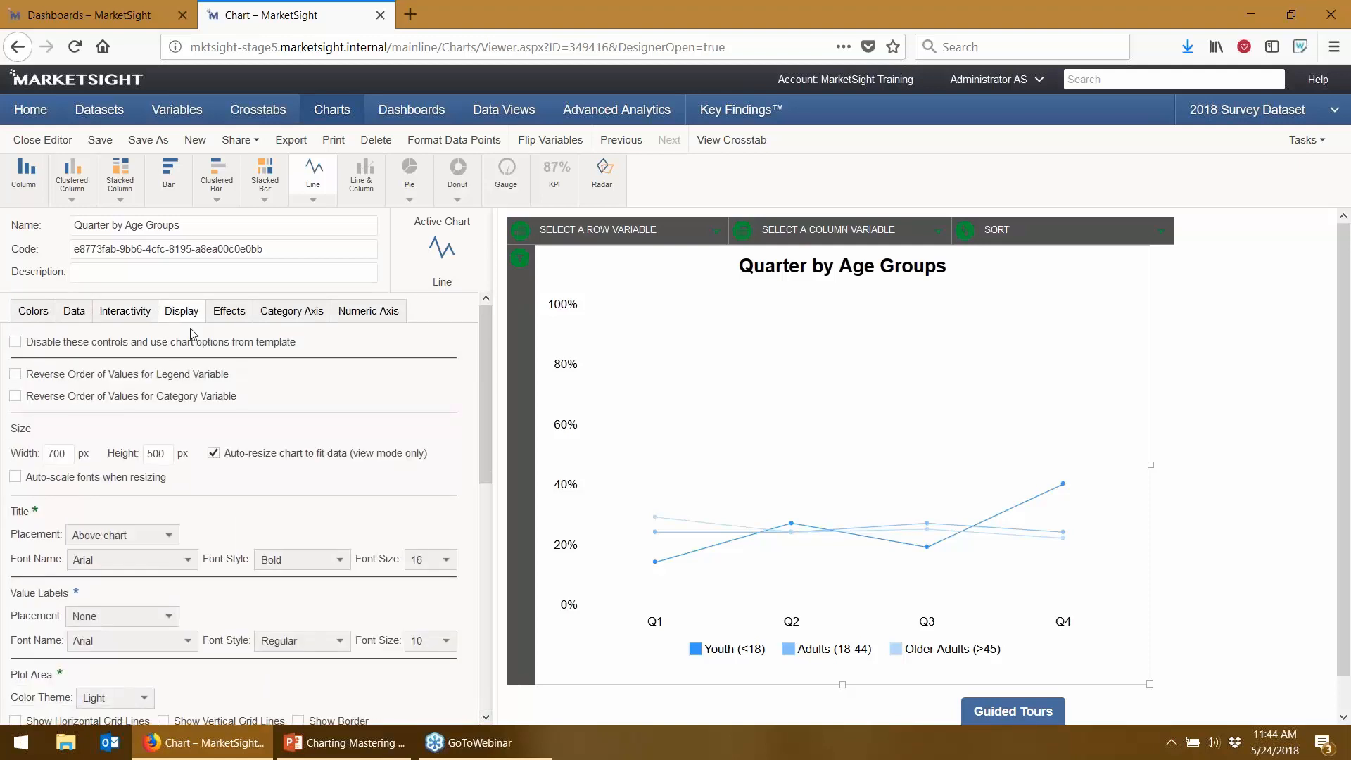
pyautogui.scroll(-8, 192, 333)
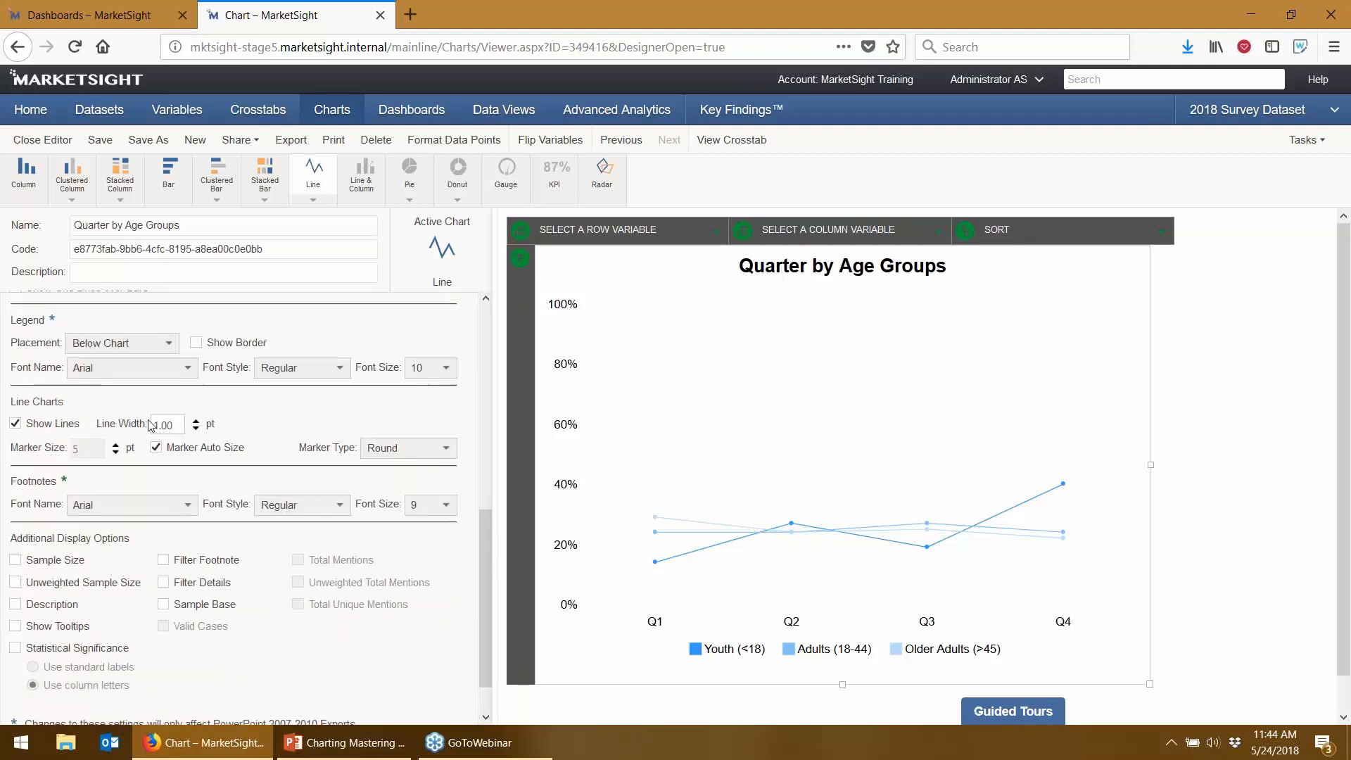
pyautogui.click(166, 424)
pyautogui.write('3')
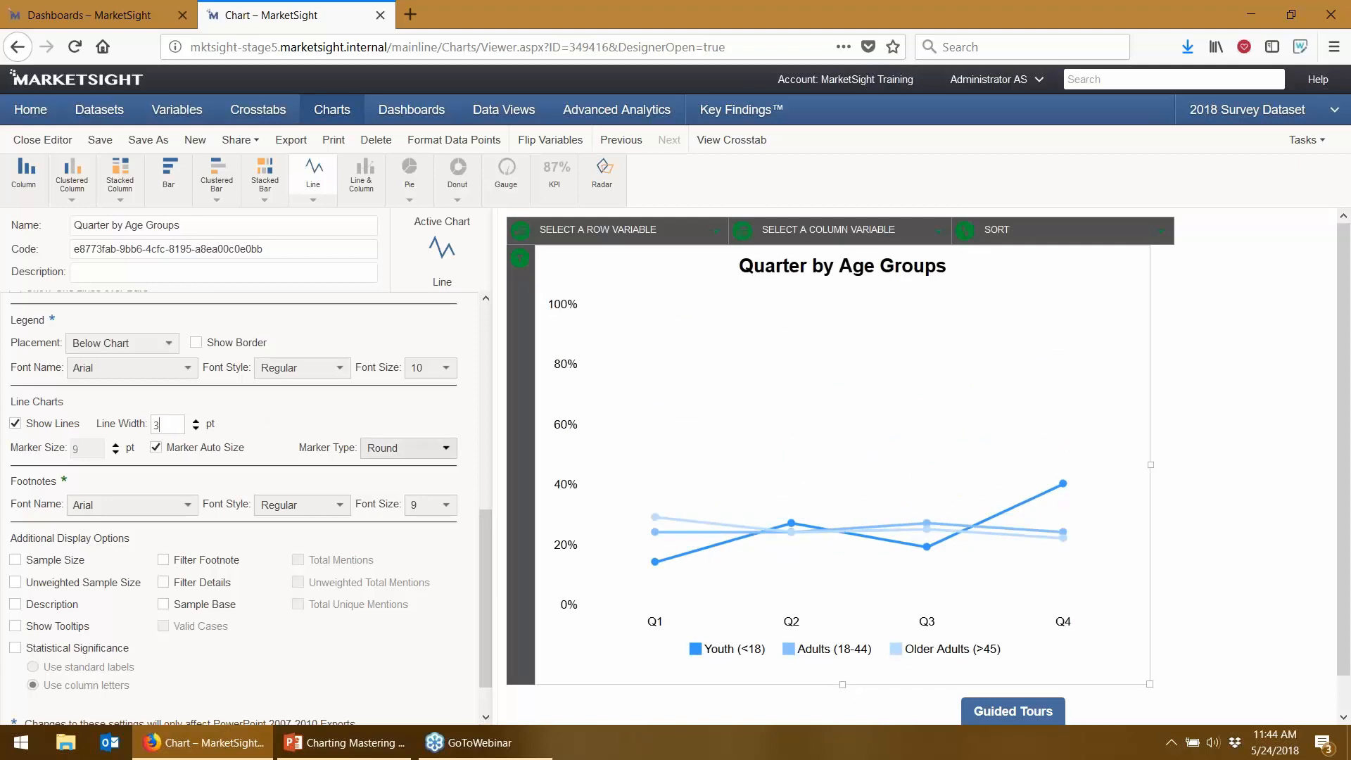
# - Use Diamond markers with Auto Size off and Marker Size 12
pyautogui.click(396, 448)
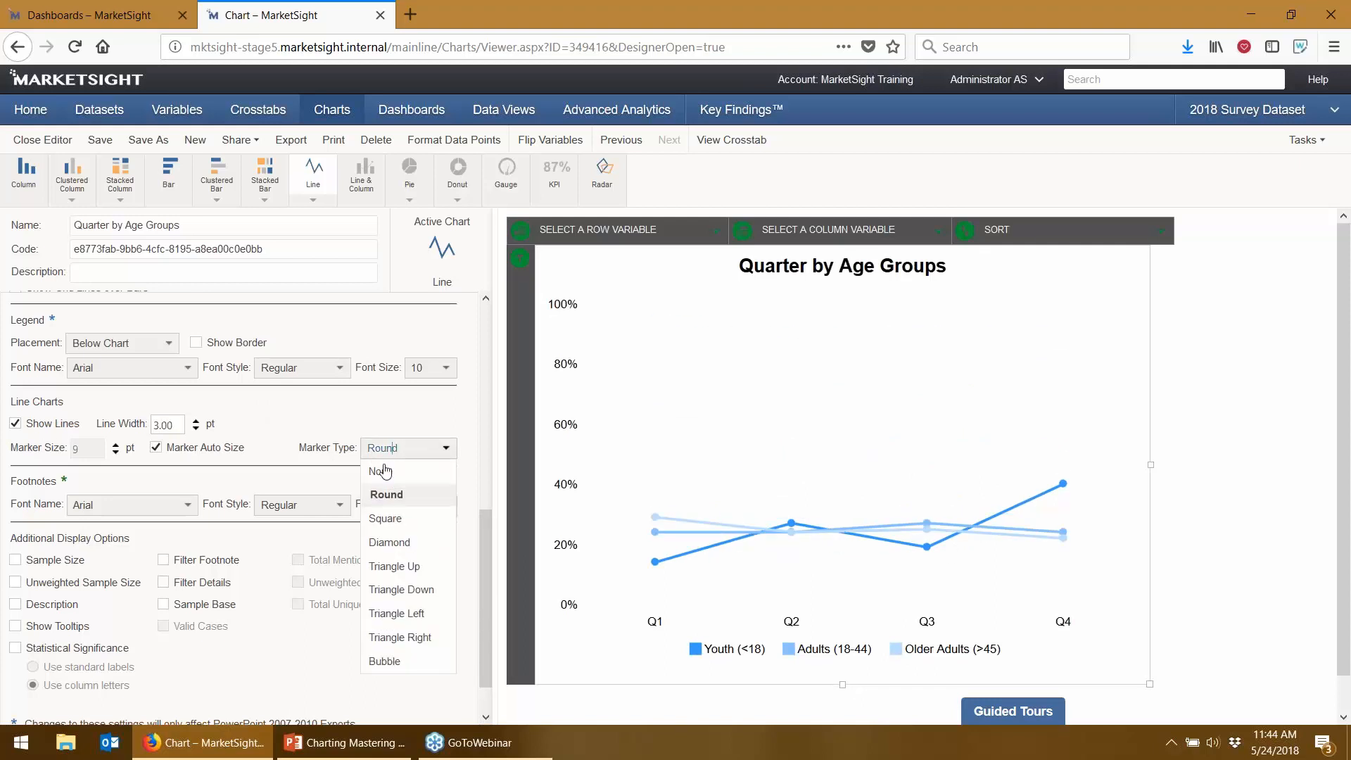
pyautogui.click(421, 544)
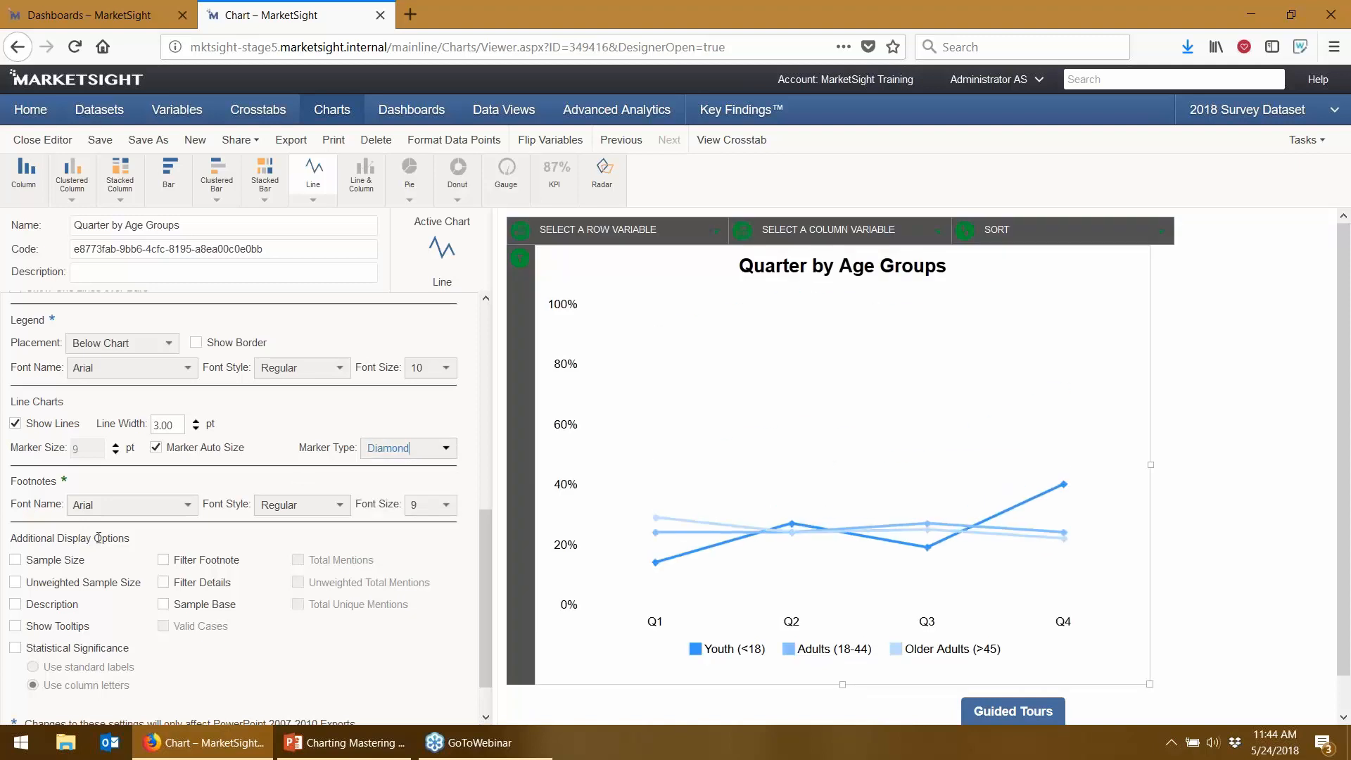
pyautogui.click(155, 447)
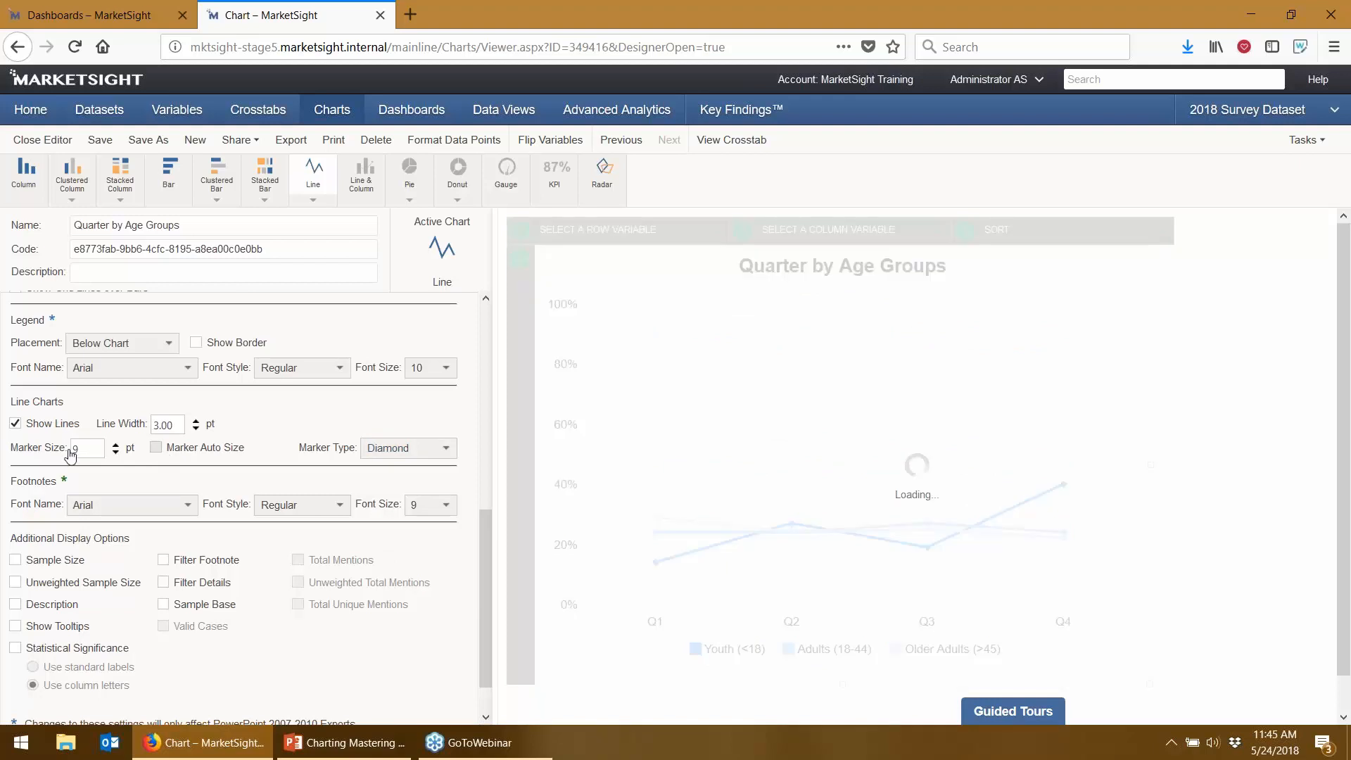
pyautogui.doubleClick(92, 447)
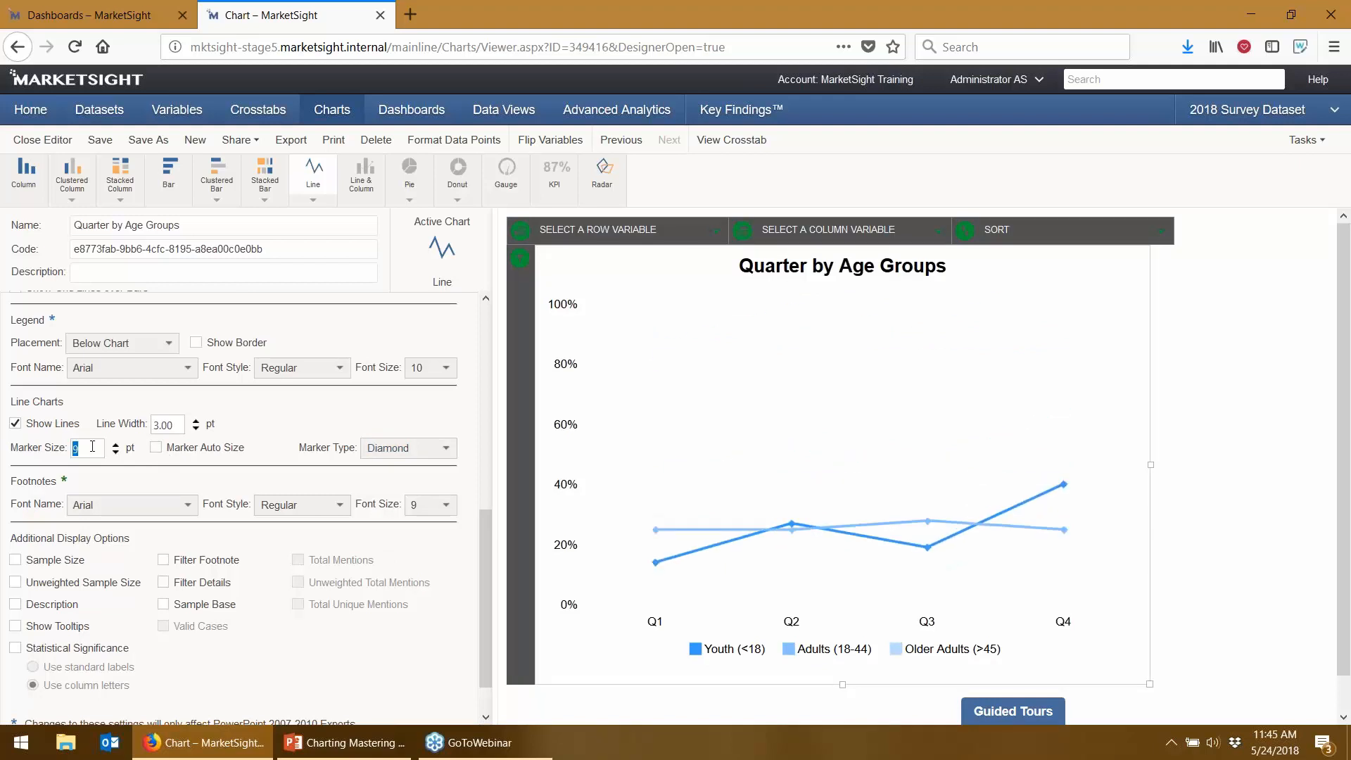
pyautogui.write('12')
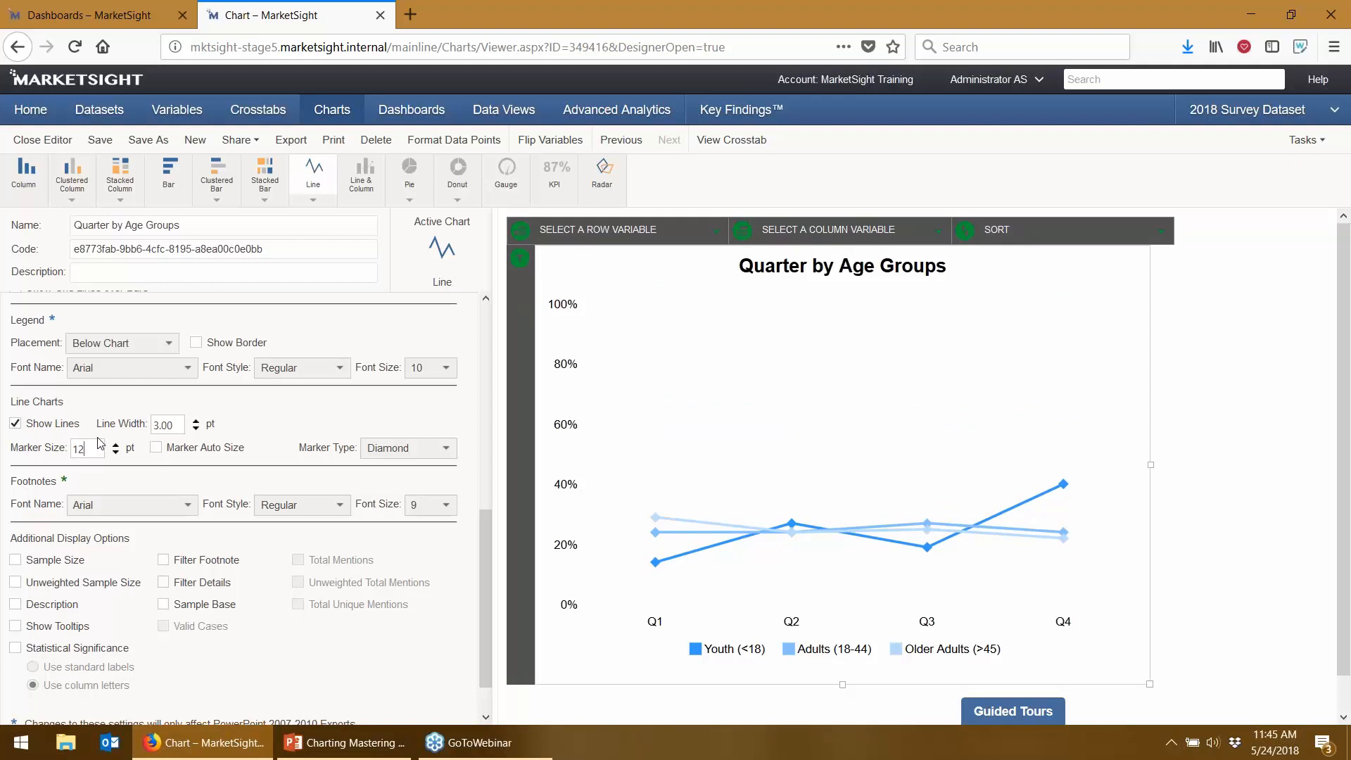
pyautogui.click(97, 448)
# - Leave the line chart, open Data View 1, and start a saved scatterplot of Monthly Minutes Used
pyautogui.click(517, 109)
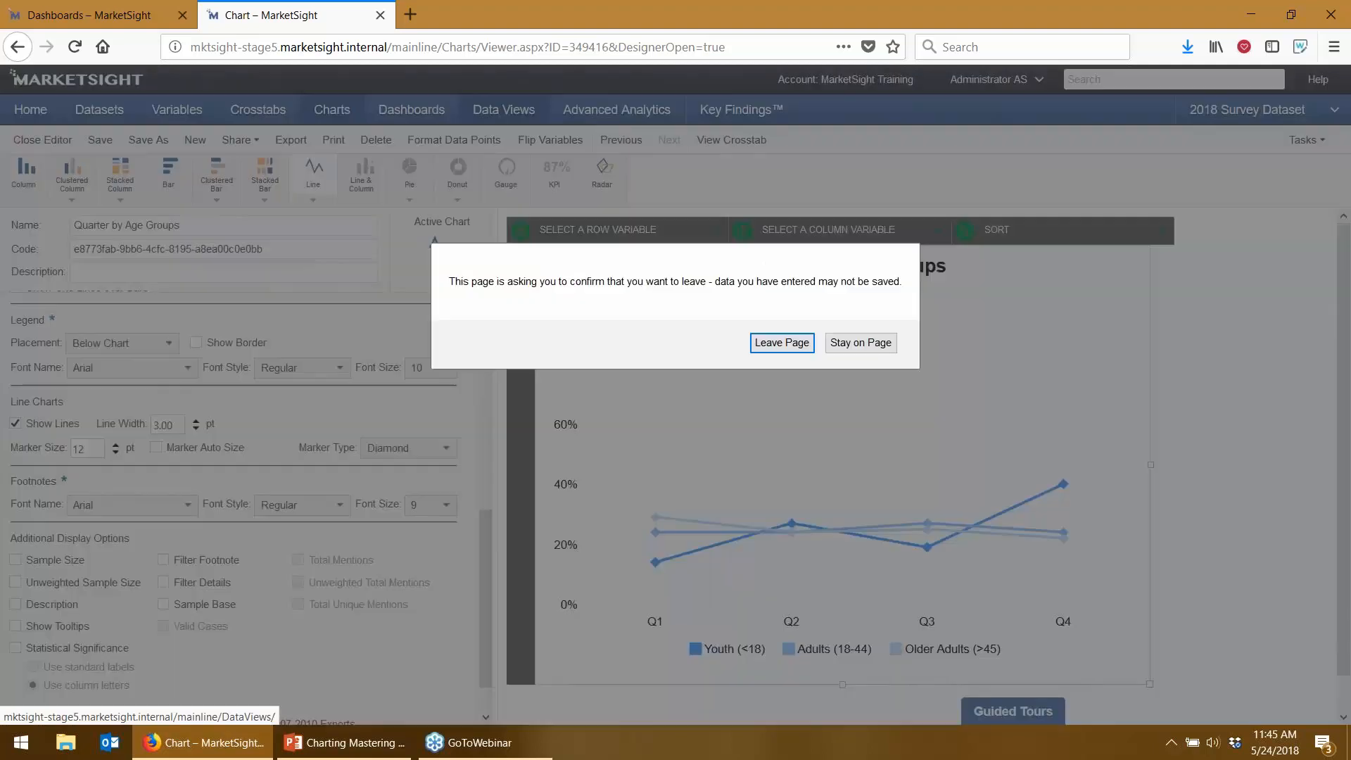
pyautogui.click(782, 348)
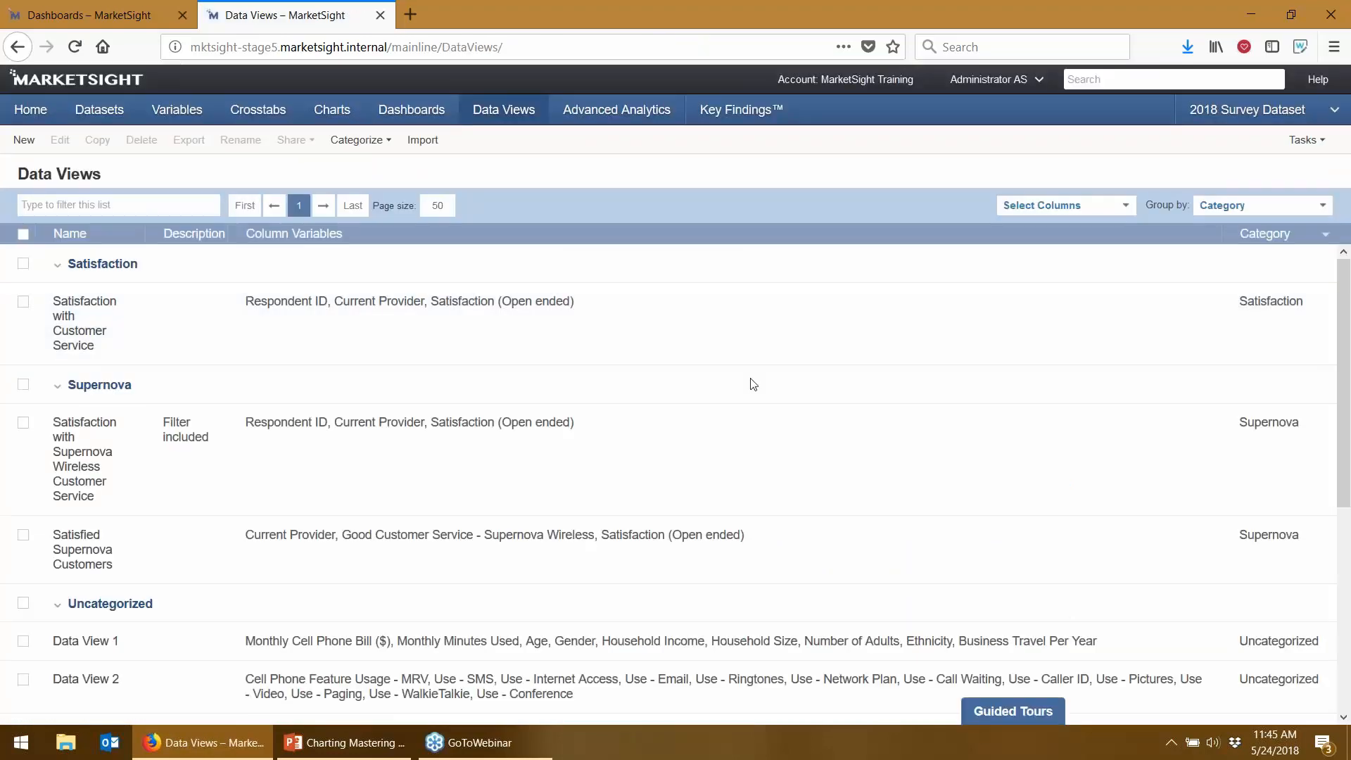
pyautogui.scroll(-2, 753, 384)
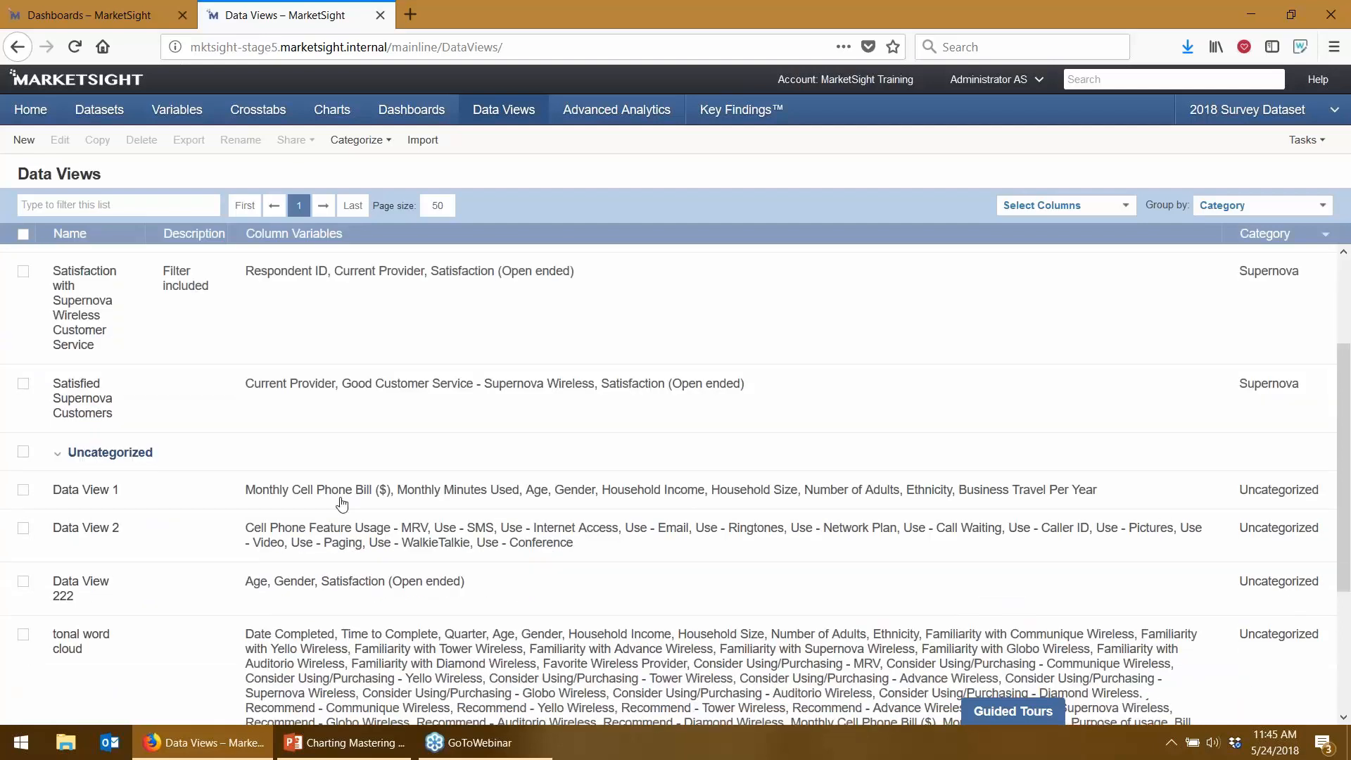
pyautogui.click(64, 491)
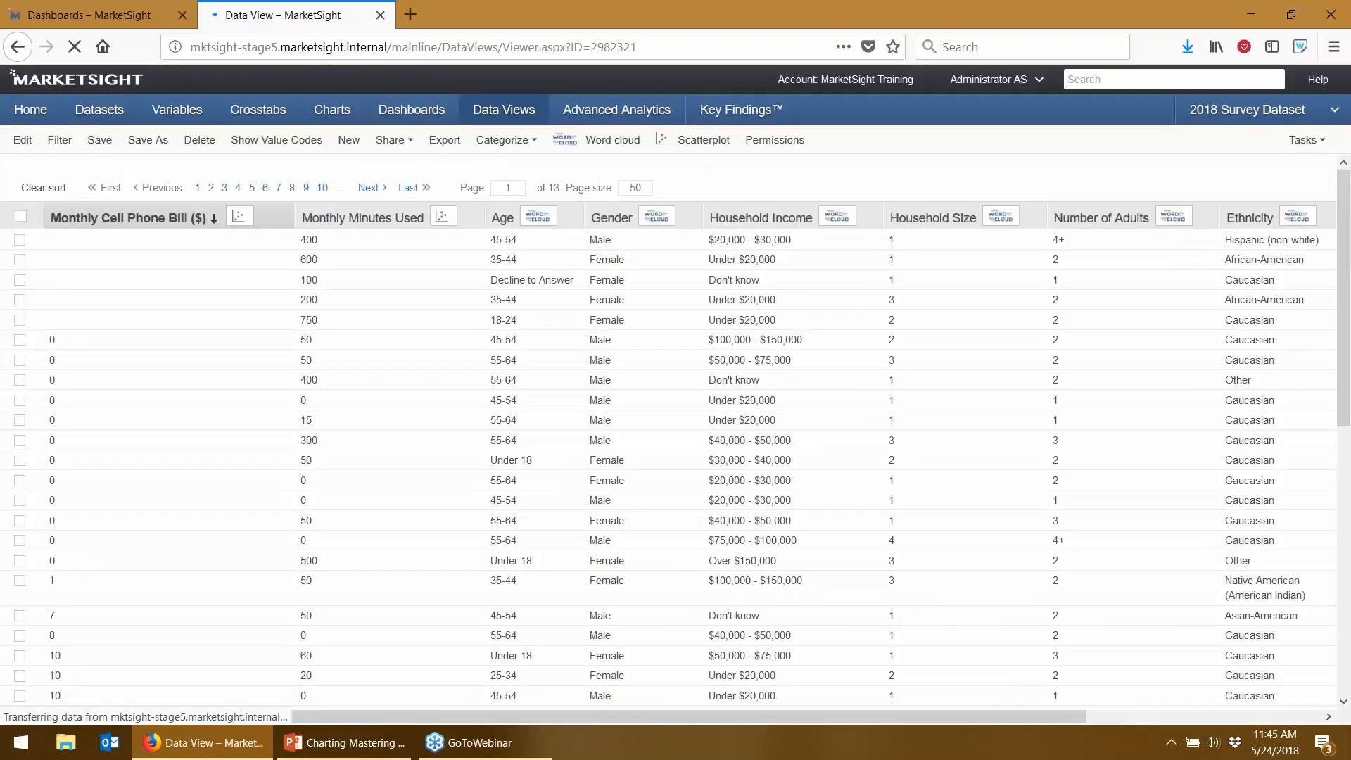
pyautogui.click(443, 218)
pyautogui.click(740, 446)
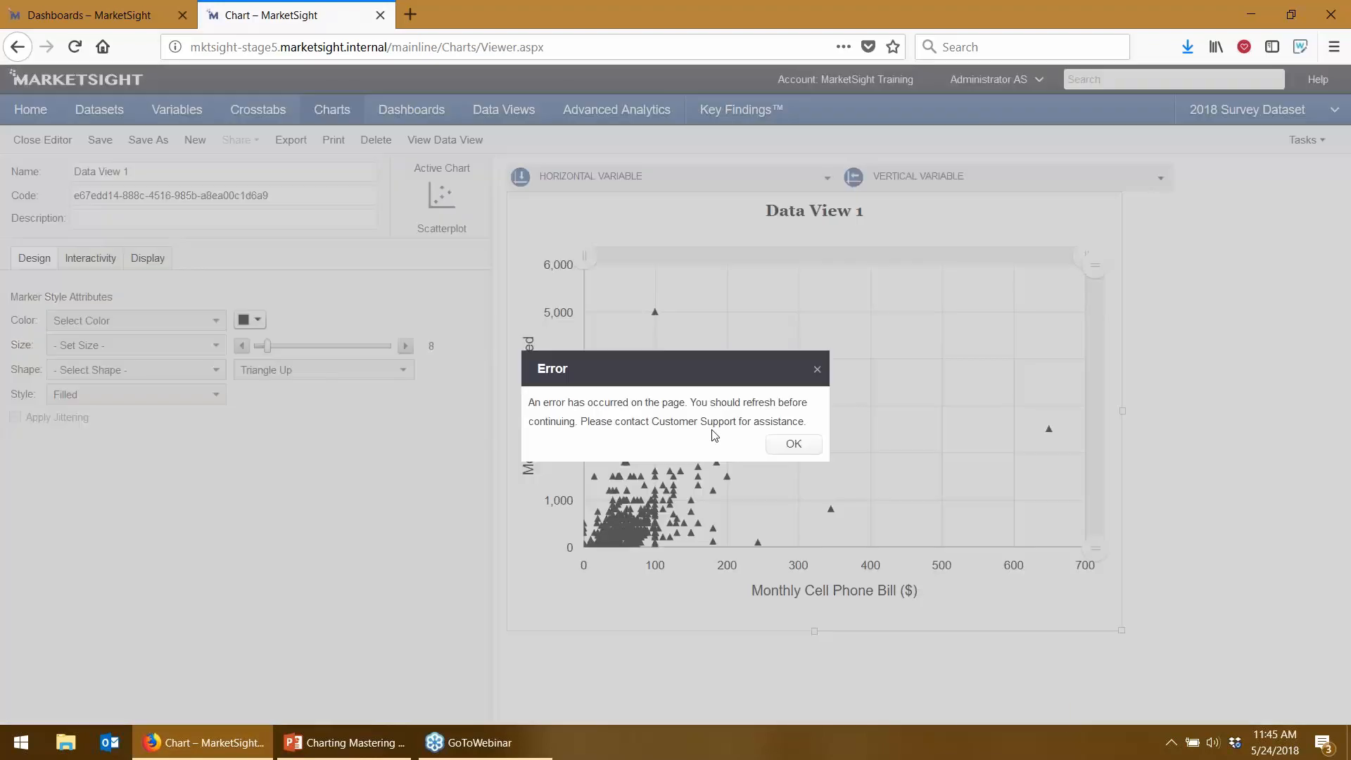
# - Dismiss the error message and make the scatterplot markers green
pyautogui.click(813, 447)
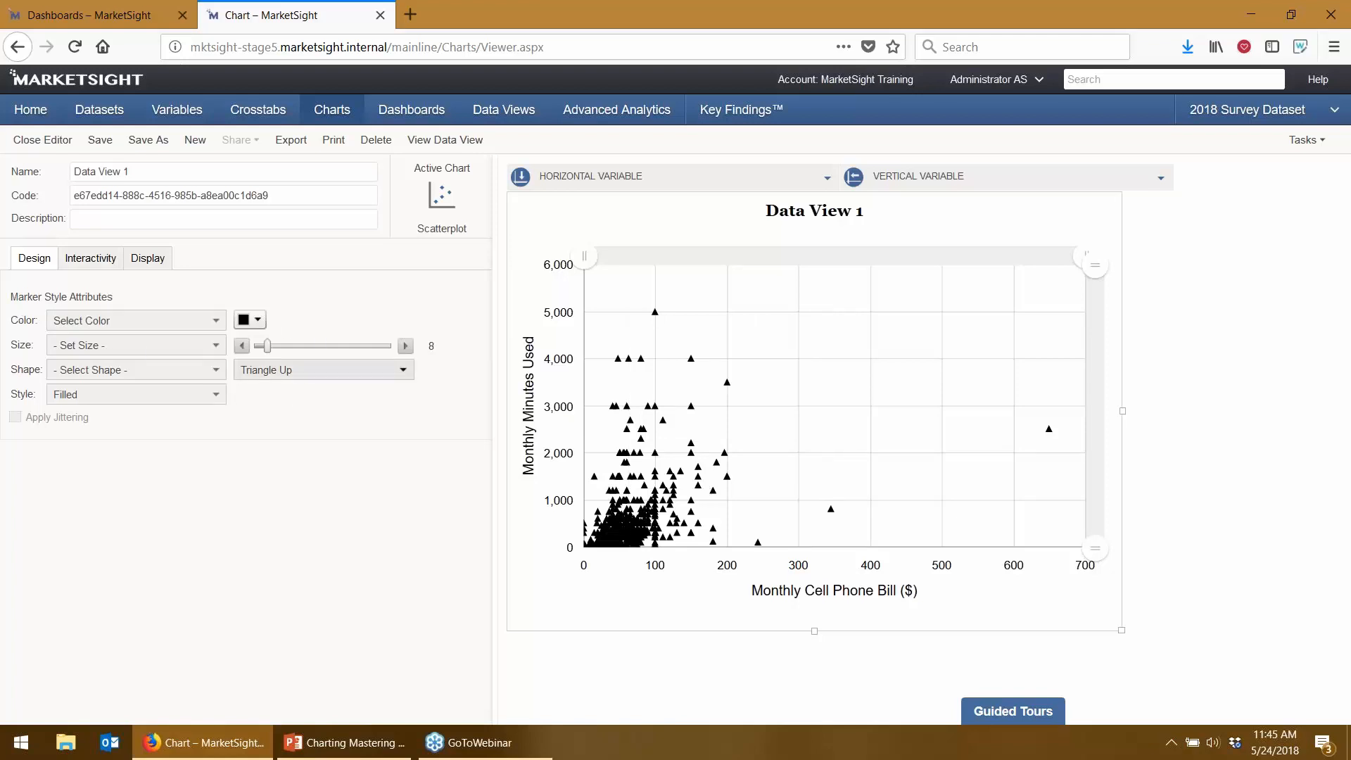
pyautogui.click(248, 321)
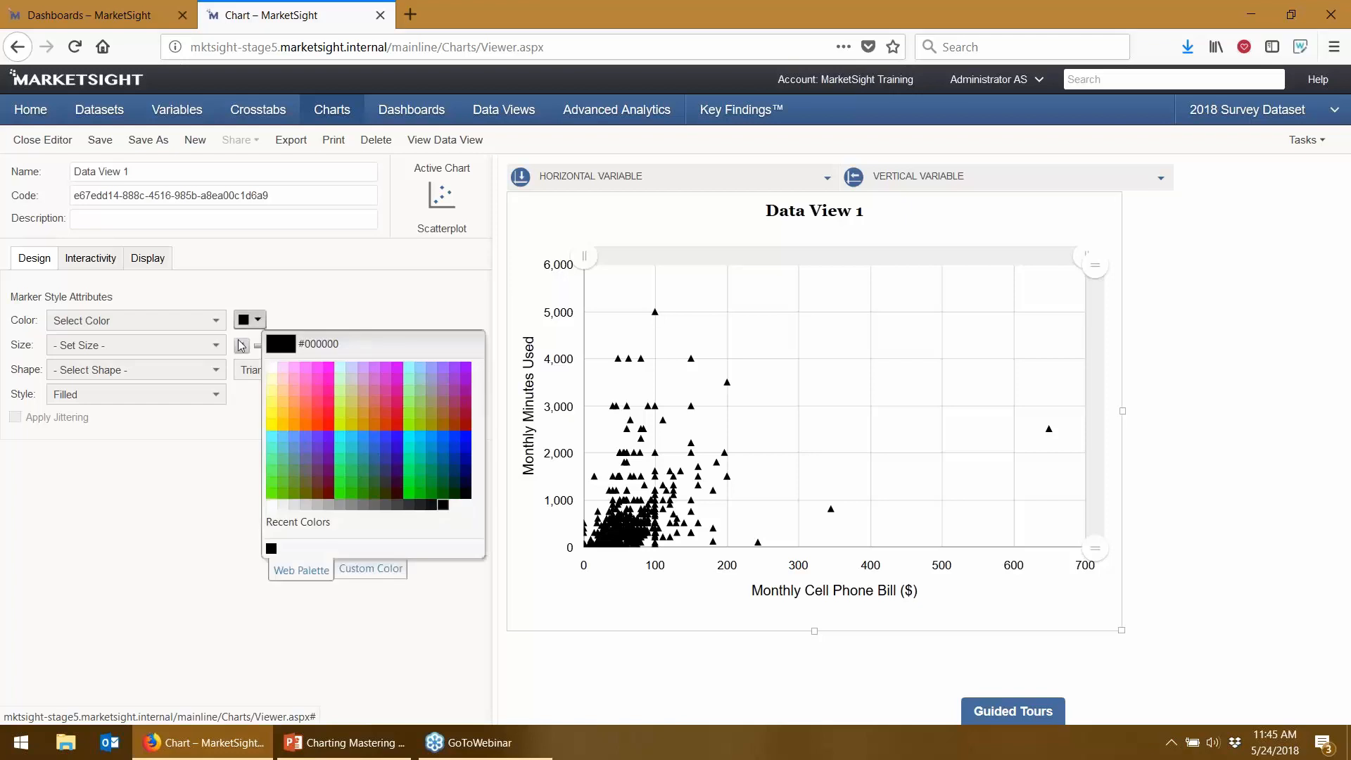
pyautogui.click(422, 480)
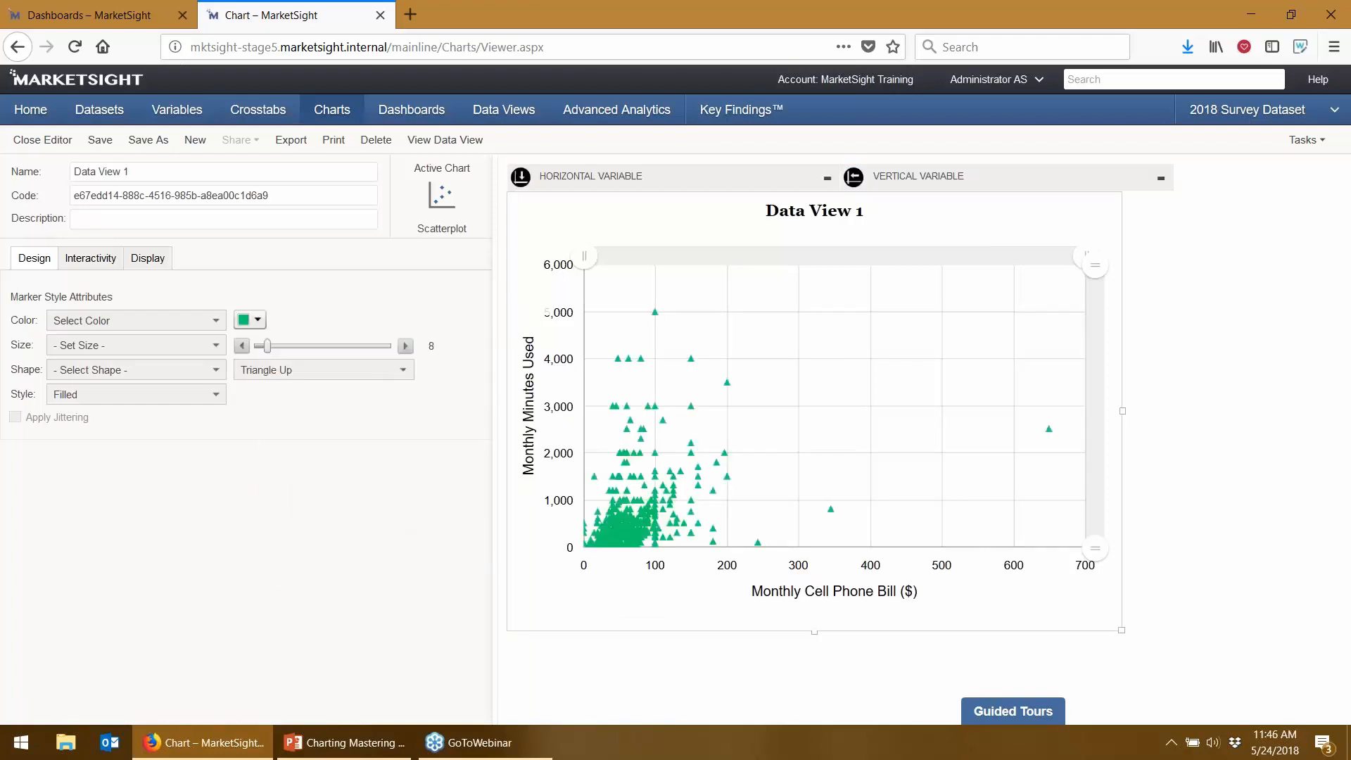
# - Set marker Color to Varied Opacity based on Monthly Cell Phone Bill ($)
pyautogui.click(91, 322)
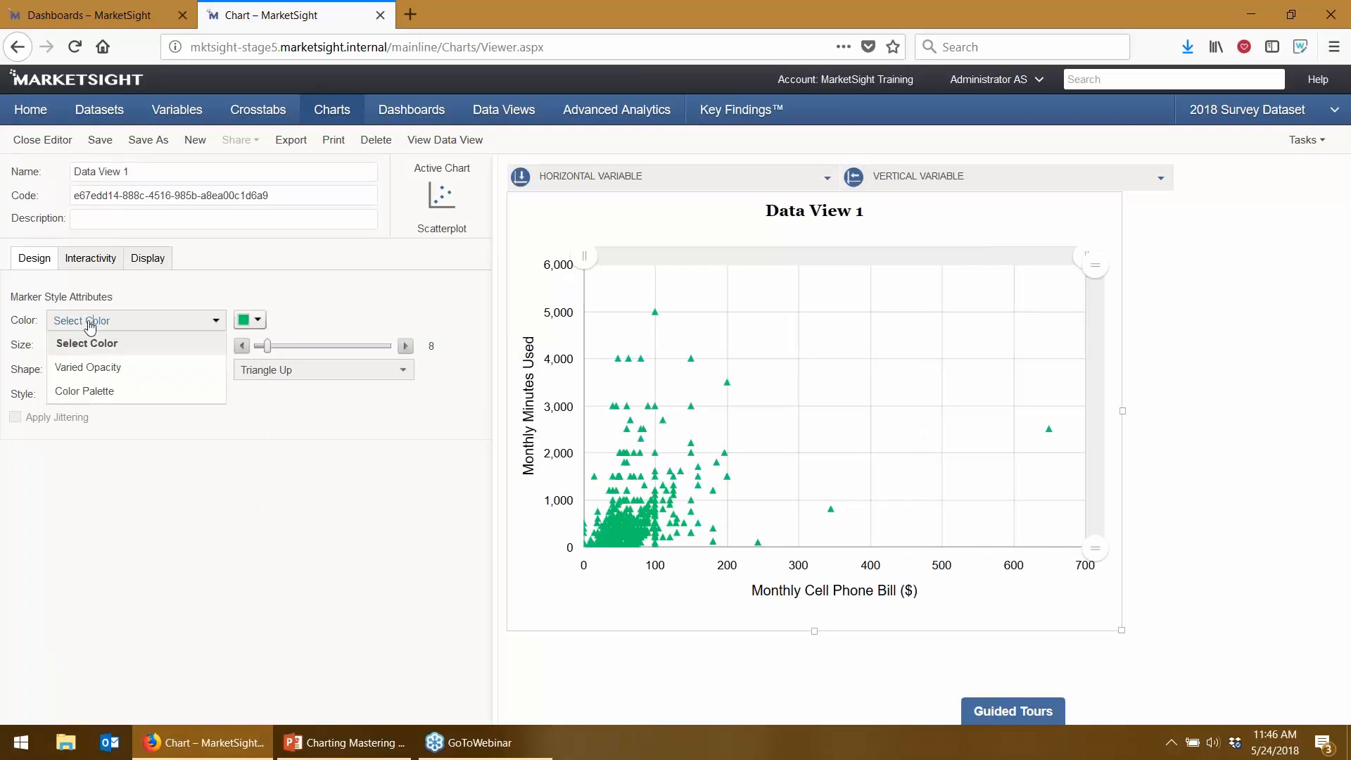
pyautogui.click(77, 367)
pyautogui.click(320, 321)
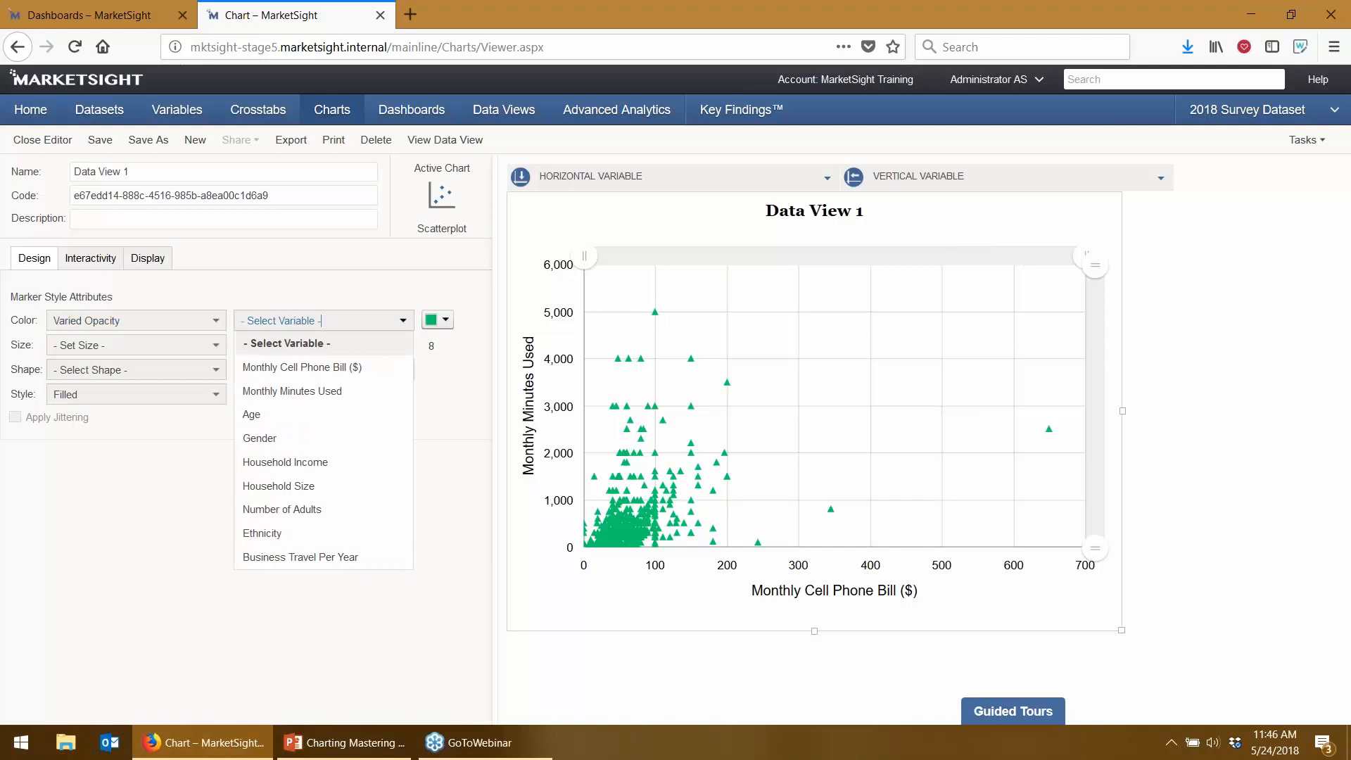
pyautogui.click(309, 368)
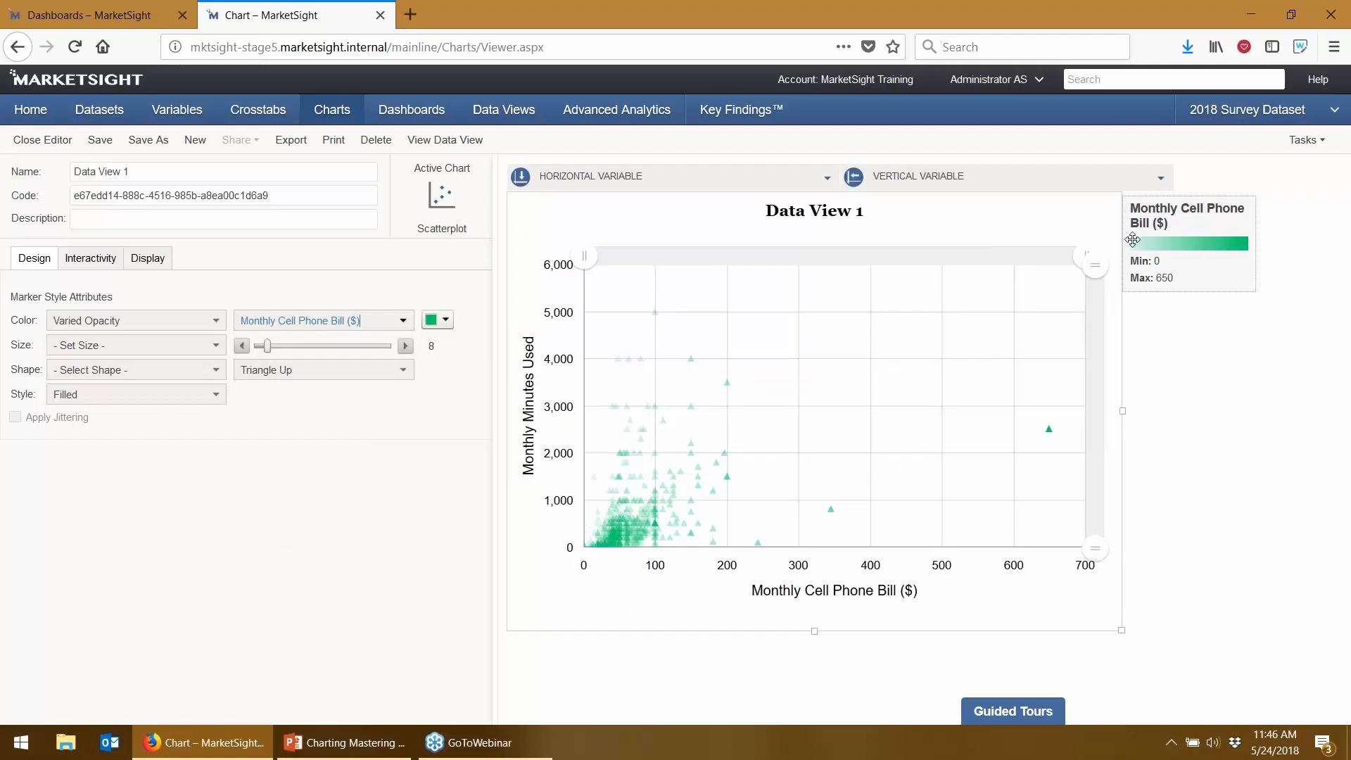
# - Zoom the axes to about 3,500 vertically and 0–340 horizontally, then open the marker size variables
pyautogui.moveTo(1095, 265); pyautogui.dragTo(1095, 377)
pyautogui.moveTo(1083, 257); pyautogui.dragTo(830, 257)
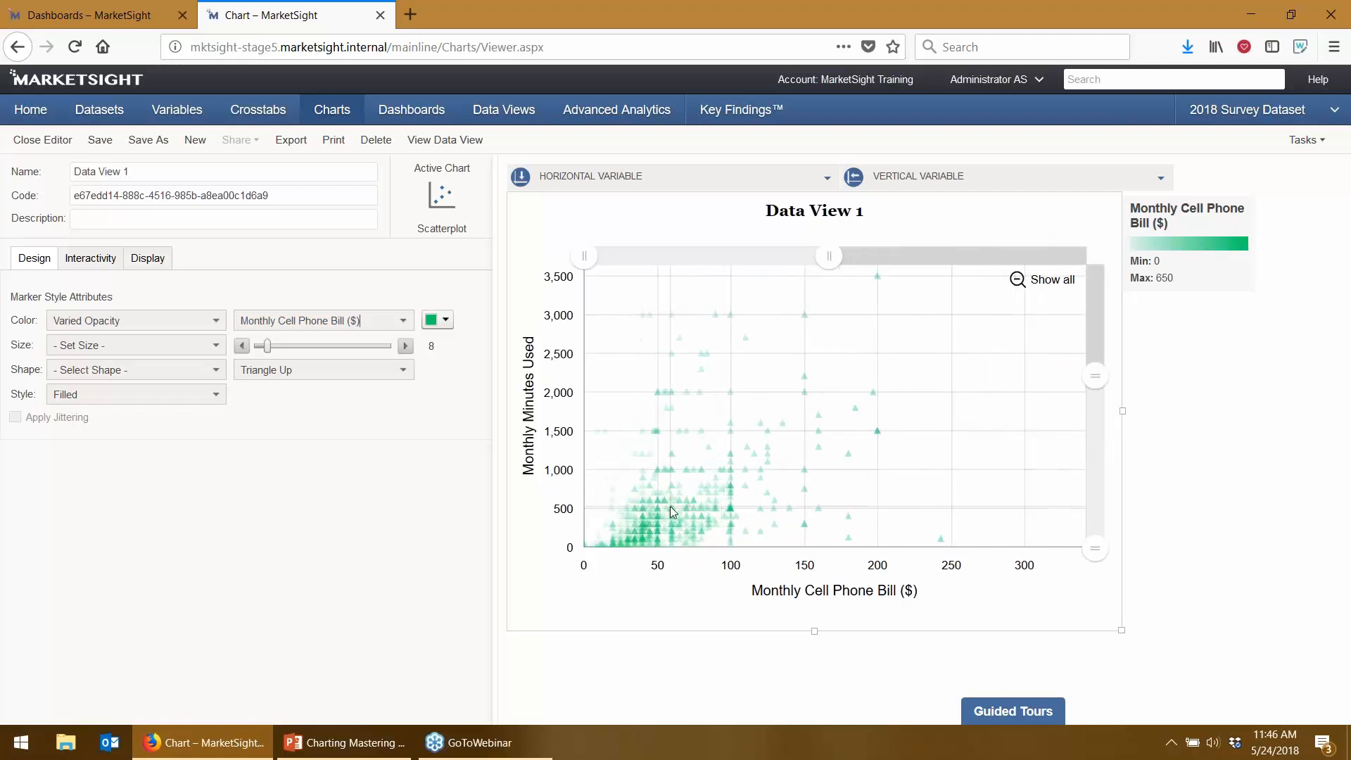
pyautogui.click(159, 348)
pyautogui.click(159, 350)
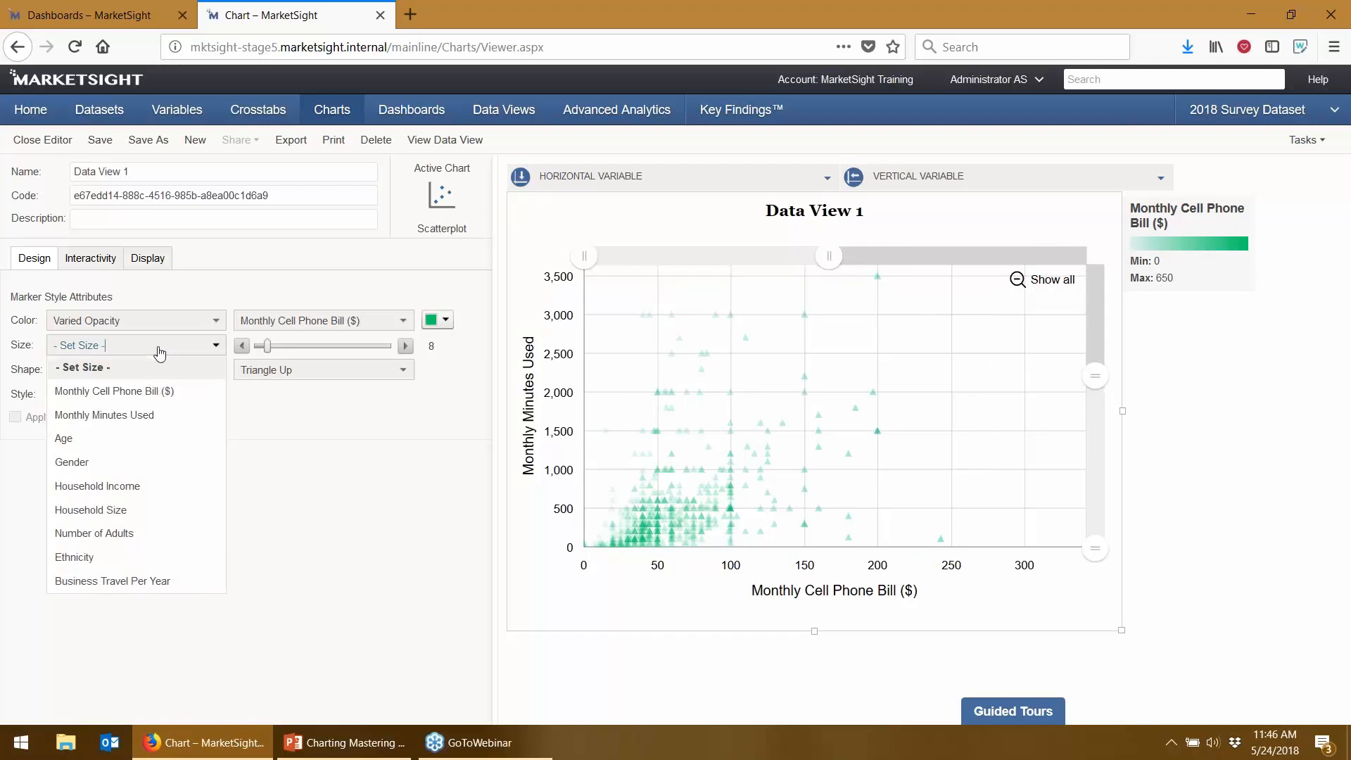
# - Size markers by Monthly Cell Phone Bill ($) as outlined diamonds, zooming to 0–3,000 and lower bills
pyautogui.click(139, 393)
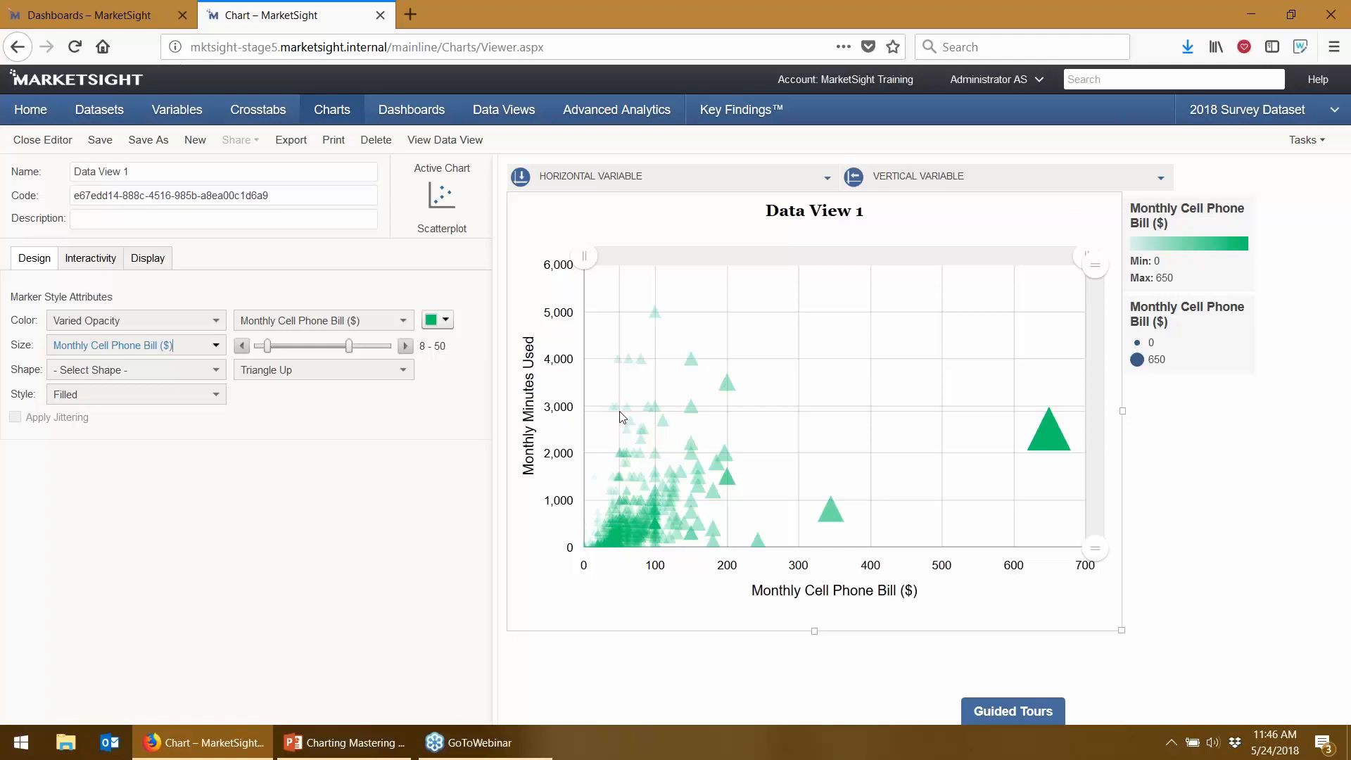
pyautogui.click(330, 370)
pyautogui.click(337, 442)
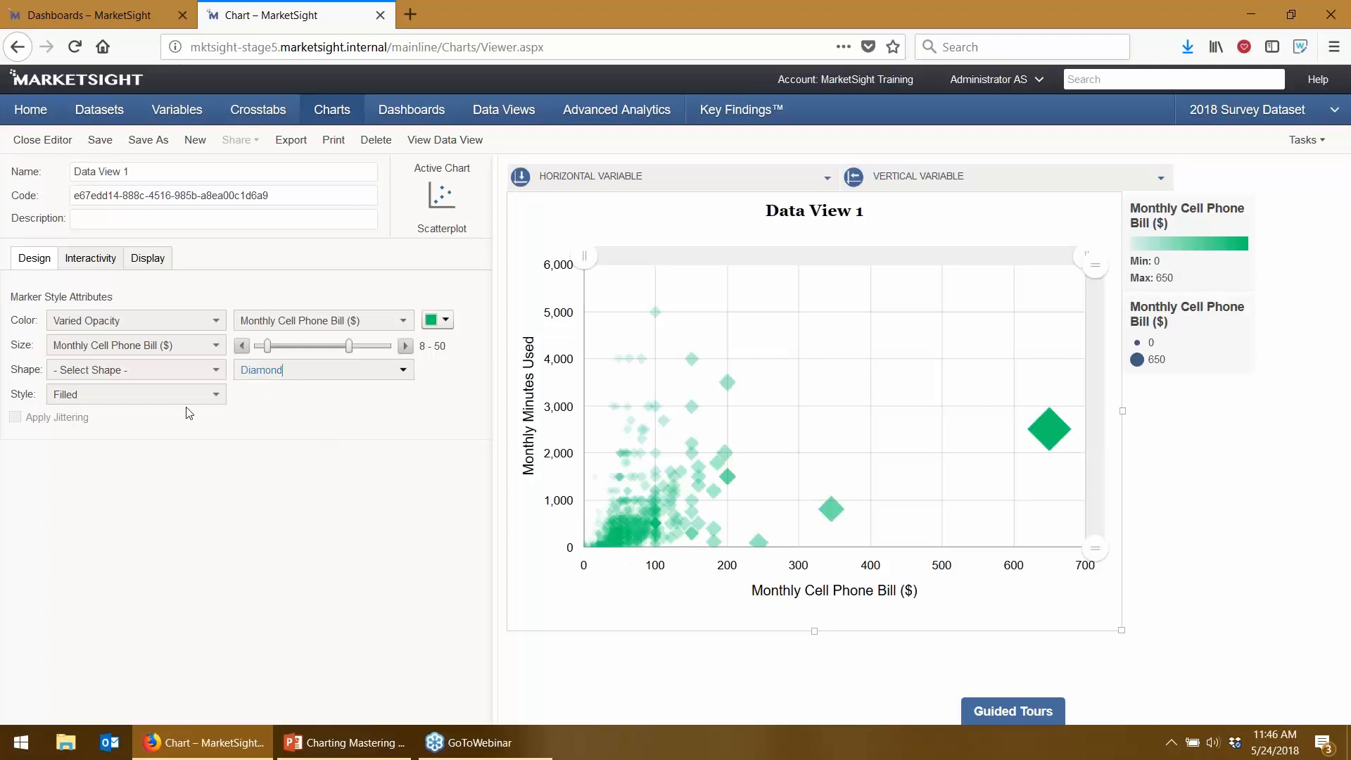
pyautogui.click(141, 394)
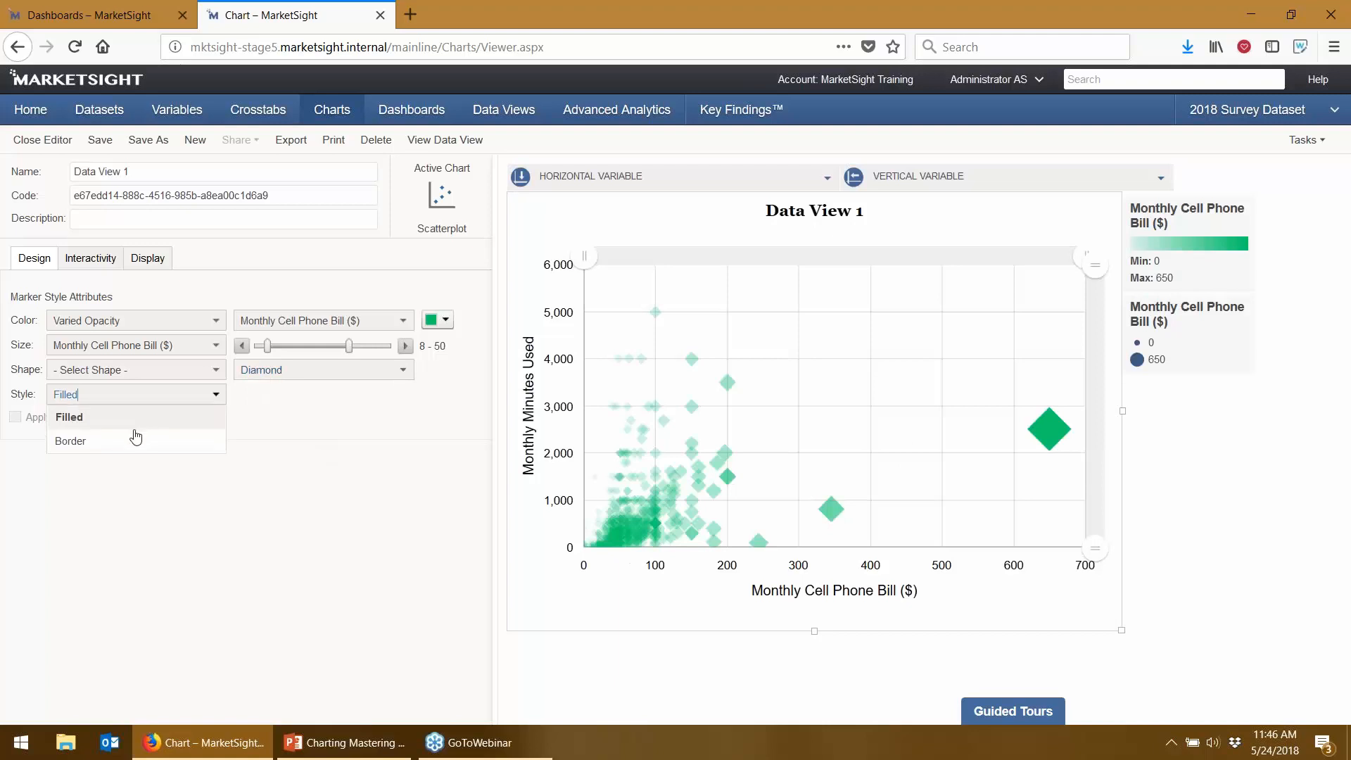
pyautogui.click(124, 442)
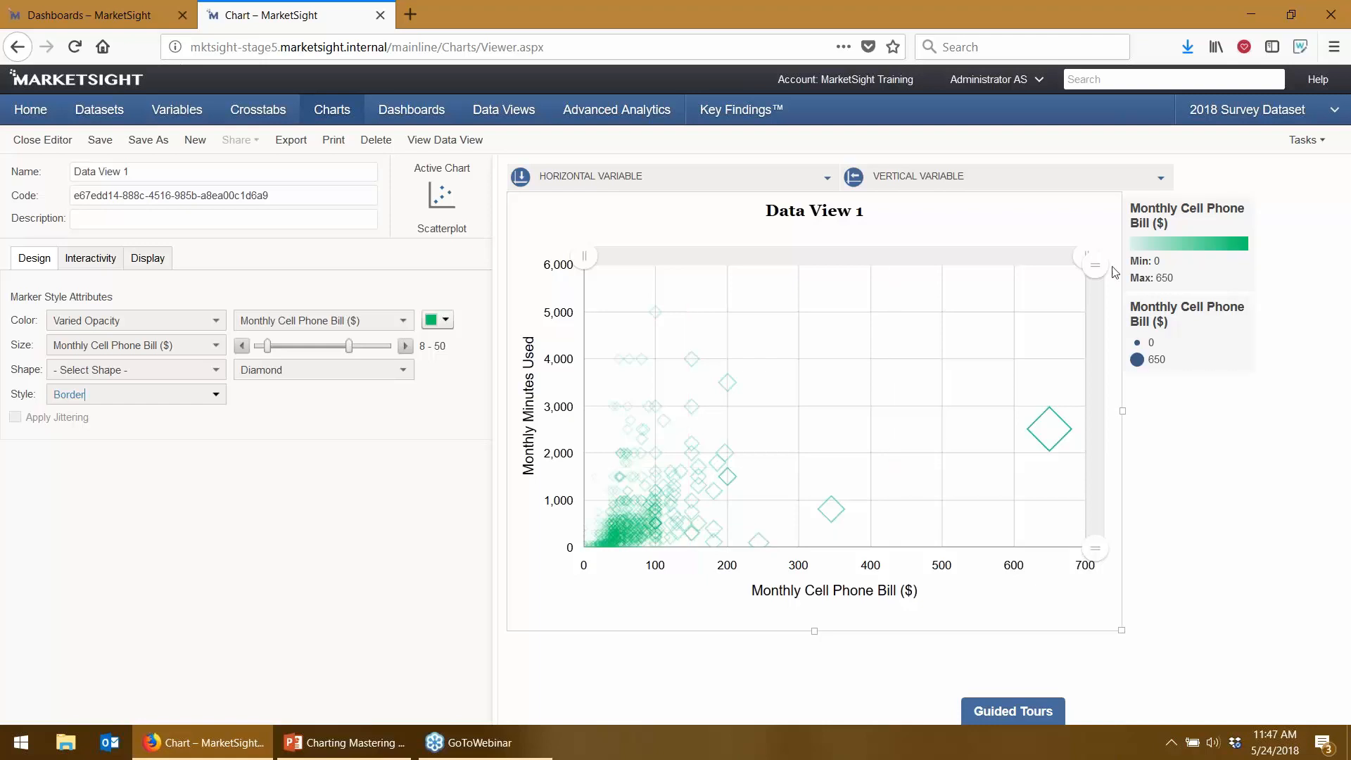
pyautogui.moveTo(1088, 272); pyautogui.dragTo(1084, 396)
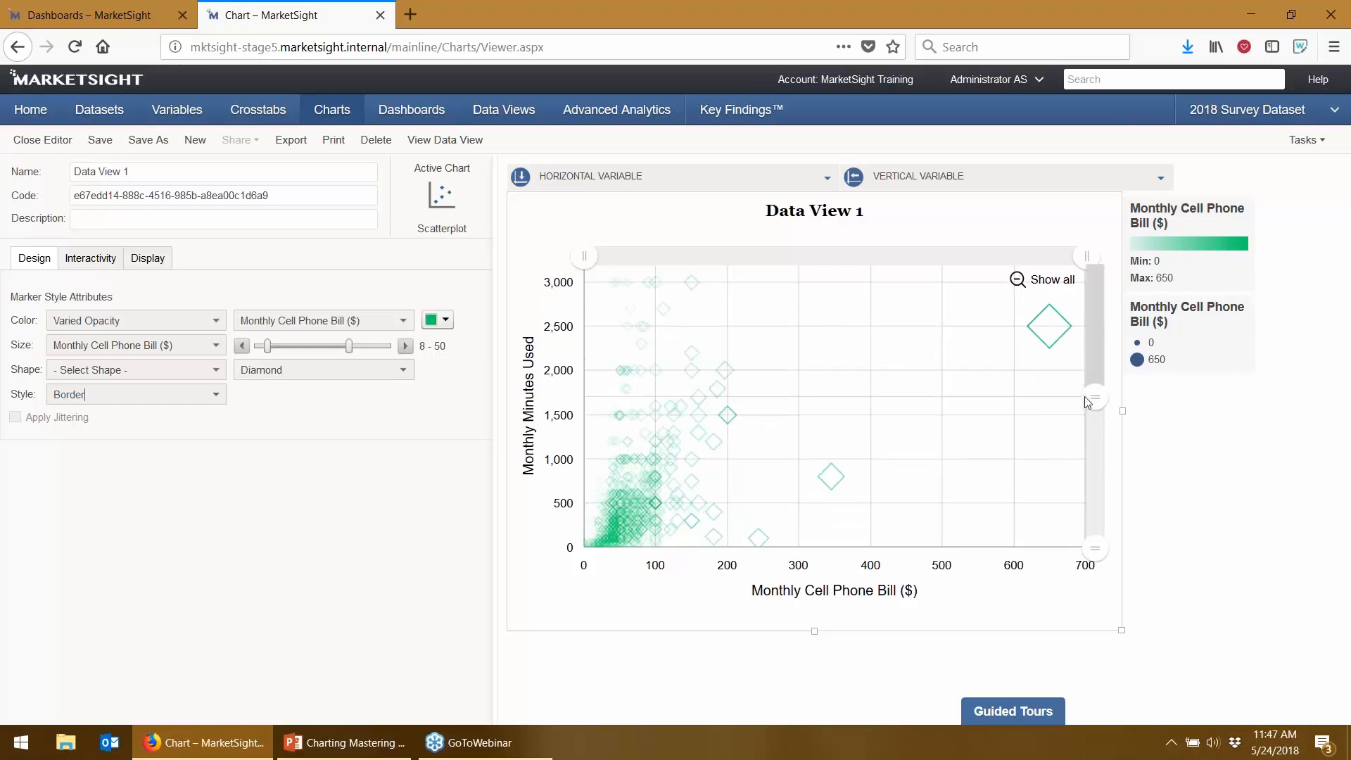
pyautogui.moveTo(1088, 254); pyautogui.dragTo(832, 269)
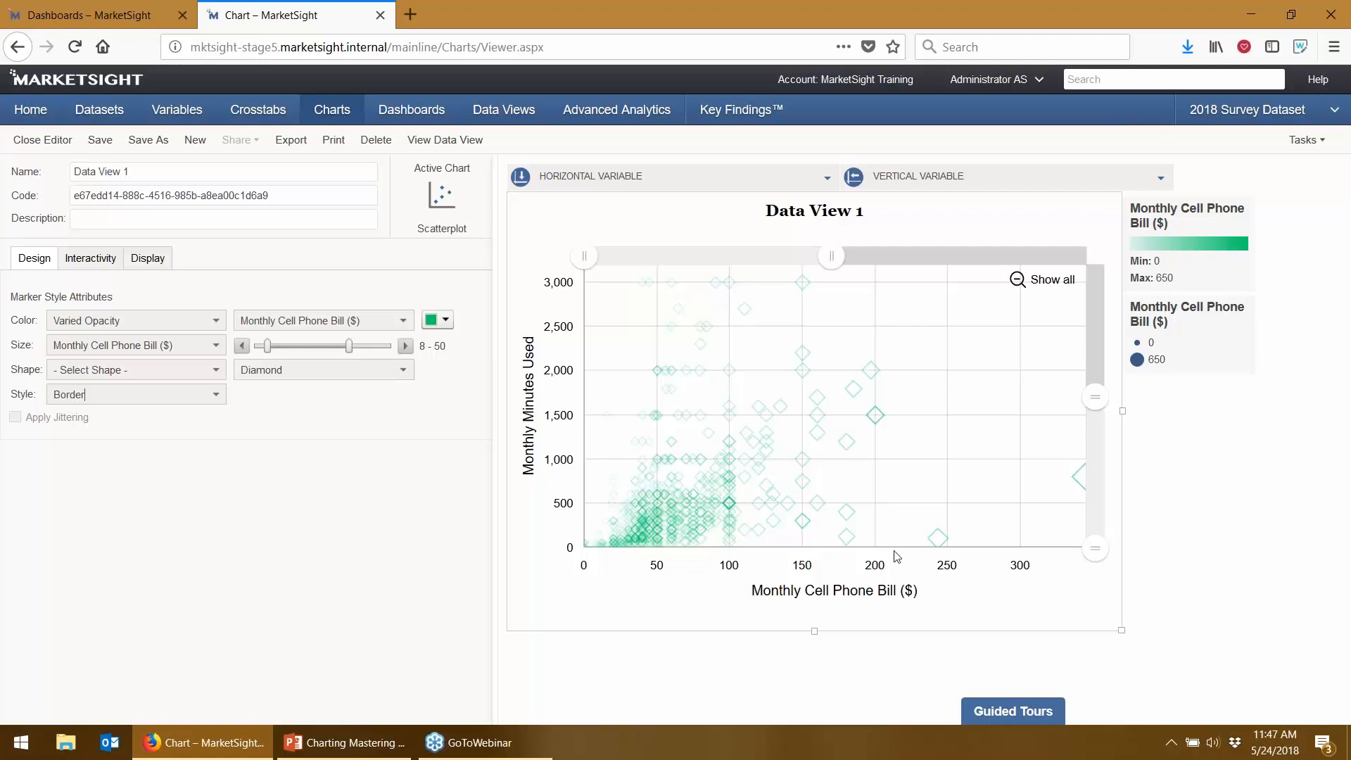
# - From the Dashboards browser tab, open the Household Income bar chart from the Charts list
pyautogui.click(98, 19)
pyautogui.click(351, 122)
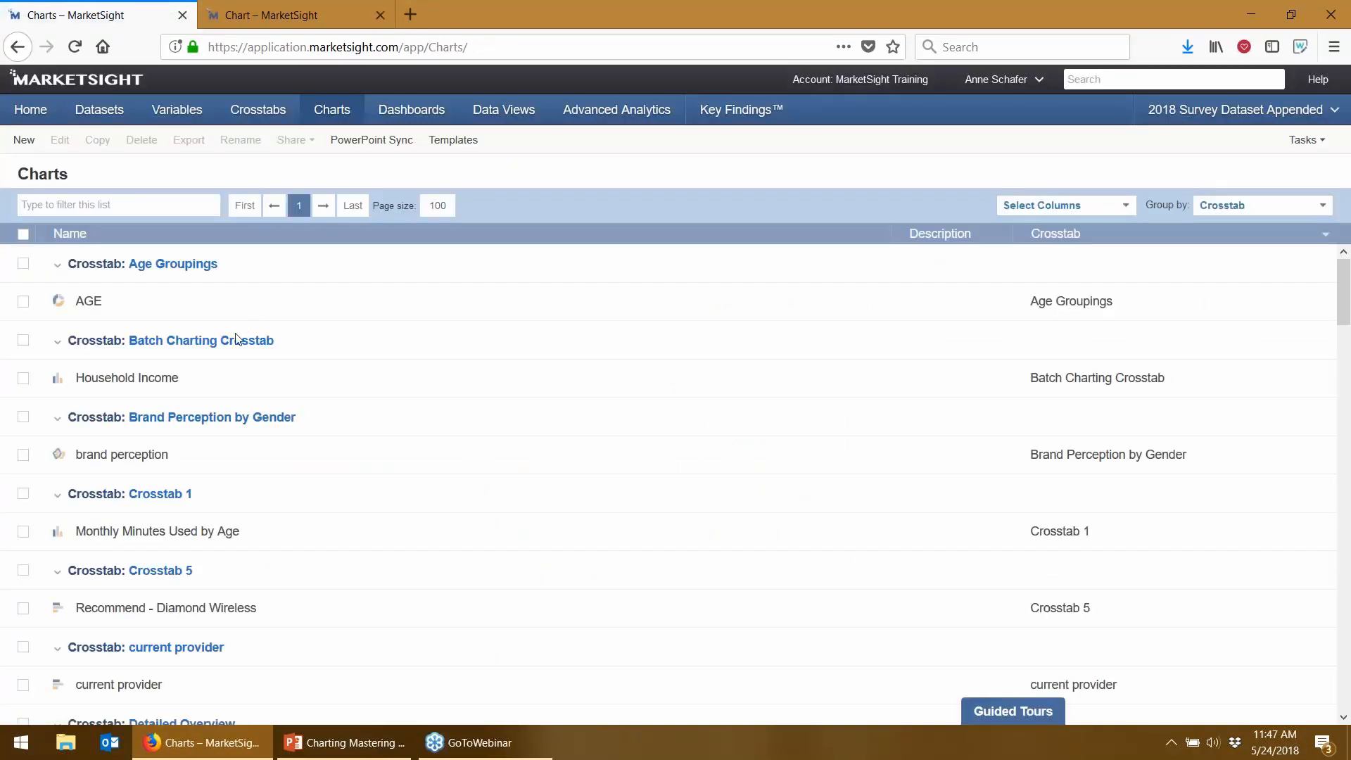
pyautogui.click(81, 384)
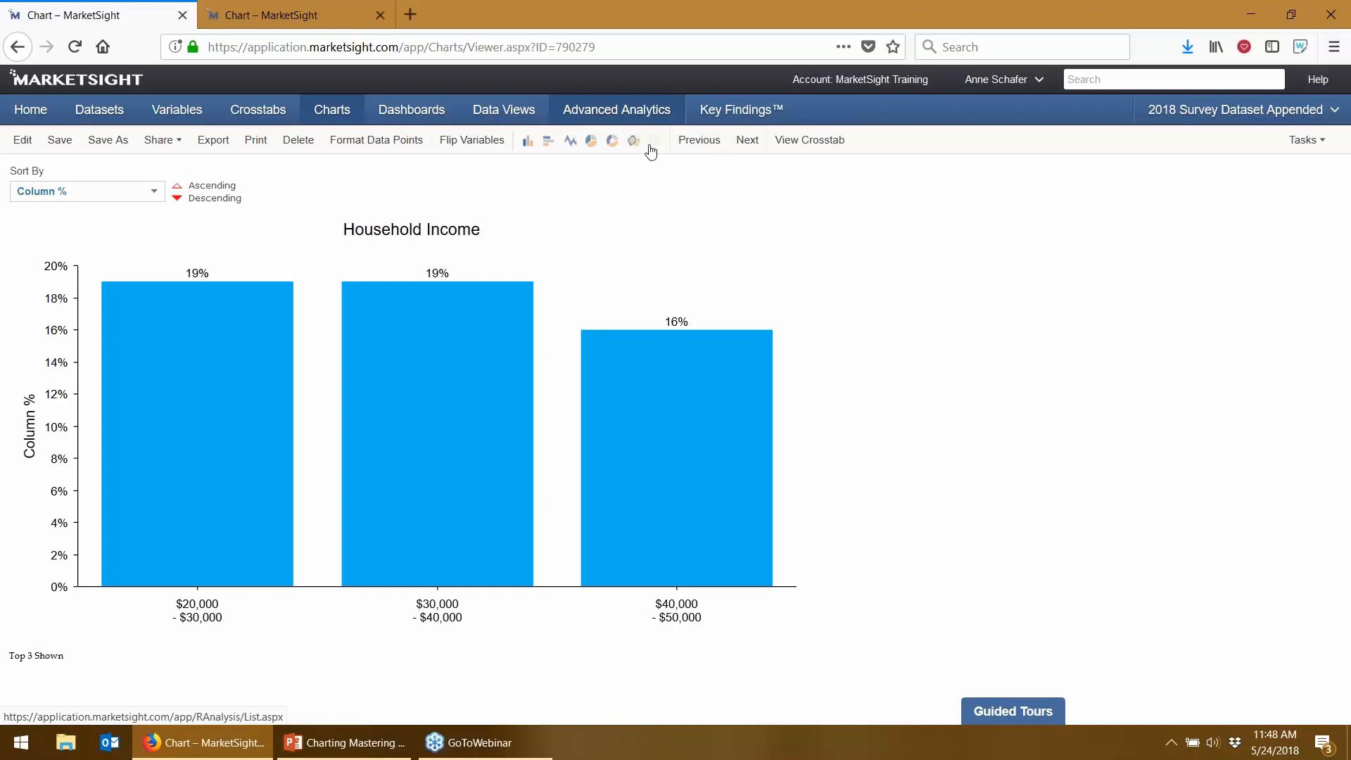
# - Advance two charts to the Satisfaction (Open ended) word cloud, then head to Dashboards
pyautogui.click(760, 151)
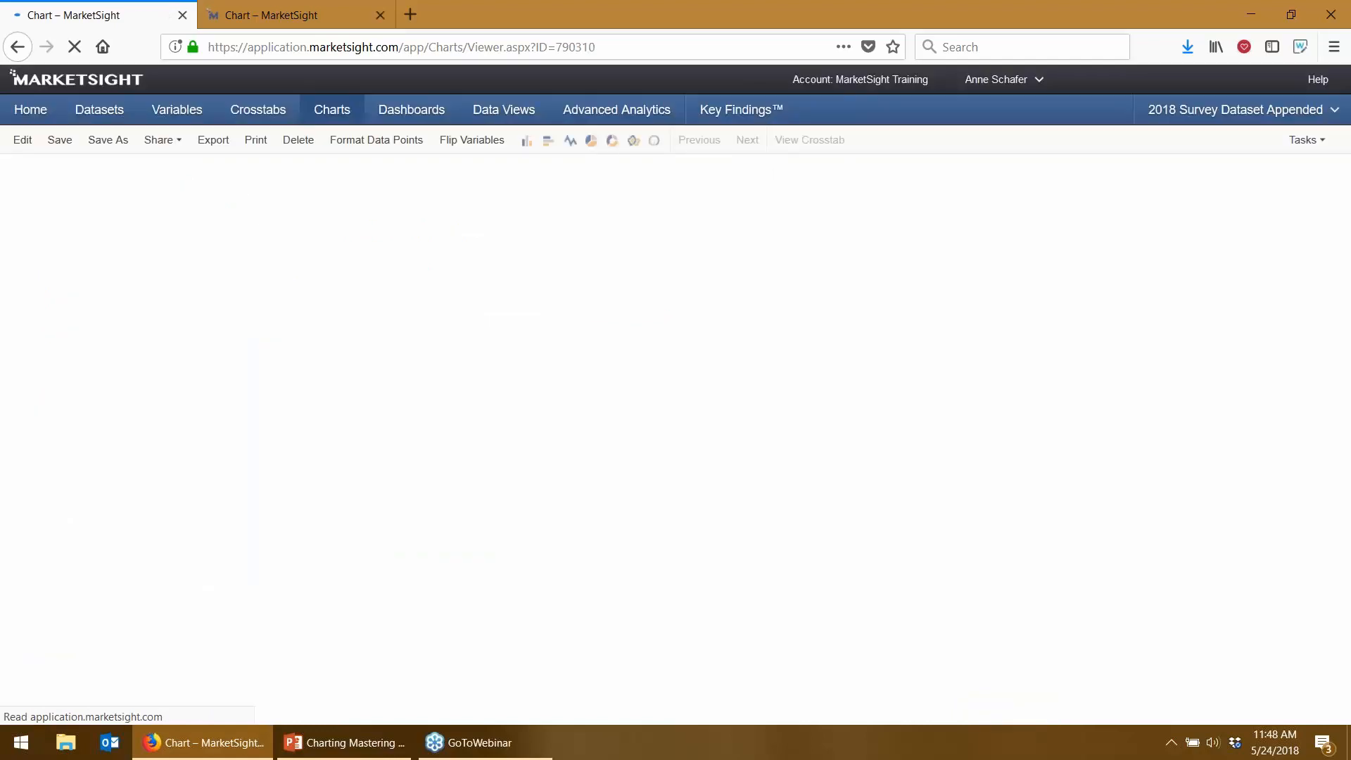
pyautogui.click(760, 150)
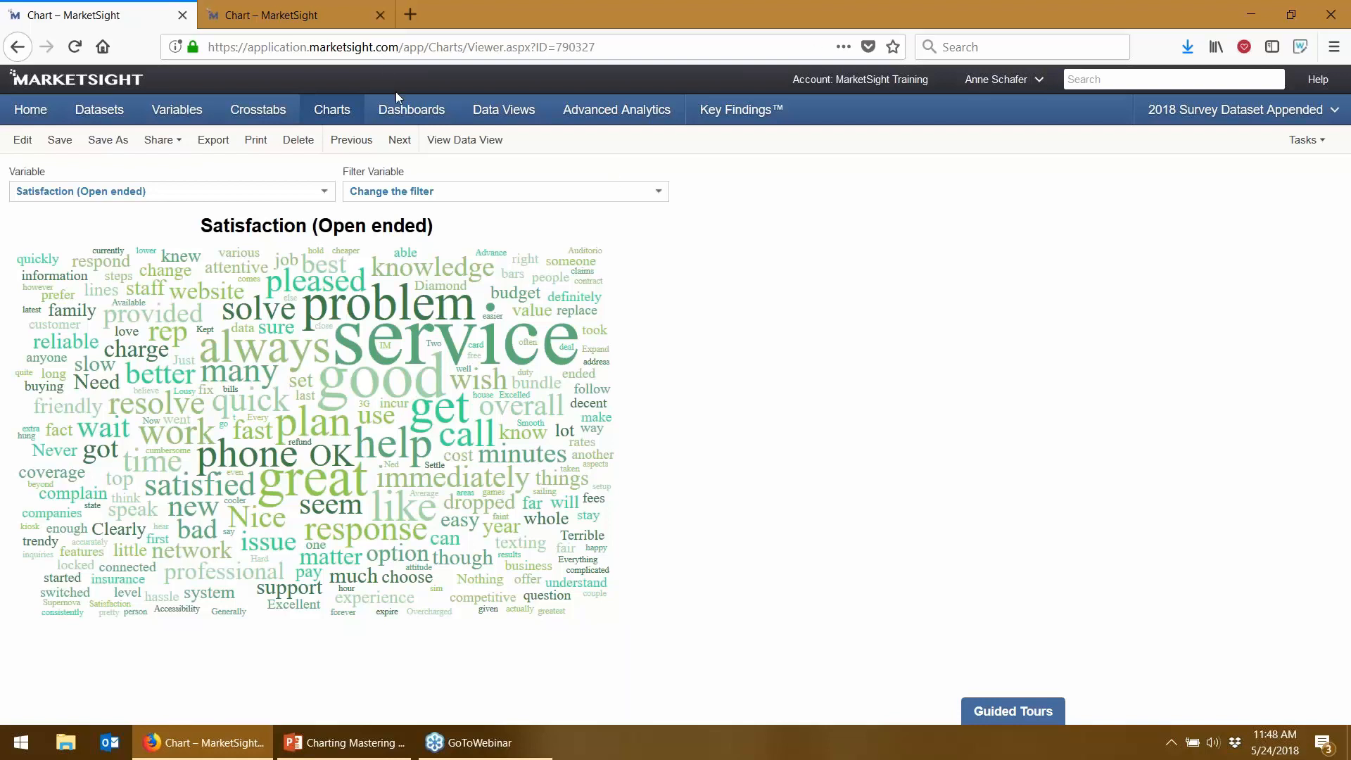
pyautogui.click(410, 112)
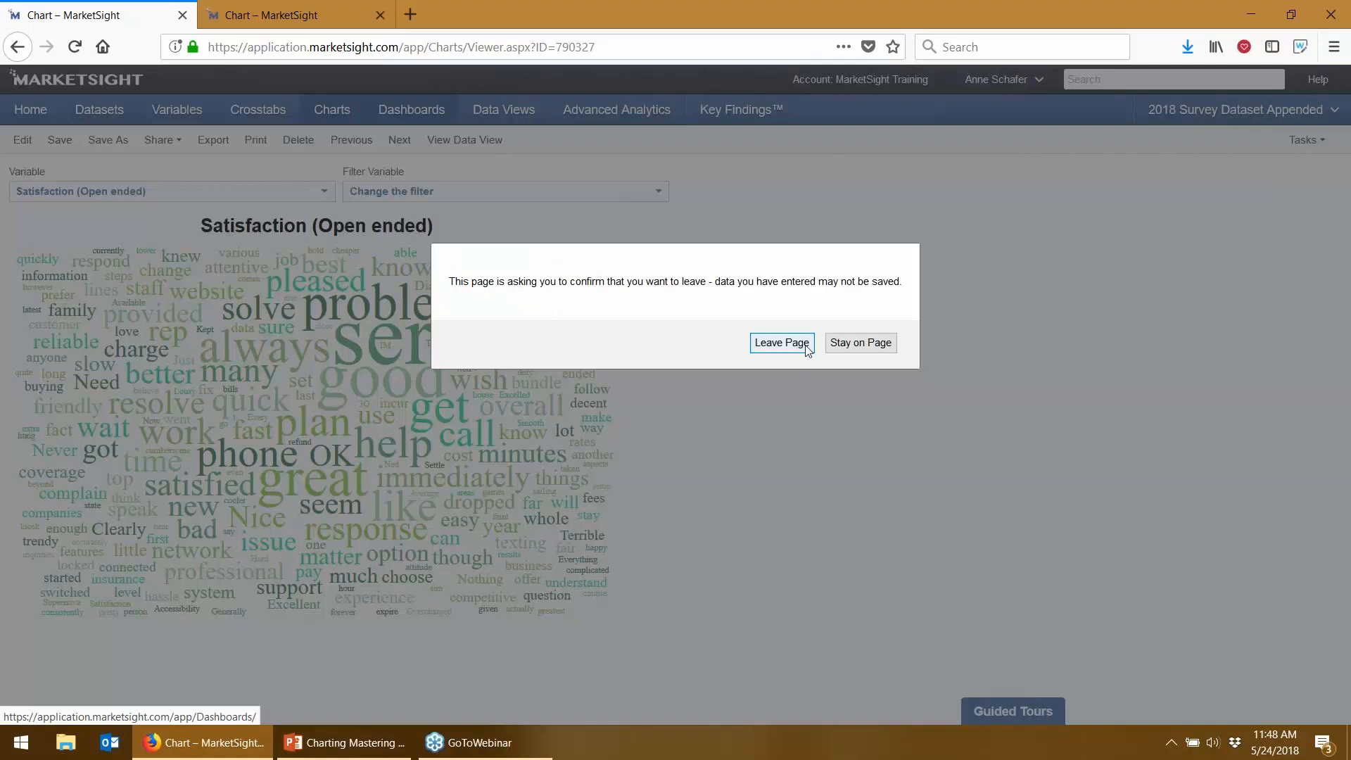
# - Create a new blank dashboard, list its available charts, then head to the Charts list
pyautogui.click(781, 342)
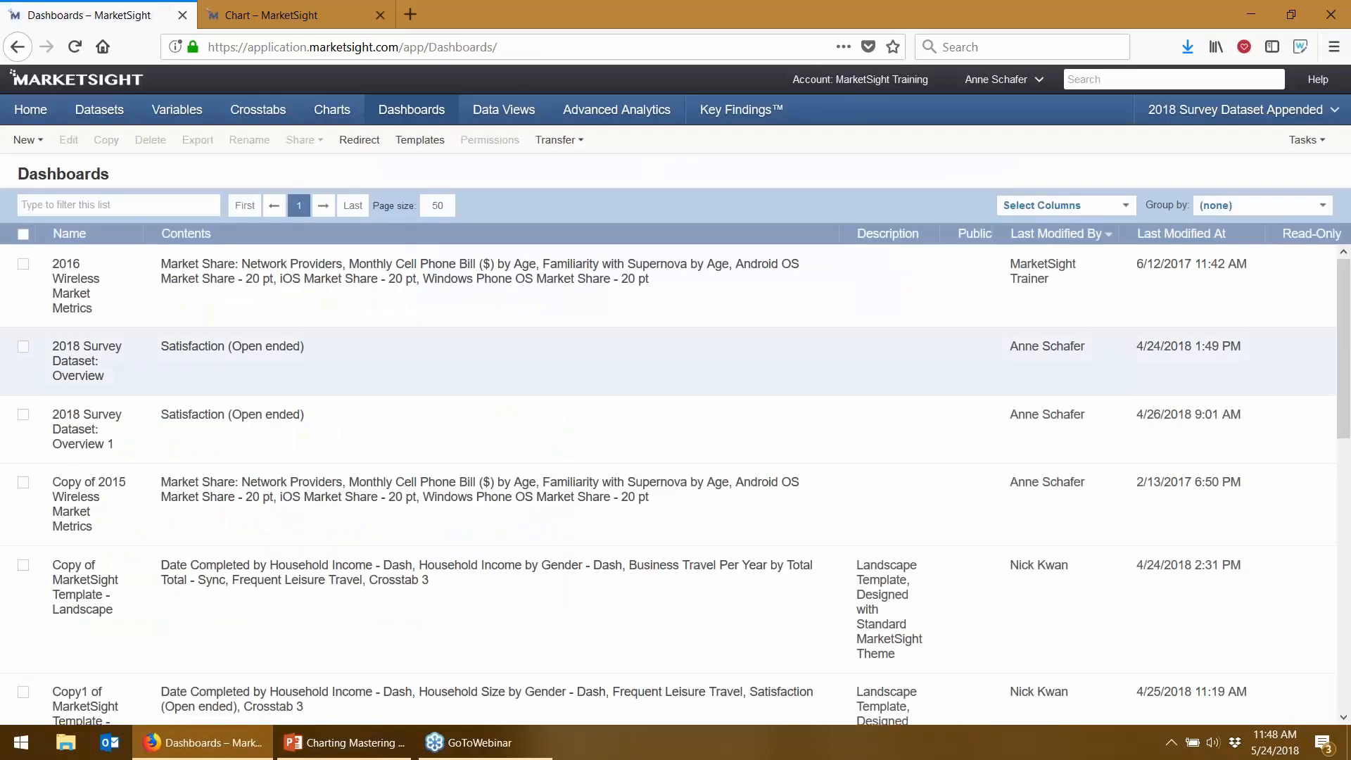
pyautogui.click(25, 141)
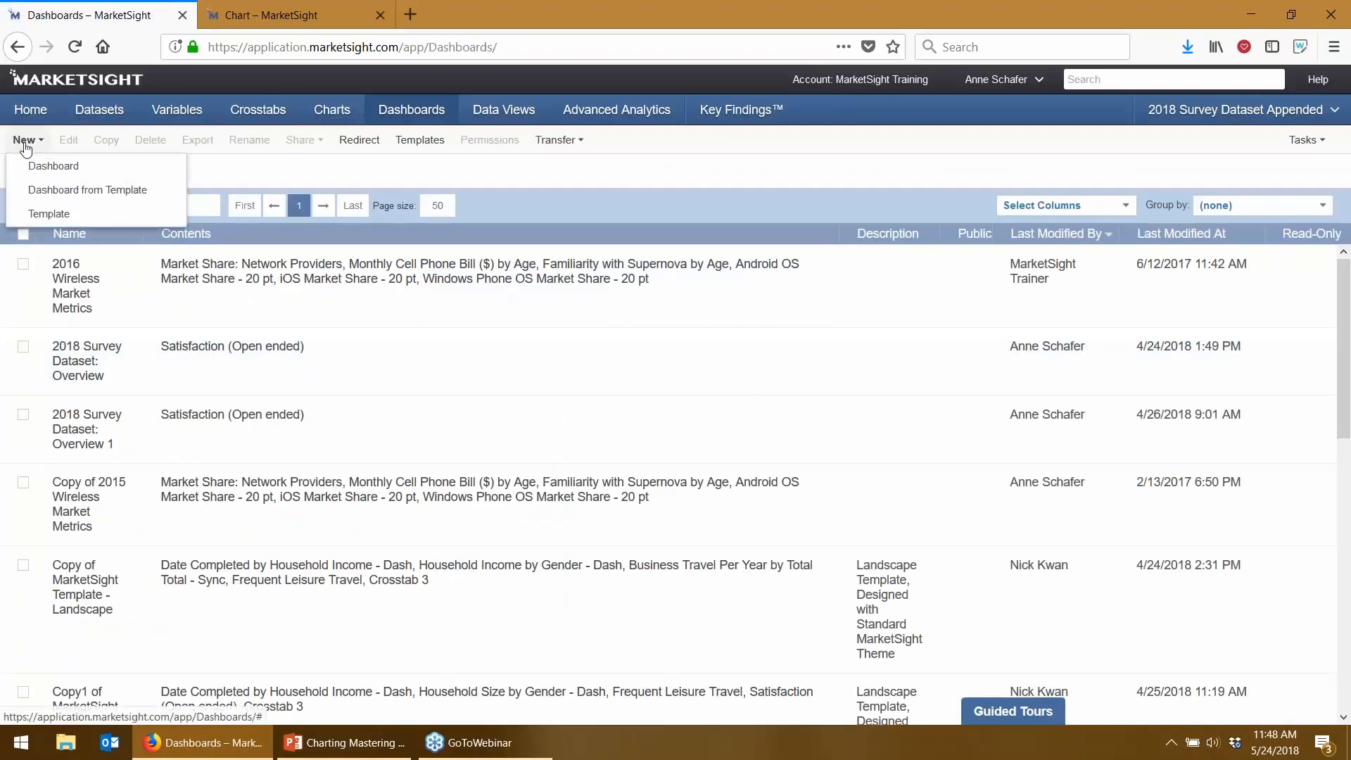
pyautogui.click(24, 166)
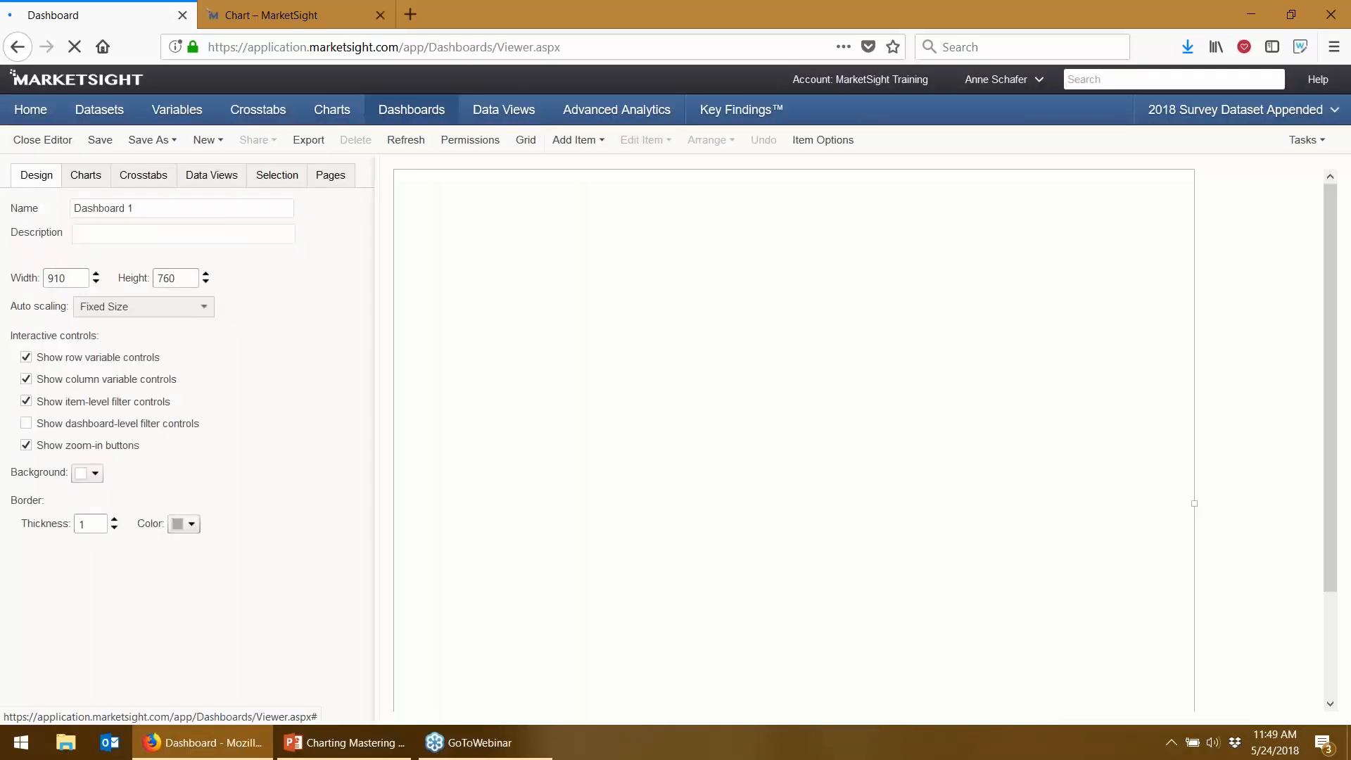
pyautogui.click(85, 175)
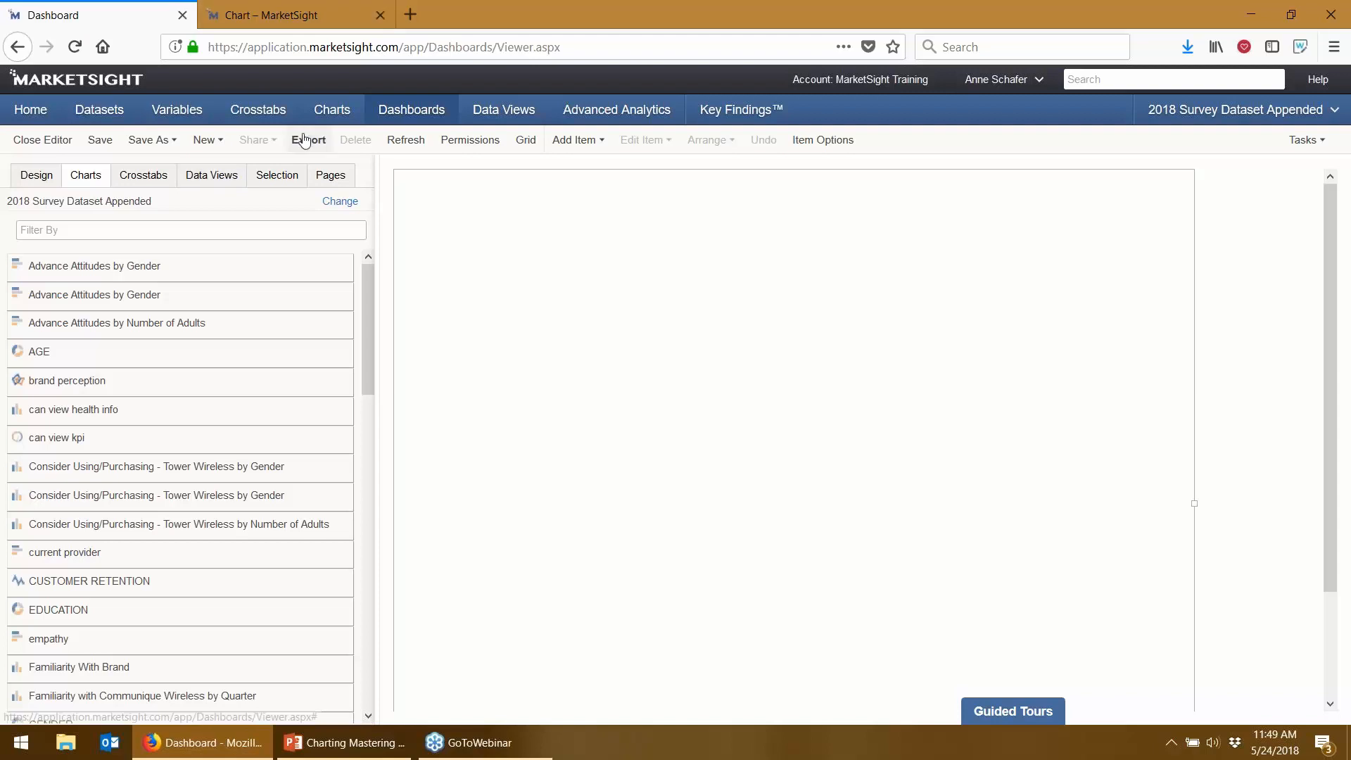
pyautogui.click(331, 113)
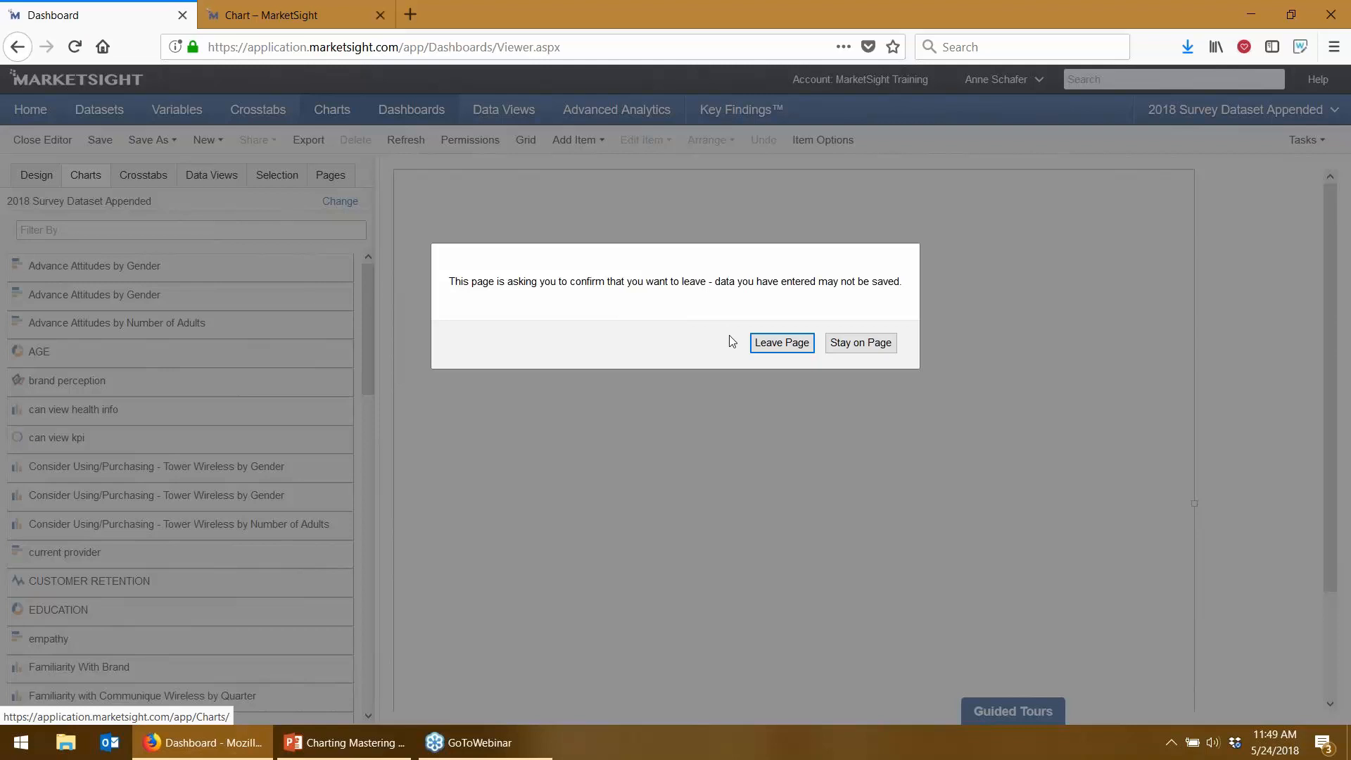
# - Leave the unsaved dashboard for the Charts list, opening and cancelling PowerPoint Sync
pyautogui.click(763, 345)
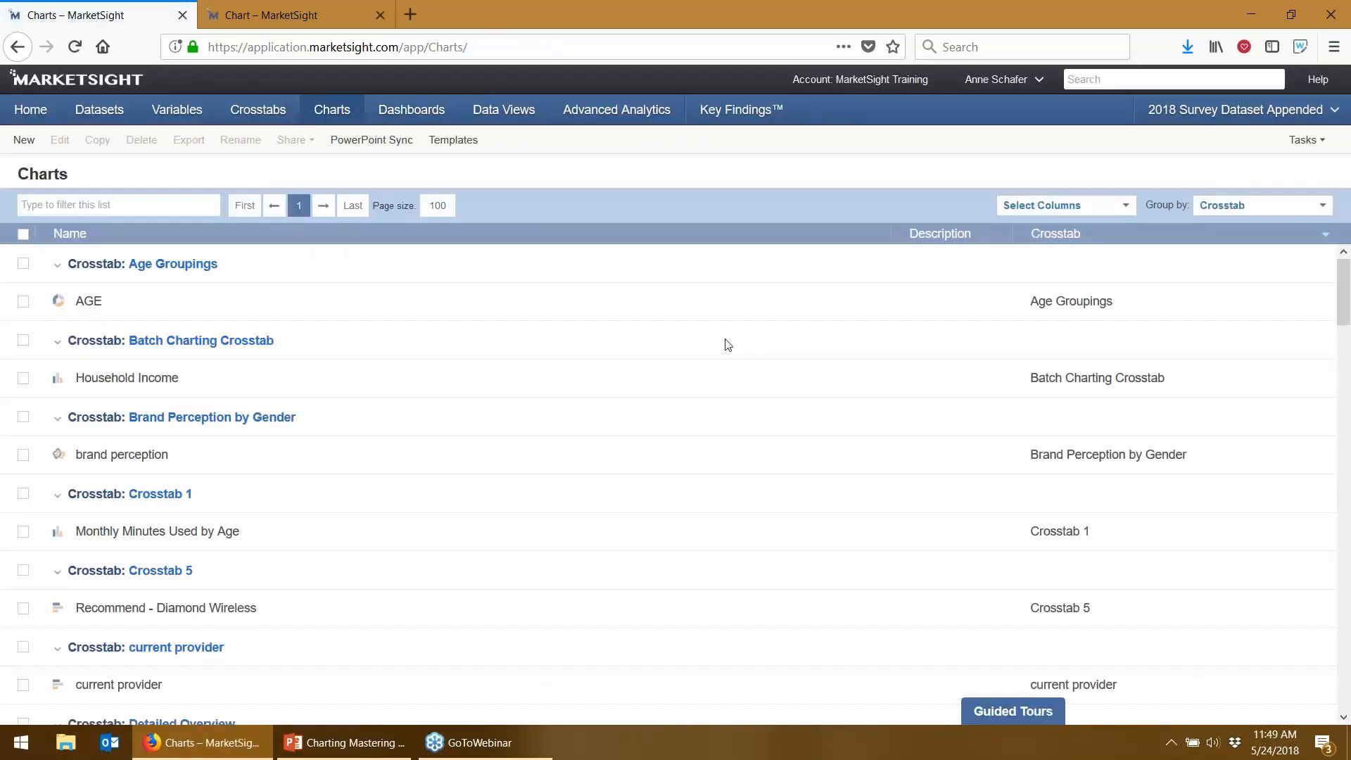
pyautogui.click(371, 139)
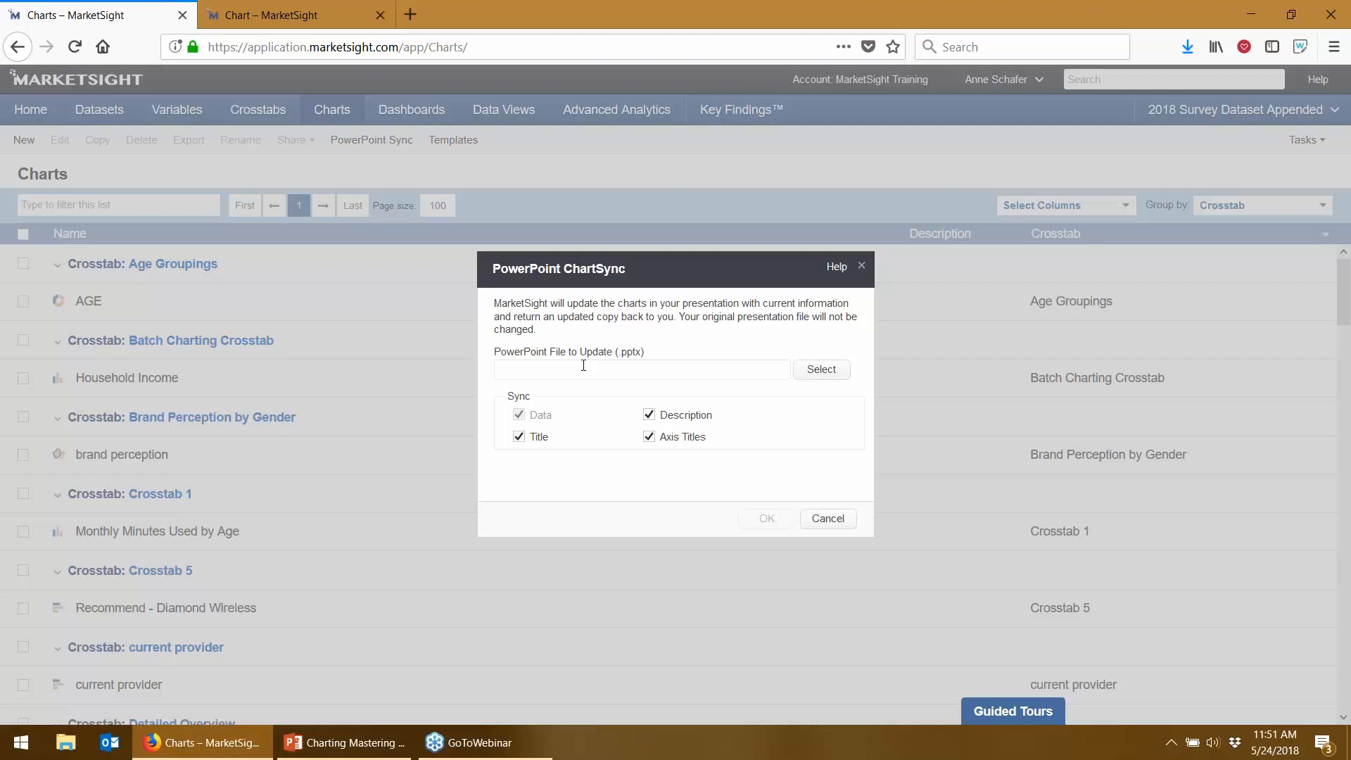
pyautogui.click(827, 518)
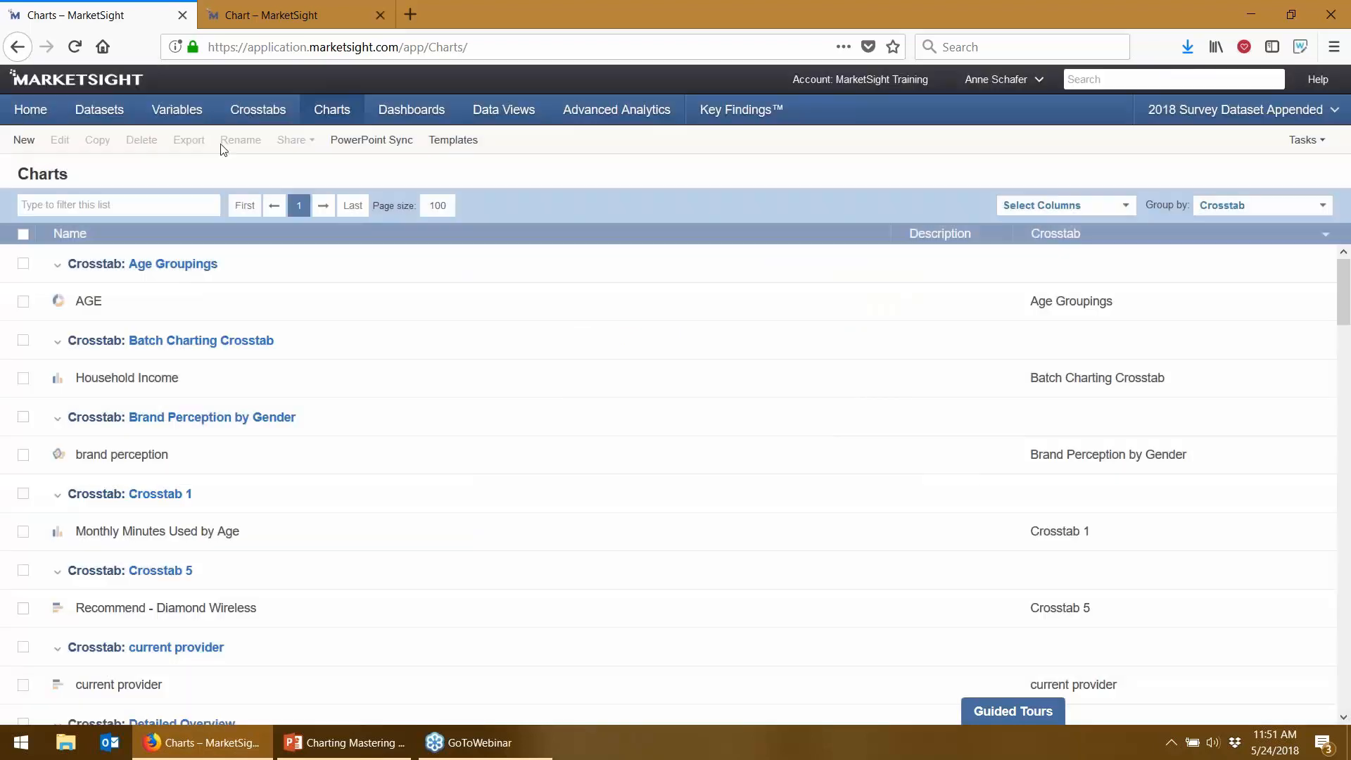
# - Search the crosstabs for 'simple', clear the filter, and open the Brand Perception crosstab
pyautogui.click(257, 109)
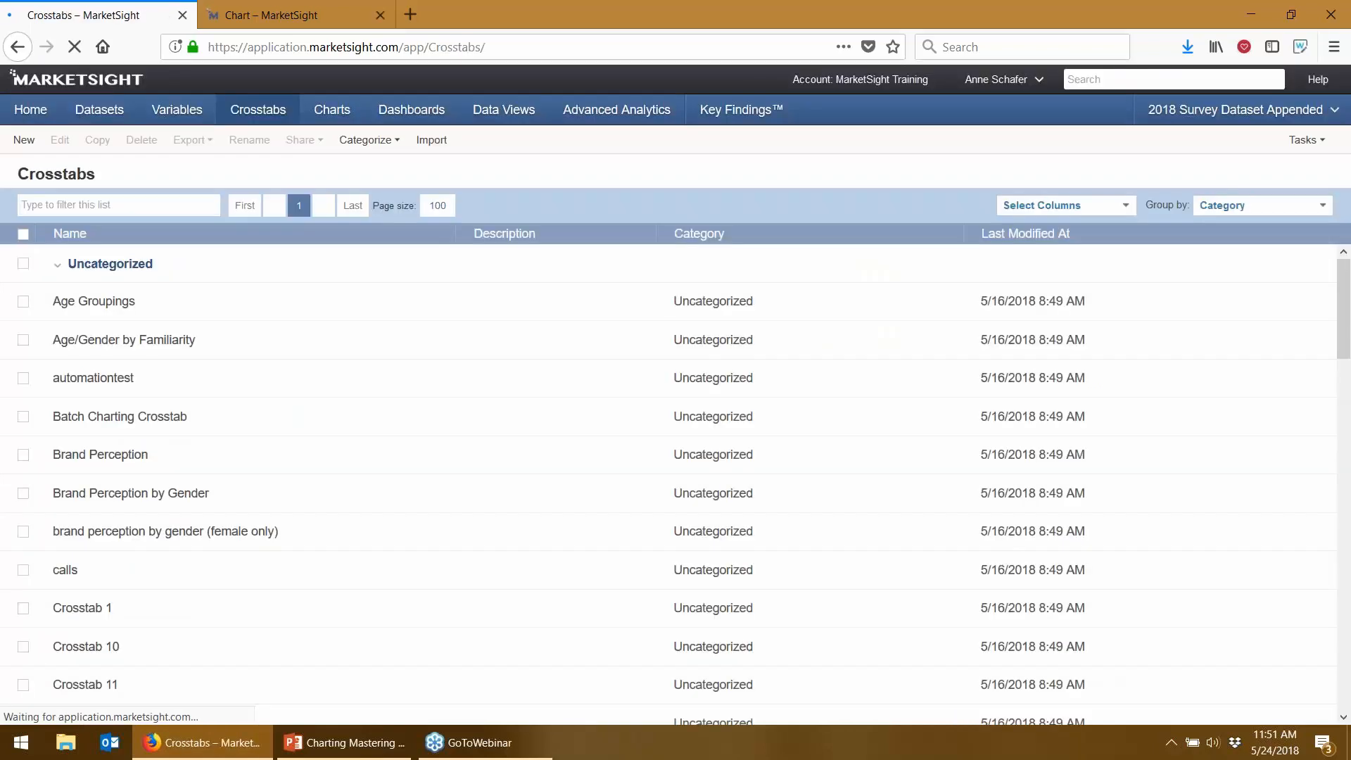
pyautogui.click(69, 207)
pyautogui.write('simple')
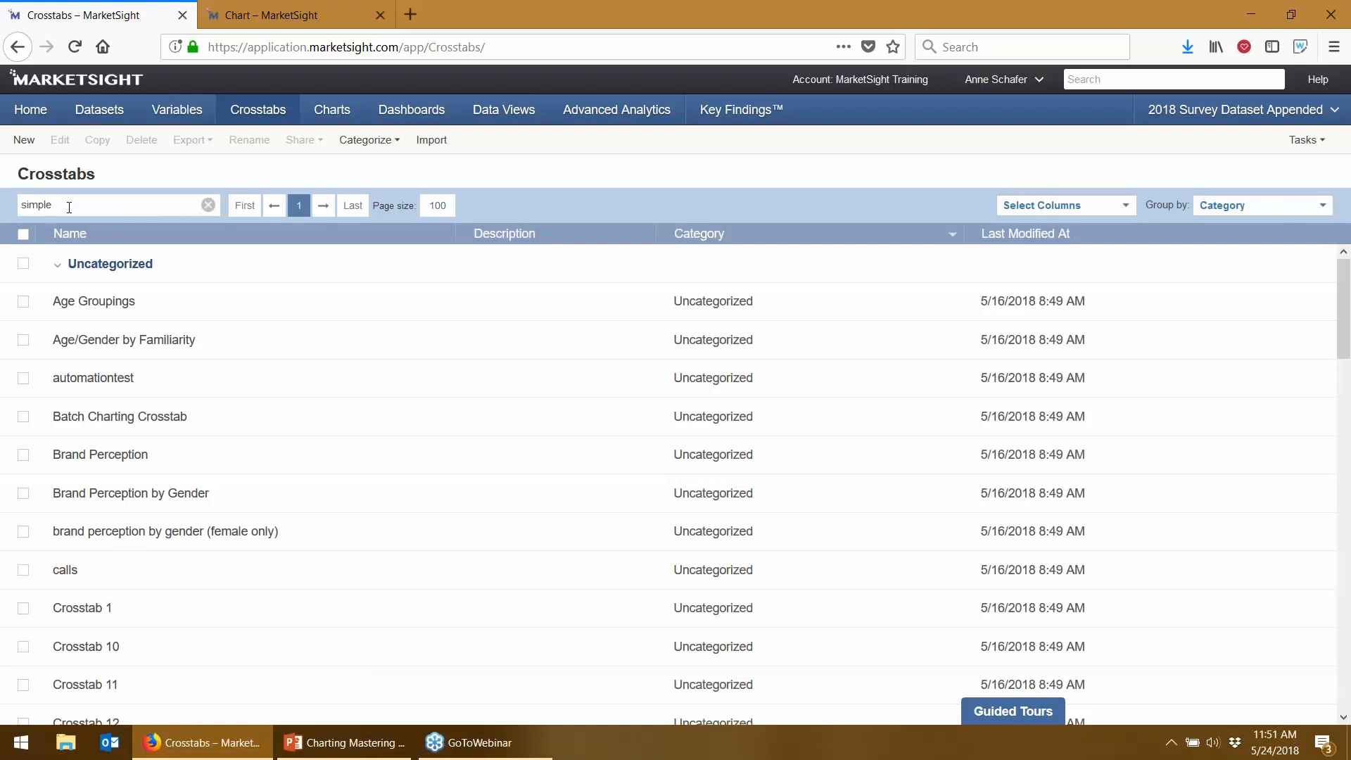
pyautogui.press('Return')
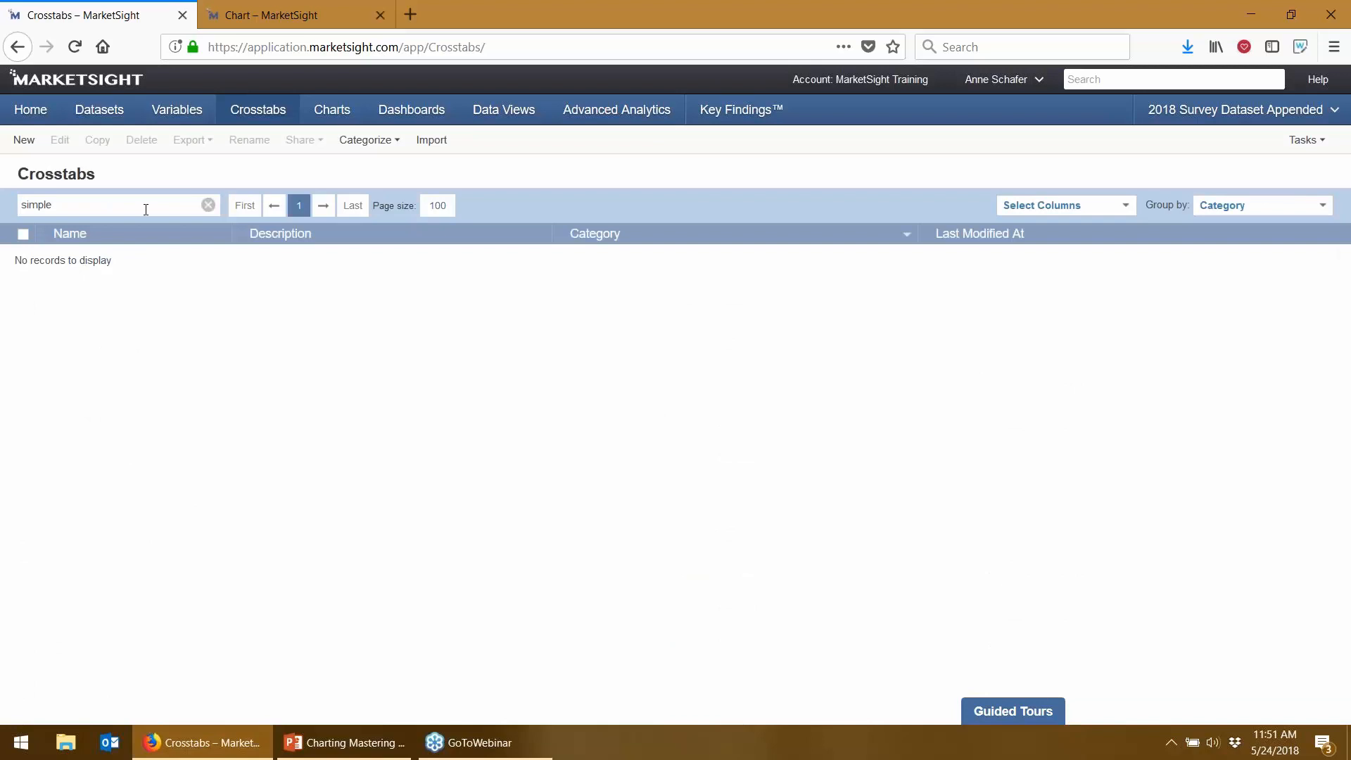
pyautogui.click(208, 205)
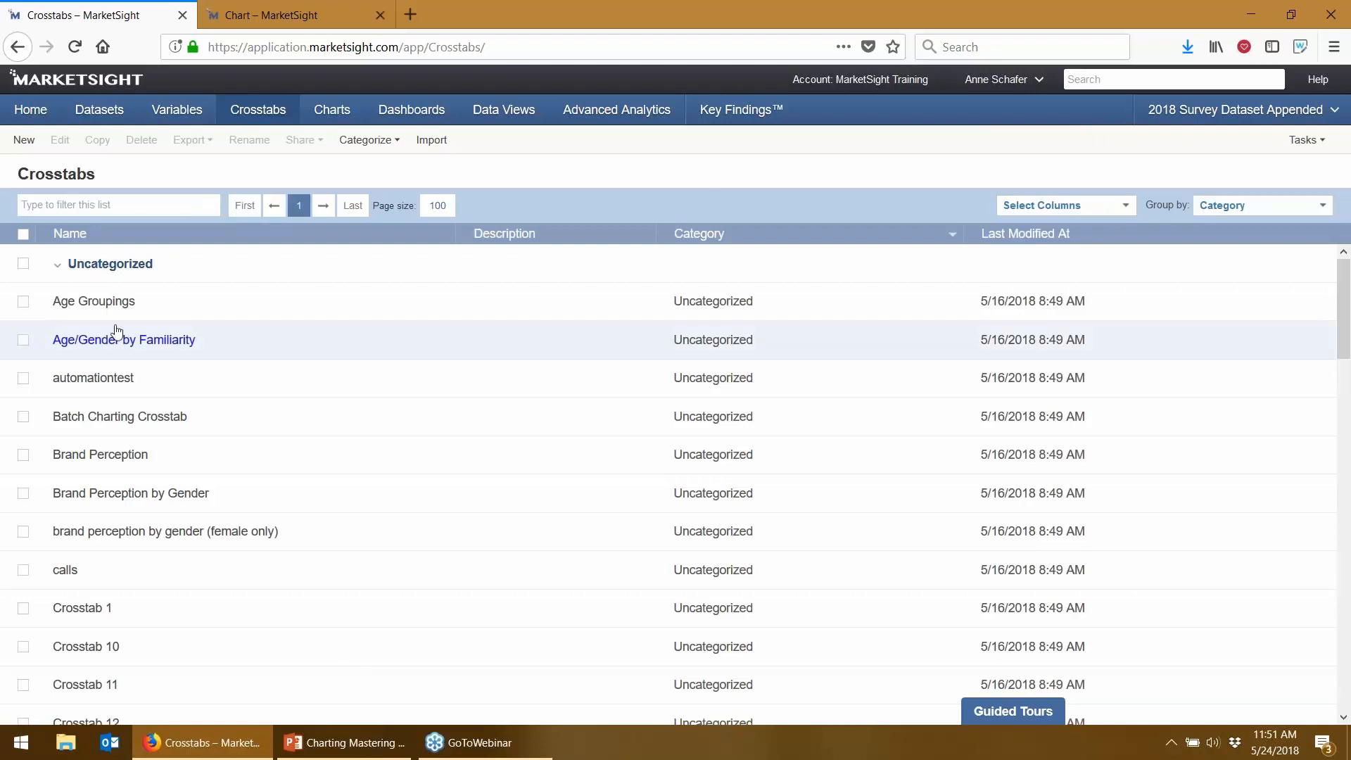
pyautogui.click(121, 459)
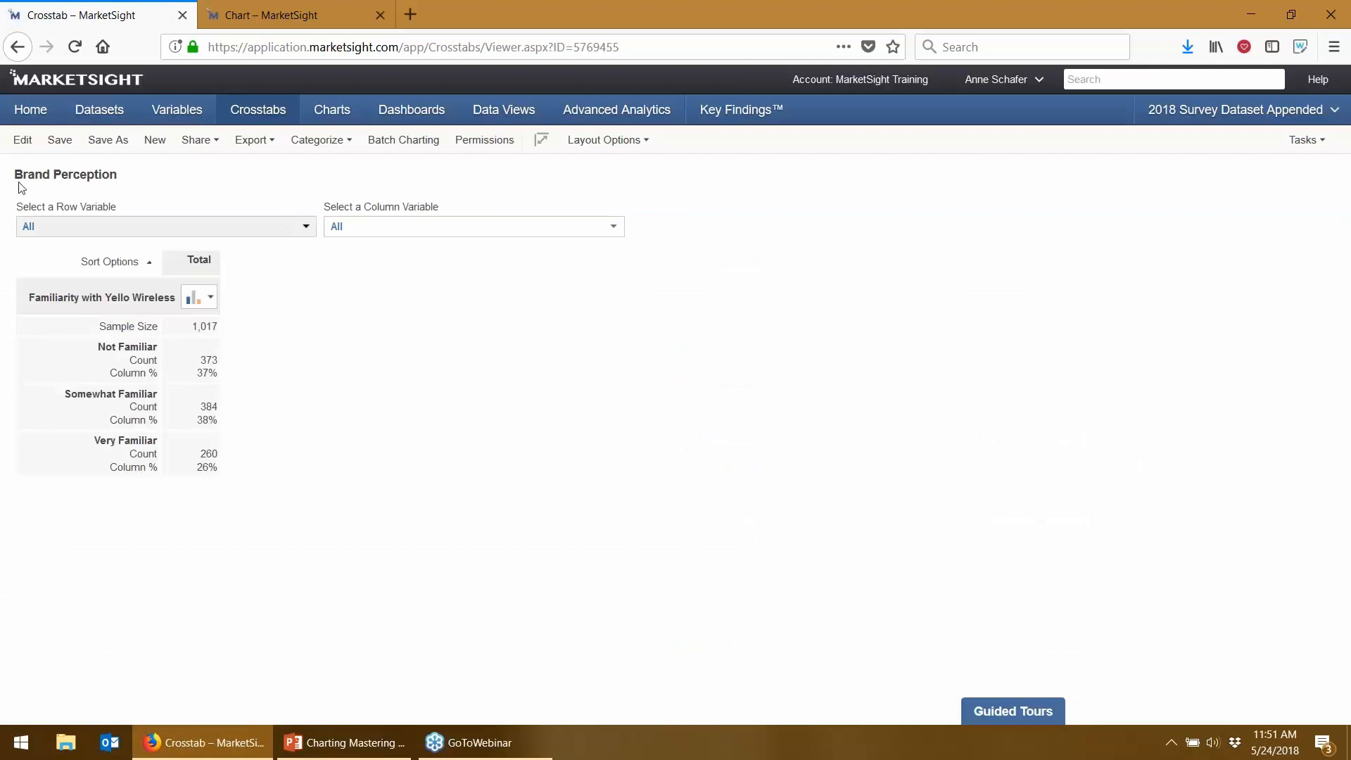
# - Add the Communique, Tower, Advance and Supernova familiarity variables as rows and save the crosstab
pyautogui.click(21, 140)
pyautogui.click(401, 258)
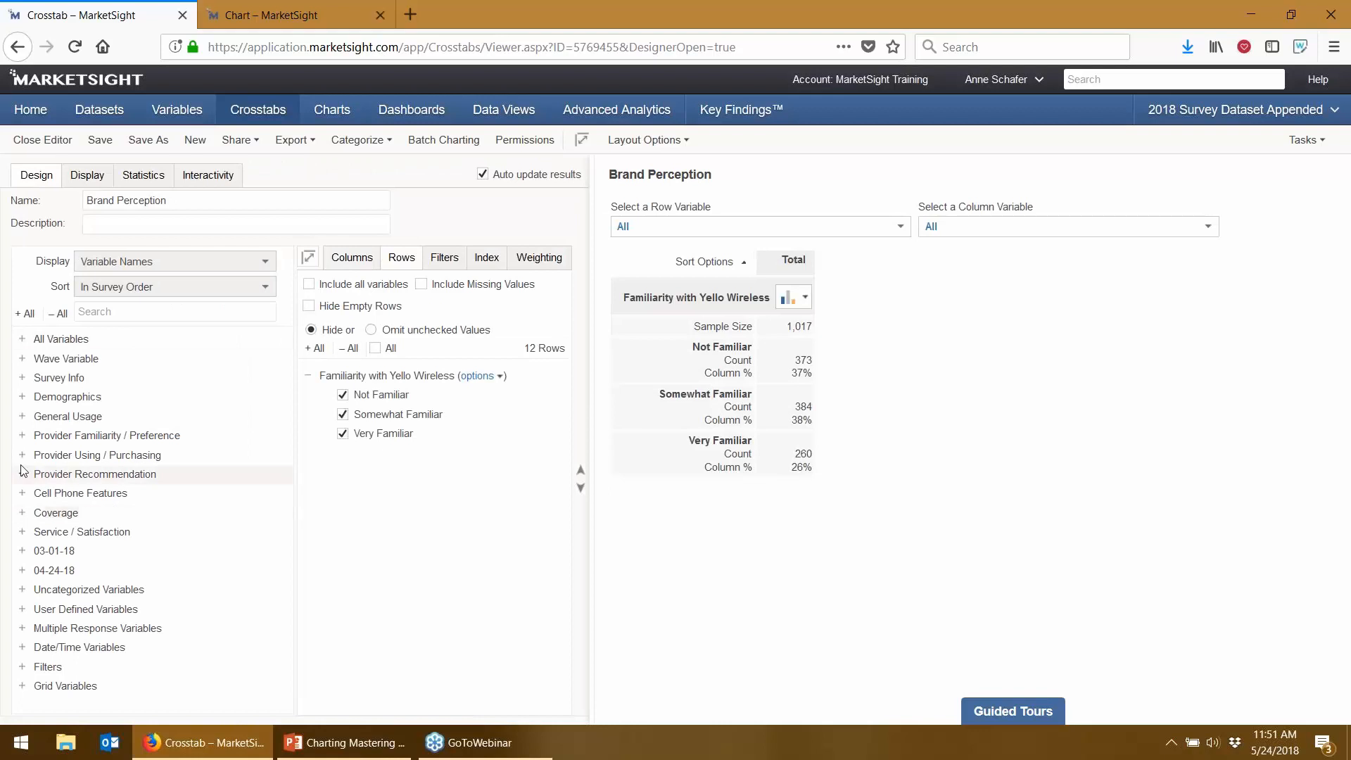
pyautogui.click(45, 438)
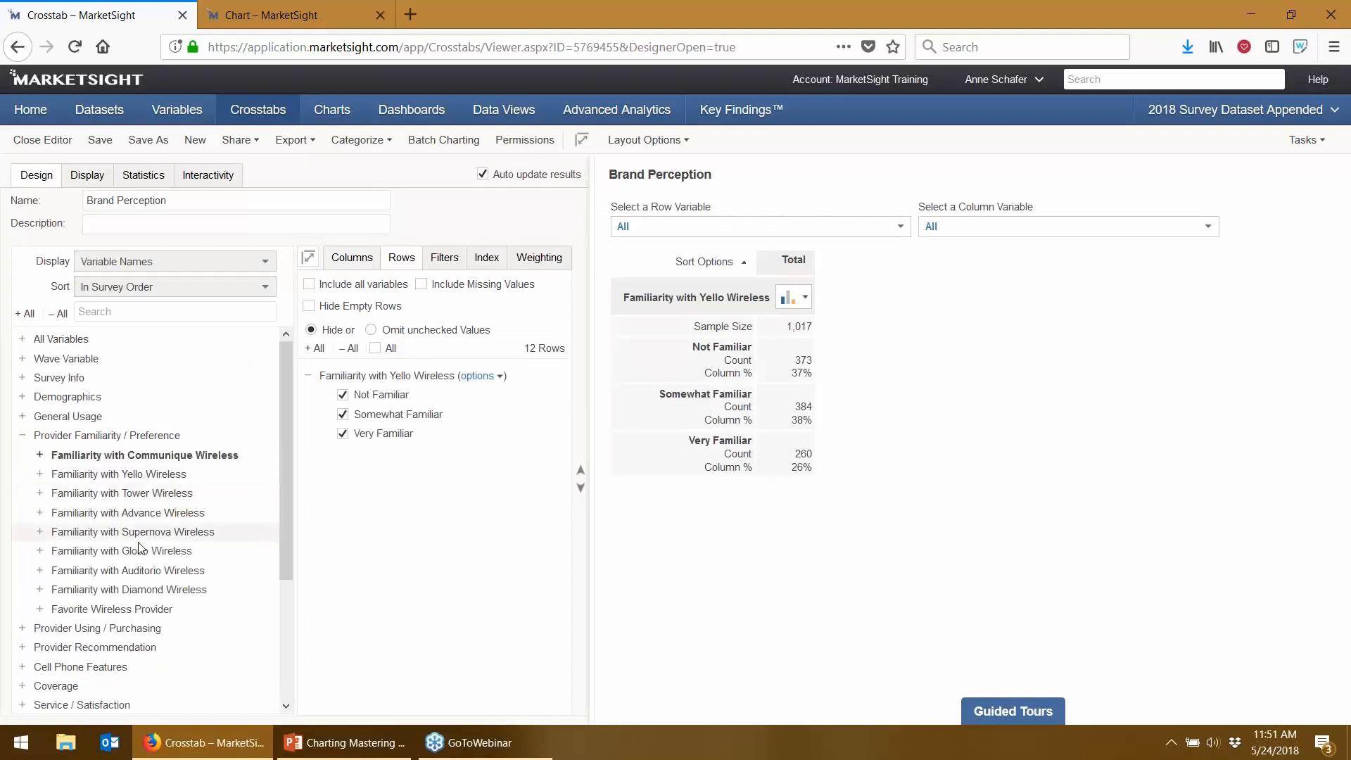
pyautogui.keyDown('shift'); pyautogui.click(127, 495); pyautogui.keyUp('shift')
pyautogui.keyDown('shift'); pyautogui.click(130, 533); pyautogui.keyUp('shift')
pyautogui.moveTo(161, 502); pyautogui.dragTo(366, 566)
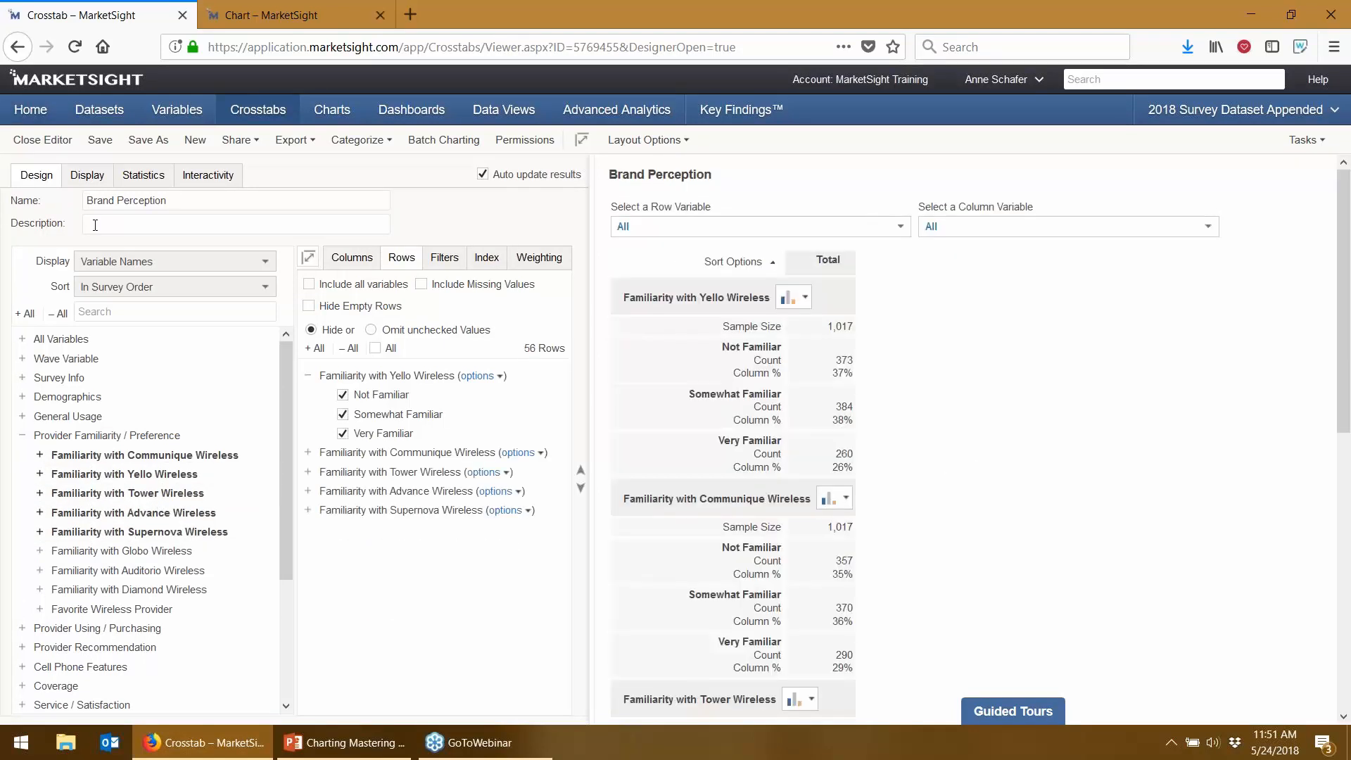
pyautogui.click(99, 140)
# - Chart Familiarity with Yello Wireless as a Clustered Column chart
pyautogui.scroll(-5, 753, 629)
pyautogui.scroll(-2, 765, 631)
pyautogui.scroll(5, 763, 633)
pyautogui.scroll(3, 774, 457)
pyautogui.click(790, 297)
pyautogui.click(794, 315)
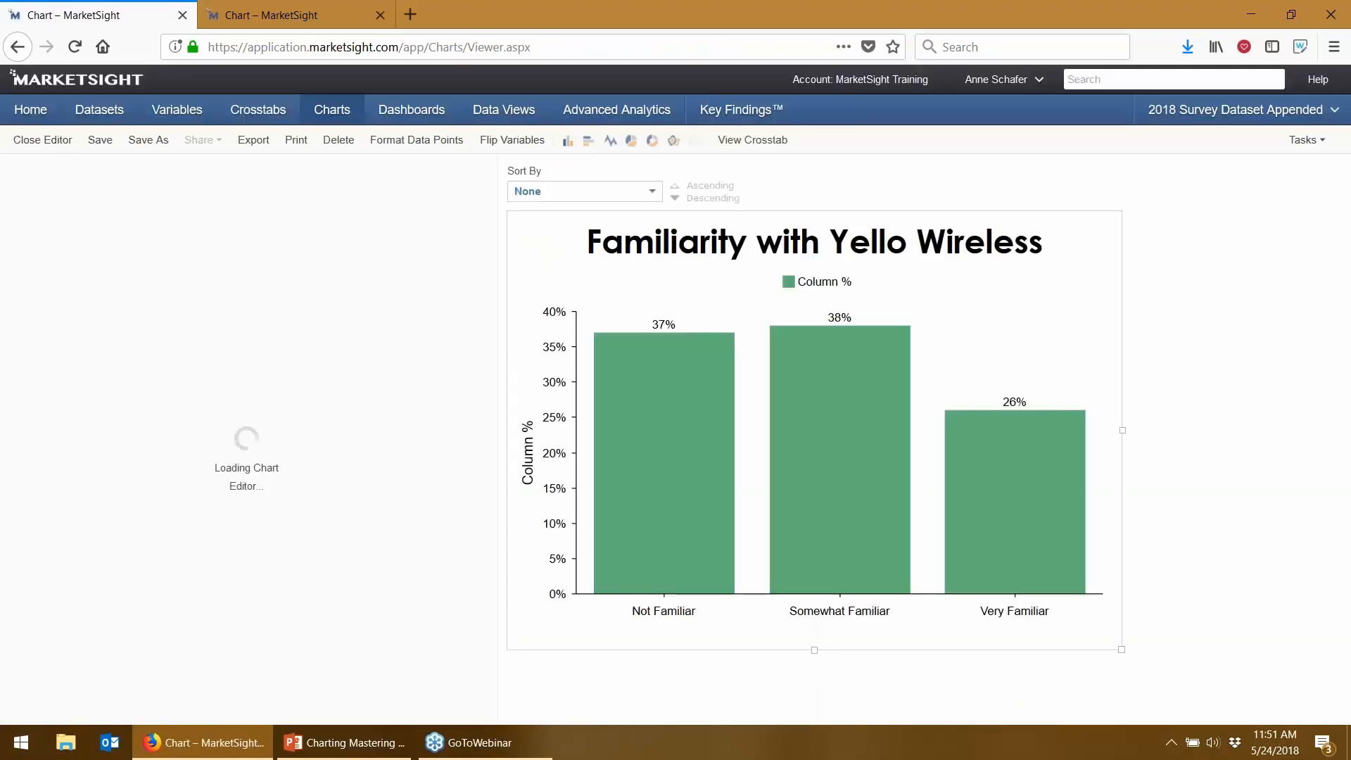
# - Add Communique and Tower Wireless familiarity series, enlarge the chart, and group columns by brand
pyautogui.click(77, 177)
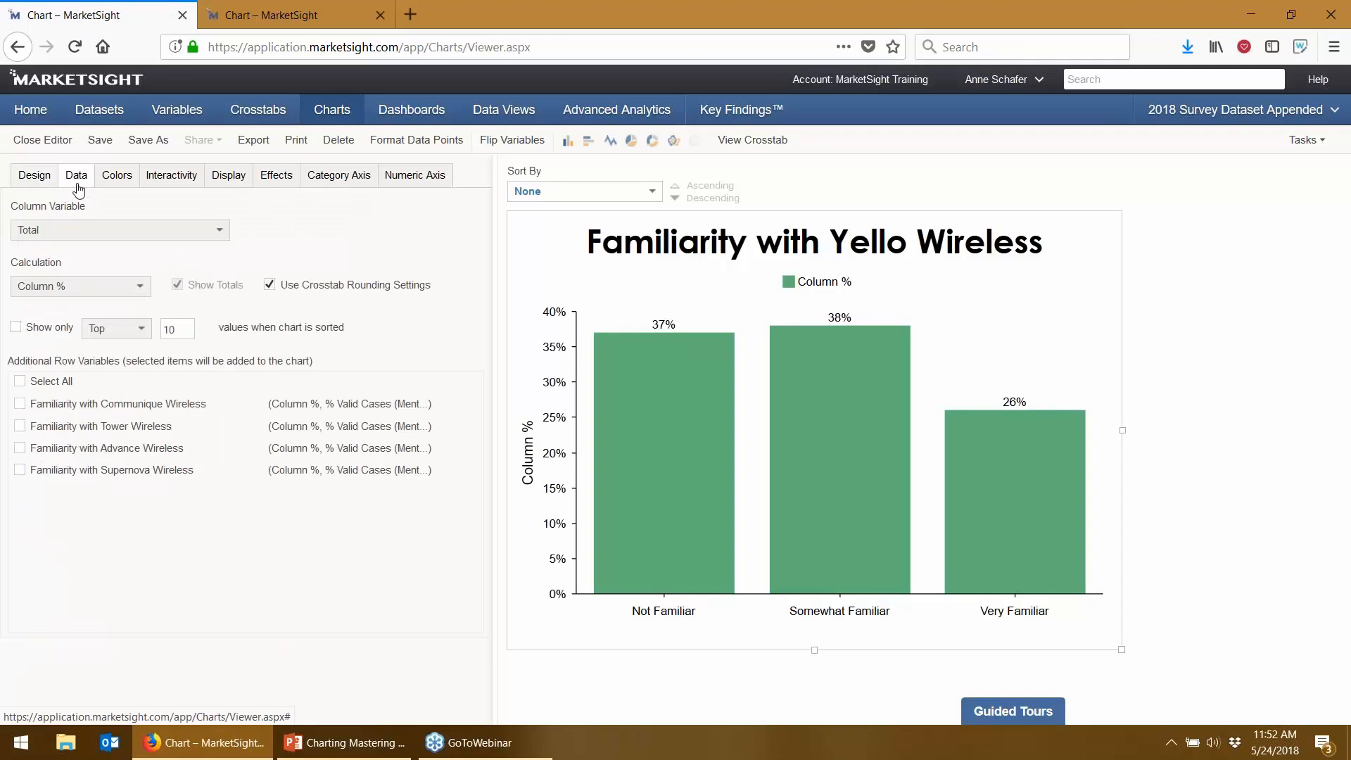
pyautogui.click(20, 403)
pyautogui.click(20, 425)
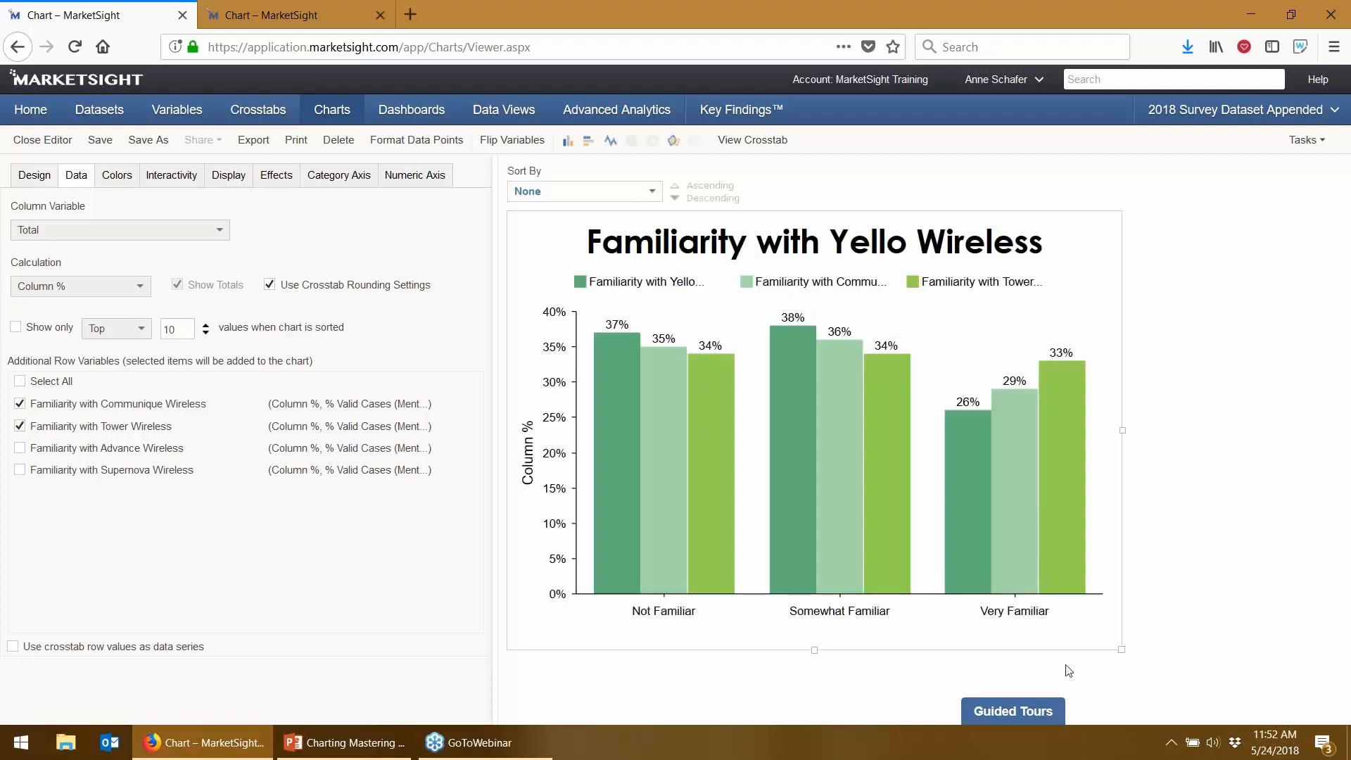
pyautogui.moveTo(1122, 649); pyautogui.dragTo(1292, 695)
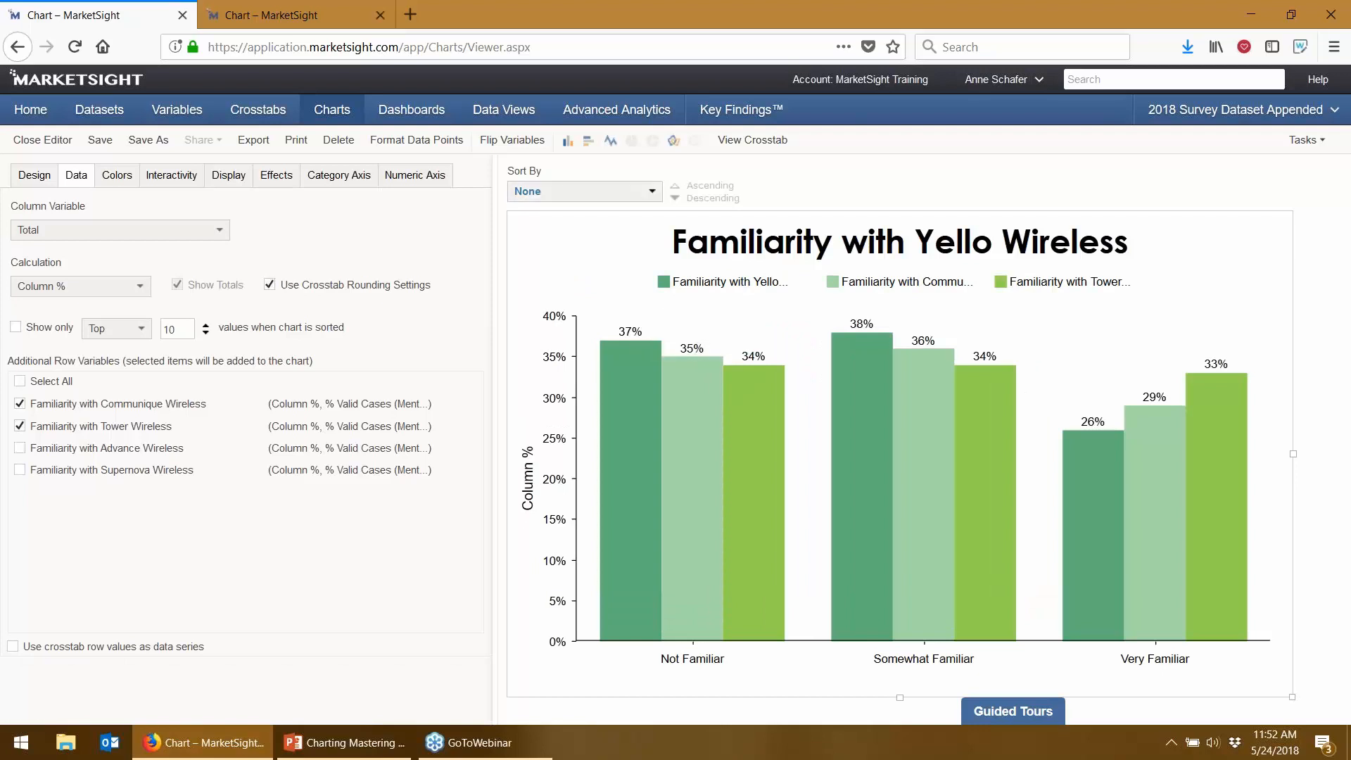
pyautogui.click(510, 144)
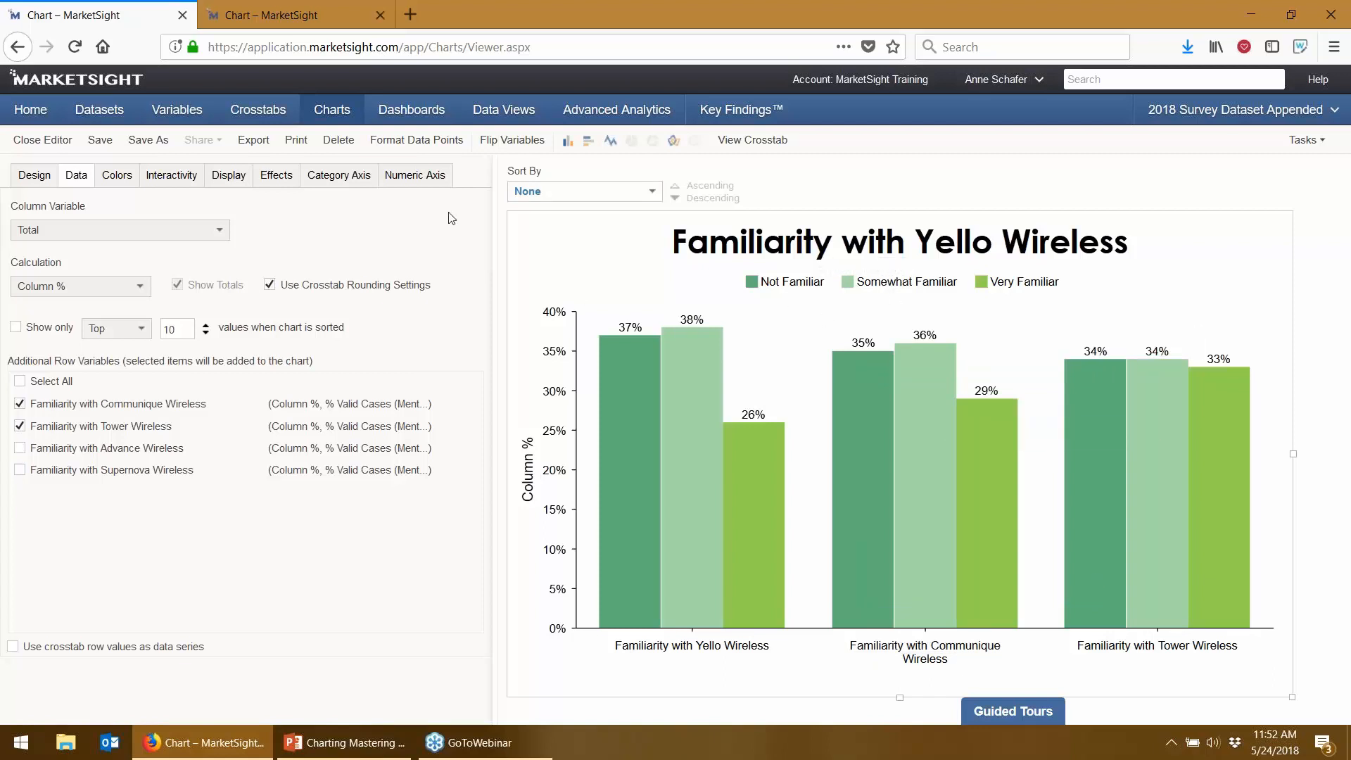
# - Strip the 'Familiarity with' prefix from the brand category labels, then save the chart
pyautogui.click(463, 146)
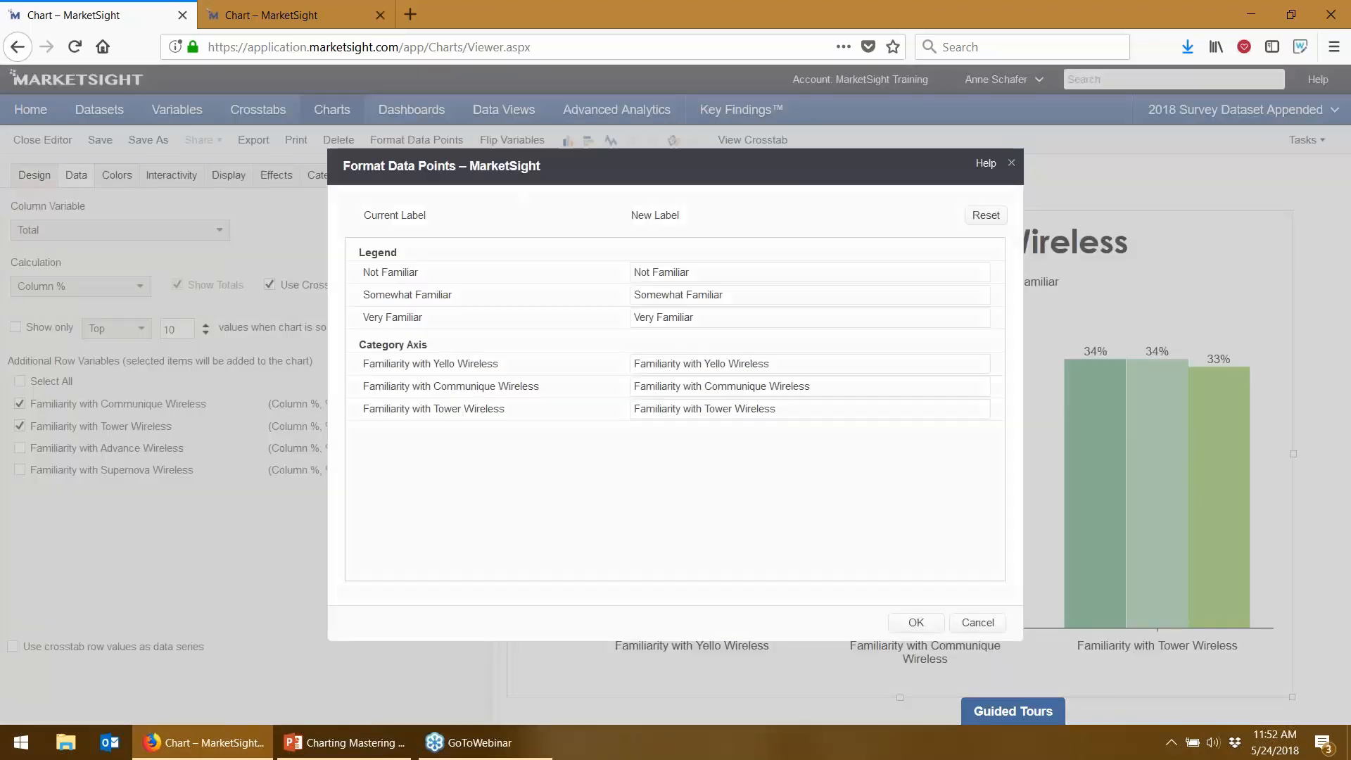
pyautogui.moveTo(633, 364)
pyautogui.mouseDown()
pyautogui.moveTo(704, 364)
pyautogui.moveTo(633, 386)
pyautogui.mouseUp()
pyautogui.press('BackSpace')
pyautogui.press('BackSpace')
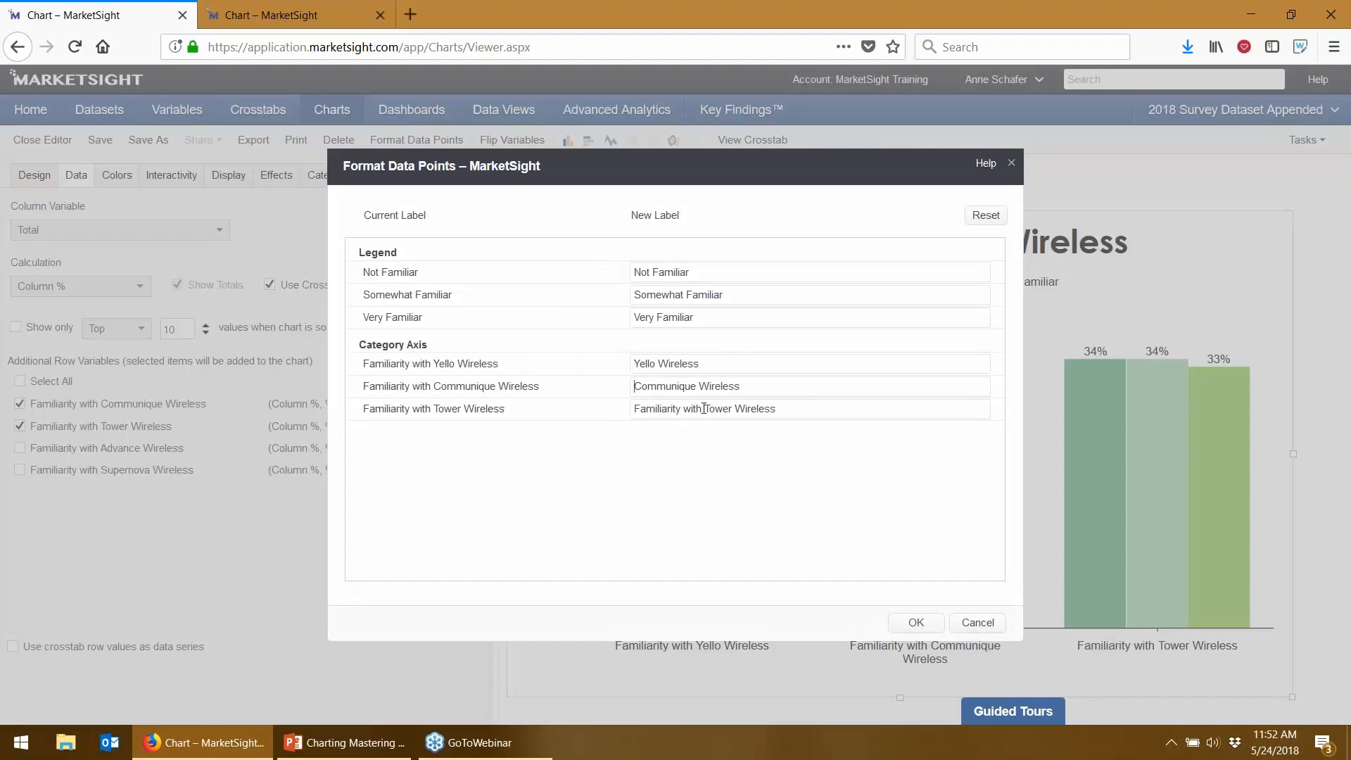
pyautogui.moveTo(704, 409); pyautogui.dragTo(633, 409)
pyautogui.press('BackSpace')
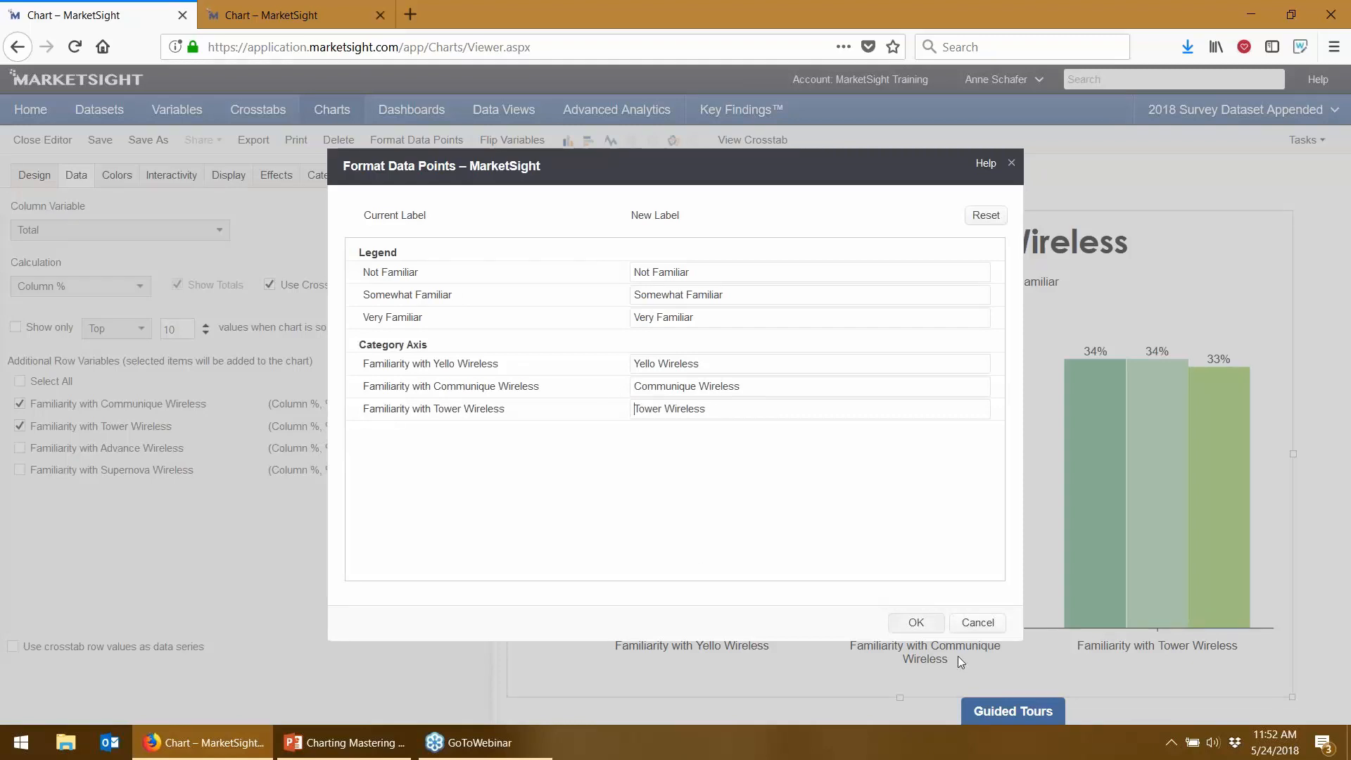
pyautogui.click(926, 625)
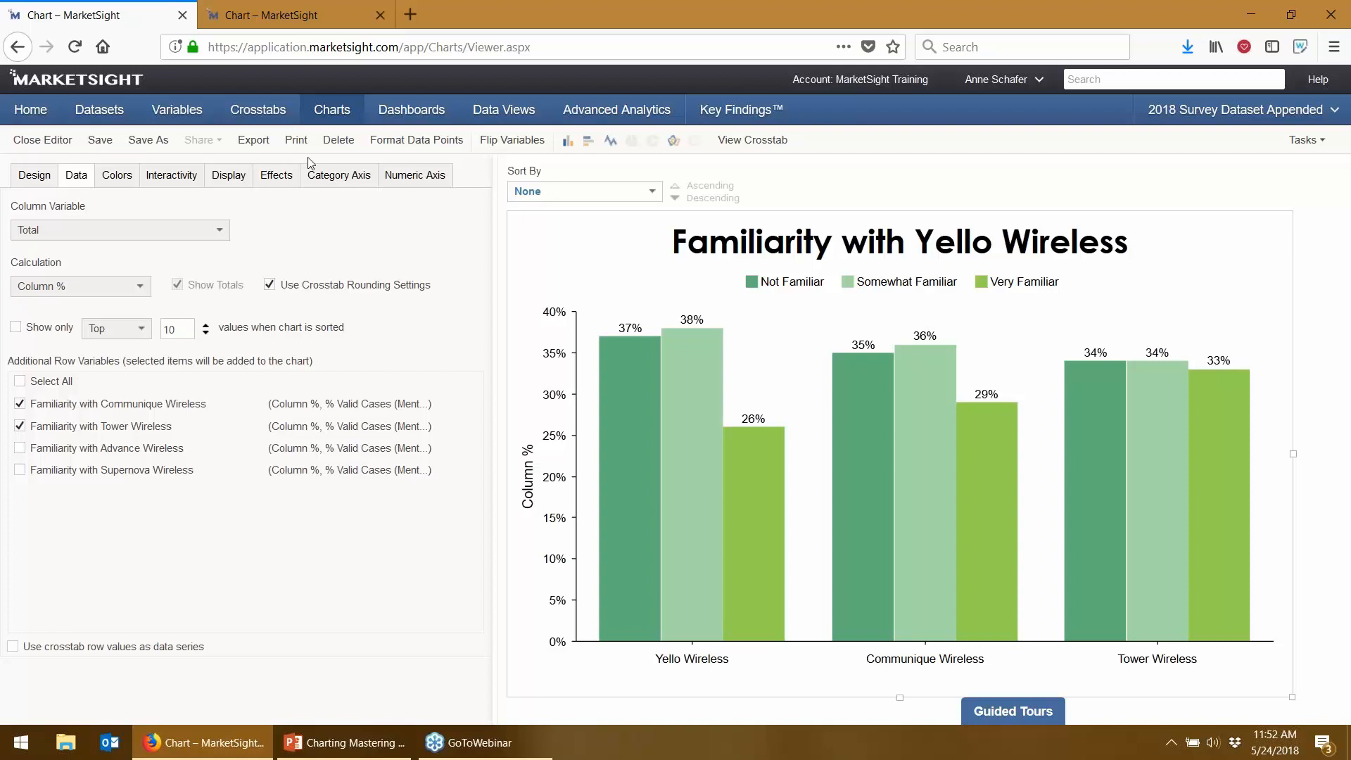
pyautogui.click(103, 139)
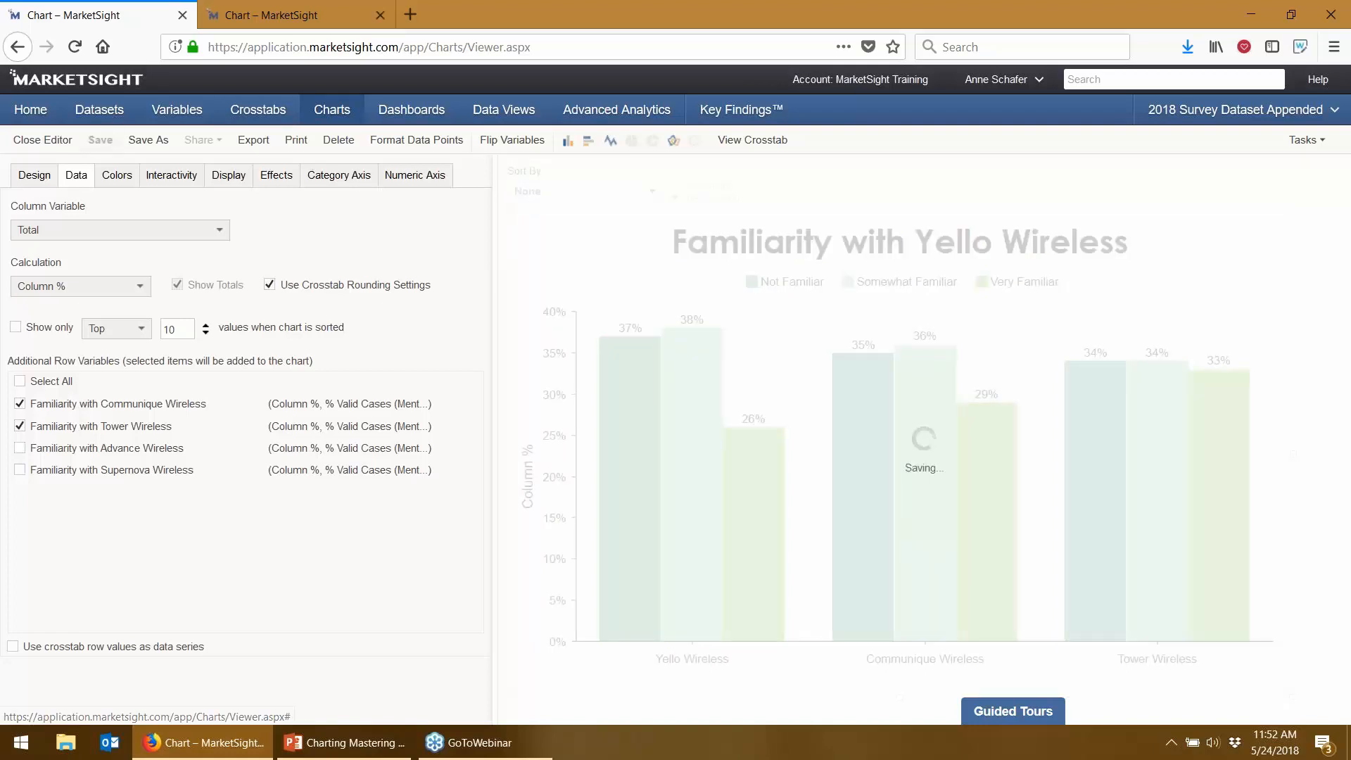